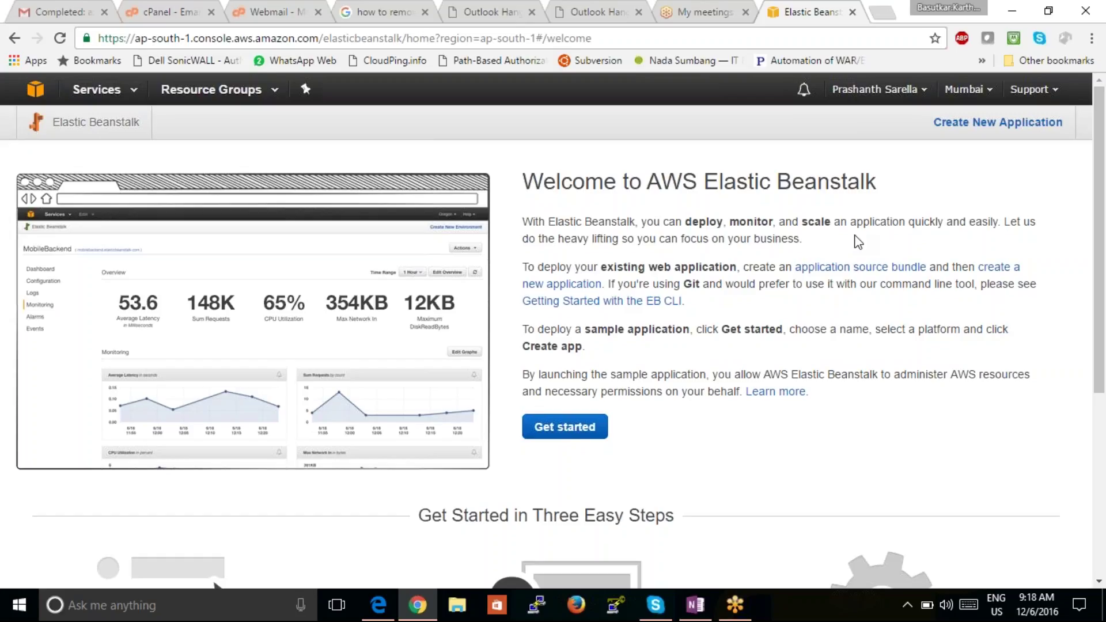
Look over the Elastic Beanstalk welcome page and its supported platforms, and get started with a new web app.
{"action": "left_click_drag", "start_coordinate": [586, 331], "coordinate": [684, 319]}
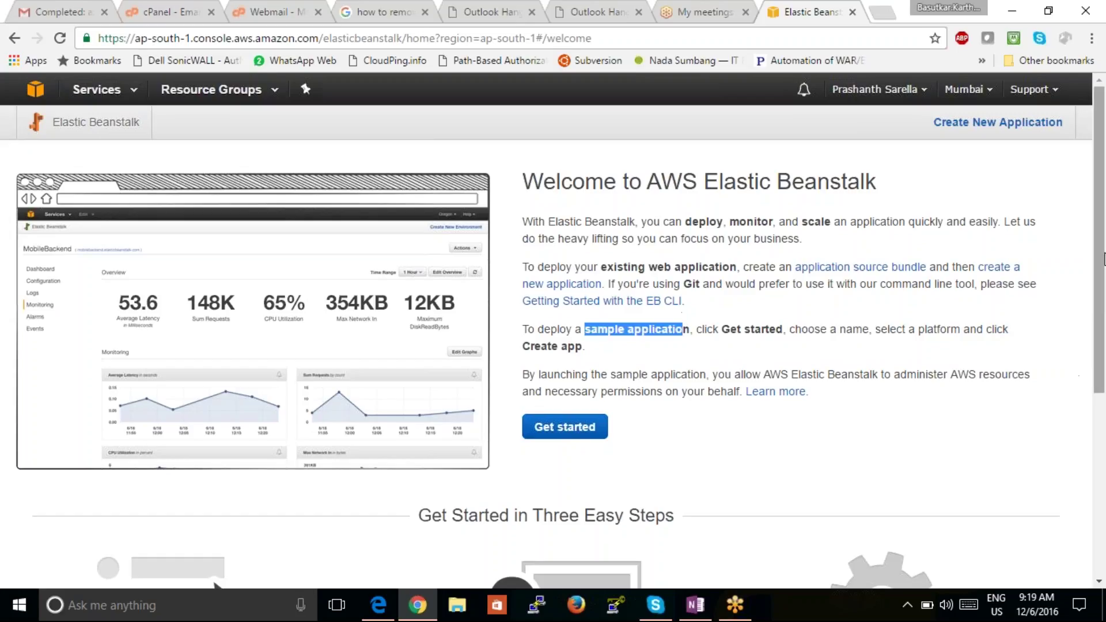
{"action": "left_click_drag", "start_coordinate": [1102, 262], "coordinate": [1064, 424]}
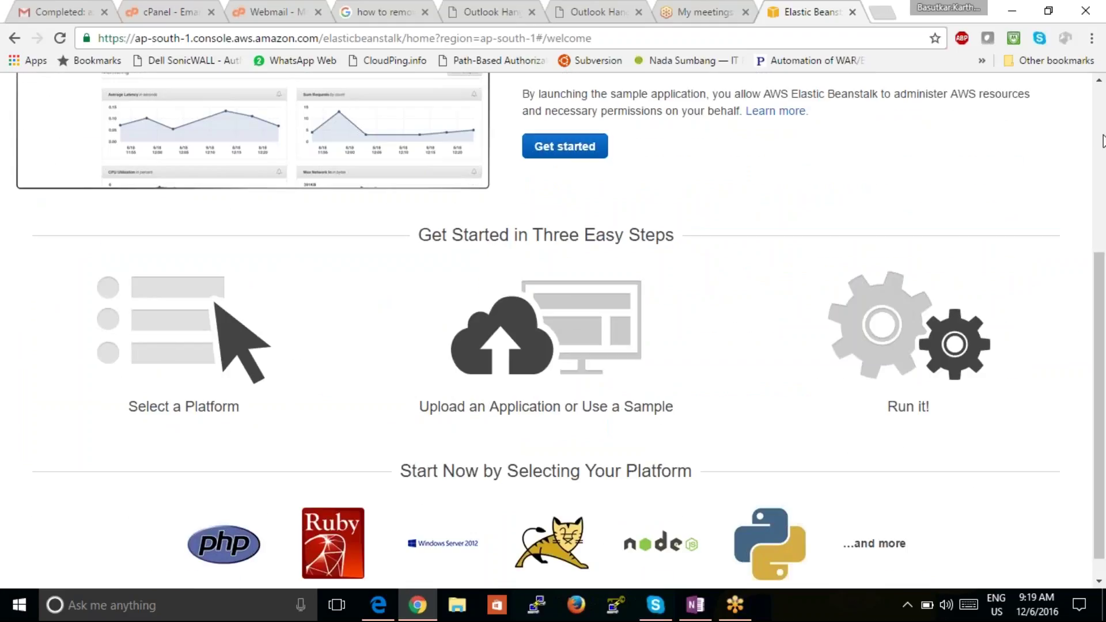
{"action": "scroll", "coordinate": [1099, 268], "scroll_direction": "down", "scroll_amount": 1}
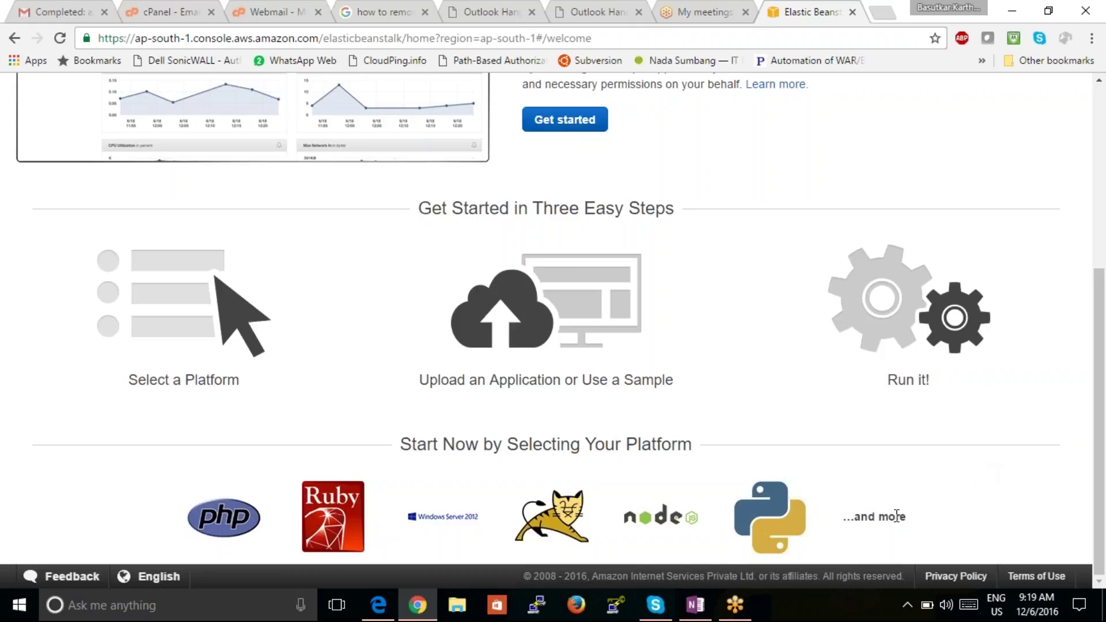
{"action": "left_click_drag", "start_coordinate": [1103, 408], "coordinate": [1087, 337]}
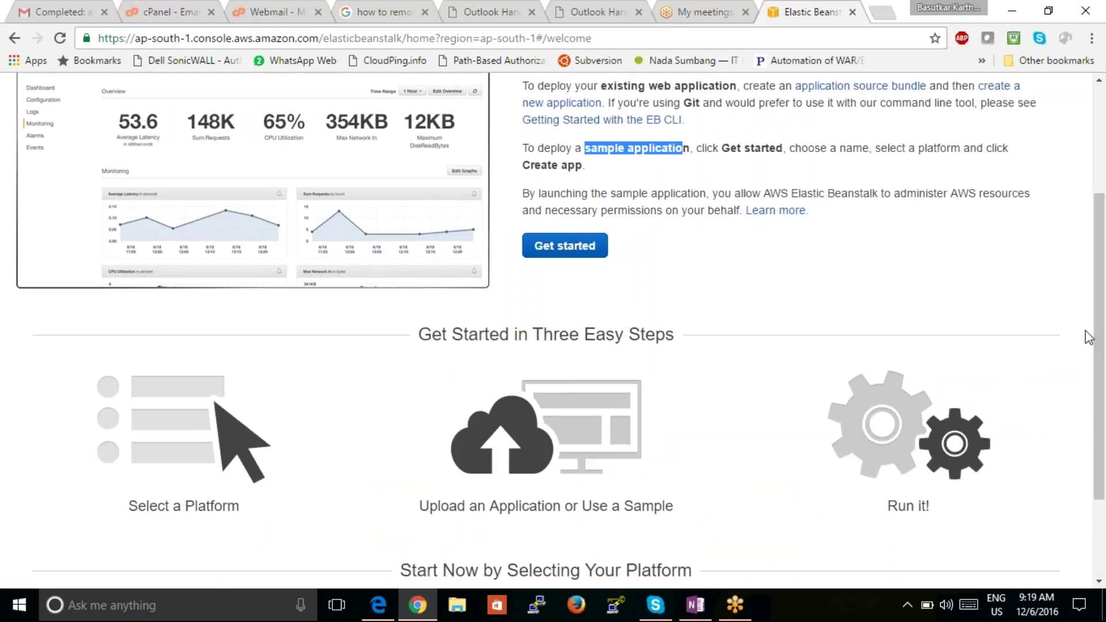
{"action": "left_click", "coordinate": [583, 249]}
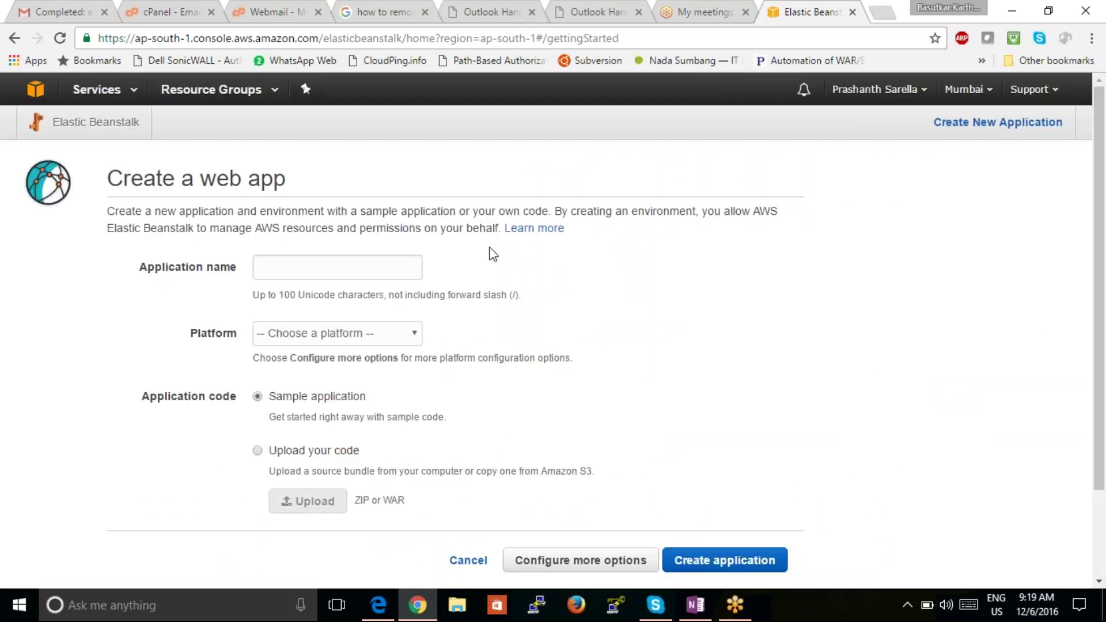
Name the application testcase44 and choose Java as its platform.
{"action": "left_click", "coordinate": [313, 264]}
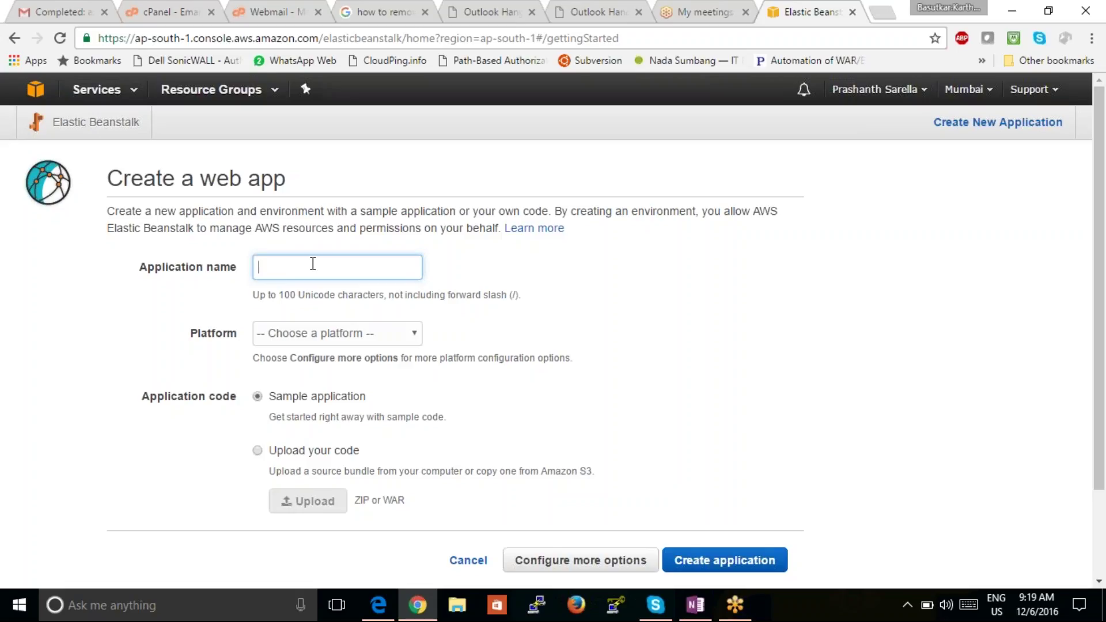
{"action": "type", "text": "testcase44"}
{"action": "left_click", "coordinate": [520, 270]}
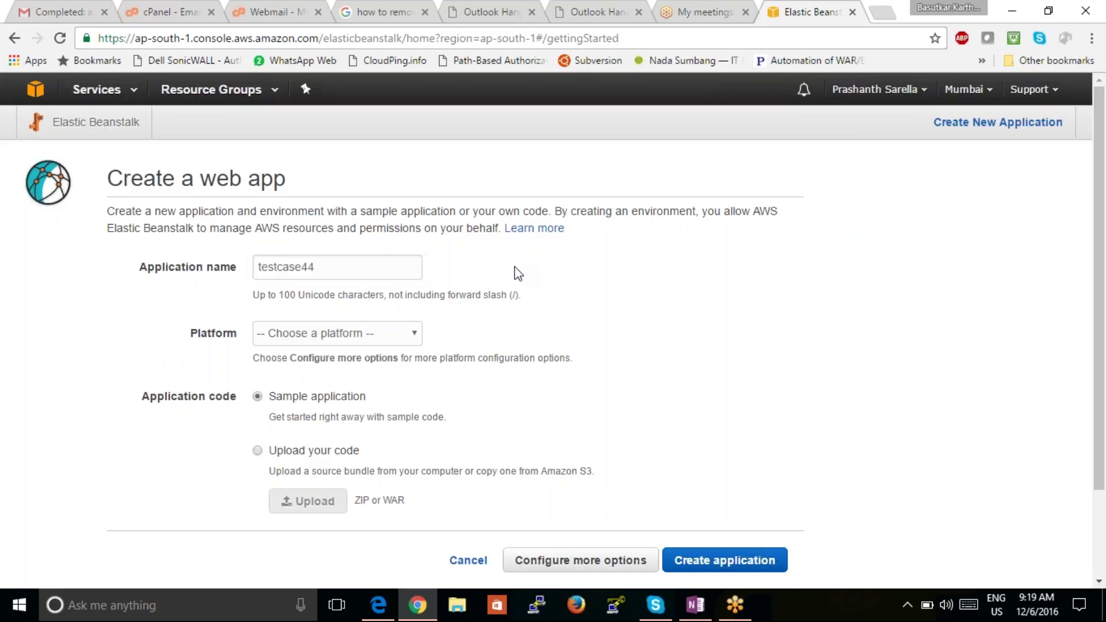
{"action": "left_click", "coordinate": [338, 341]}
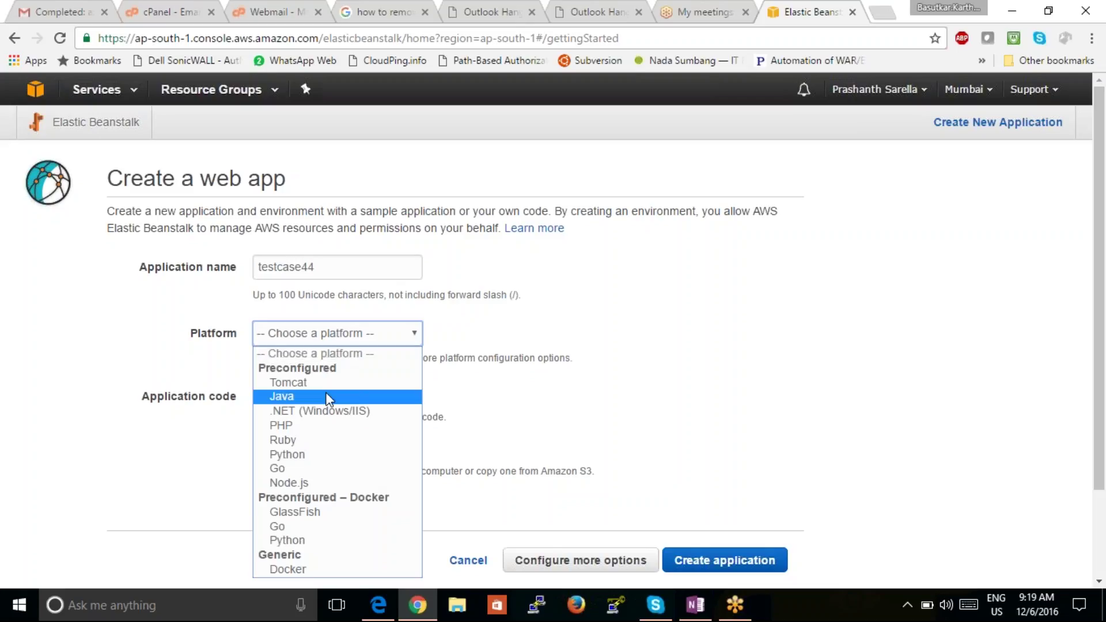
{"action": "left_click", "coordinate": [294, 395]}
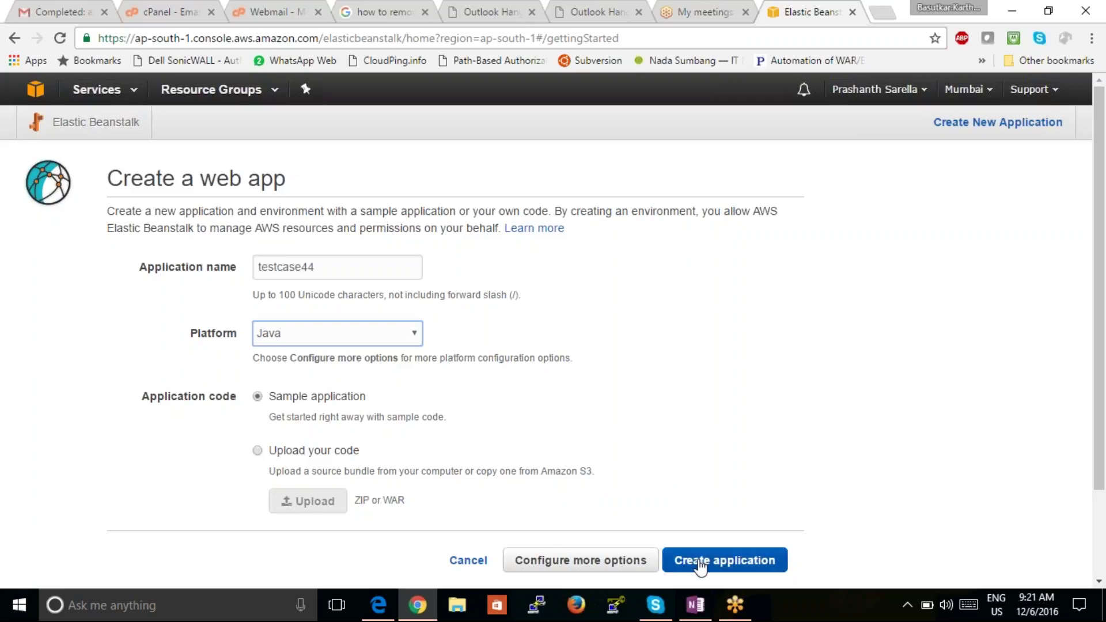
Review the additional configuration options under the High availability preset, and return to the basic web app form.
{"action": "left_click", "coordinate": [591, 570]}
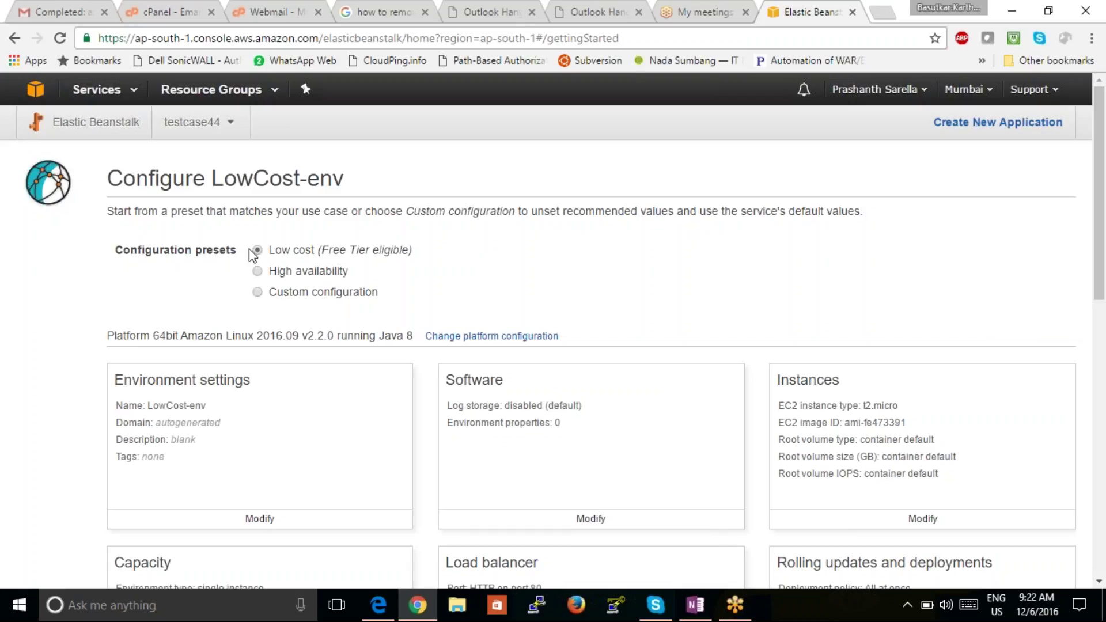
{"action": "left_click", "coordinate": [262, 283]}
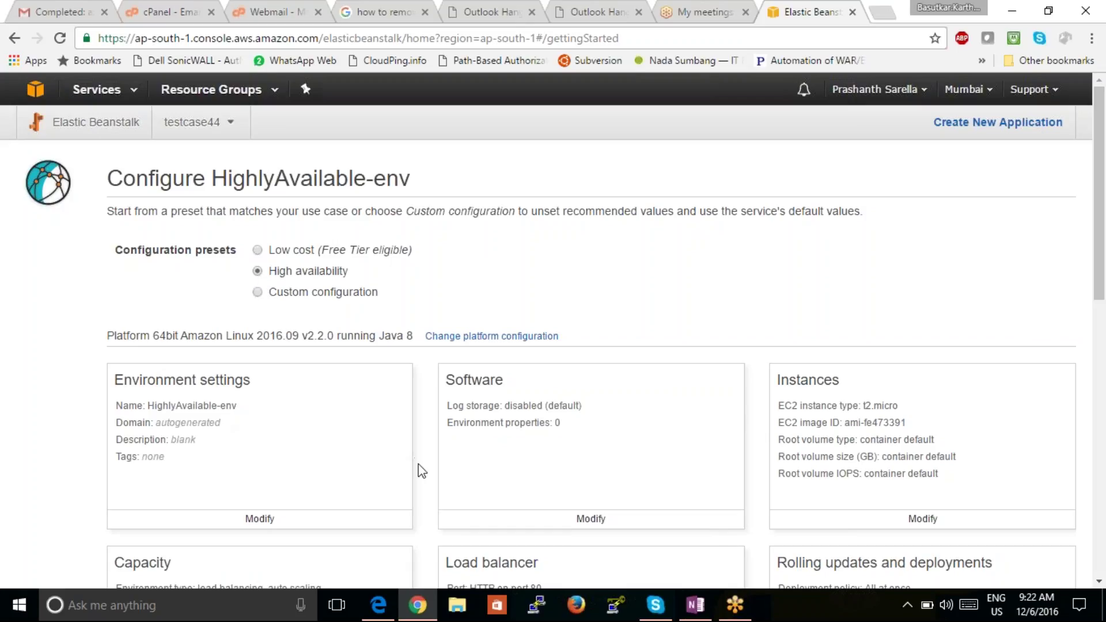
{"action": "scroll", "coordinate": [423, 471], "scroll_direction": "down", "scroll_amount": 4}
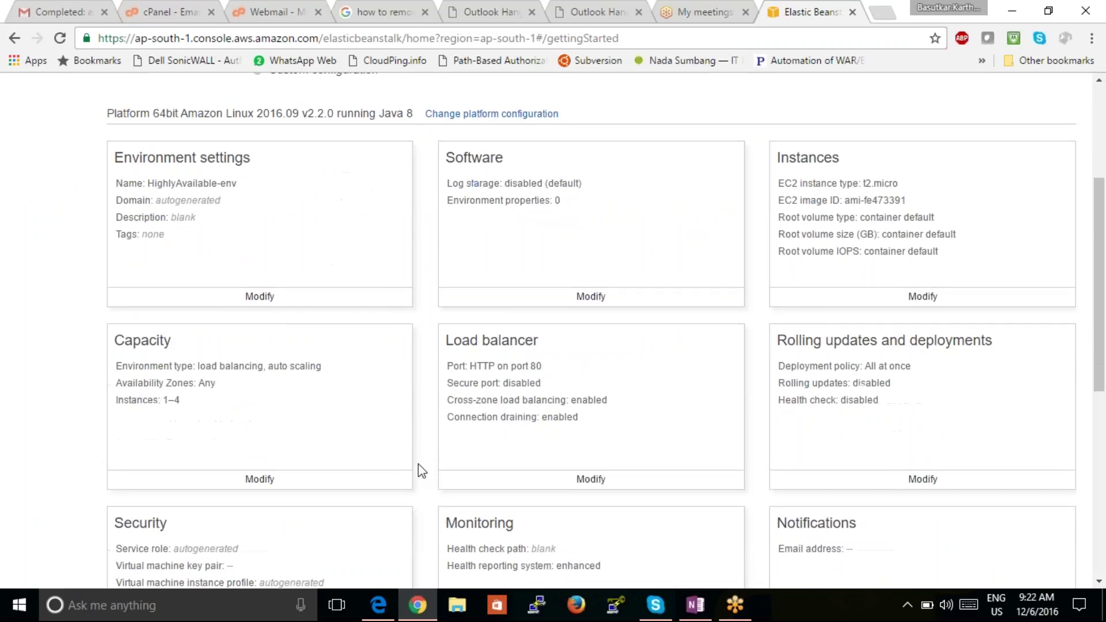
{"action": "scroll", "coordinate": [422, 471], "scroll_direction": "down", "scroll_amount": 1}
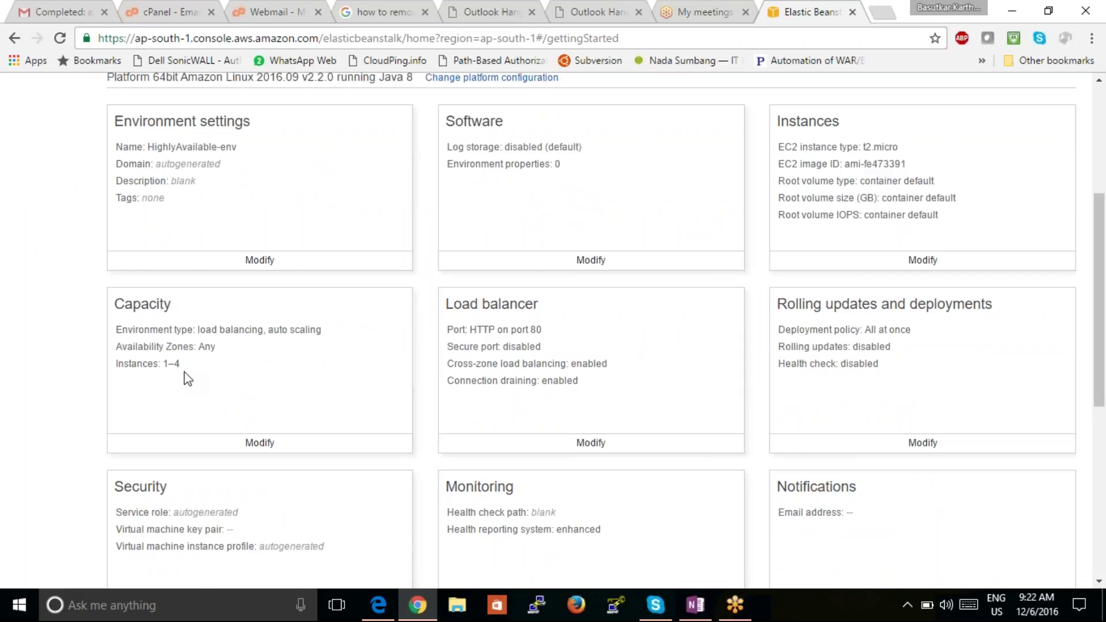
{"action": "scroll", "coordinate": [188, 378], "scroll_direction": "down", "scroll_amount": 4}
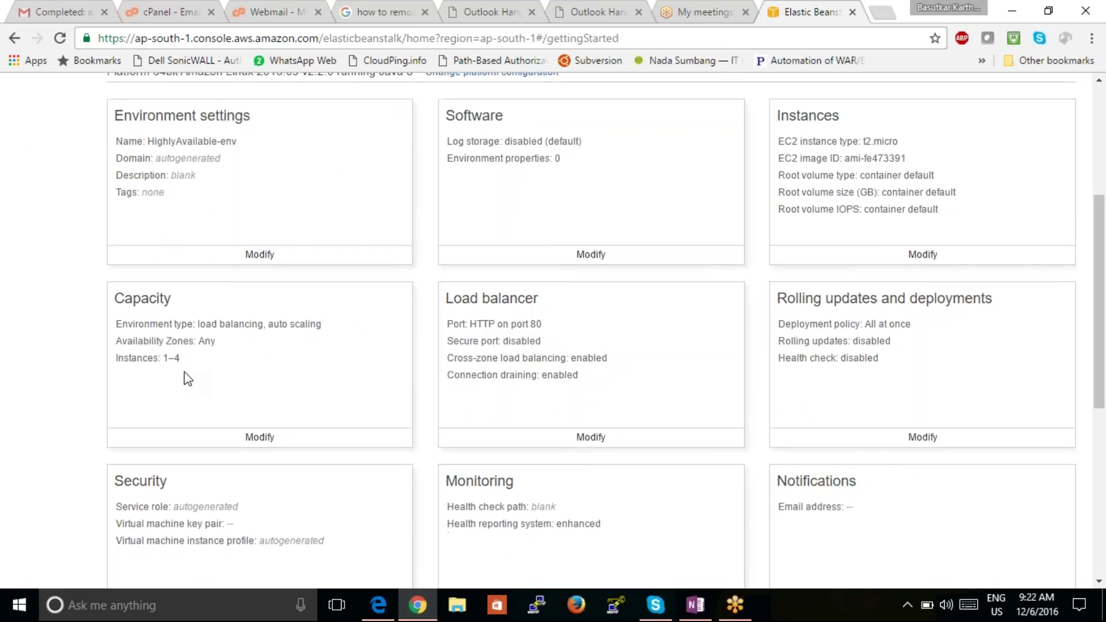
{"action": "scroll", "coordinate": [187, 378], "scroll_direction": "down", "scroll_amount": 3}
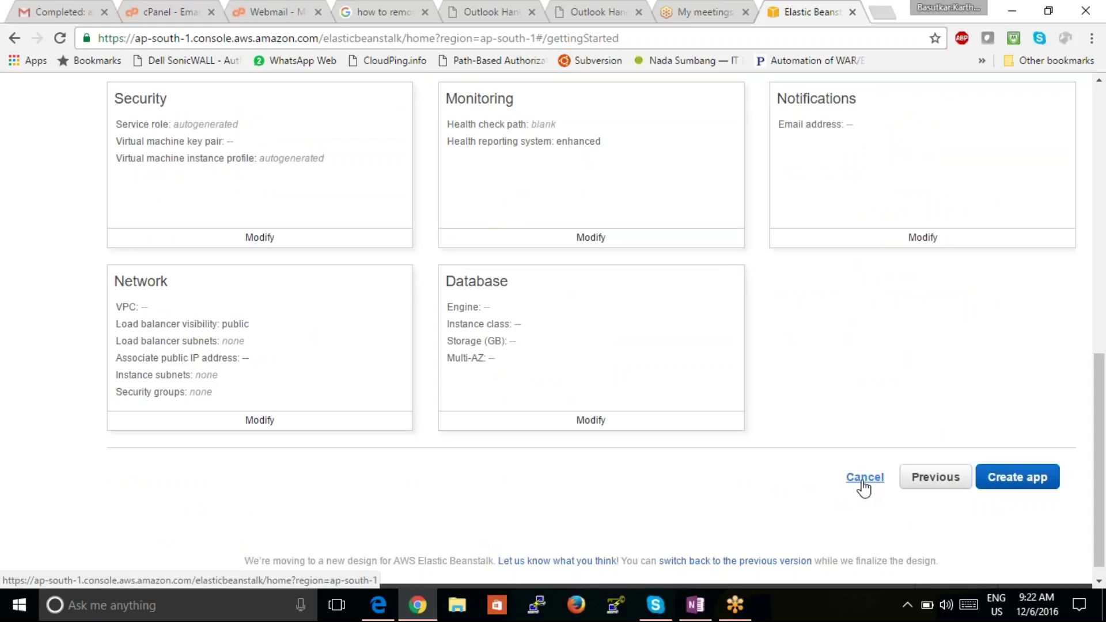
{"action": "left_click", "coordinate": [918, 487]}
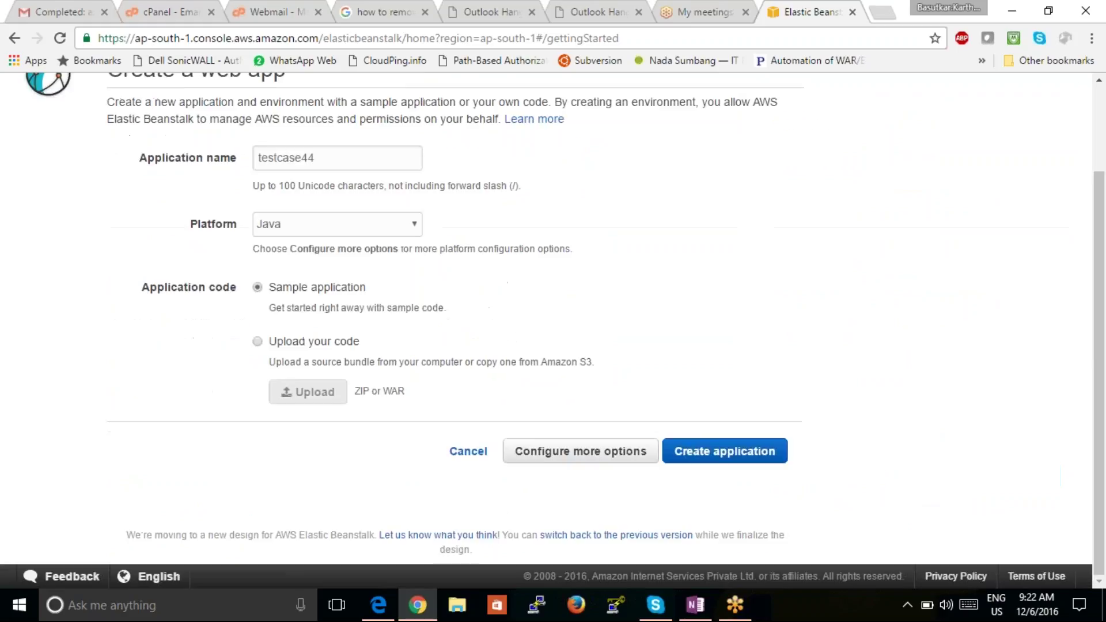
Create the application with the sample code and examine the environment creation log entries.
{"action": "left_click", "coordinate": [727, 455]}
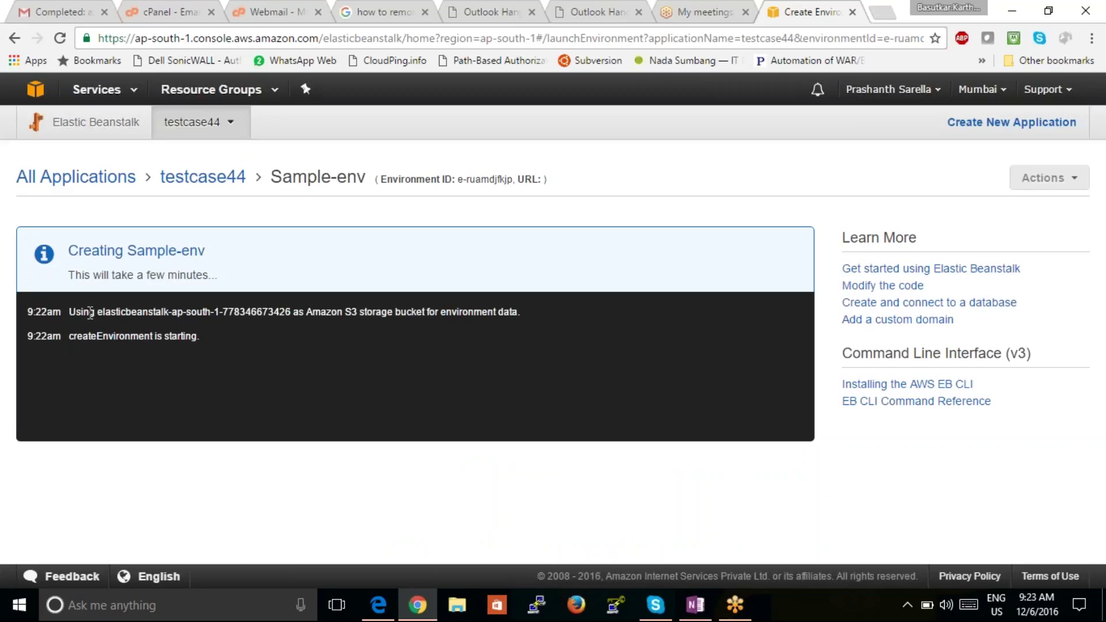
{"action": "left_click_drag", "start_coordinate": [102, 311], "coordinate": [299, 312]}
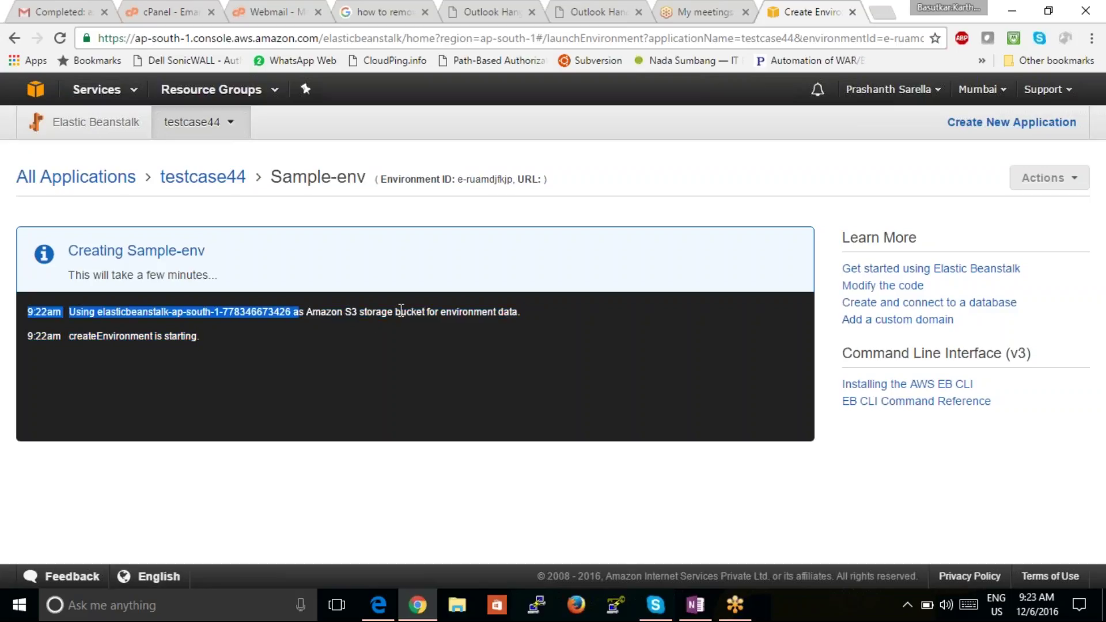
{"action": "left_click_drag", "start_coordinate": [444, 312], "coordinate": [306, 311]}
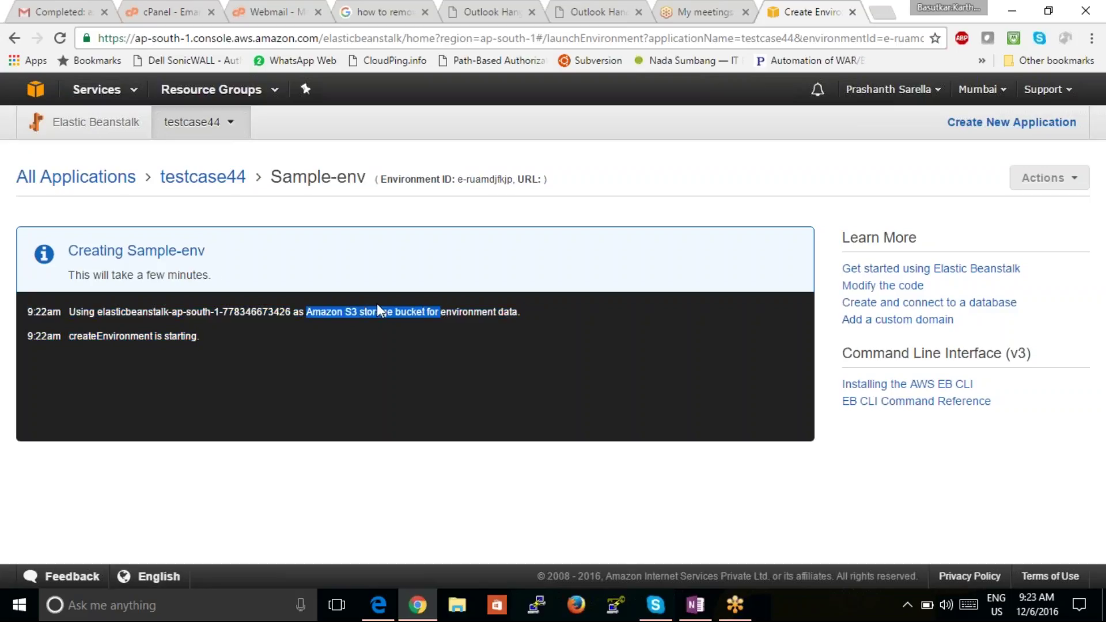
{"action": "left_click", "coordinate": [453, 311]}
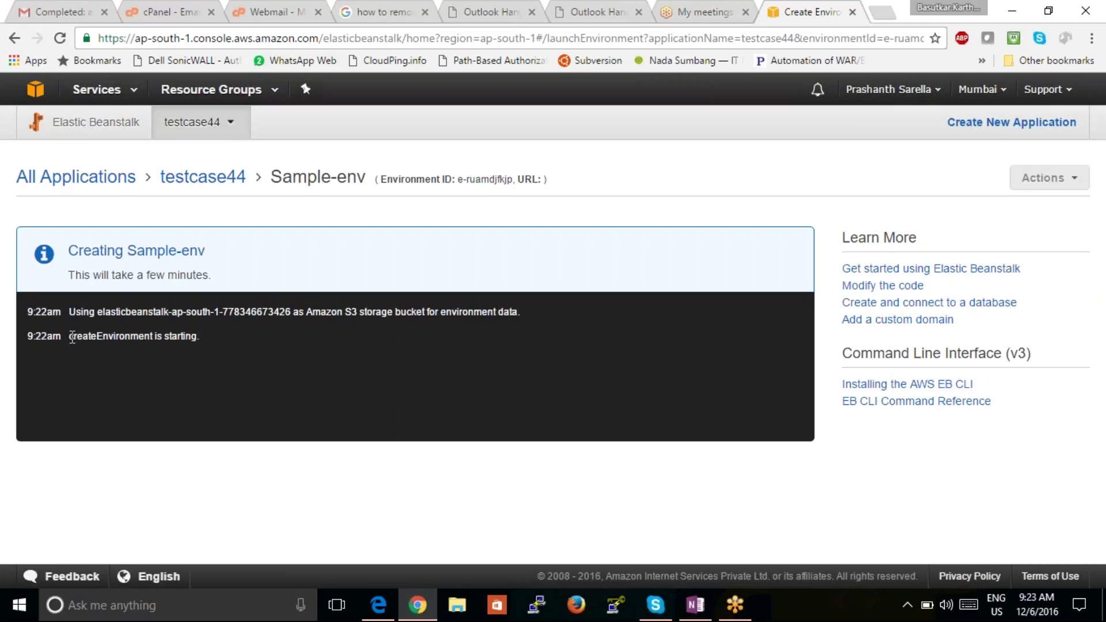
{"action": "left_click_drag", "start_coordinate": [69, 335], "coordinate": [172, 333]}
{"action": "triple_click", "coordinate": [172, 336]}
{"action": "left_click", "coordinate": [202, 337]}
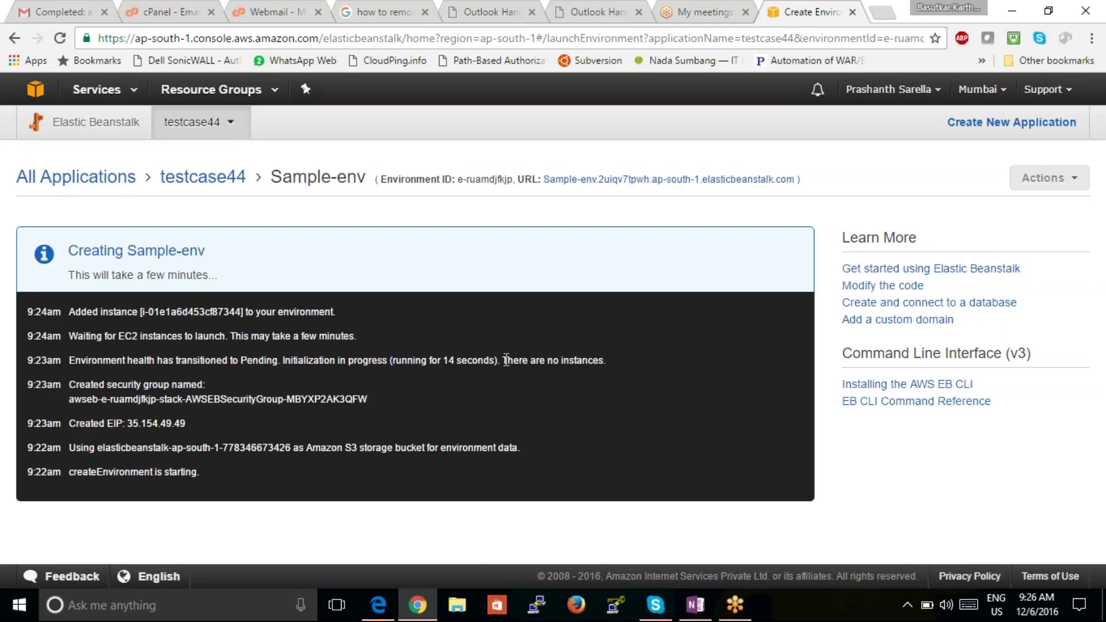
{"action": "left_click_drag", "start_coordinate": [502, 361], "coordinate": [604, 362]}
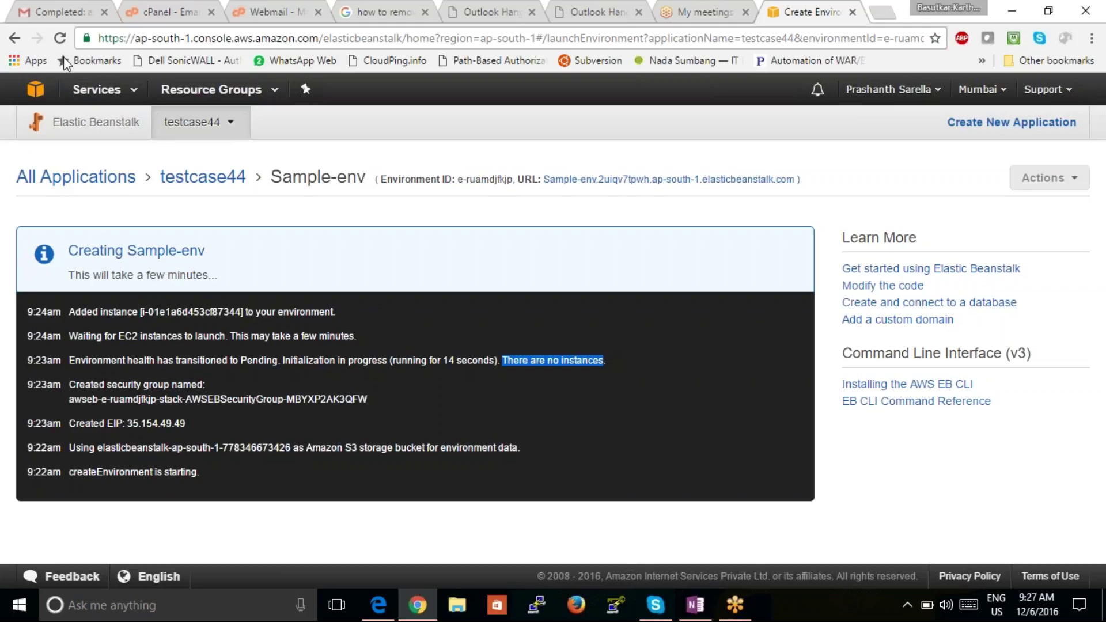
Open the AWS console home in a new browser tab and show the running EC2 instances.
{"action": "right_click", "coordinate": [26, 98]}
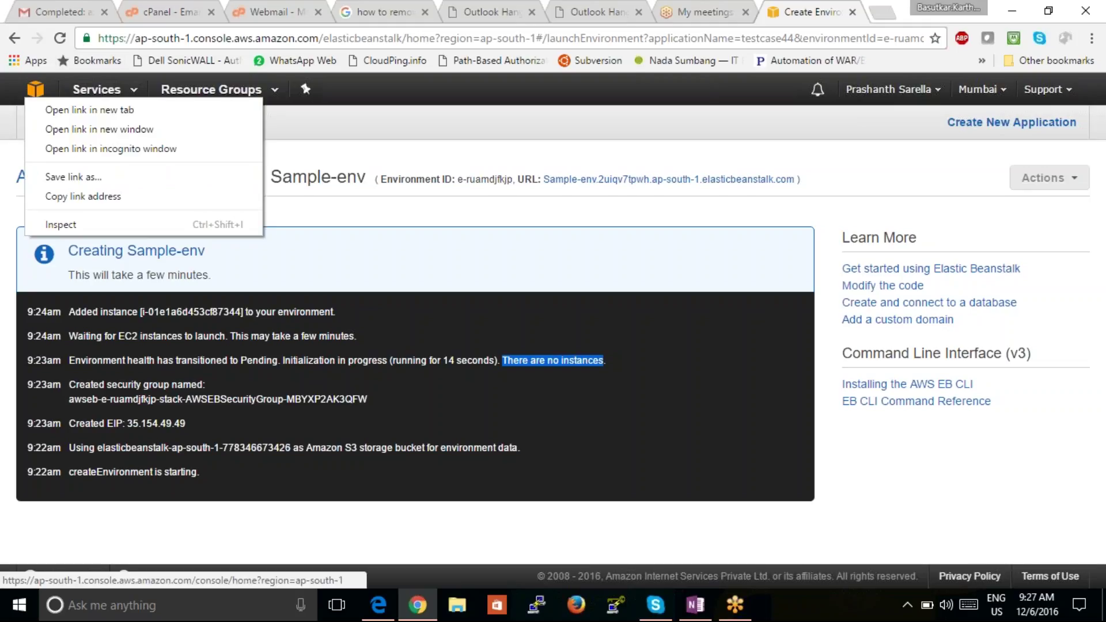
{"action": "left_click", "coordinate": [60, 110]}
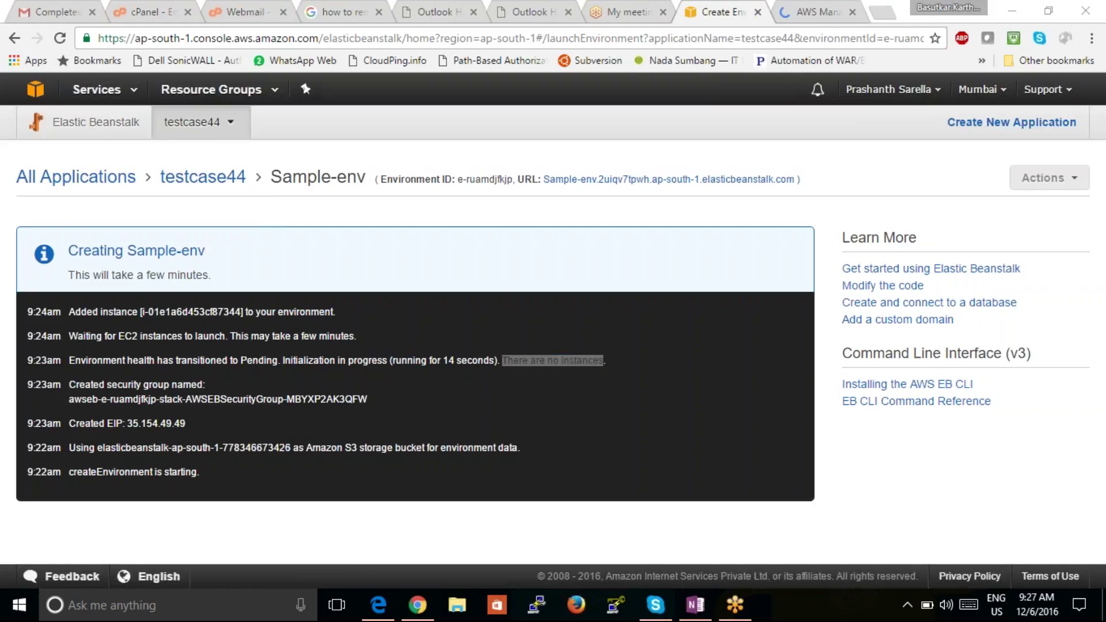
{"action": "left_click", "coordinate": [805, 18]}
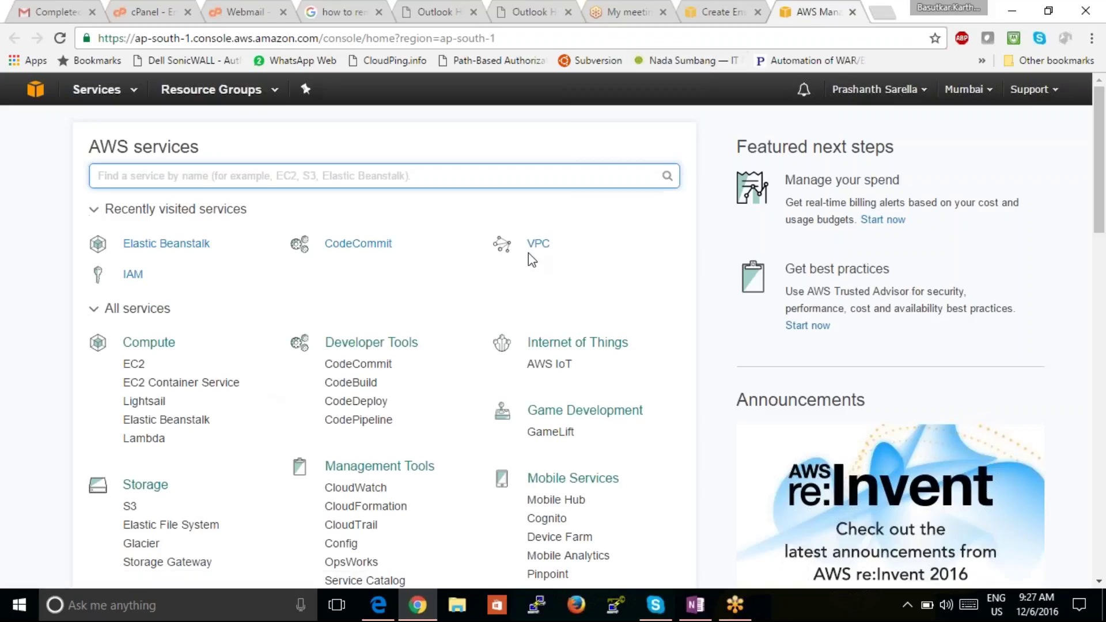
{"action": "left_click", "coordinate": [132, 364]}
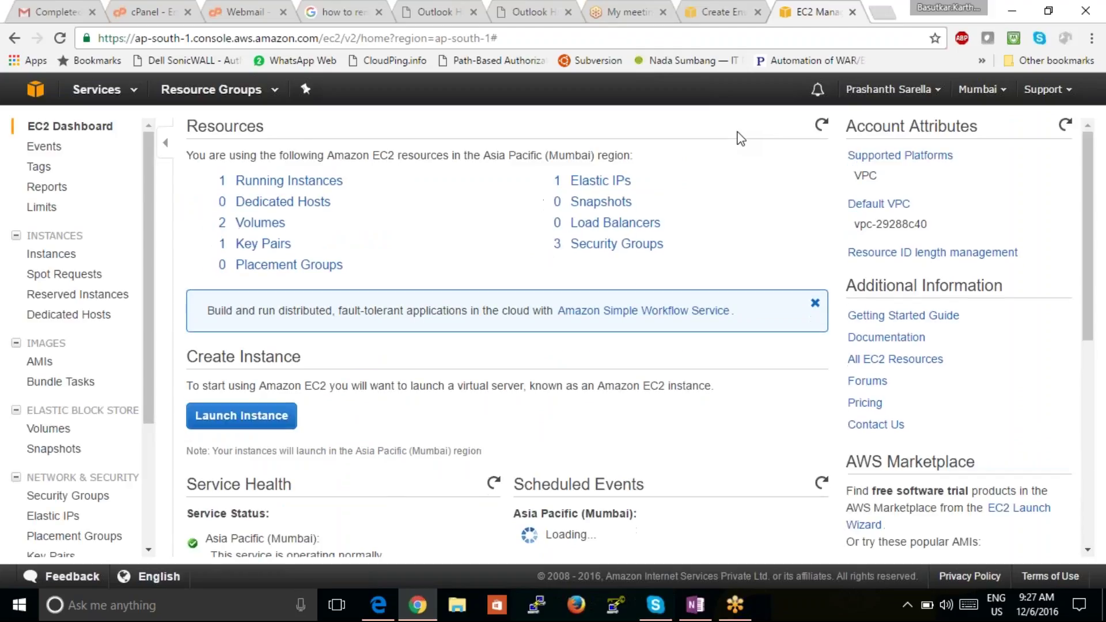
{"action": "left_click", "coordinate": [286, 182]}
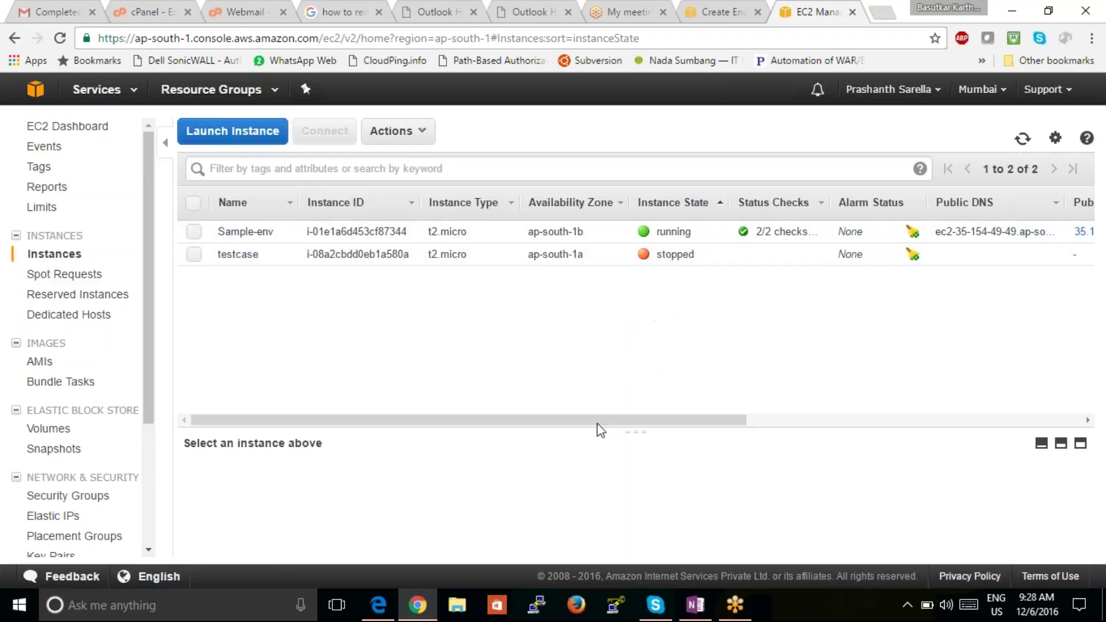
Select the Sample-env instance and examine its description details, including the launch time.
{"action": "left_click", "coordinate": [193, 234]}
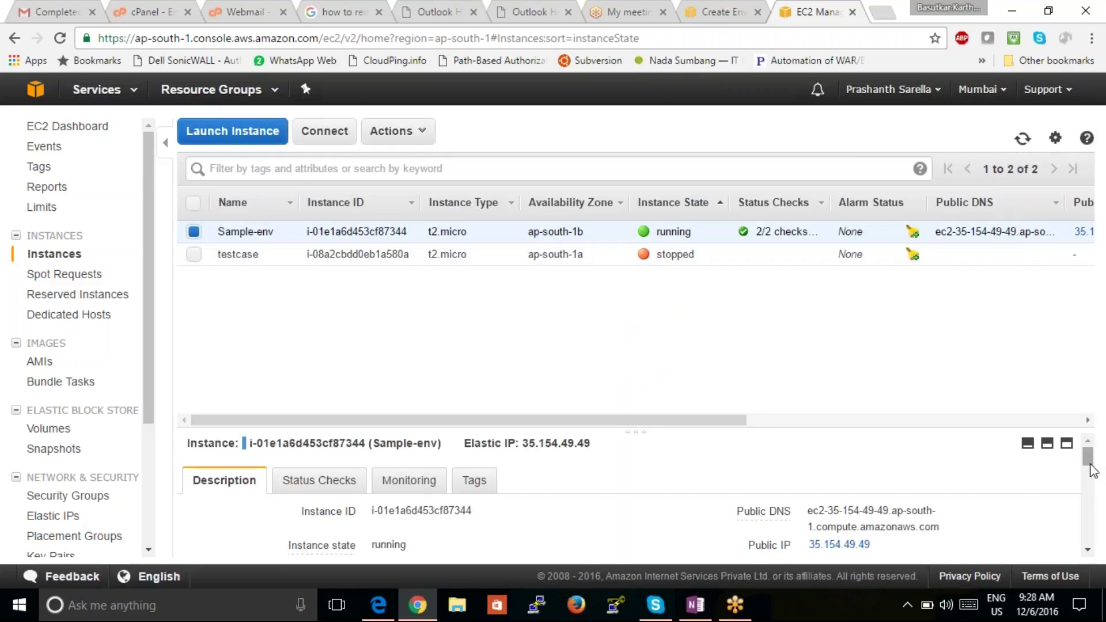
{"action": "left_click_drag", "start_coordinate": [1093, 470], "coordinate": [1094, 517]}
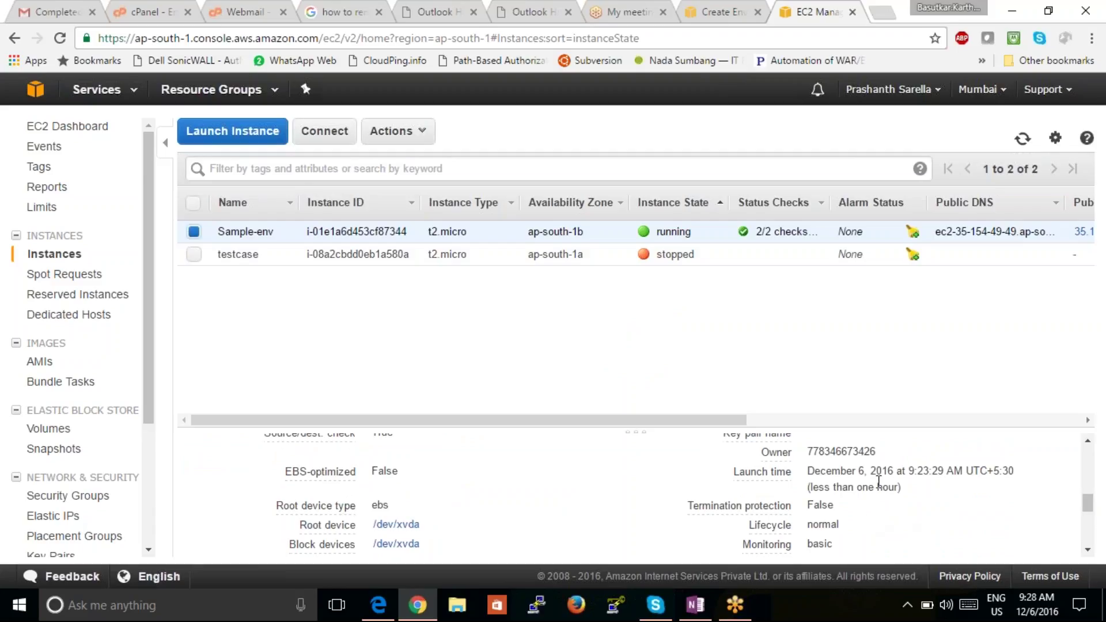
{"action": "left_click_drag", "start_coordinate": [908, 471], "coordinate": [937, 477]}
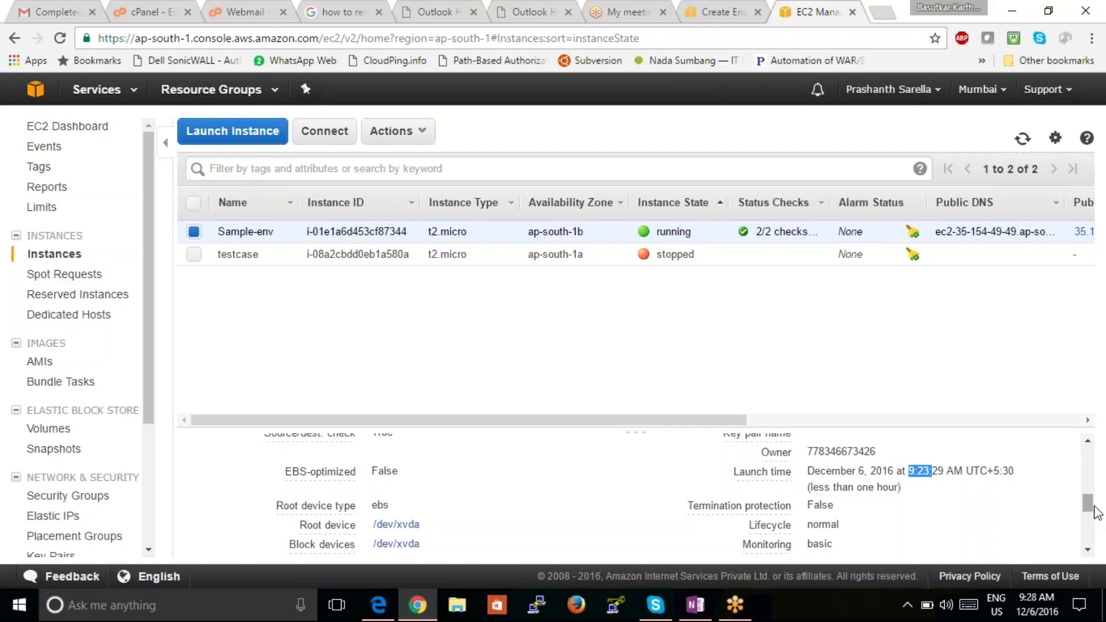
{"action": "left_click_drag", "start_coordinate": [1094, 513], "coordinate": [1089, 472]}
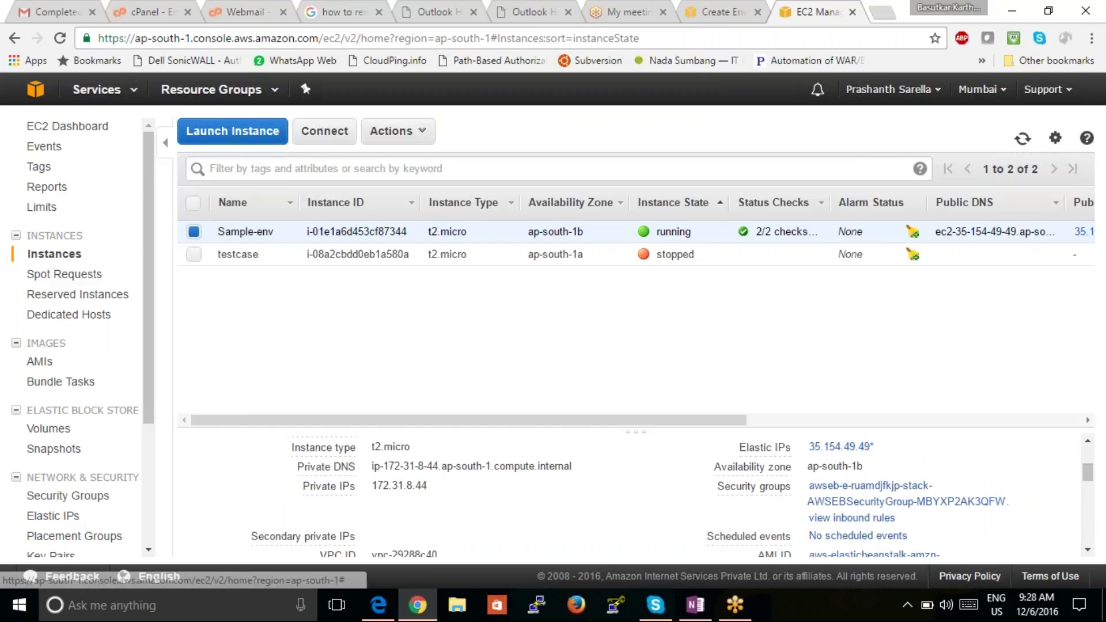
Compare the EIP in the Sample-env creation log with the Elastic IP in the EC2 instance's description.
{"action": "left_click", "coordinate": [712, 13]}
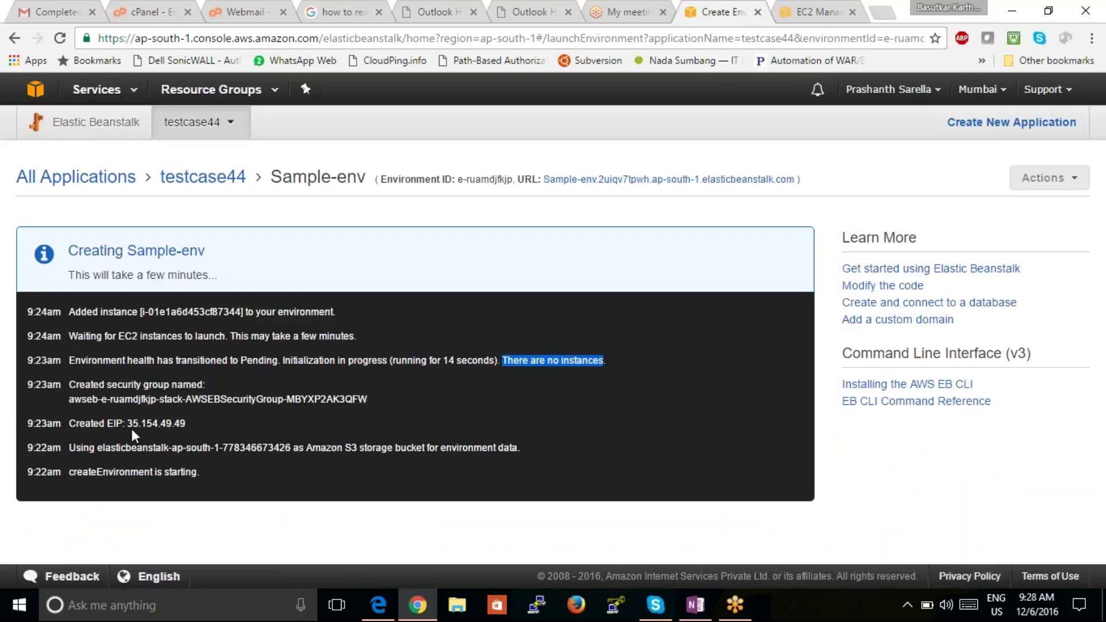
{"action": "left_click_drag", "start_coordinate": [128, 428], "coordinate": [185, 427]}
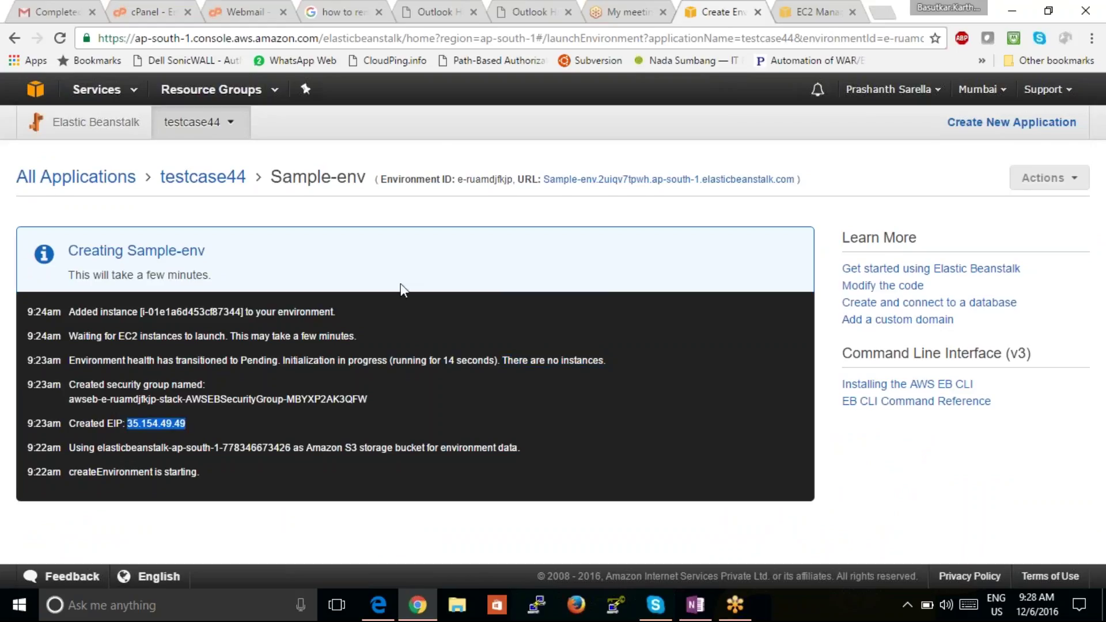
{"action": "left_click", "coordinate": [821, 13]}
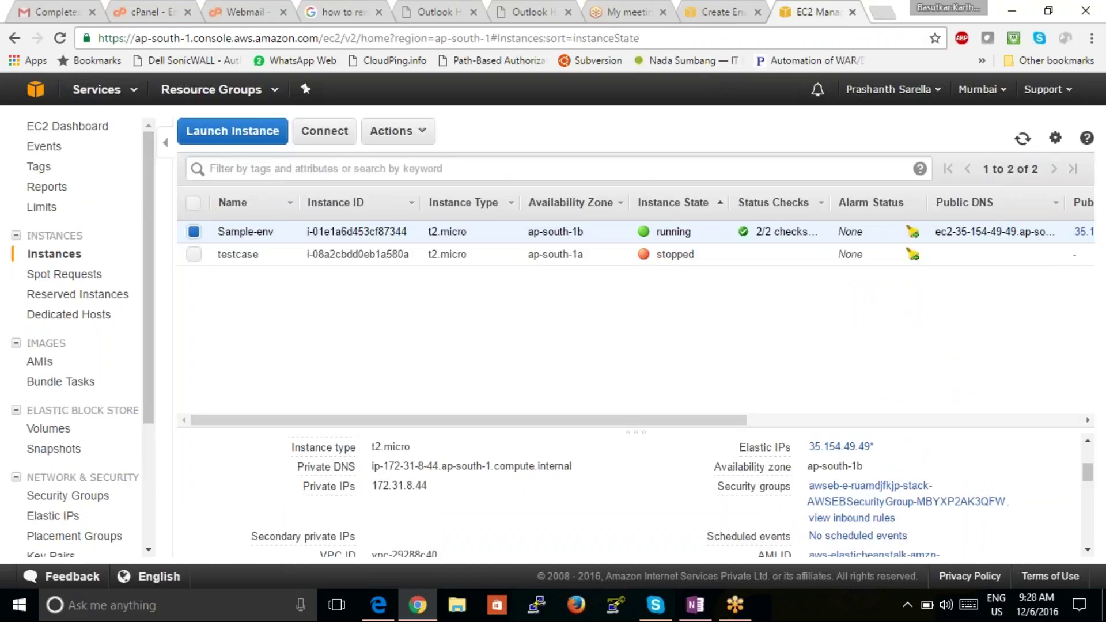
{"action": "left_click_drag", "start_coordinate": [740, 448], "coordinate": [794, 449]}
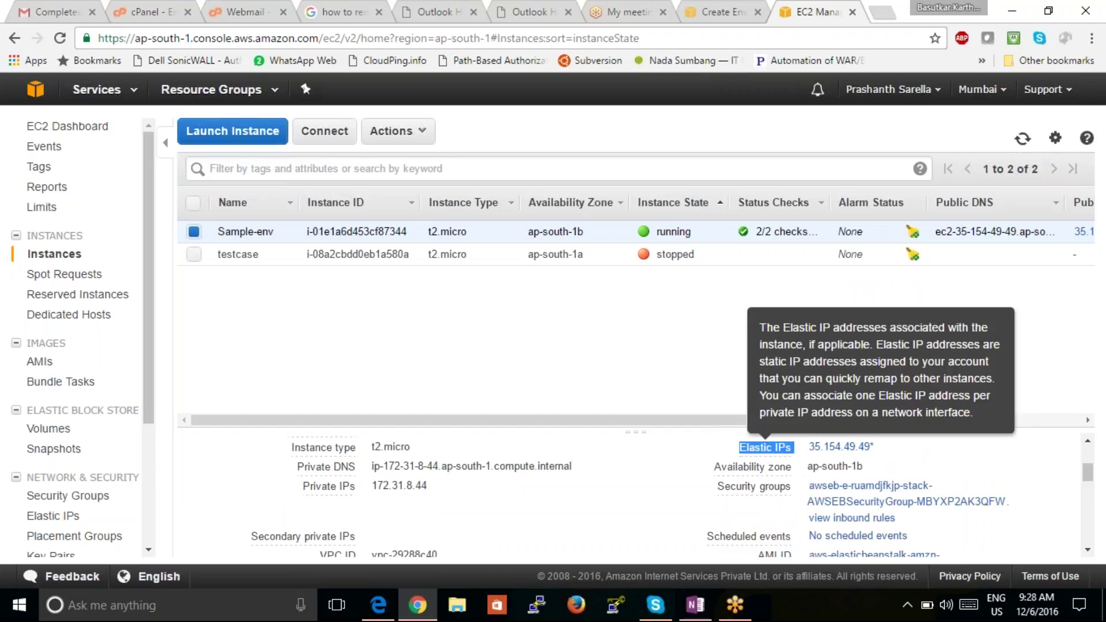
Check which instance the allocated Elastic IP is associated with and return to the EC2 instances list.
{"action": "left_click", "coordinate": [64, 516]}
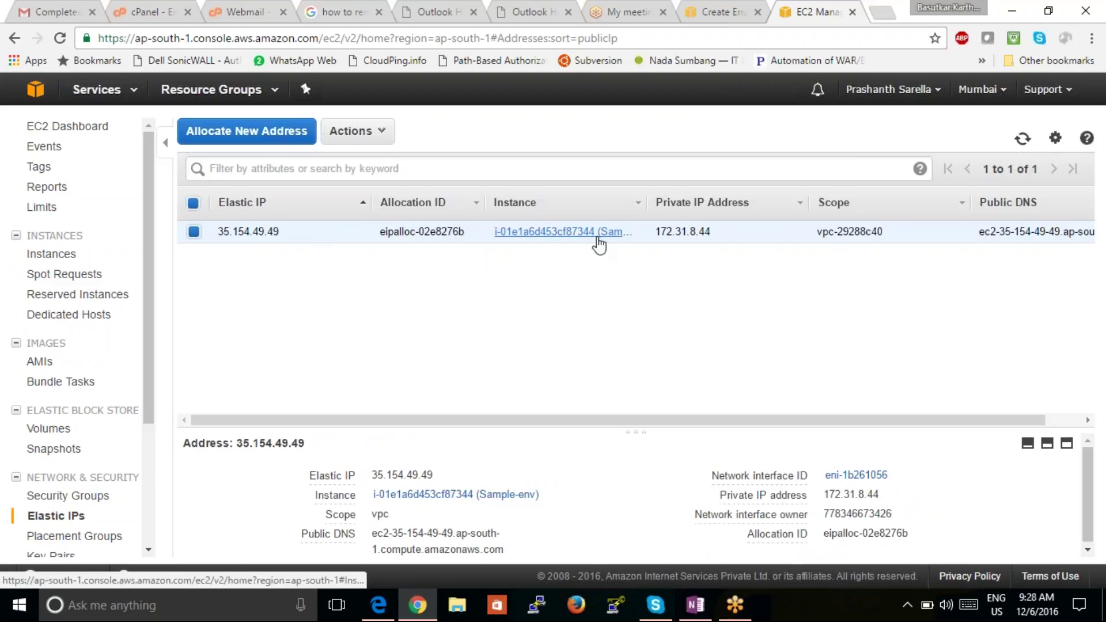
{"action": "left_click", "coordinate": [52, 256]}
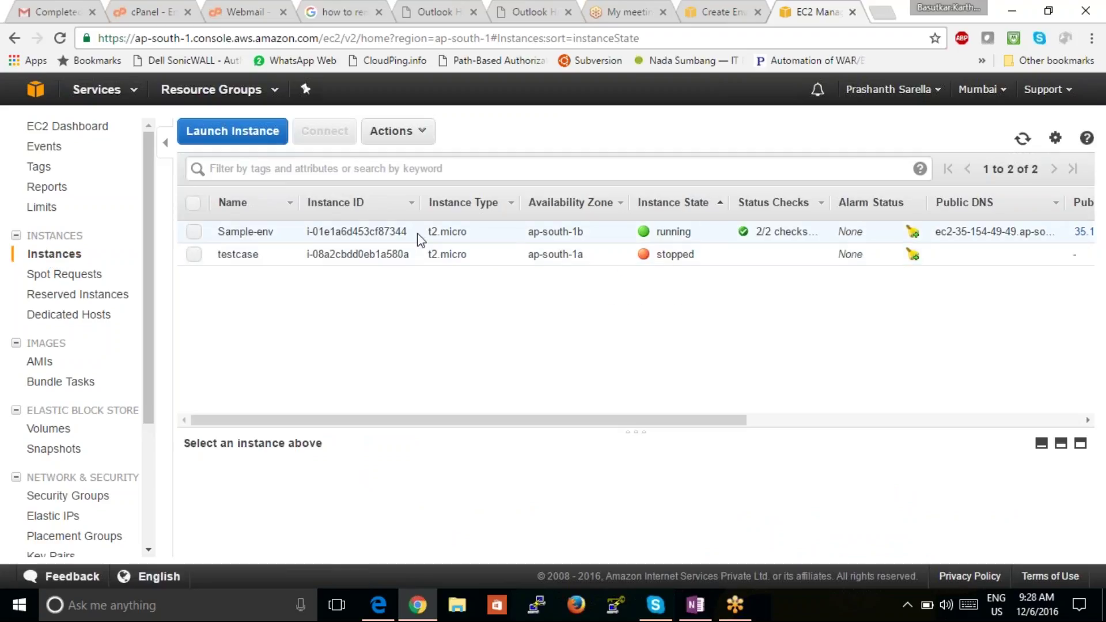
{"action": "left_click", "coordinate": [420, 238]}
Return to the Elastic Beanstalk browser tab and examine the platform configuration on the Sample-env dashboard.
{"action": "left_click", "coordinate": [717, 14]}
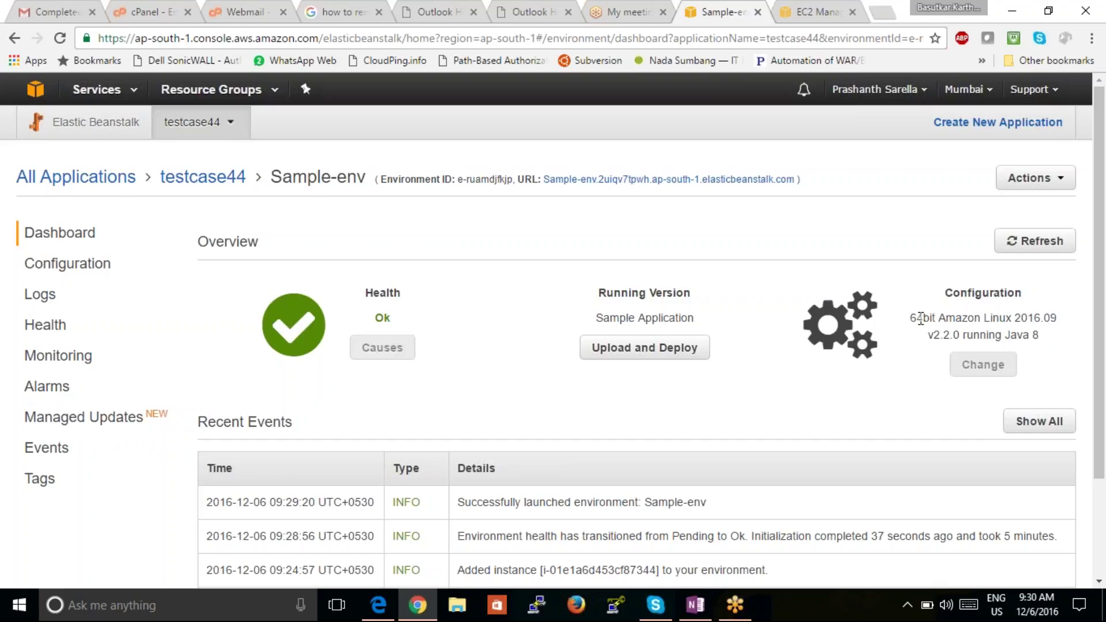
{"action": "left_click_drag", "start_coordinate": [910, 318], "coordinate": [1044, 321]}
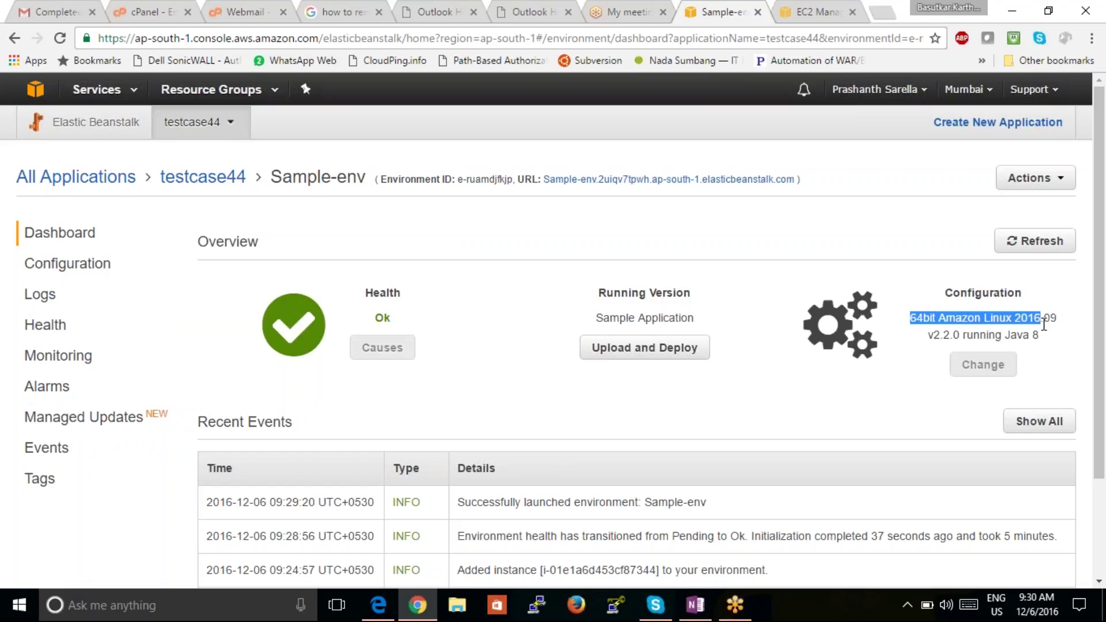
{"action": "left_click_drag", "start_coordinate": [1004, 335], "coordinate": [1045, 336]}
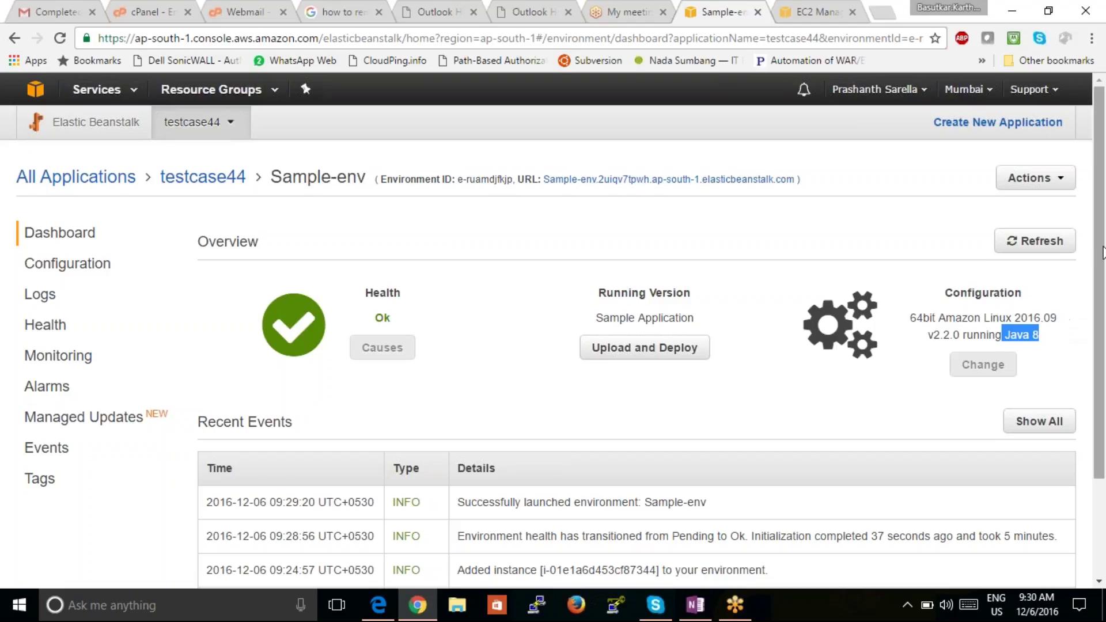
Review the recent events of Sample-env on its dashboard.
{"action": "left_click_drag", "start_coordinate": [1098, 254], "coordinate": [1075, 447]}
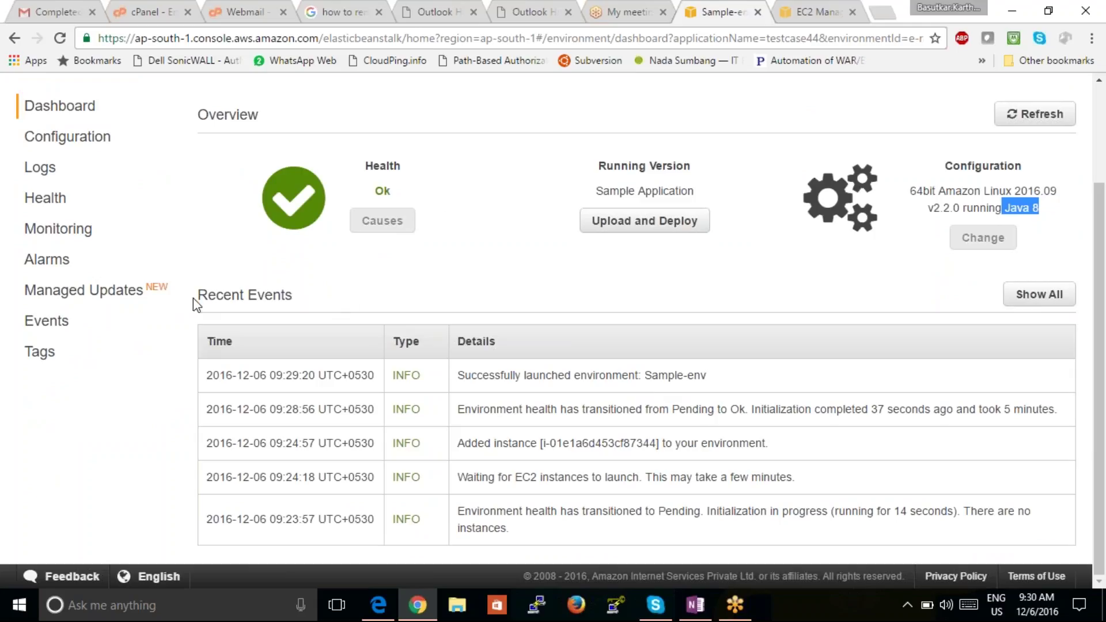
{"action": "left_click_drag", "start_coordinate": [197, 296], "coordinate": [296, 294]}
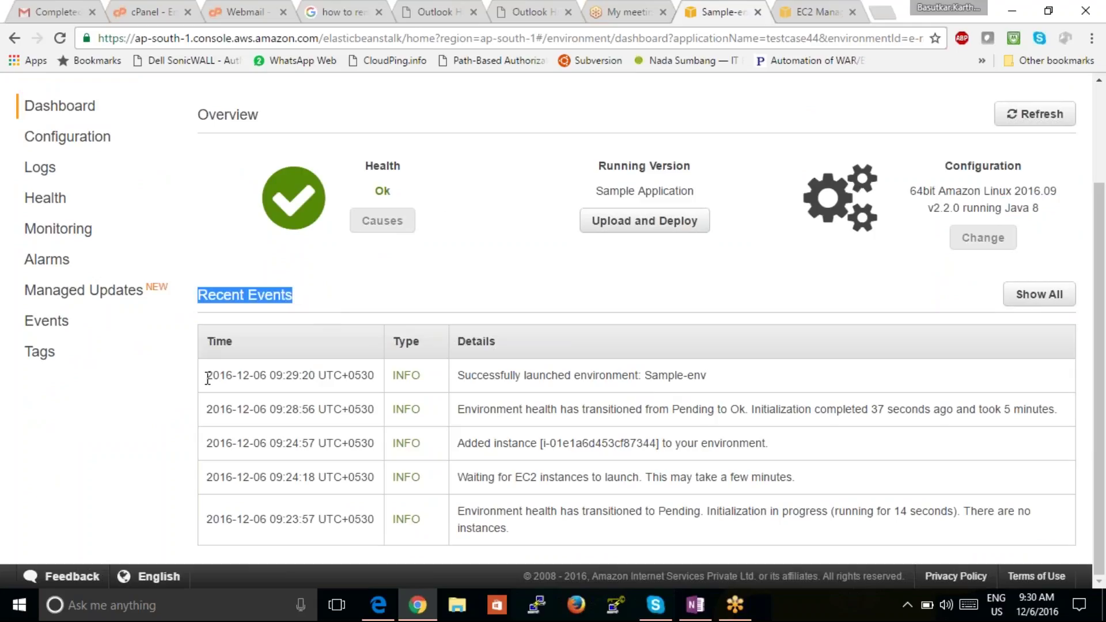
{"action": "left_click_drag", "start_coordinate": [206, 375], "coordinate": [551, 544]}
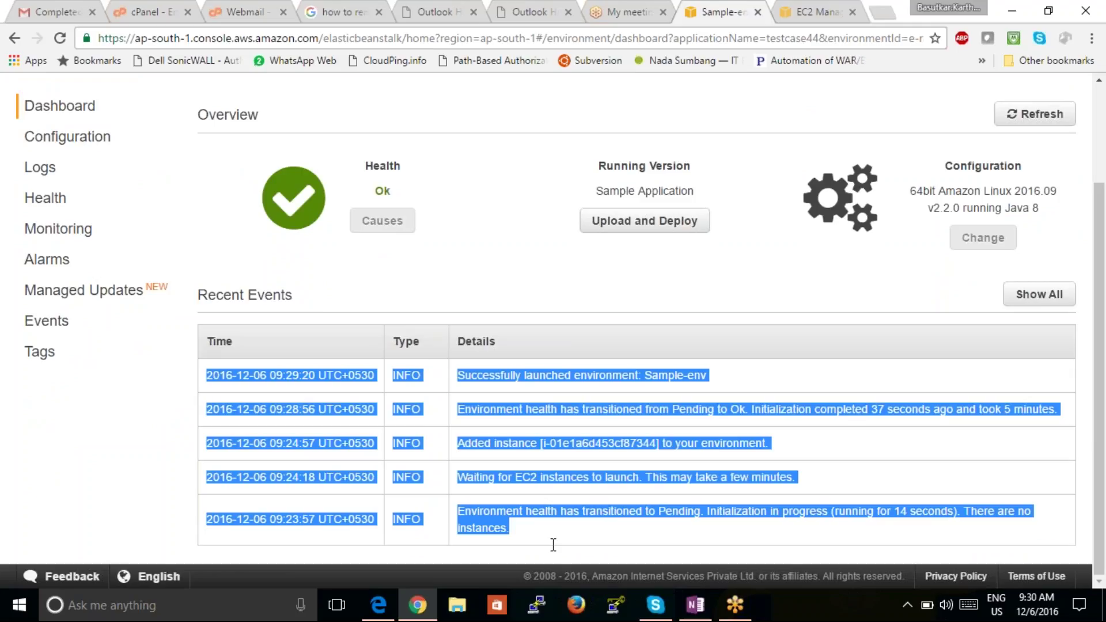
{"action": "left_click", "coordinate": [551, 545]}
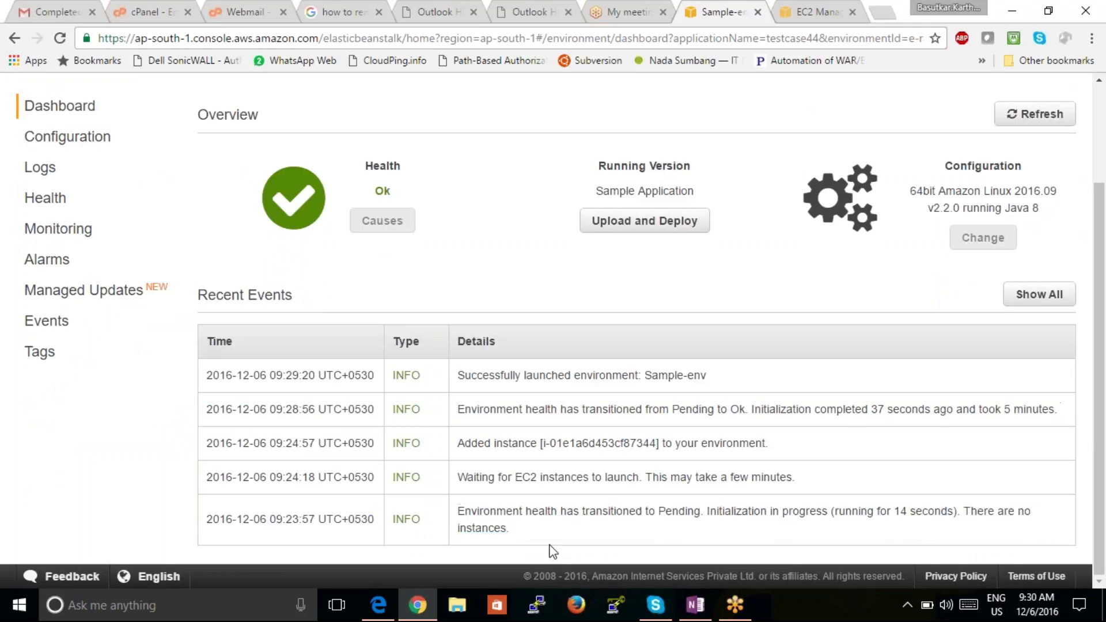
{"action": "left_click_drag", "start_coordinate": [525, 542], "coordinate": [340, 375]}
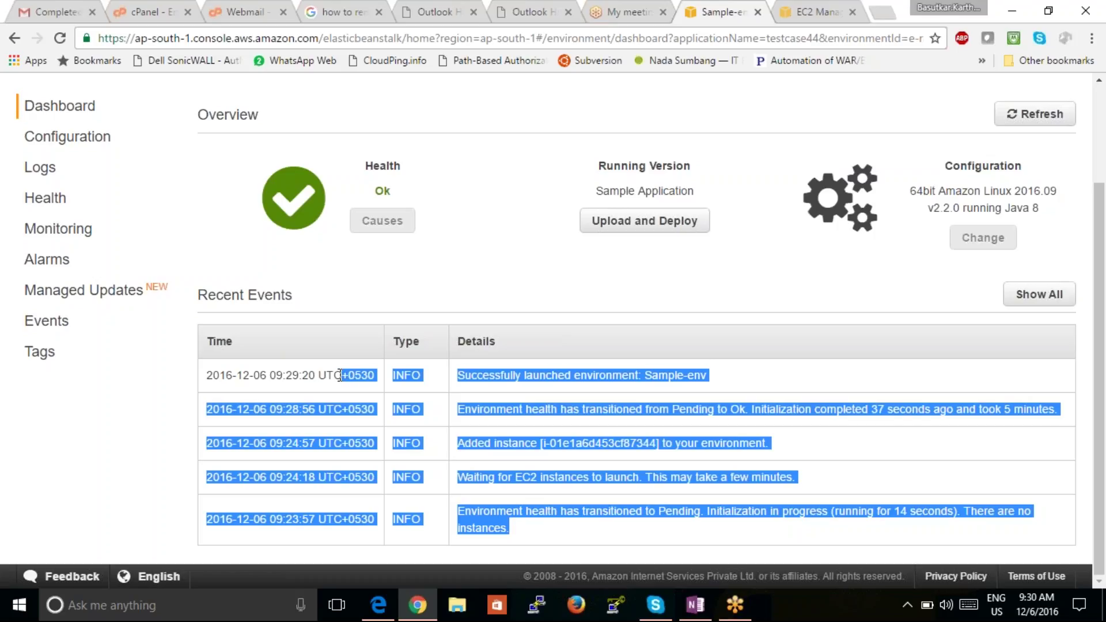
{"action": "left_click", "coordinate": [553, 265]}
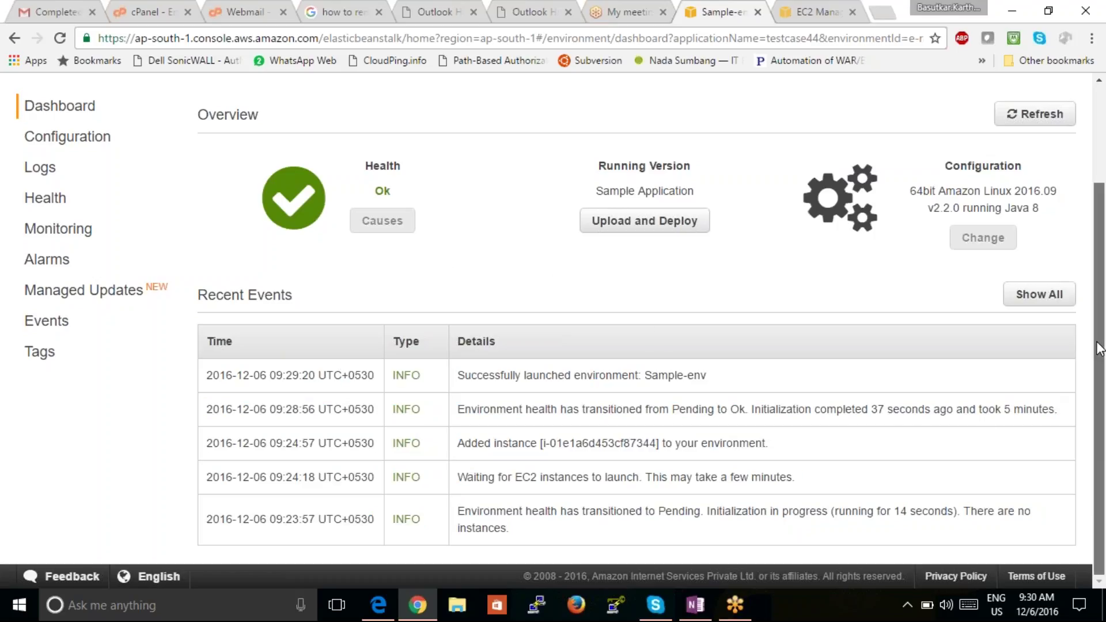
Open the Sample-env configuration and examine its scaling, instance and notification settings.
{"action": "scroll", "coordinate": [1103, 256], "scroll_direction": "up", "scroll_amount": 2}
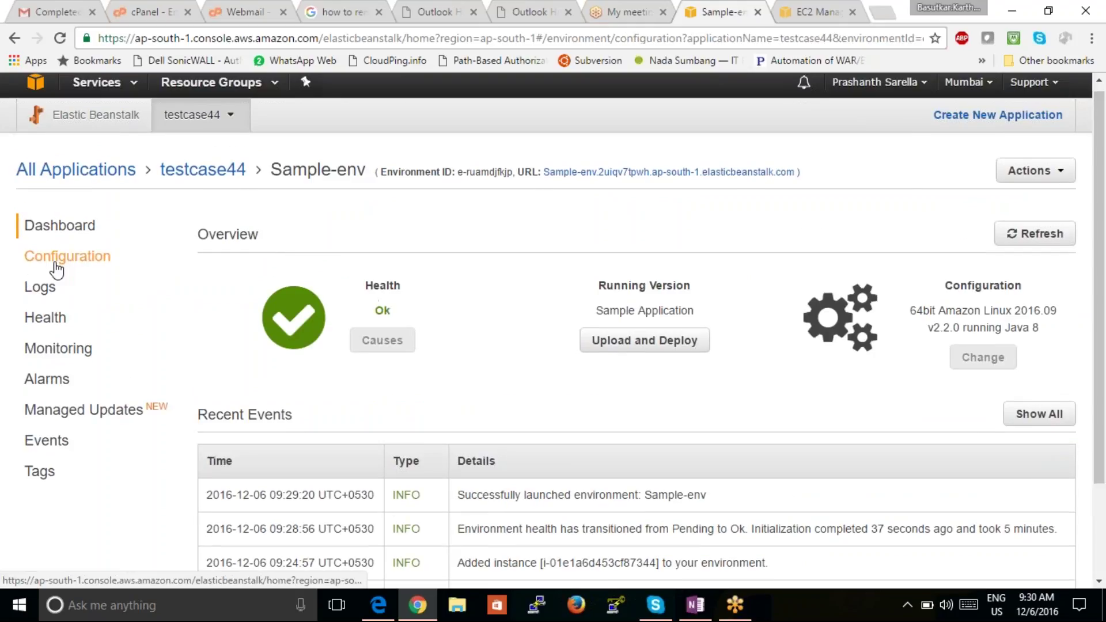
{"action": "left_click", "coordinate": [57, 266]}
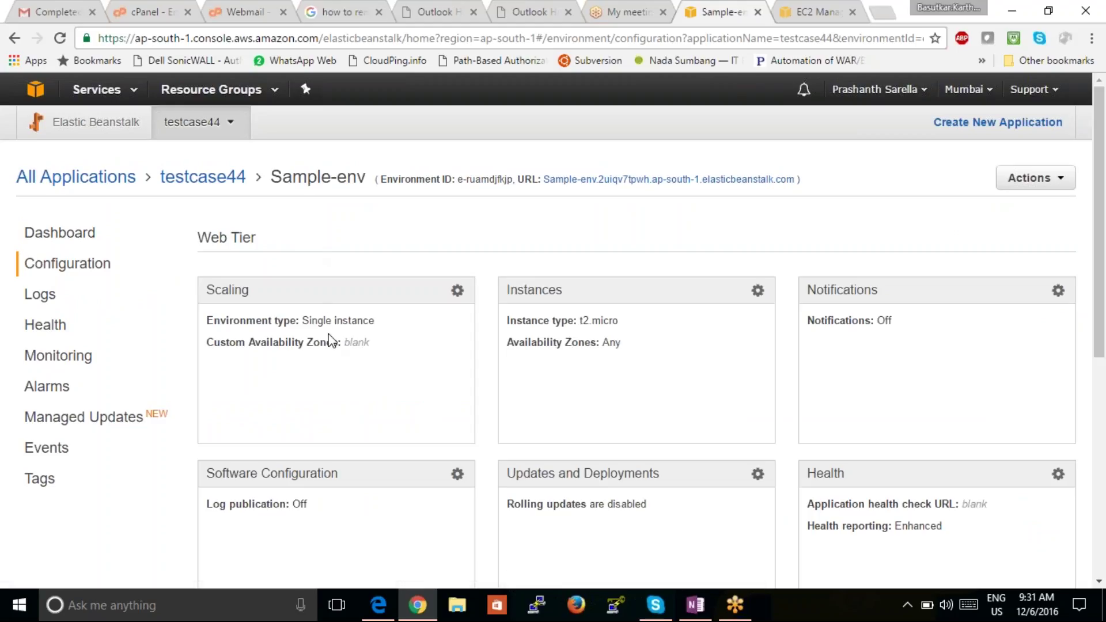
{"action": "left_click_drag", "start_coordinate": [307, 327], "coordinate": [374, 326]}
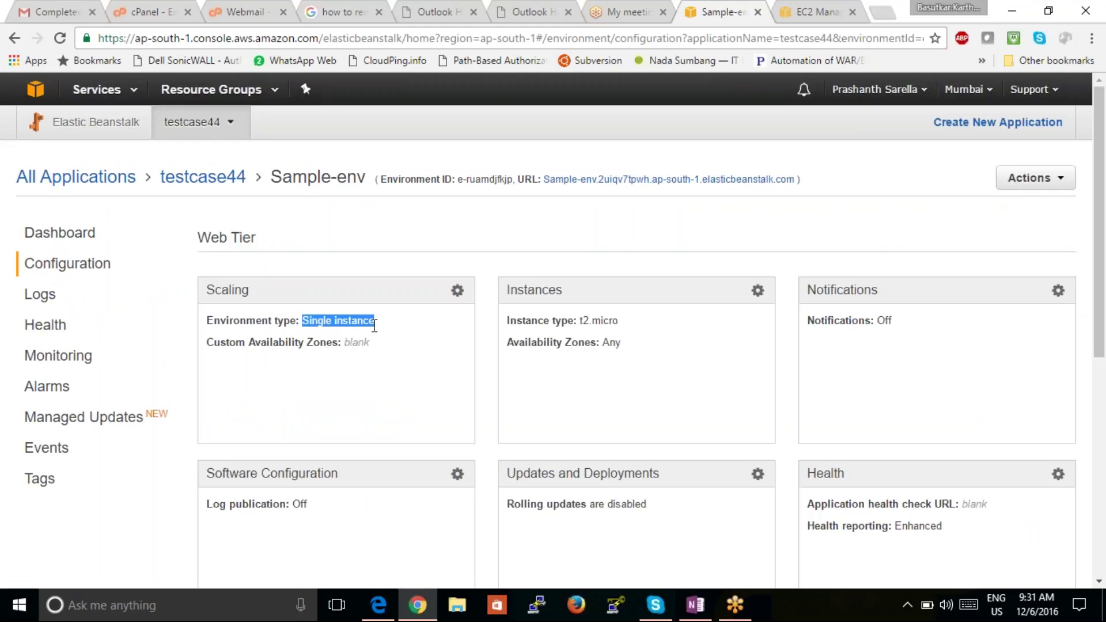
{"action": "left_click_drag", "start_coordinate": [579, 323], "coordinate": [622, 322]}
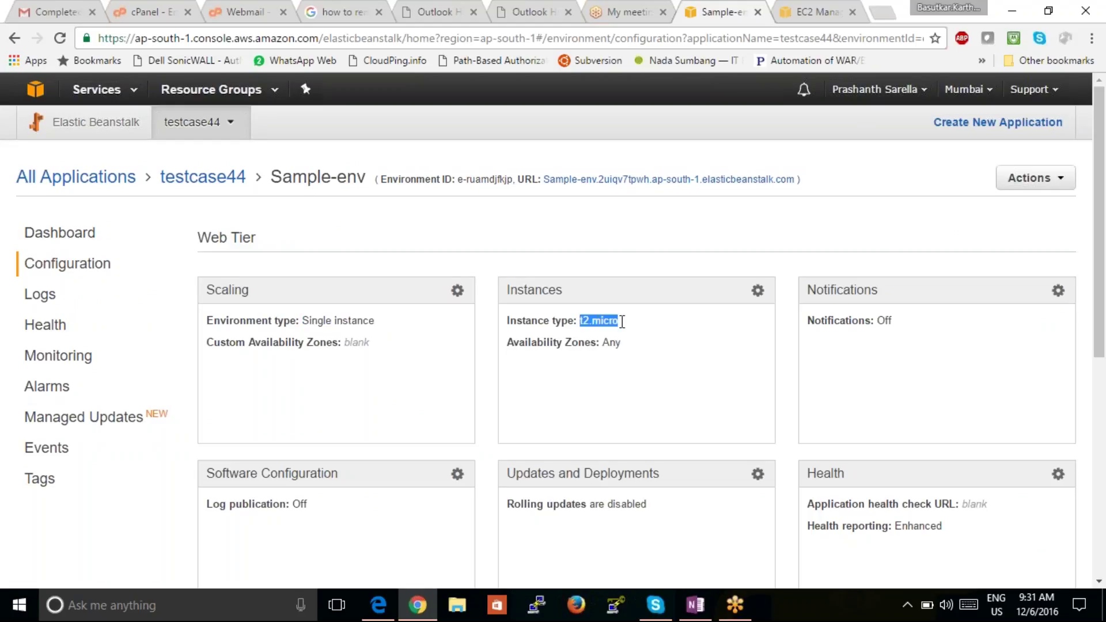
{"action": "left_click_drag", "start_coordinate": [601, 347], "coordinate": [621, 345]}
{"action": "left_click", "coordinate": [879, 318]}
{"action": "left_click_drag", "start_coordinate": [880, 320], "coordinate": [897, 320]}
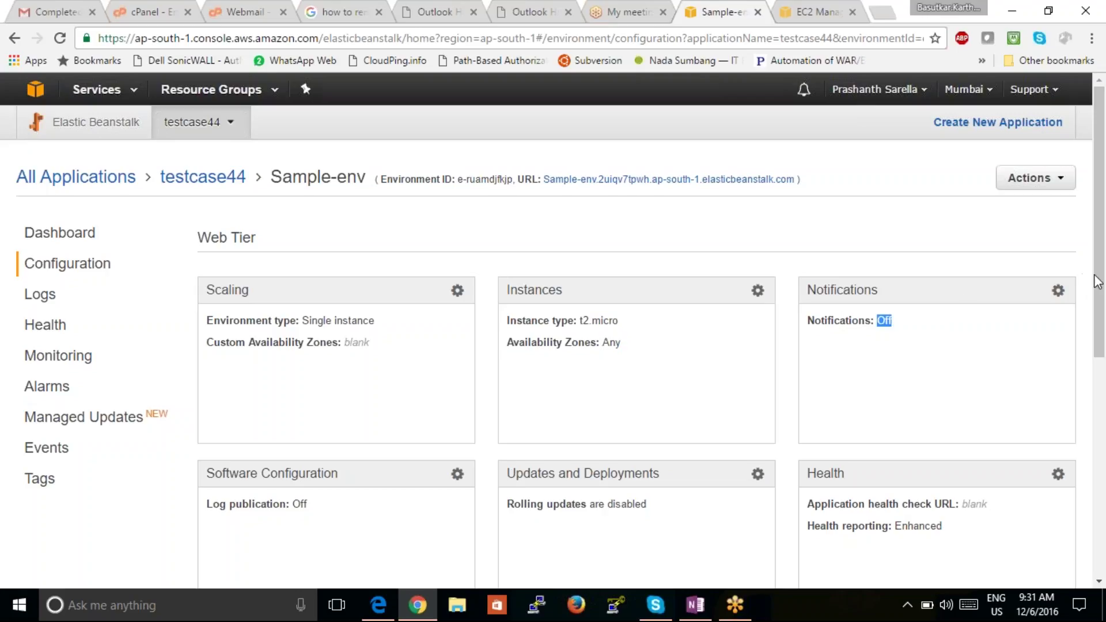
Review the software, deployment, health and managed update settings in the Web Tier configuration.
{"action": "left_click_drag", "start_coordinate": [1099, 283], "coordinate": [1077, 413]}
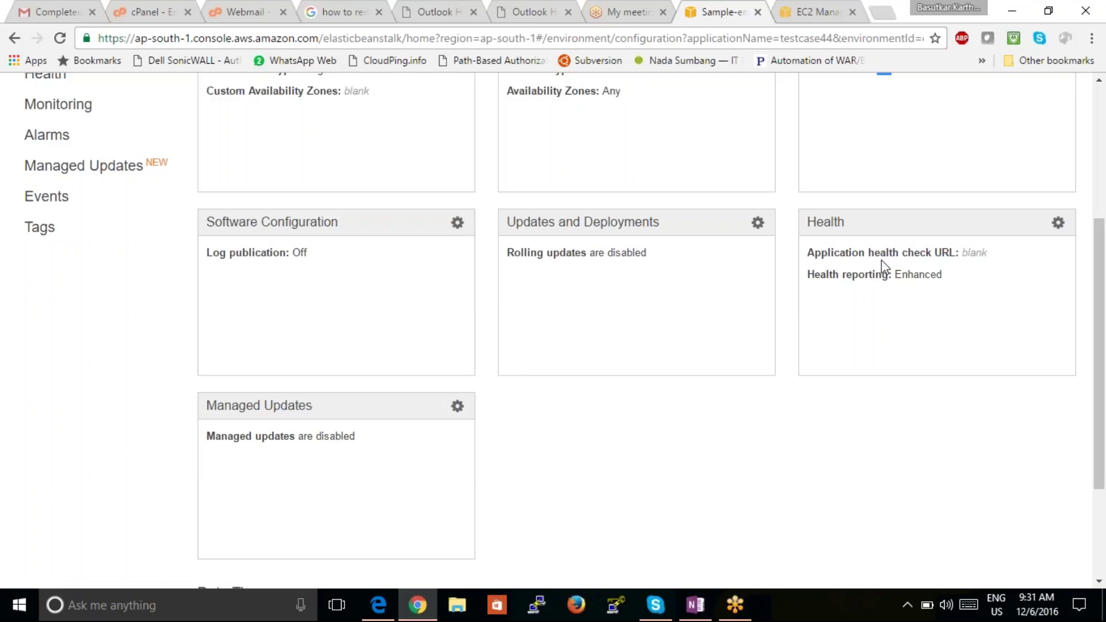
{"action": "left_click_drag", "start_coordinate": [1089, 396], "coordinate": [1090, 236]}
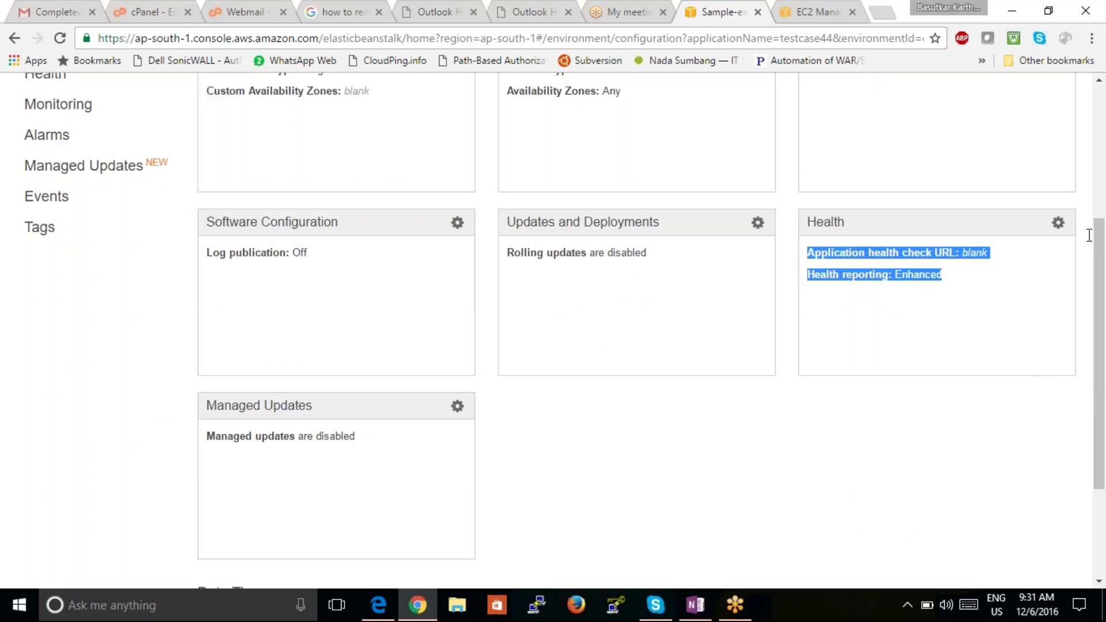
{"action": "left_click", "coordinate": [751, 298]}
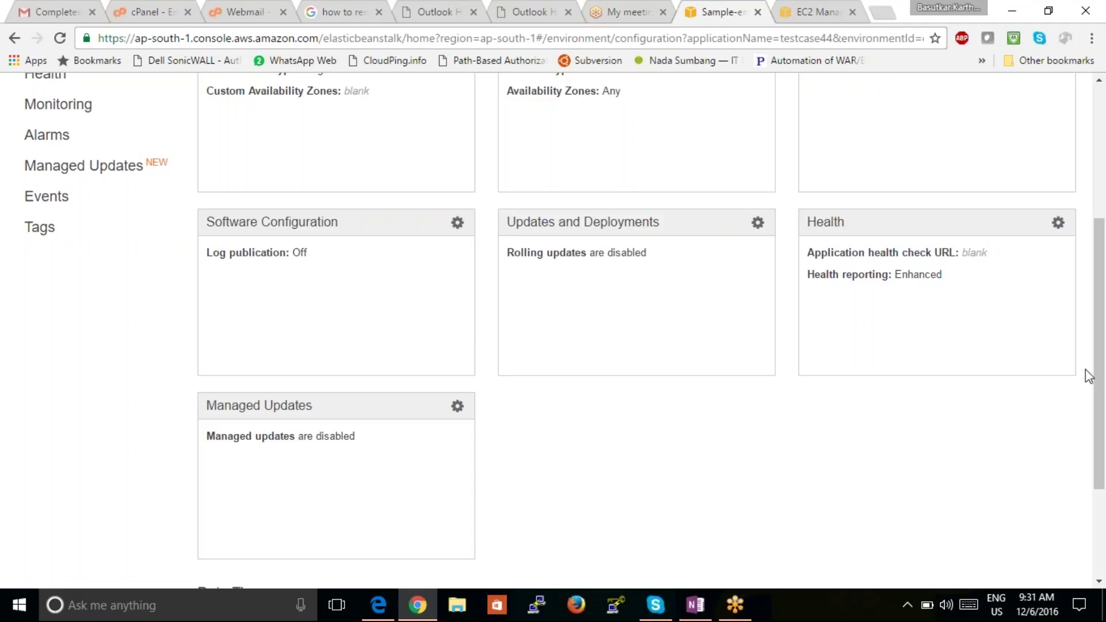
{"action": "scroll", "coordinate": [1098, 247], "scroll_direction": "up", "scroll_amount": 5}
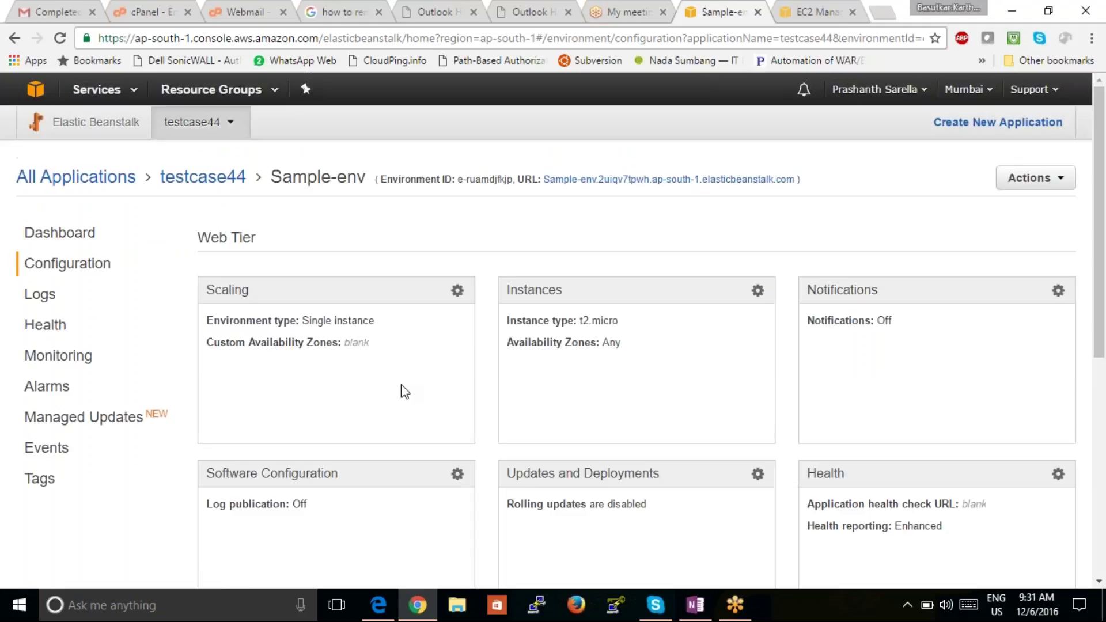
Refresh the Sample-env log list and examine its instance's enhanced health overview through to the CPU utilization columns.
{"action": "left_click", "coordinate": [42, 297]}
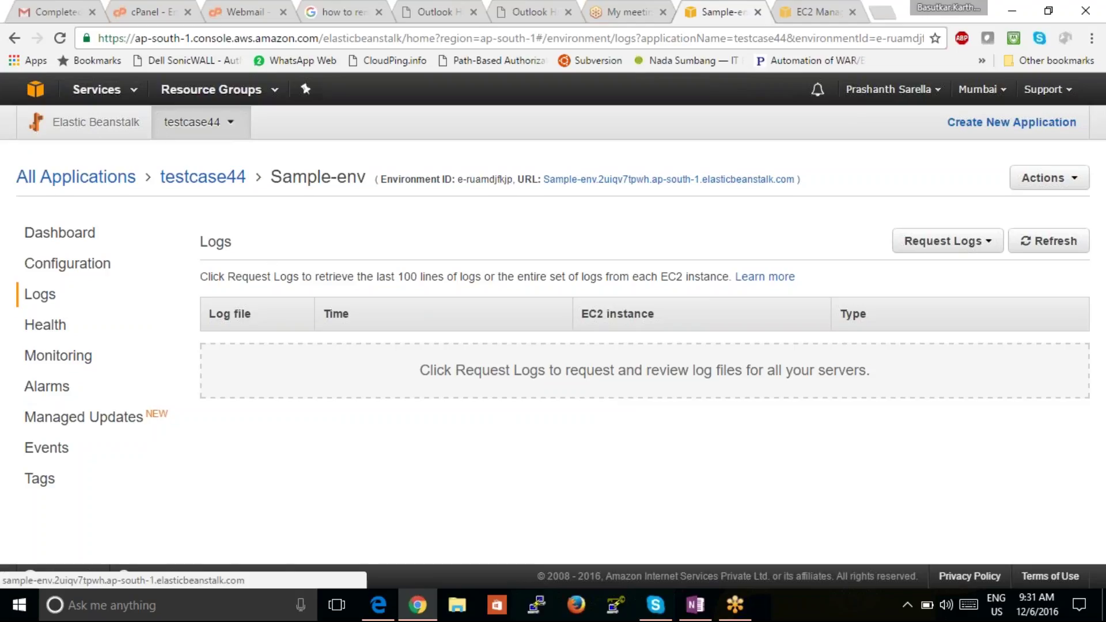
{"action": "left_click", "coordinate": [1049, 241]}
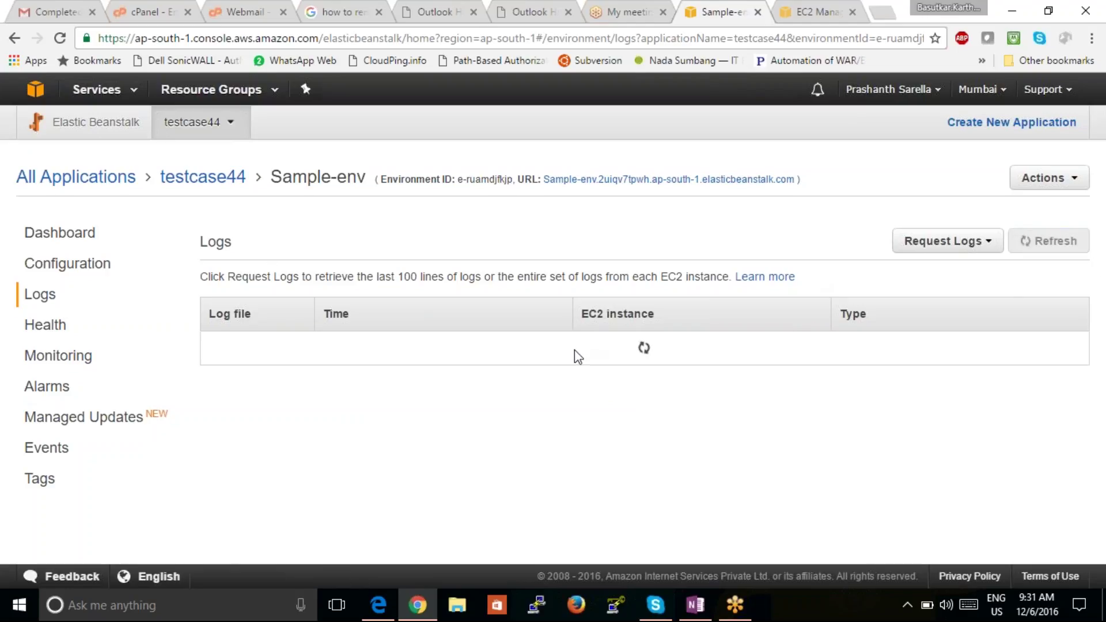
{"action": "left_click", "coordinate": [58, 329]}
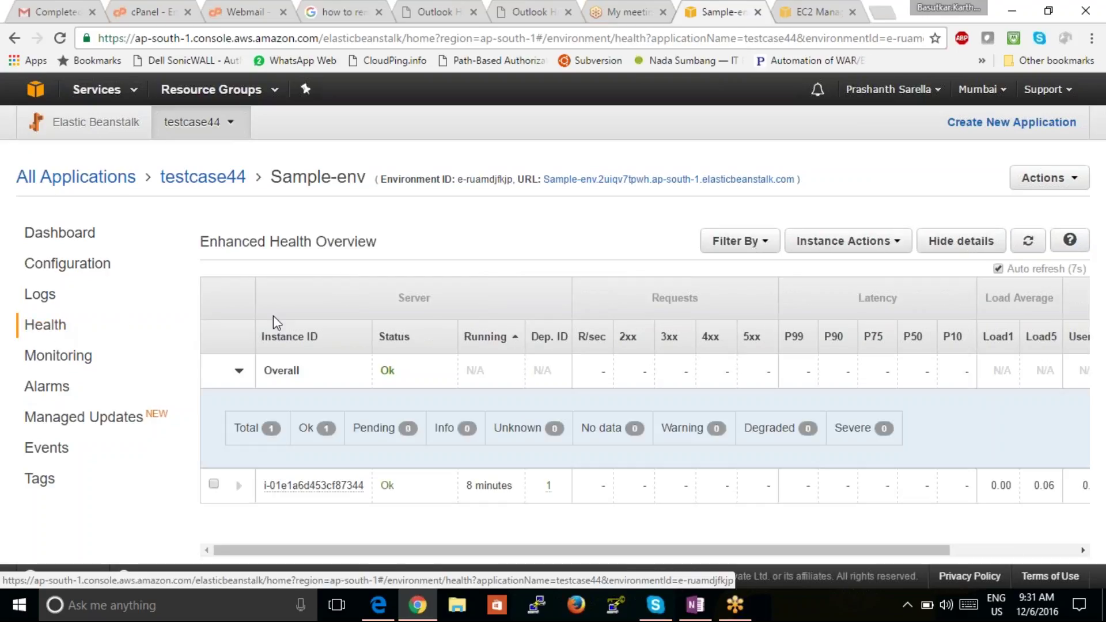
{"action": "mouse_move", "coordinate": [313, 500]}
{"action": "left_click", "coordinate": [213, 484]}
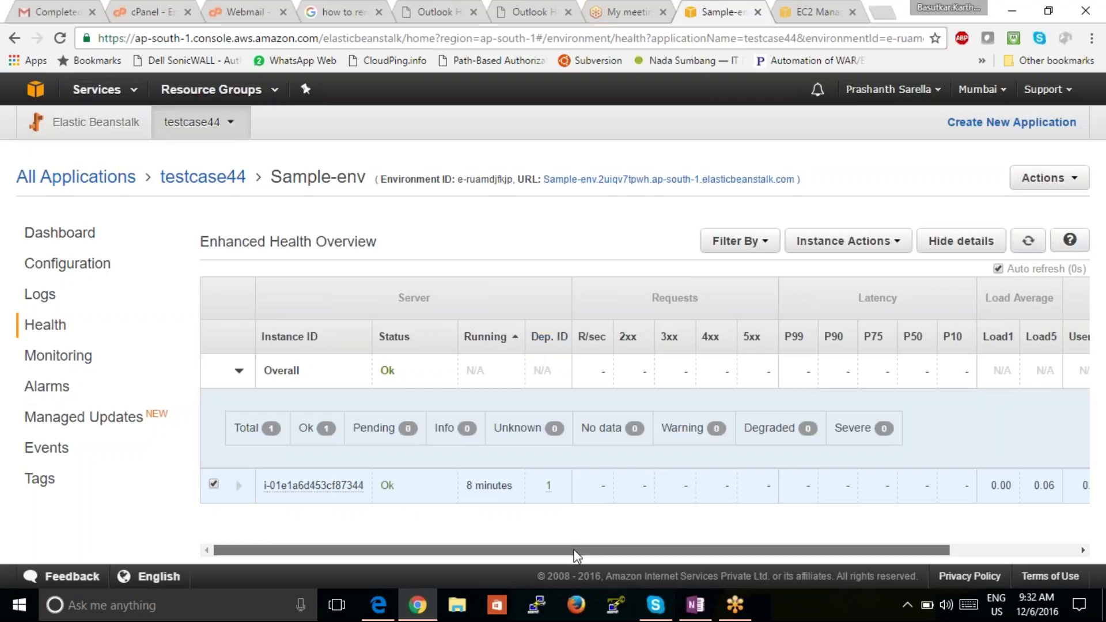
{"action": "left_click_drag", "start_coordinate": [573, 551], "coordinate": [772, 554]}
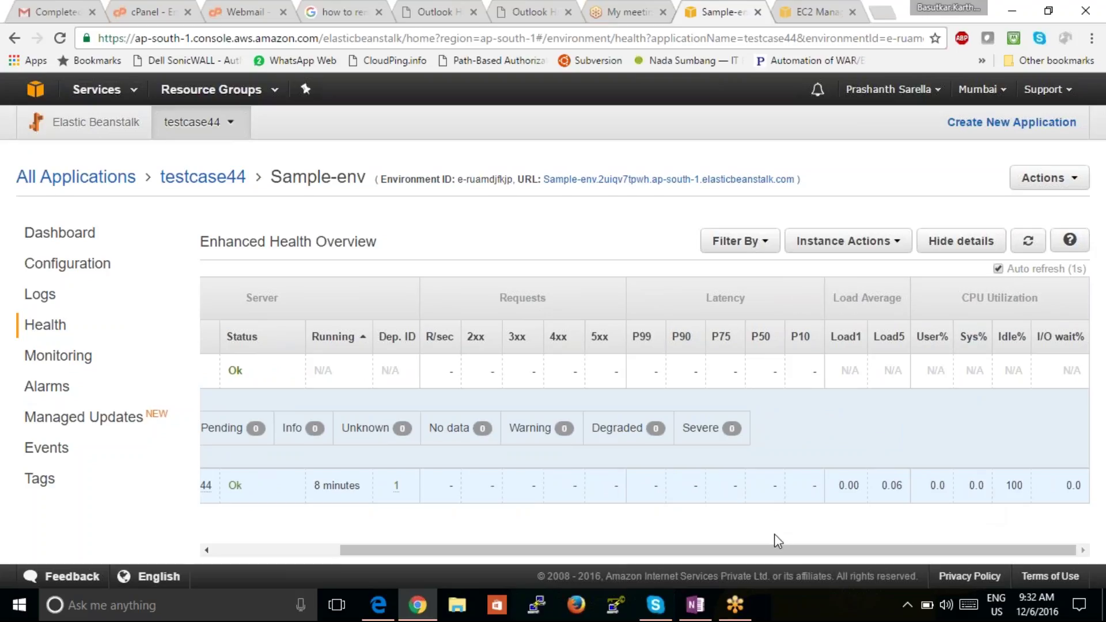
{"action": "mouse_move", "coordinate": [787, 550]}
{"action": "left_mouse_down"}
{"action": "mouse_move", "coordinate": [638, 537]}
{"action": "mouse_move", "coordinate": [811, 531]}
{"action": "left_mouse_up"}
{"action": "left_click_drag", "start_coordinate": [755, 550], "coordinate": [504, 538]}
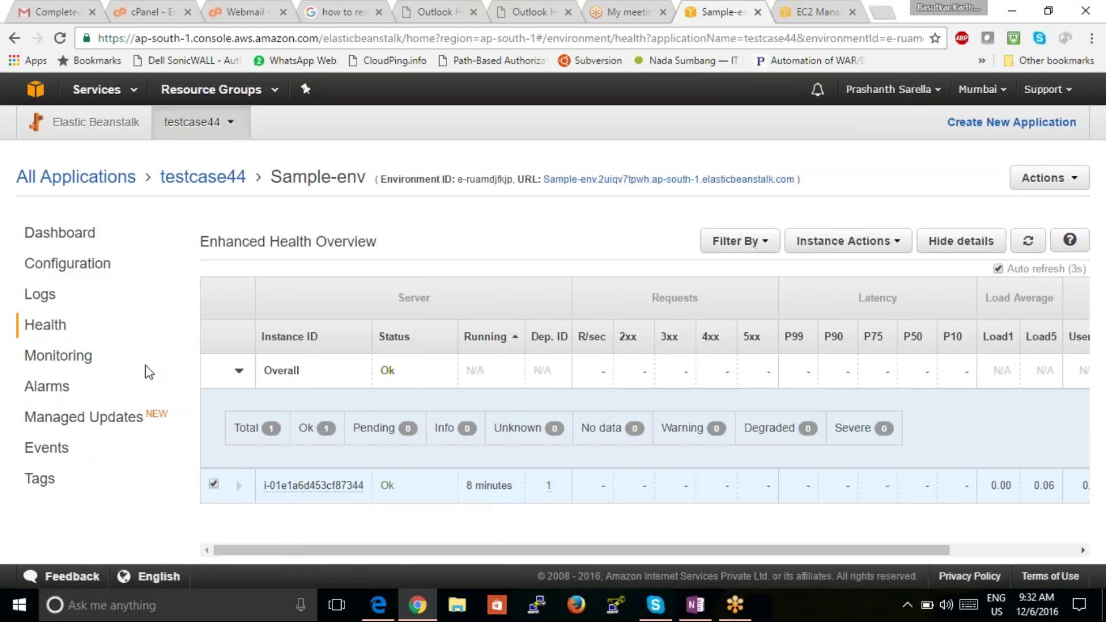
Open the Sample-env monitoring page and examine the CPU and network overview figures and the monitoring graphs.
{"action": "left_click", "coordinate": [62, 364]}
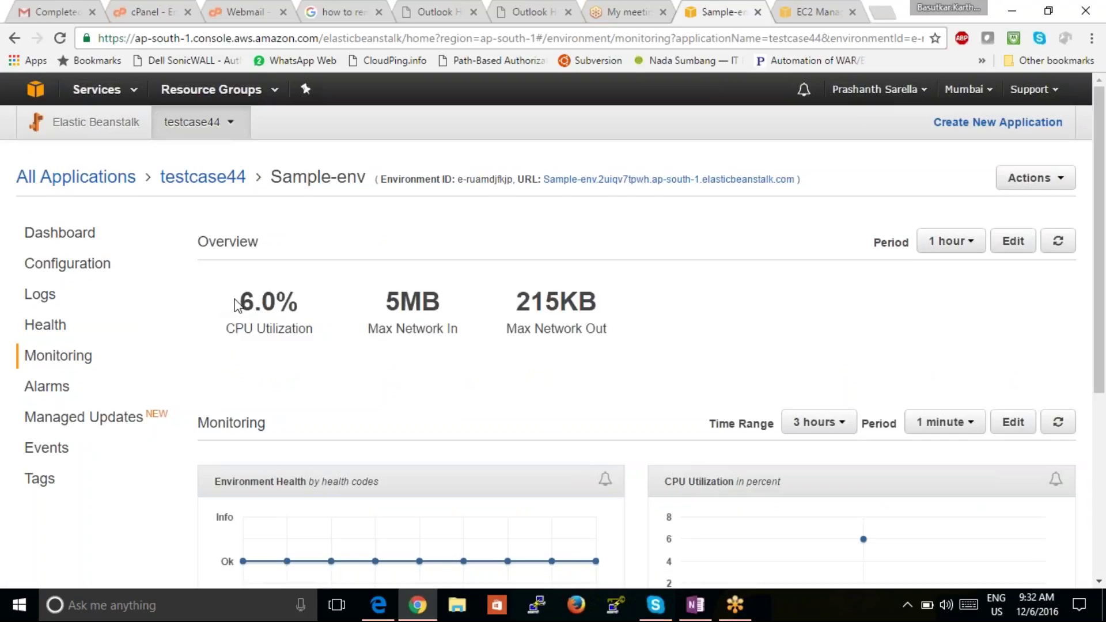
{"action": "left_click_drag", "start_coordinate": [236, 305], "coordinate": [328, 337]}
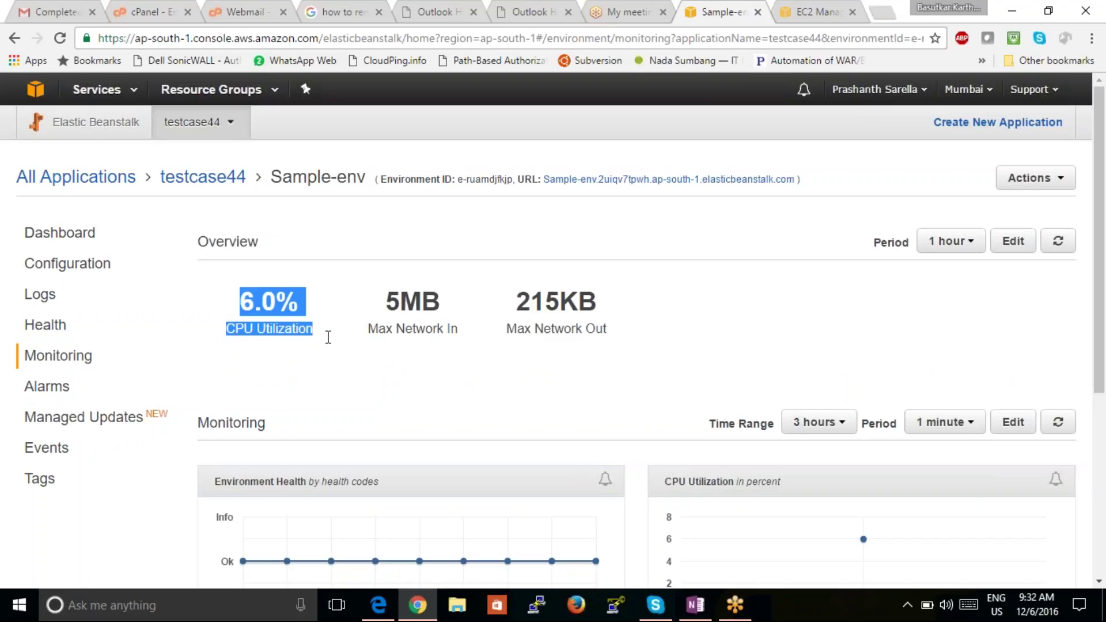
{"action": "left_click", "coordinate": [330, 337]}
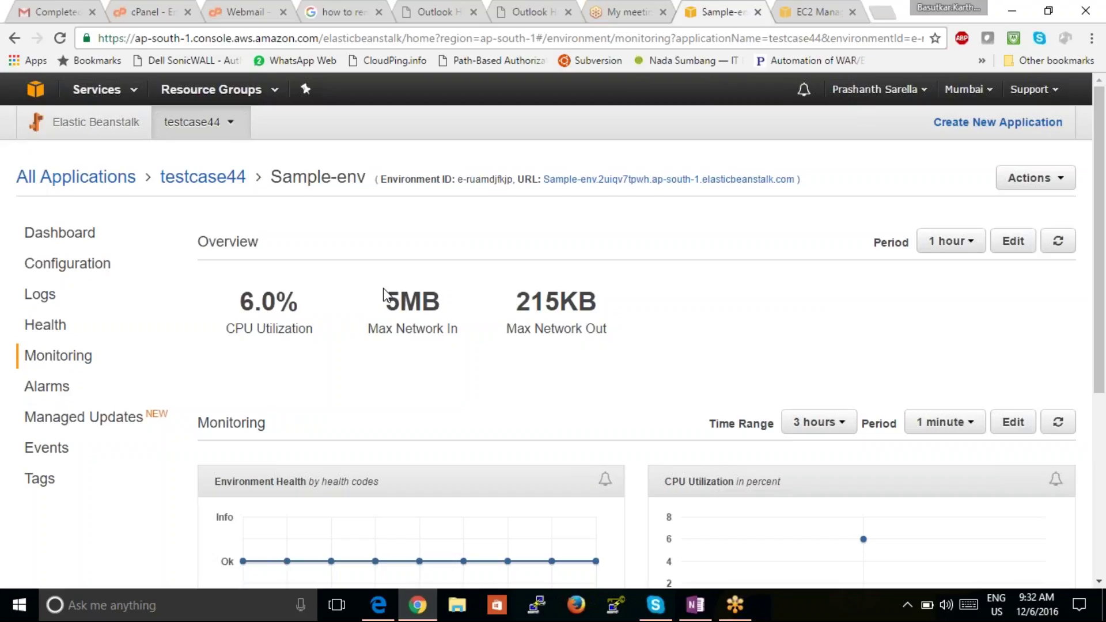
{"action": "left_click_drag", "start_coordinate": [1101, 301], "coordinate": [1081, 383]}
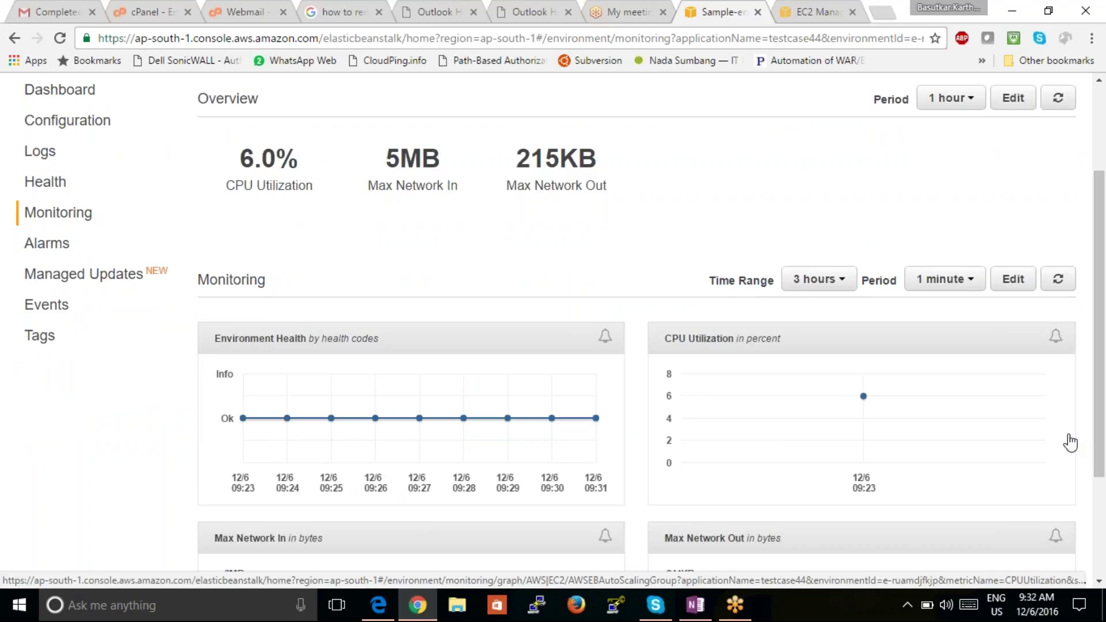
{"action": "left_click_drag", "start_coordinate": [1100, 447], "coordinate": [1100, 498]}
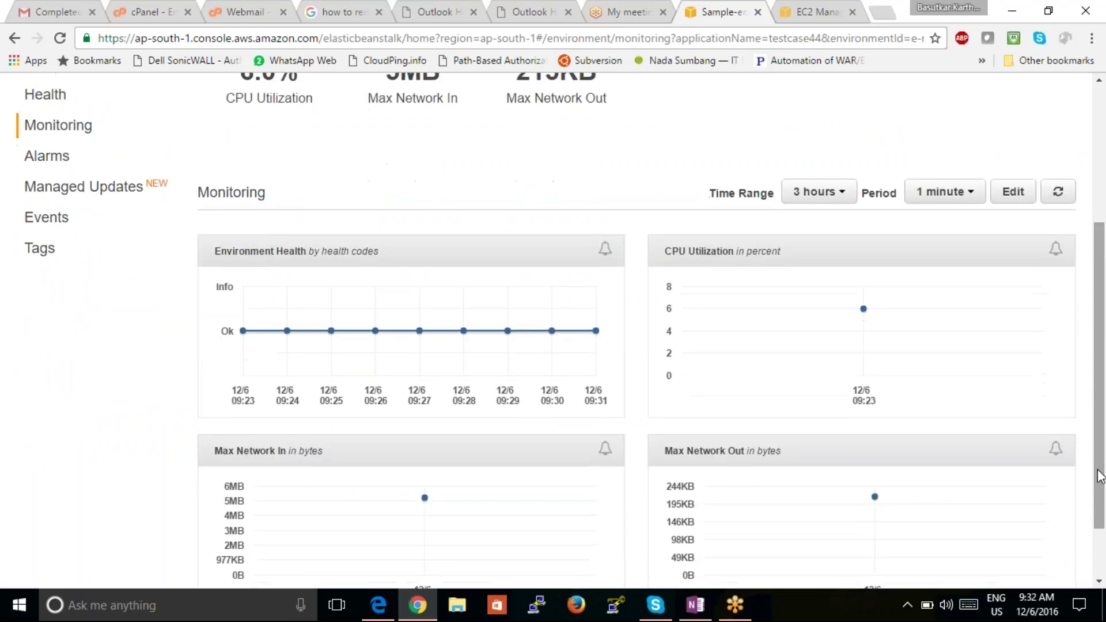
View the available time ranges and periods for the monitoring graphs and open the graph section for editing.
{"action": "left_click", "coordinate": [830, 196]}
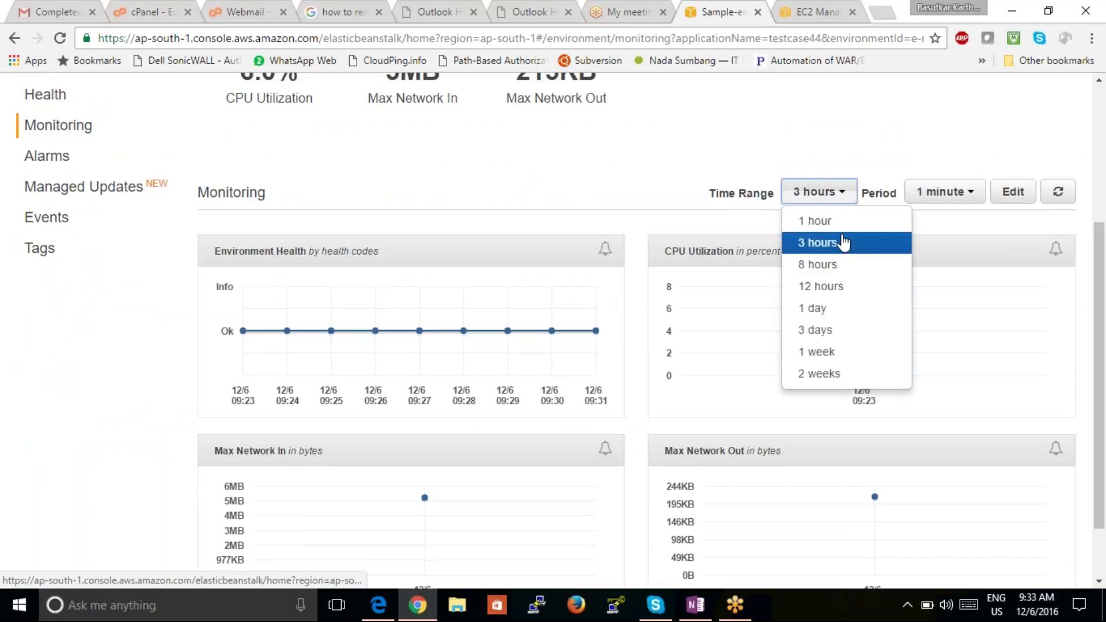
{"action": "left_click", "coordinate": [948, 196]}
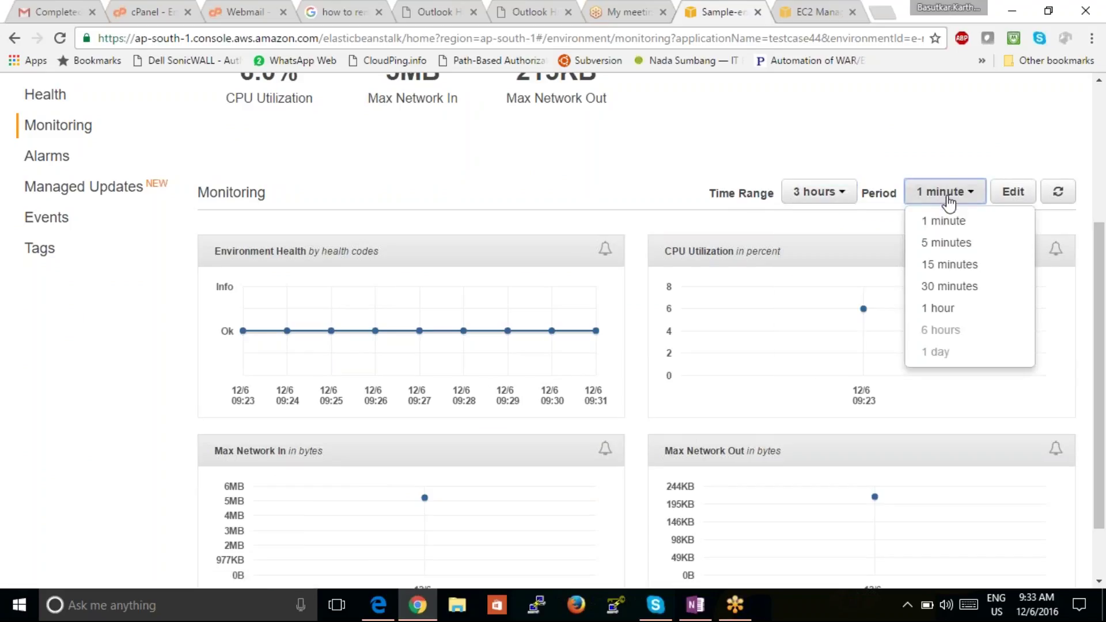
{"action": "left_click", "coordinate": [864, 114]}
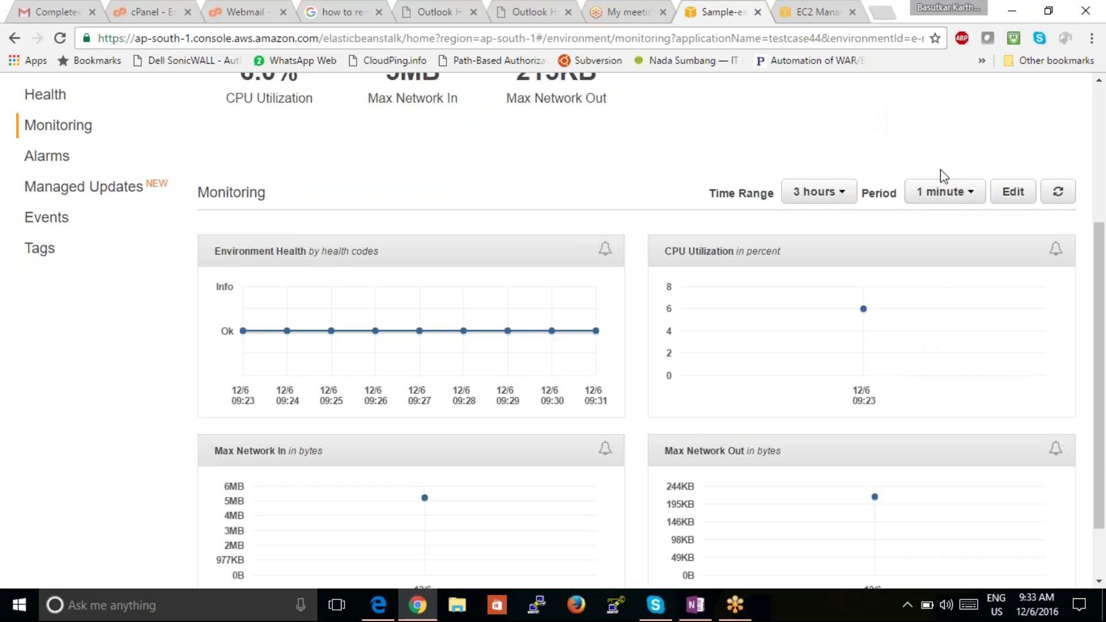
{"action": "left_click", "coordinate": [1017, 194]}
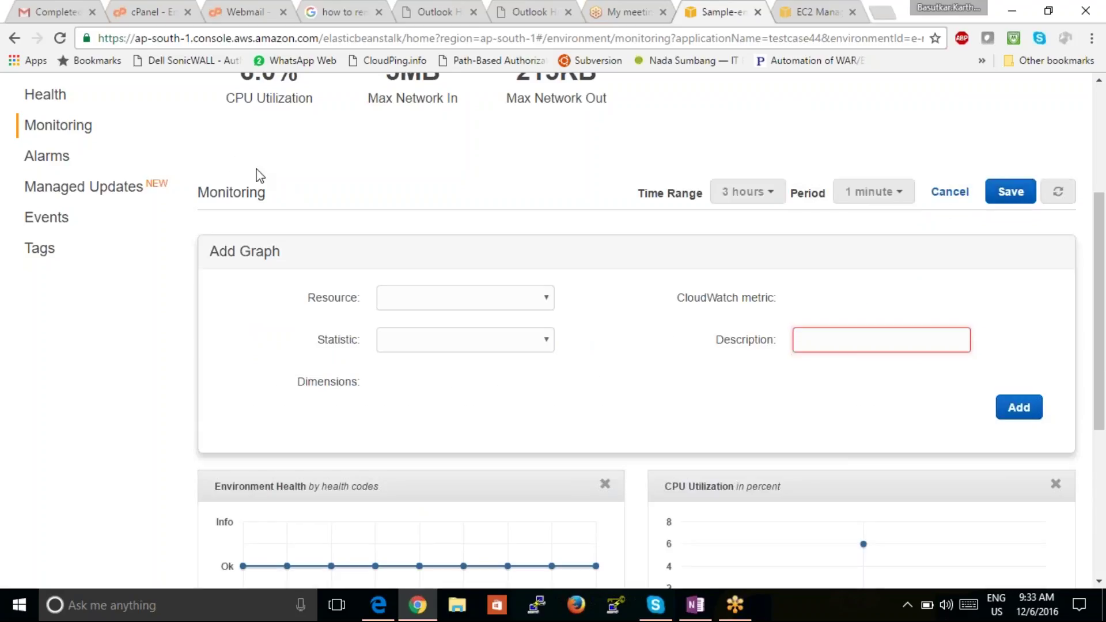
Open the Sample-env alarms page and filter the existing alarms to In Alarm.
{"action": "left_click", "coordinate": [46, 157]}
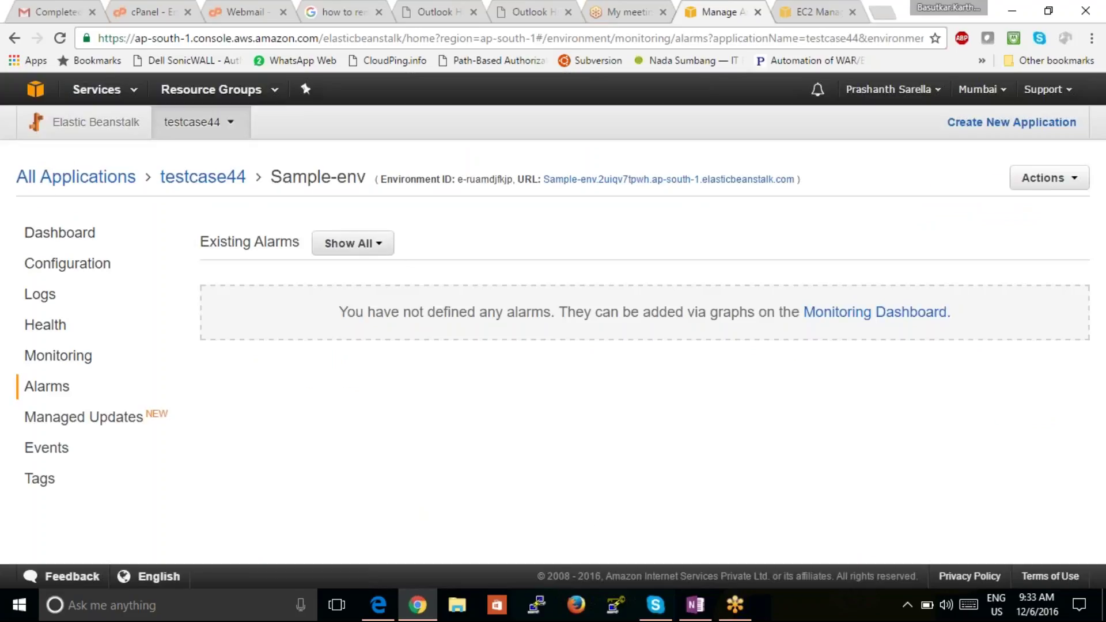
{"action": "left_click", "coordinate": [369, 245]}
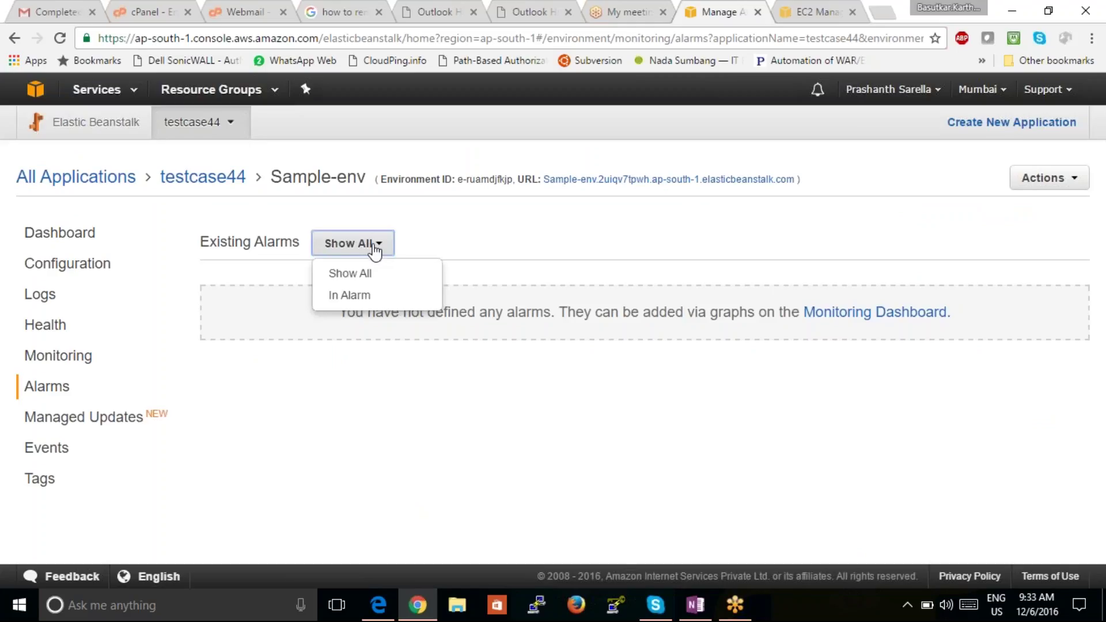
{"action": "left_click", "coordinate": [349, 298]}
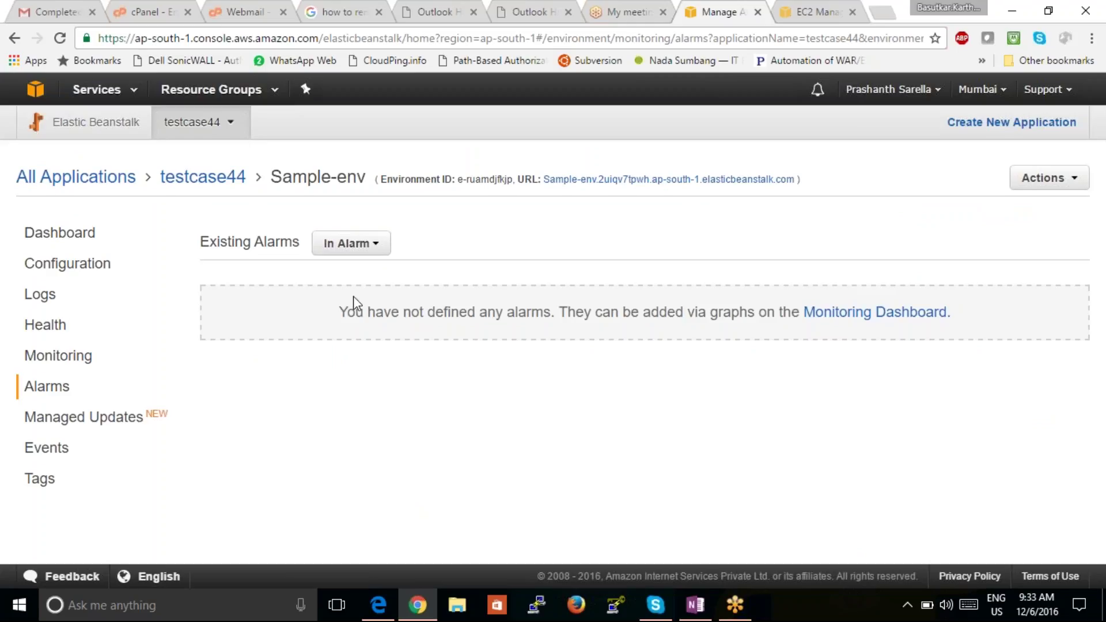
Go from the alarms page to the Monitoring Dashboard and view the actions available for the Sample-env environment.
{"action": "left_click", "coordinate": [866, 316]}
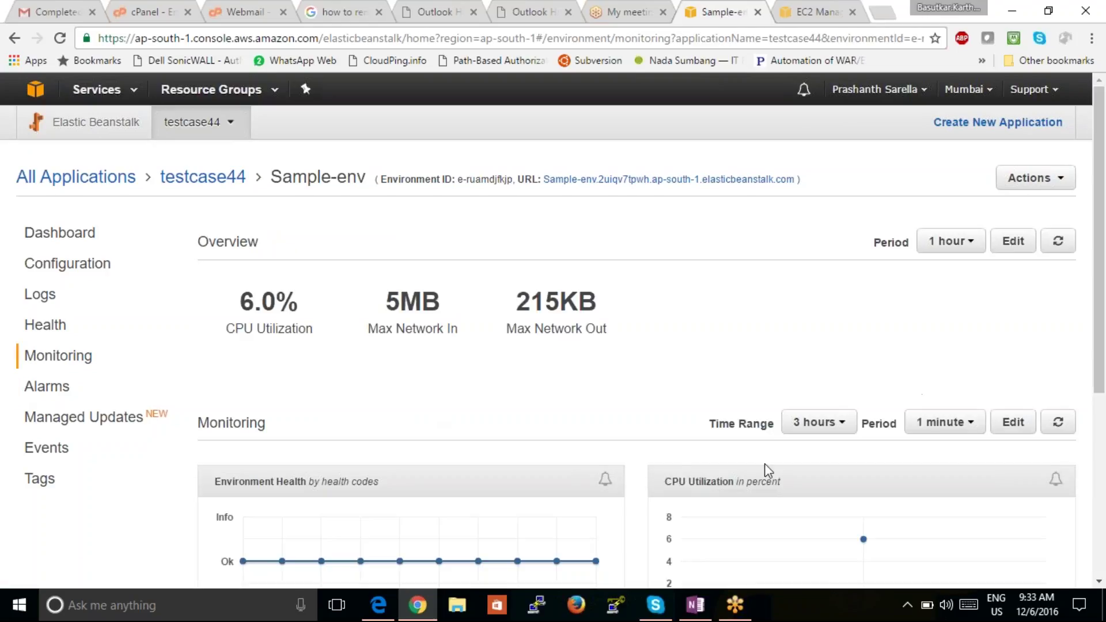
{"action": "left_click", "coordinate": [1057, 186]}
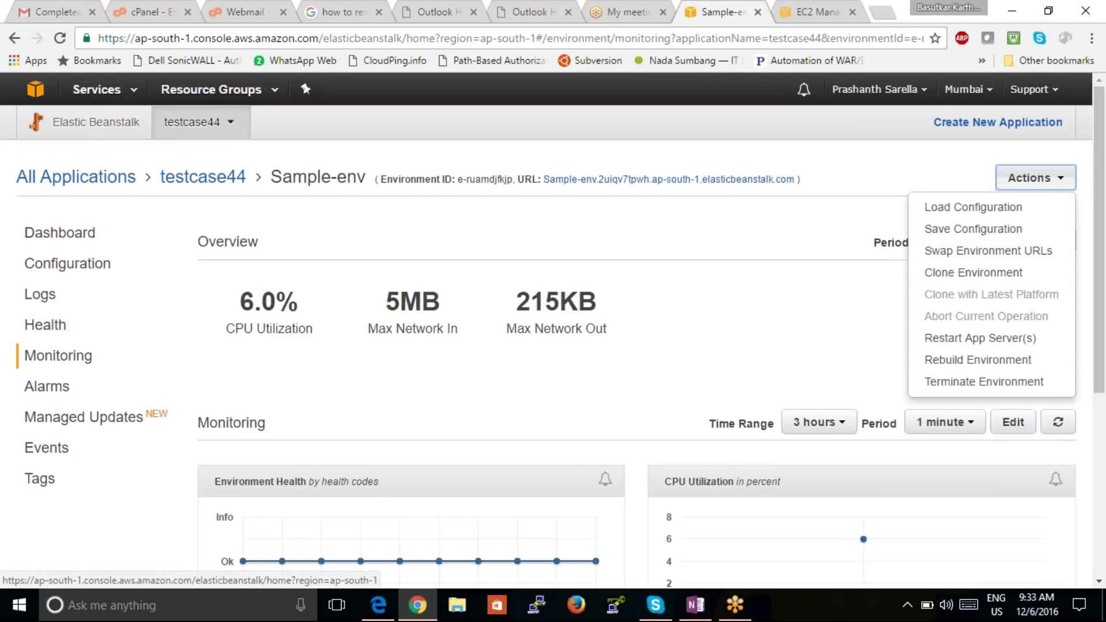
{"action": "left_click", "coordinate": [811, 336]}
Open the Environment Health graph in detail and view the statistics available for it.
{"action": "scroll", "coordinate": [811, 337], "scroll_direction": "down", "scroll_amount": 1}
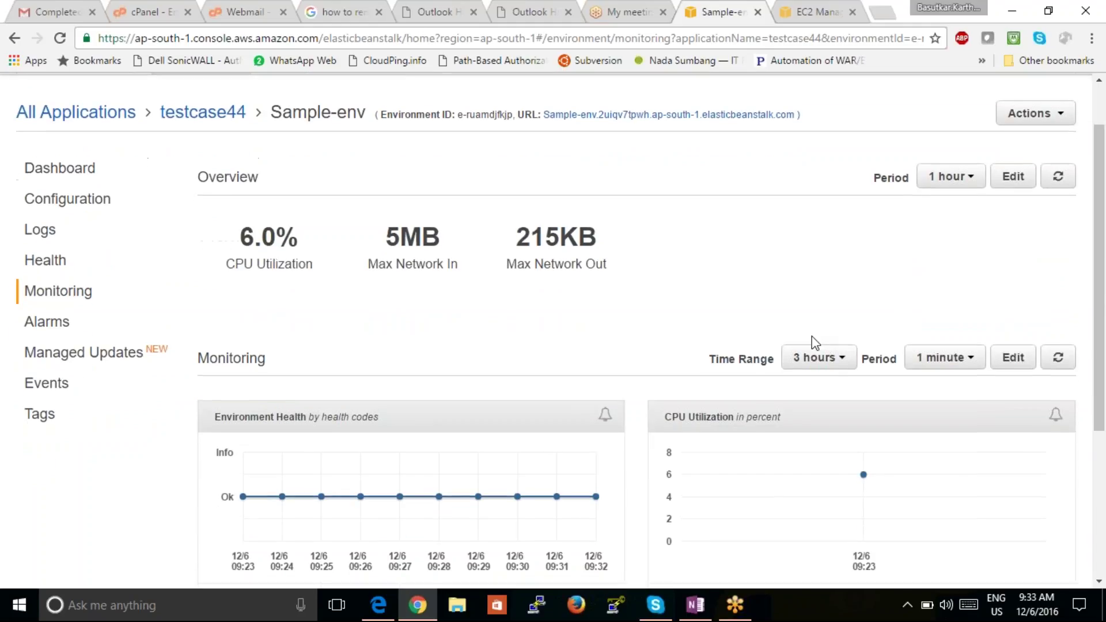
{"action": "scroll", "coordinate": [811, 337], "scroll_direction": "down", "scroll_amount": 4}
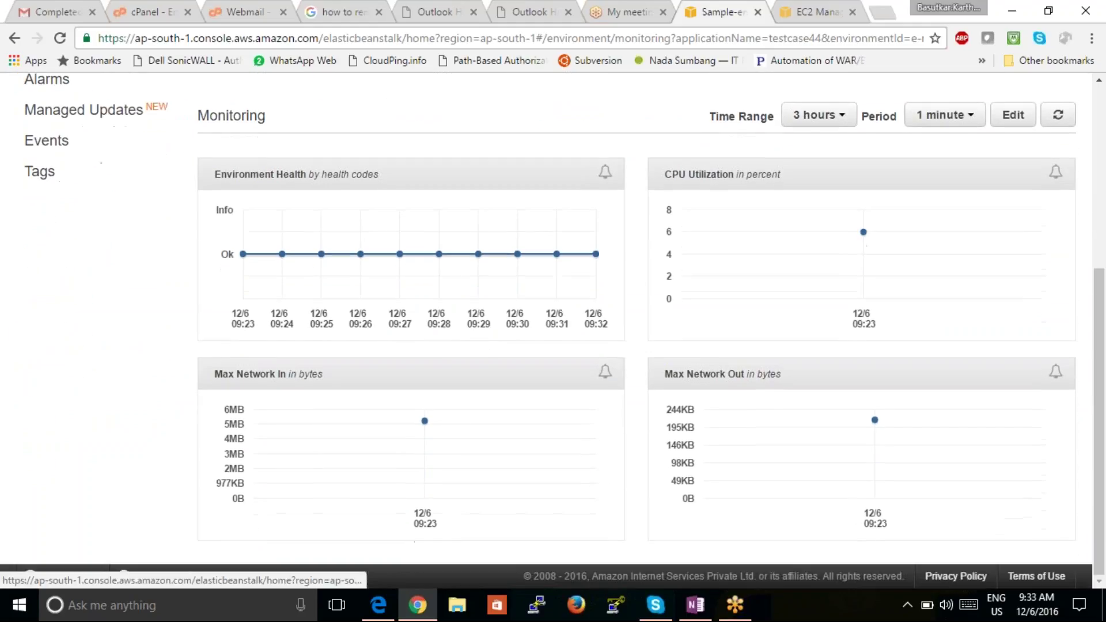
{"action": "left_click", "coordinate": [518, 284]}
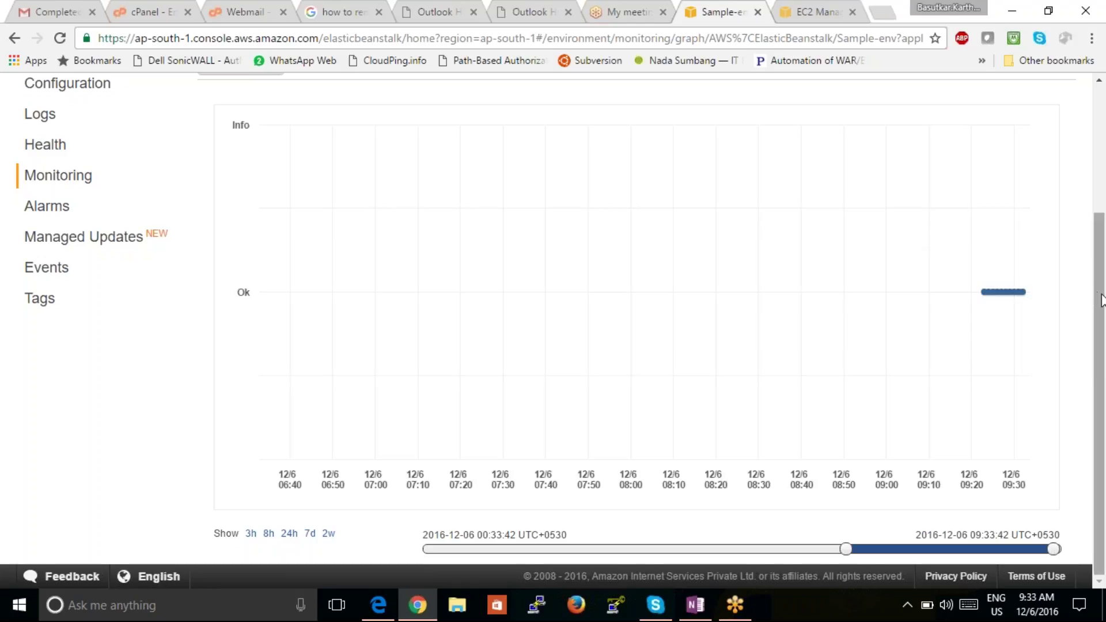
{"action": "left_click_drag", "start_coordinate": [1101, 300], "coordinate": [1091, 378]}
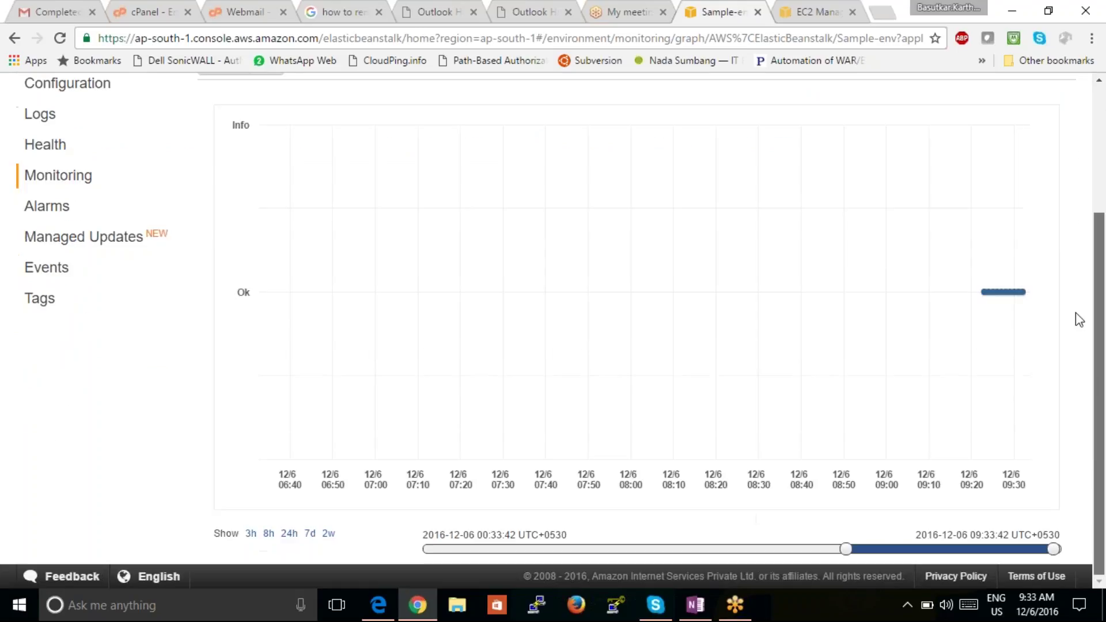
{"action": "scroll", "coordinate": [1076, 288], "scroll_direction": "up", "scroll_amount": 1}
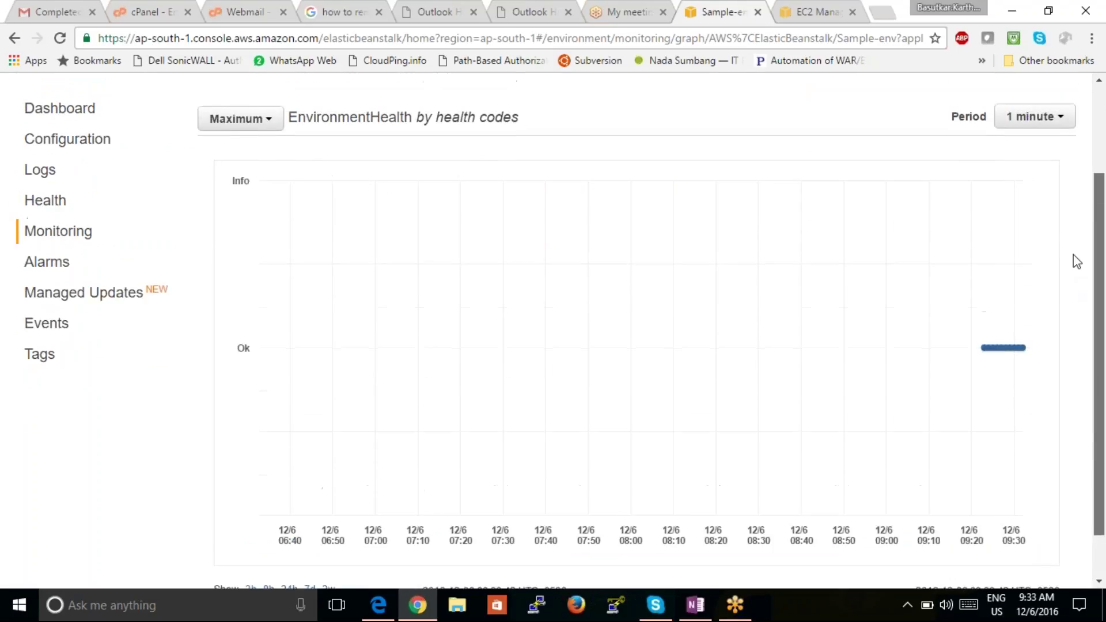
{"action": "left_click", "coordinate": [279, 130]}
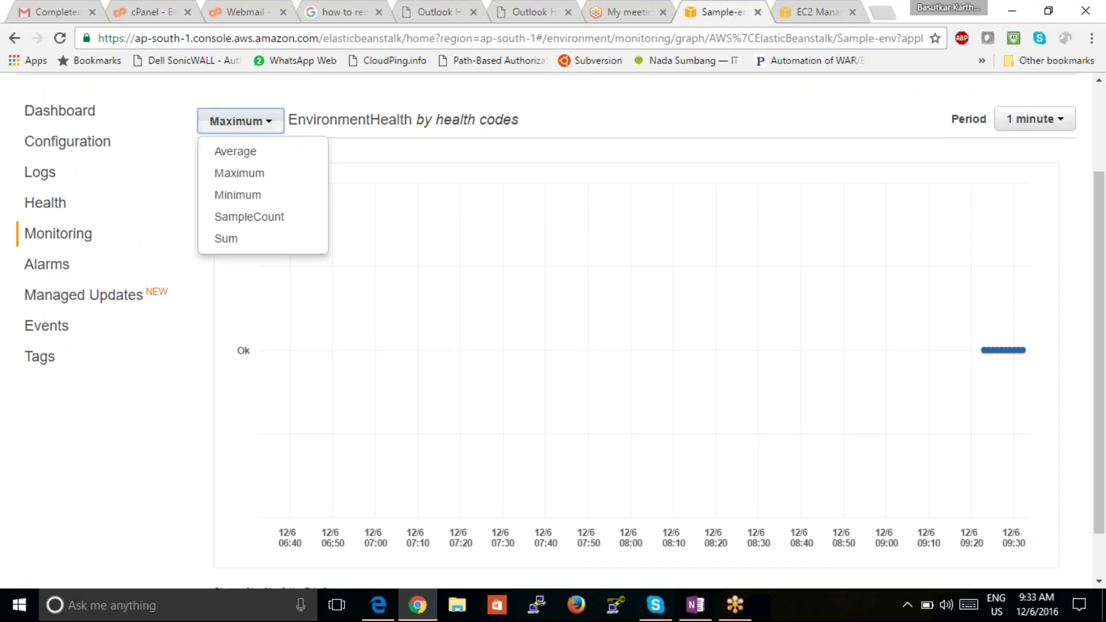
Review the Managed Updates, Events and Tags pages of Sample-env.
{"action": "left_click", "coordinate": [46, 294]}
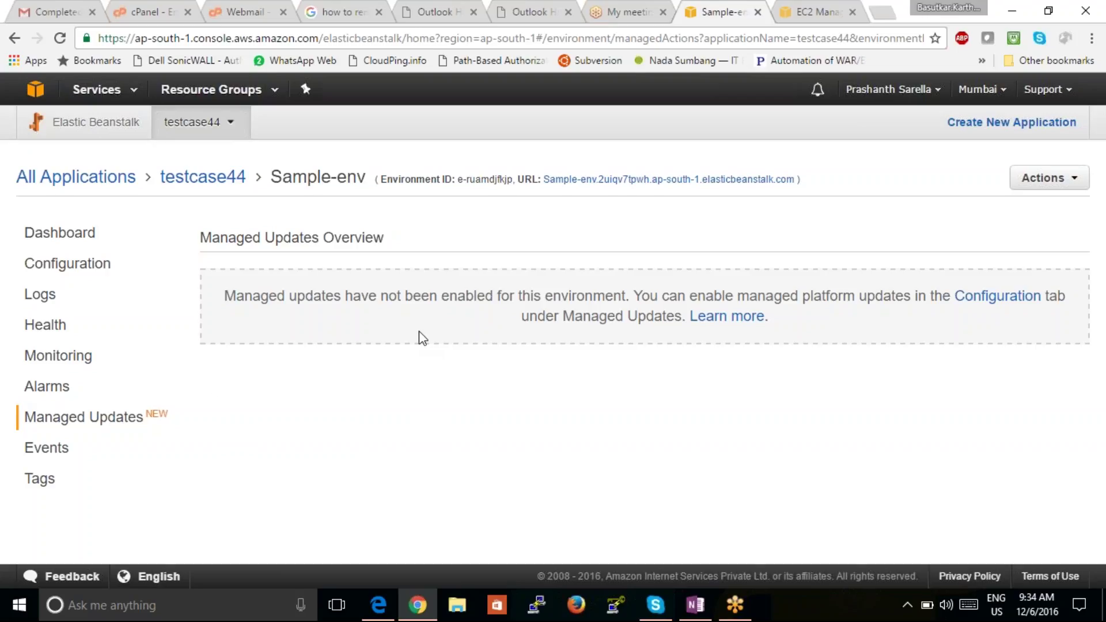
{"action": "left_click", "coordinate": [60, 453]}
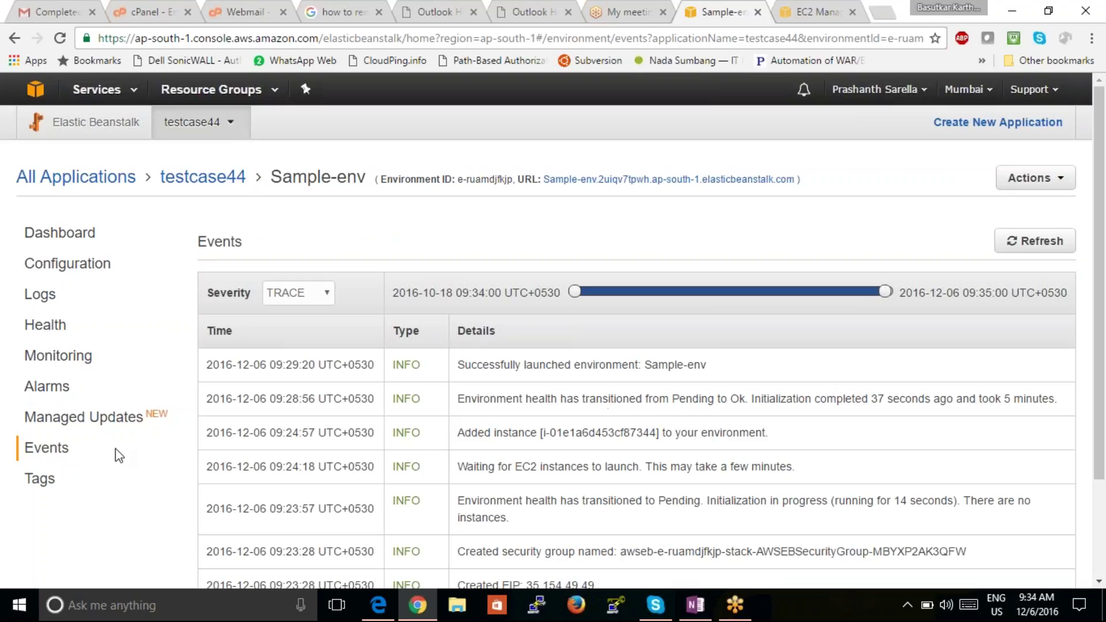
{"action": "left_click", "coordinate": [40, 481]}
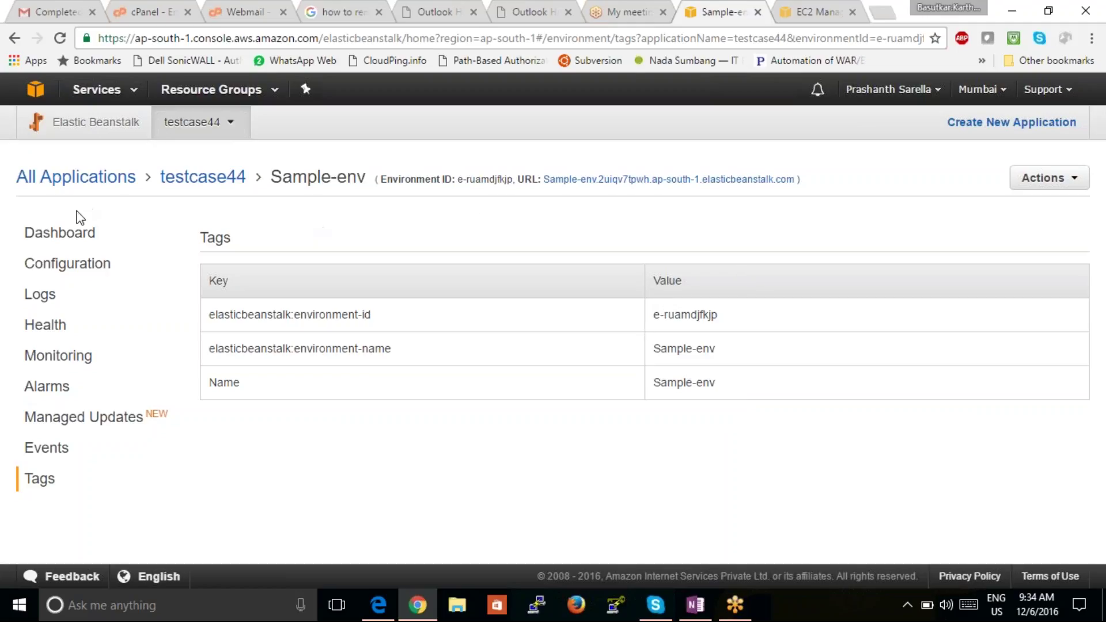
Return to the Sample-env dashboard and examine its overview and recent events.
{"action": "left_click", "coordinate": [59, 233]}
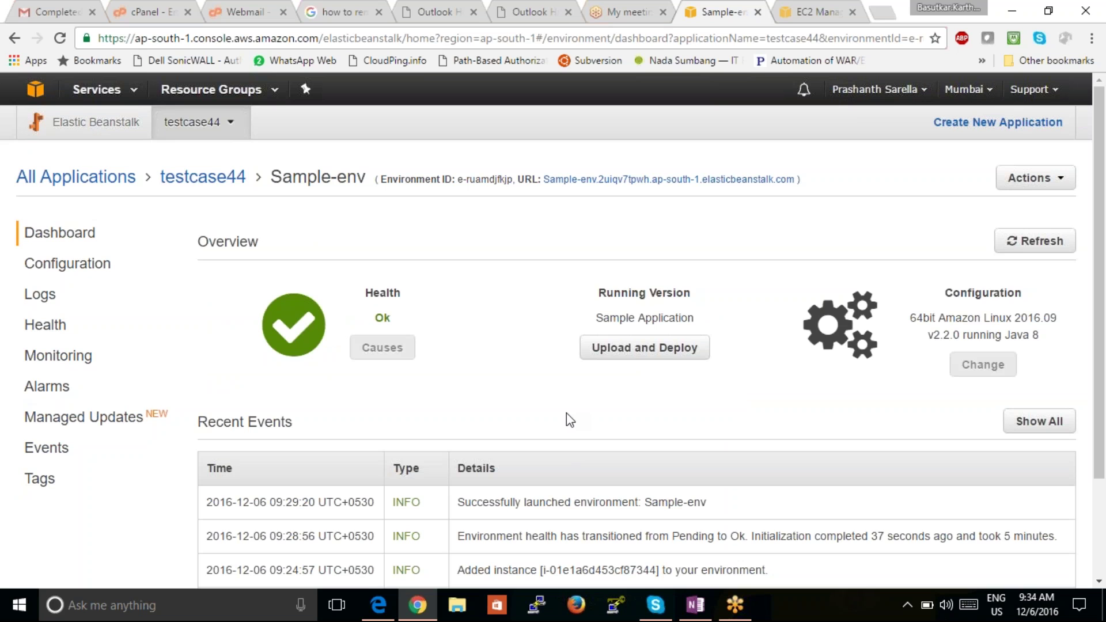
{"action": "scroll", "coordinate": [566, 413], "scroll_direction": "down", "scroll_amount": 2}
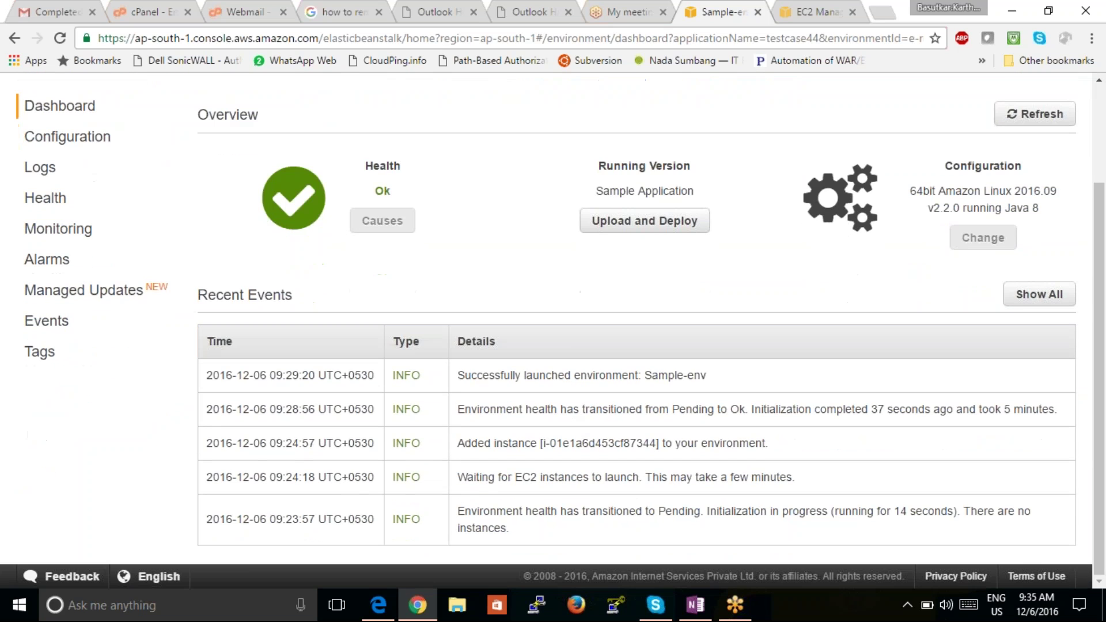
{"action": "scroll", "coordinate": [552, 330], "scroll_direction": "up", "scroll_amount": 2}
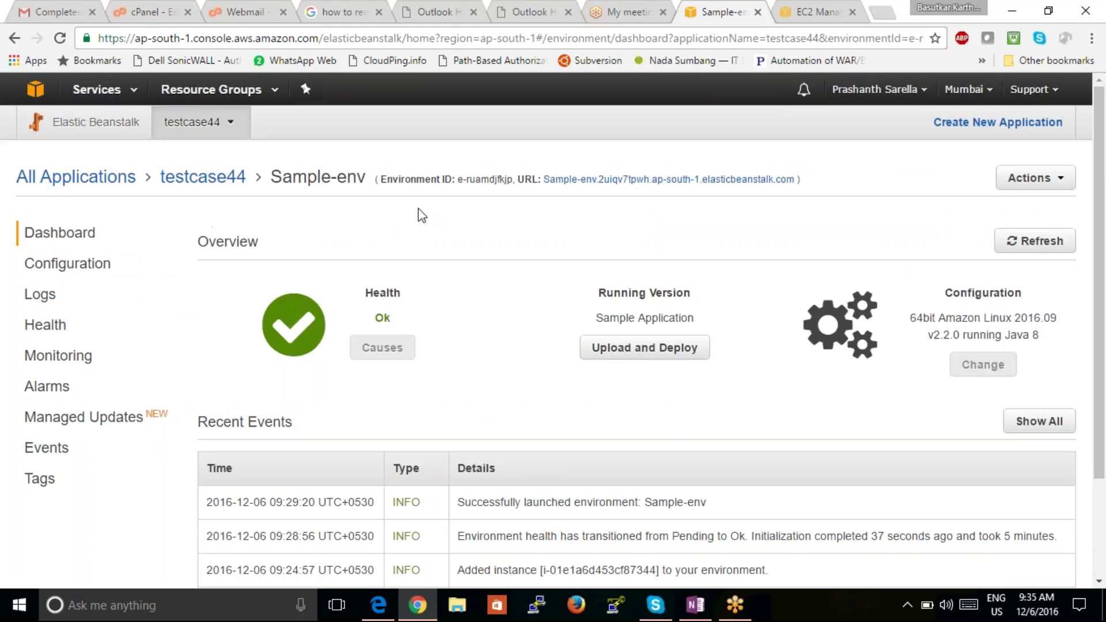
Open the Elastic IP details of the Sample-env instance in the EC2 console and copy the Elastic IP.
{"action": "left_click", "coordinate": [807, 13]}
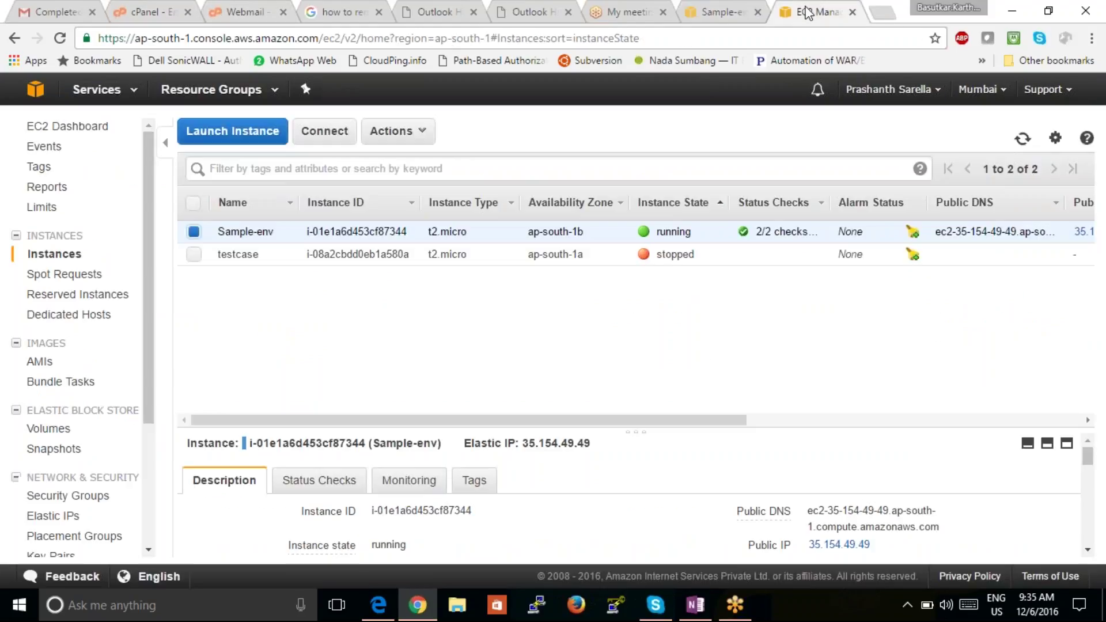
{"action": "left_click", "coordinate": [846, 546]}
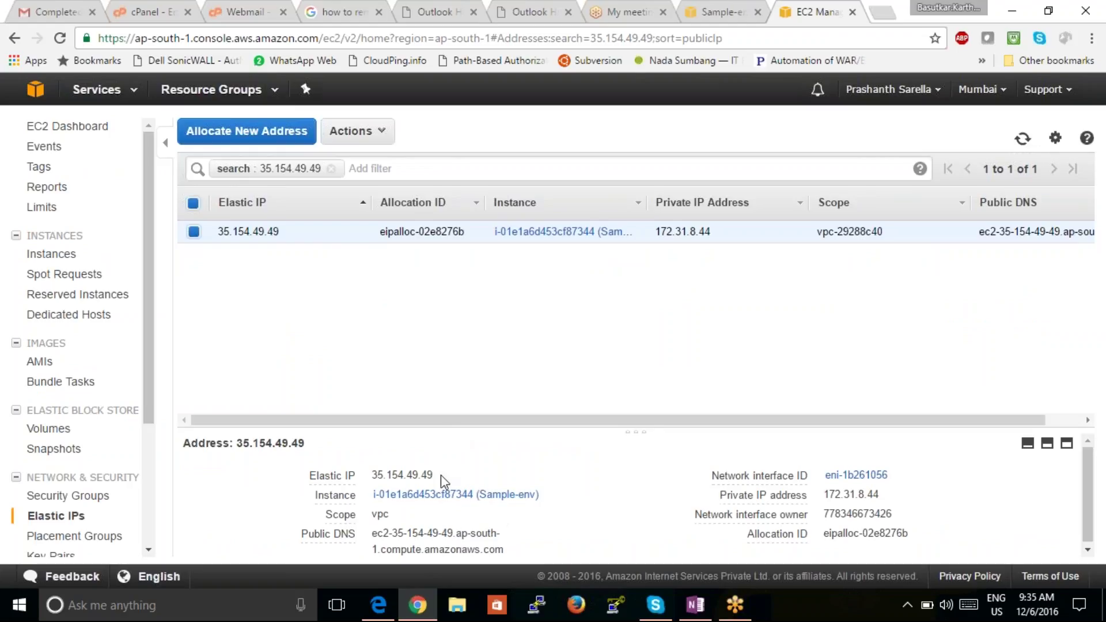
{"action": "left_click_drag", "start_coordinate": [433, 475], "coordinate": [374, 474]}
{"action": "key", "text": "ctrl+c"}
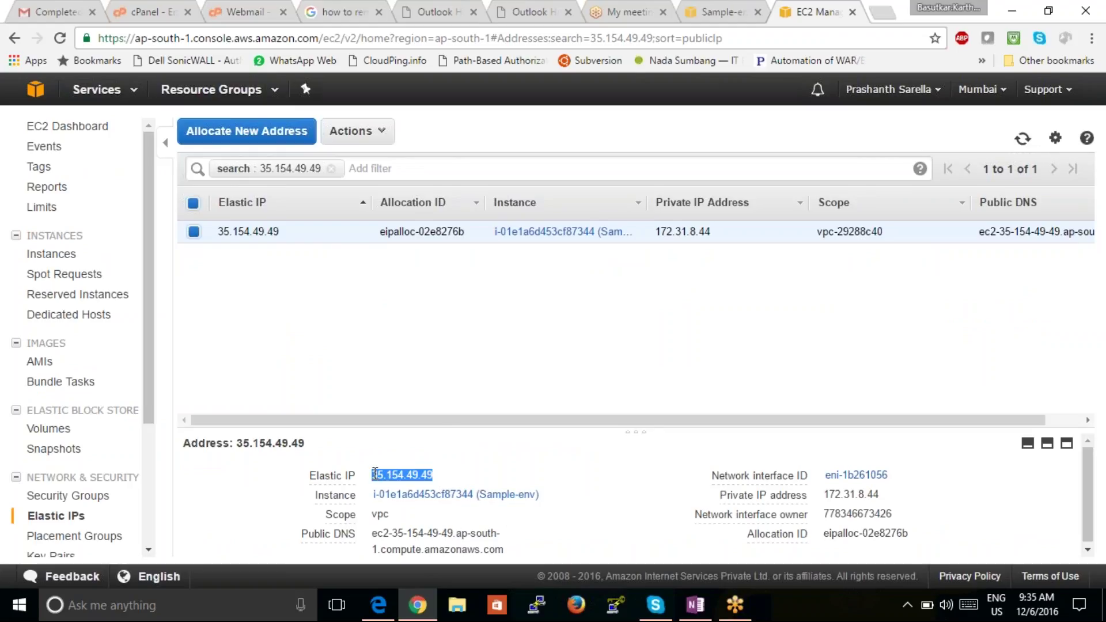
Load 35.154.49.49 in a new browser tab and compare it with the Elastic IP shown in EC2.
{"action": "left_click", "coordinate": [878, 12]}
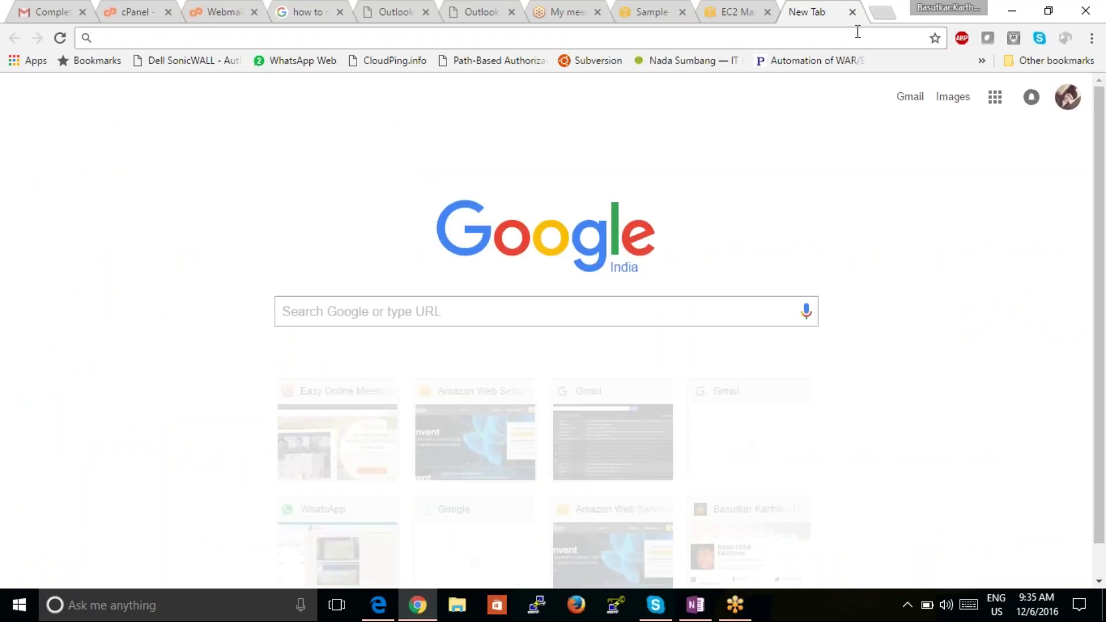
{"action": "key", "text": "ctrl+v"}
{"action": "key", "text": "Return"}
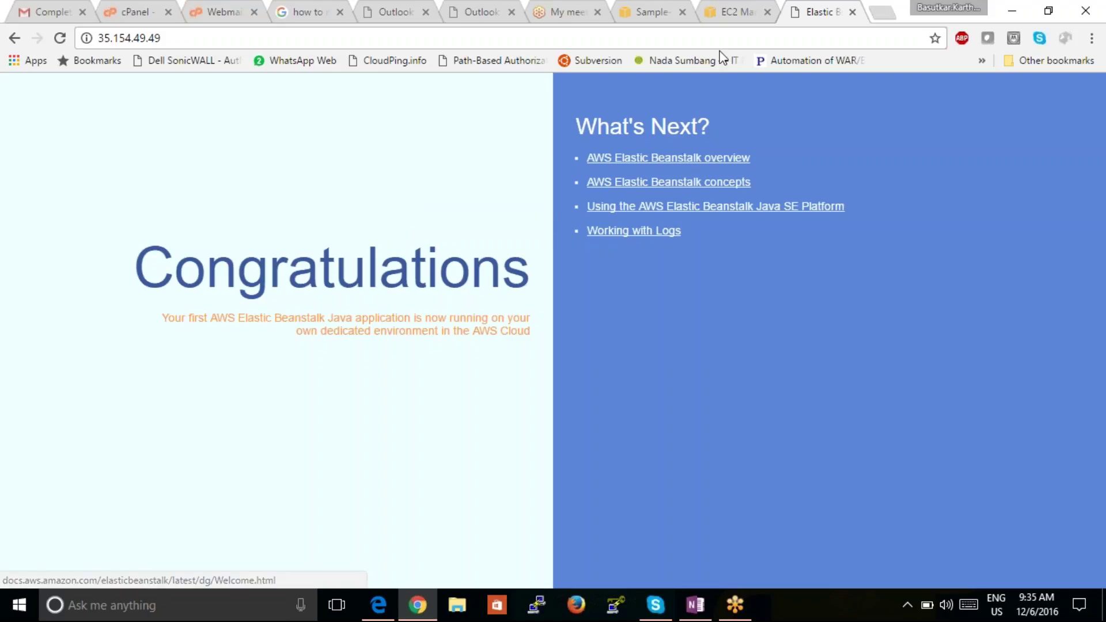
{"action": "left_click", "coordinate": [731, 14]}
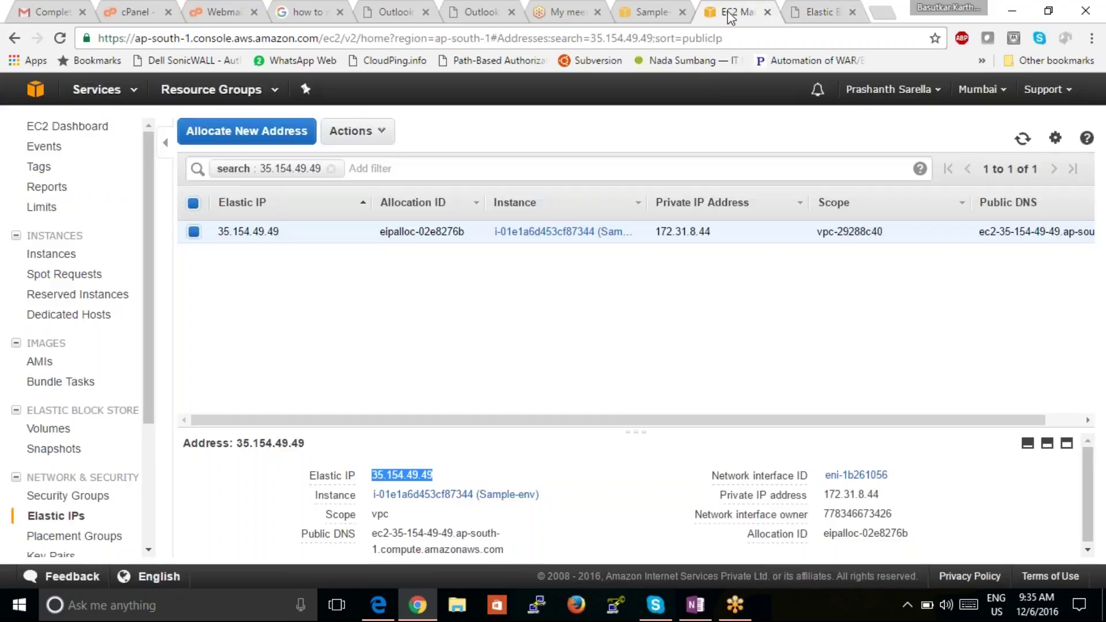
{"action": "left_click", "coordinate": [818, 14]}
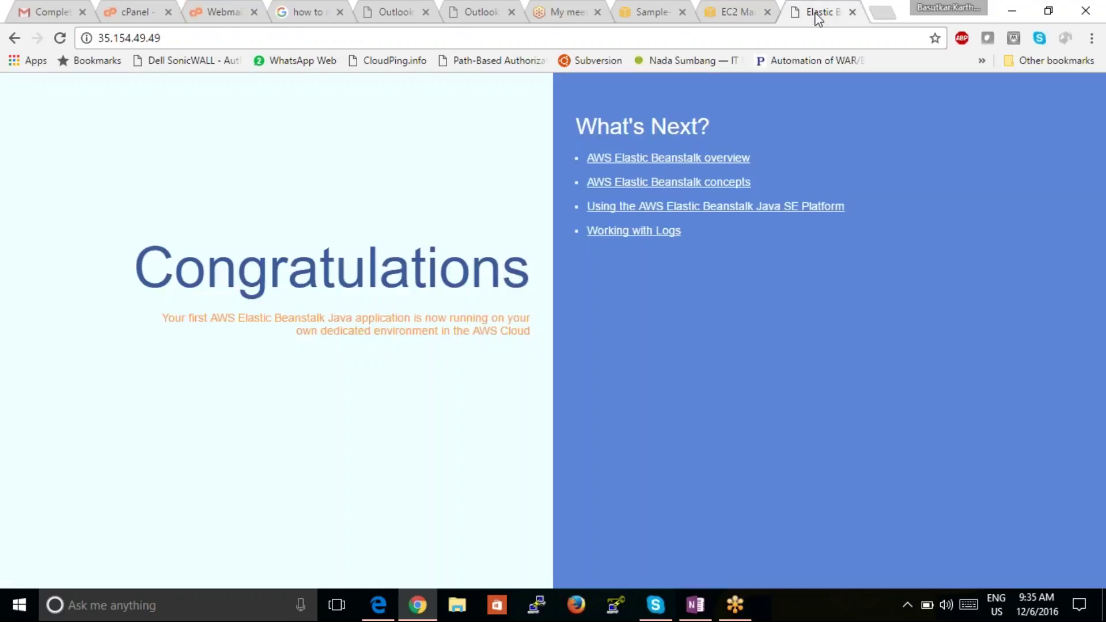
Search Google in a new browser tab for "download sample java web application".
{"action": "left_click", "coordinate": [884, 15]}
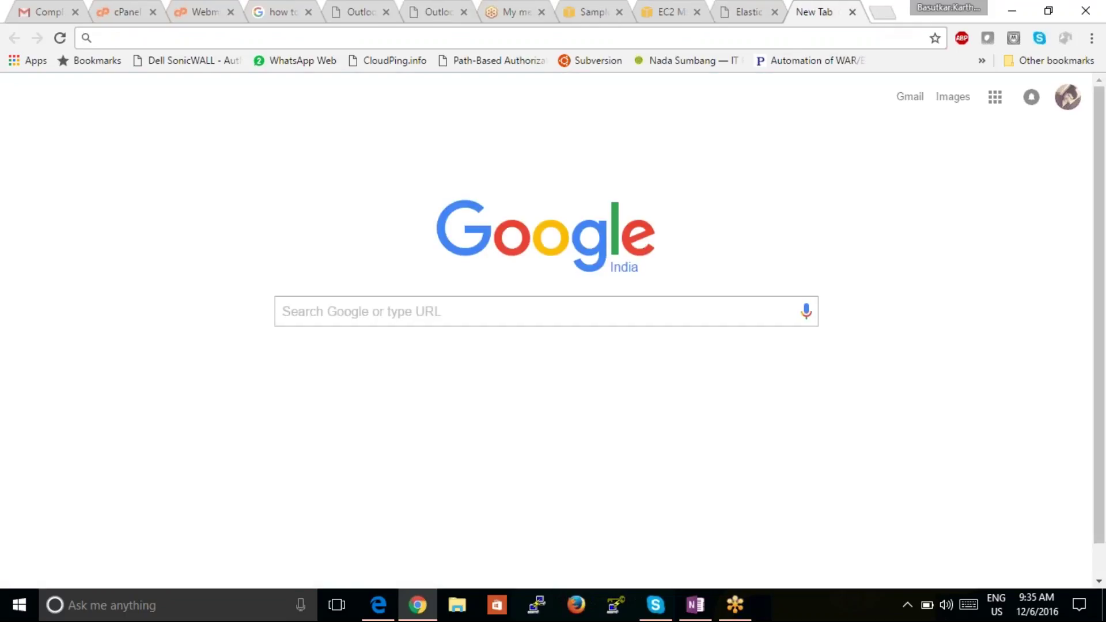
{"action": "type", "text": "download java"}
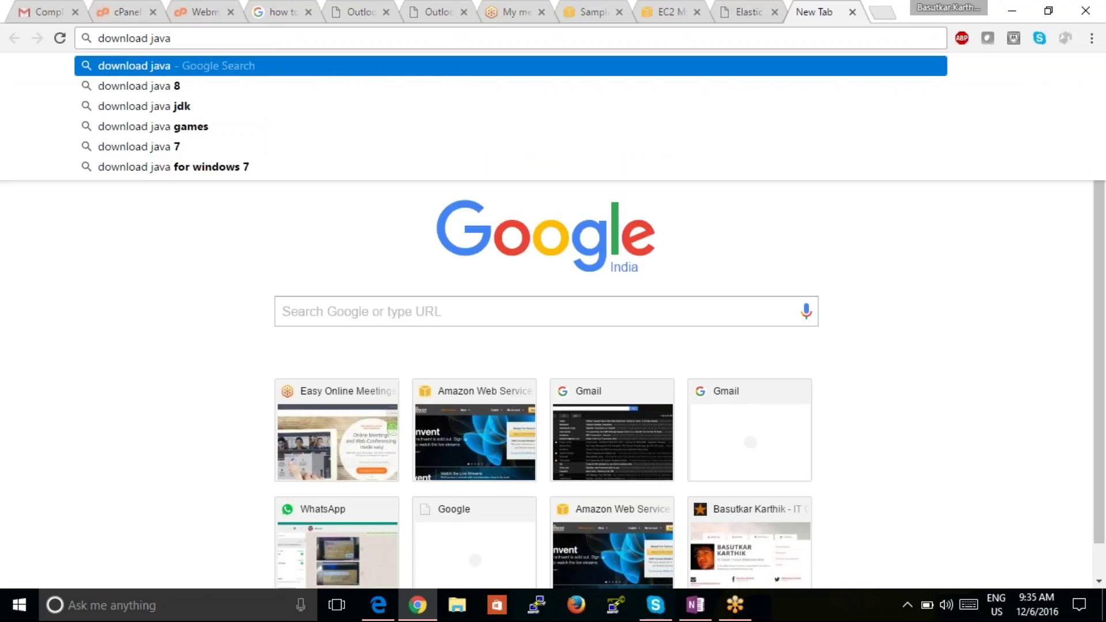
{"action": "key", "text": "BackSpace"}
{"action": "key", "text": "BackSpace"}
{"action": "key", "text": "BackSpace"}
{"action": "key", "text": "BackSpace"}
{"action": "key", "text": "BackSpace"}
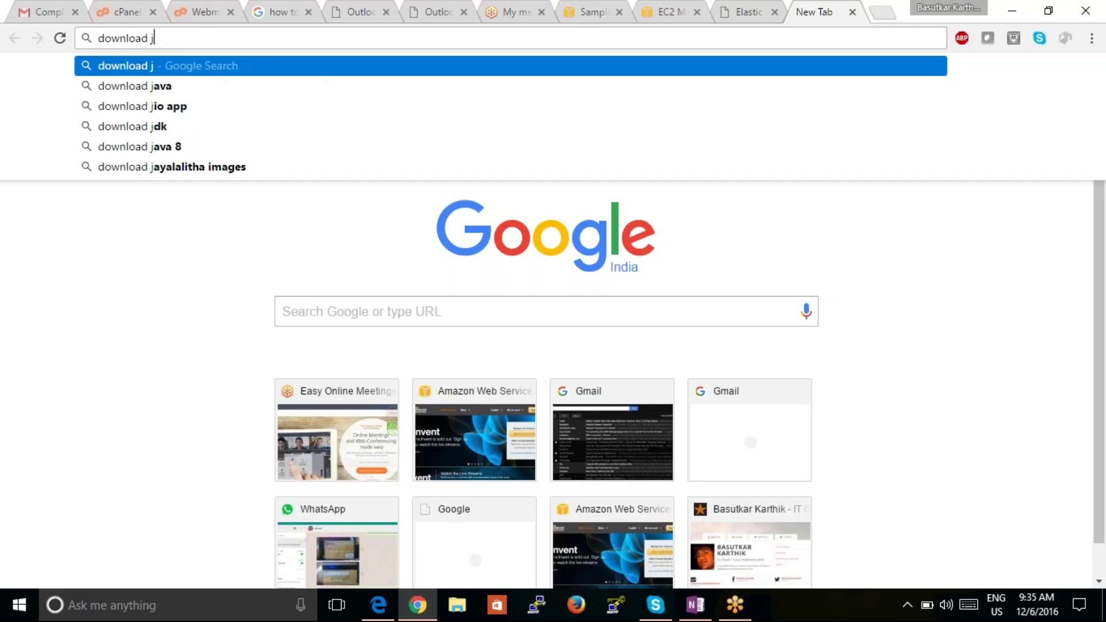
{"action": "type", "text": "sample"}
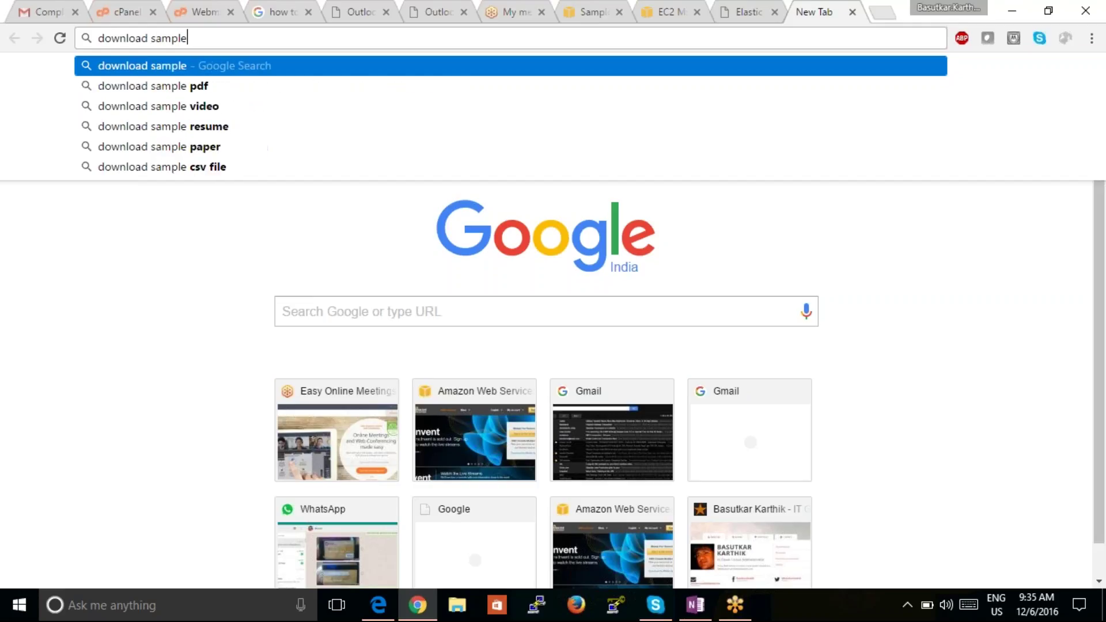
{"action": "type", "text": " java "}
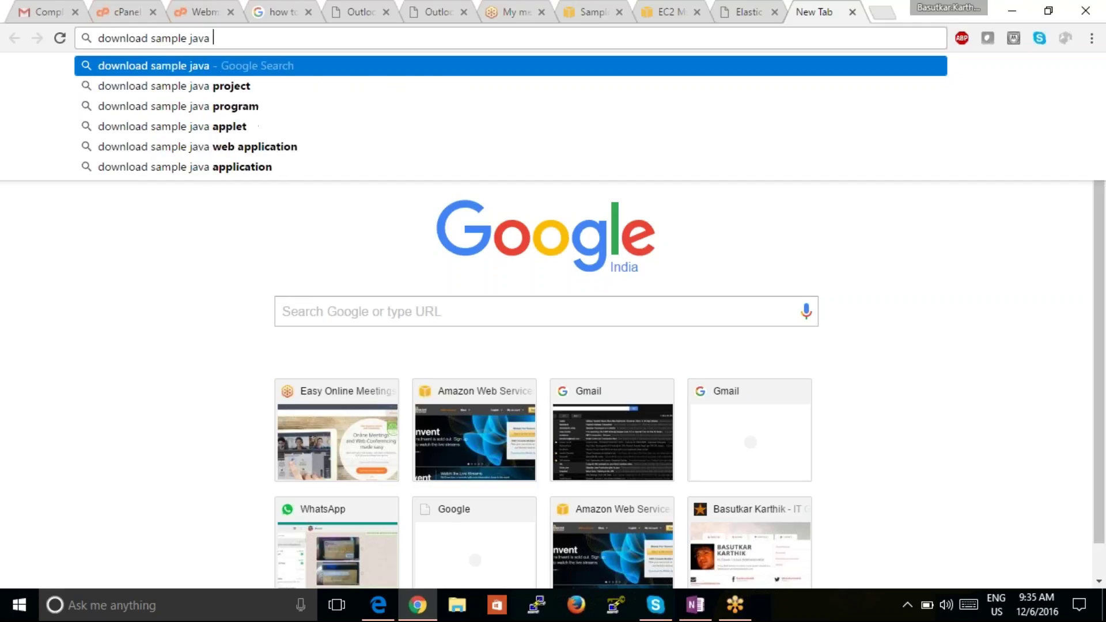
{"action": "type", "text": "we"}
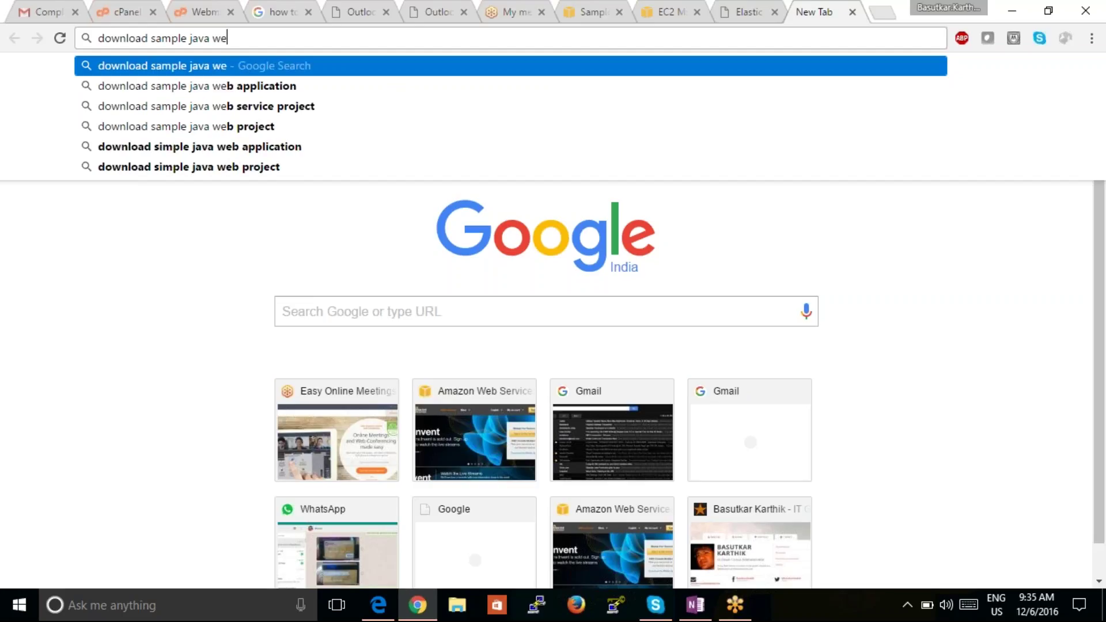
{"action": "key", "text": "Down"}
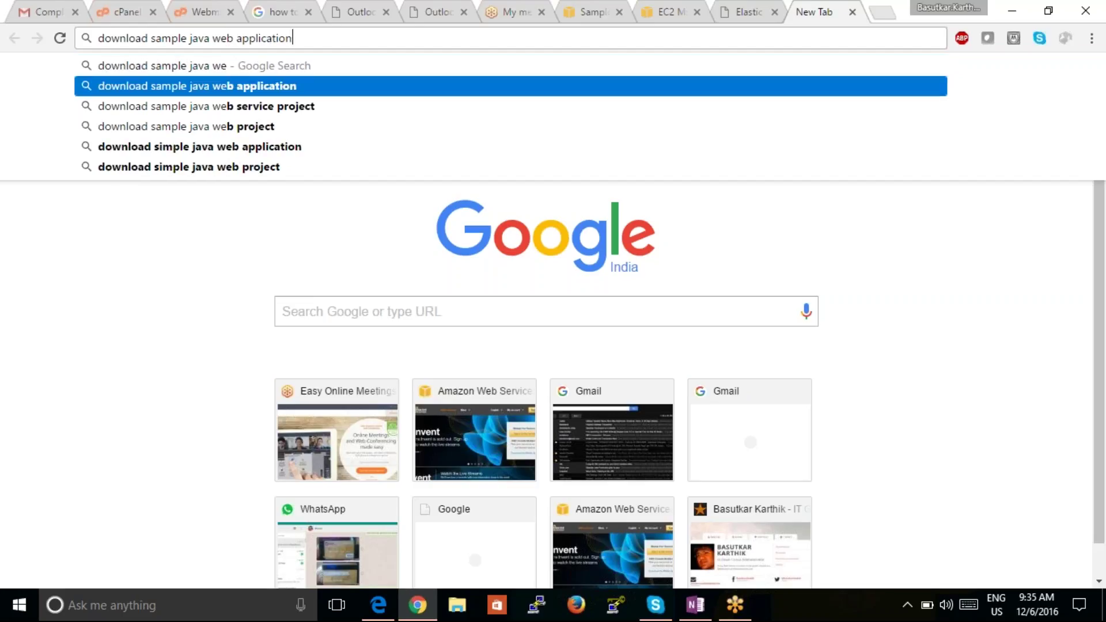
{"action": "key", "text": "Return"}
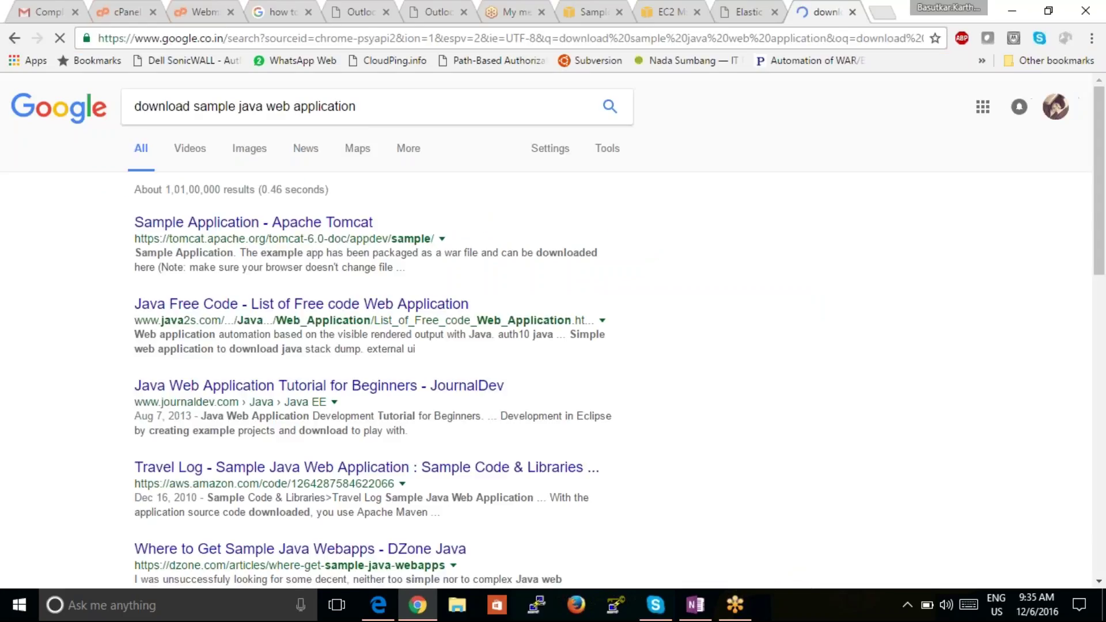
Open the Apache Tomcat Sample Application, Java Free Code and JournalDev tutorial results in separate new tabs.
{"action": "right_click", "coordinate": [335, 224]}
{"action": "left_click", "coordinate": [365, 231]}
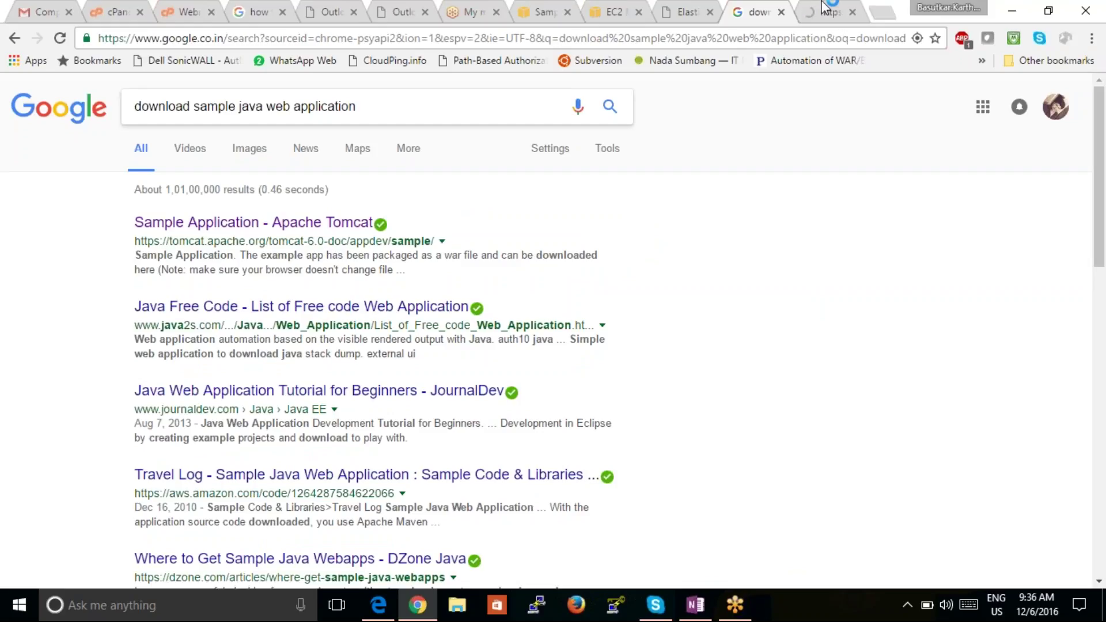
{"action": "right_click", "coordinate": [391, 314]}
{"action": "left_click", "coordinate": [420, 319]}
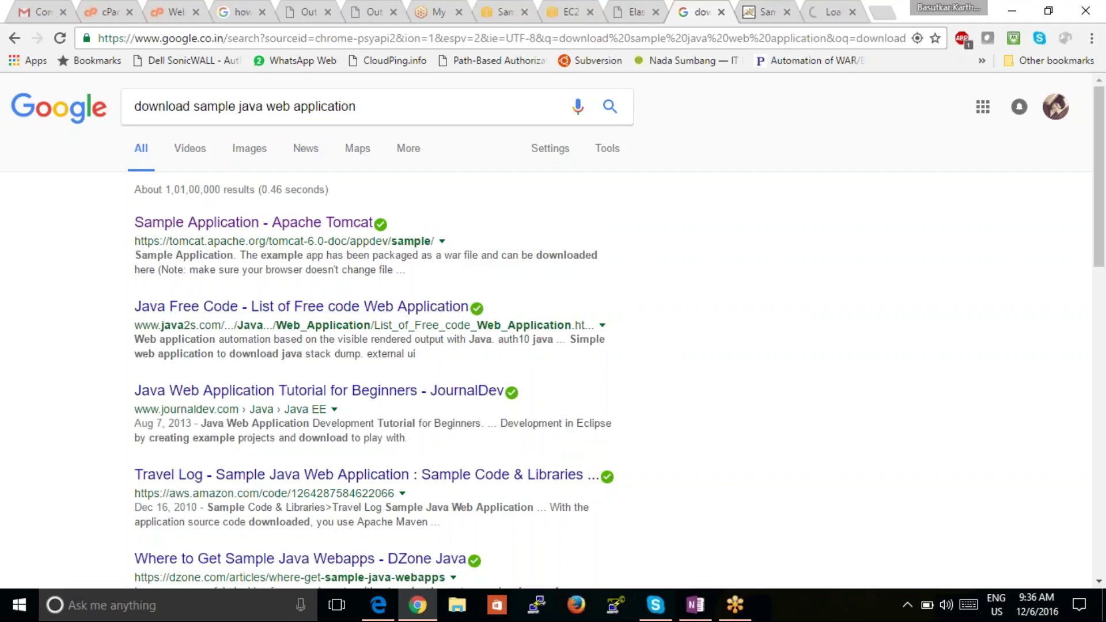
{"action": "right_click", "coordinate": [420, 394]}
{"action": "left_click", "coordinate": [441, 405]}
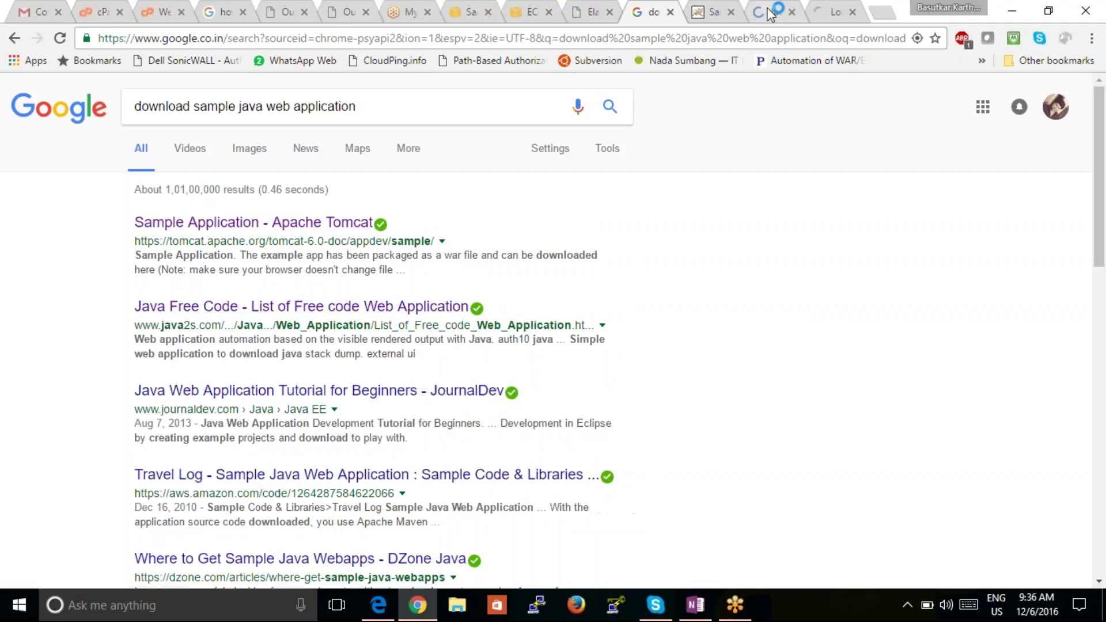
Download the sample WAR file from the Apache Tomcat Sample Application page and show it in its download folder.
{"action": "left_click", "coordinate": [715, 13]}
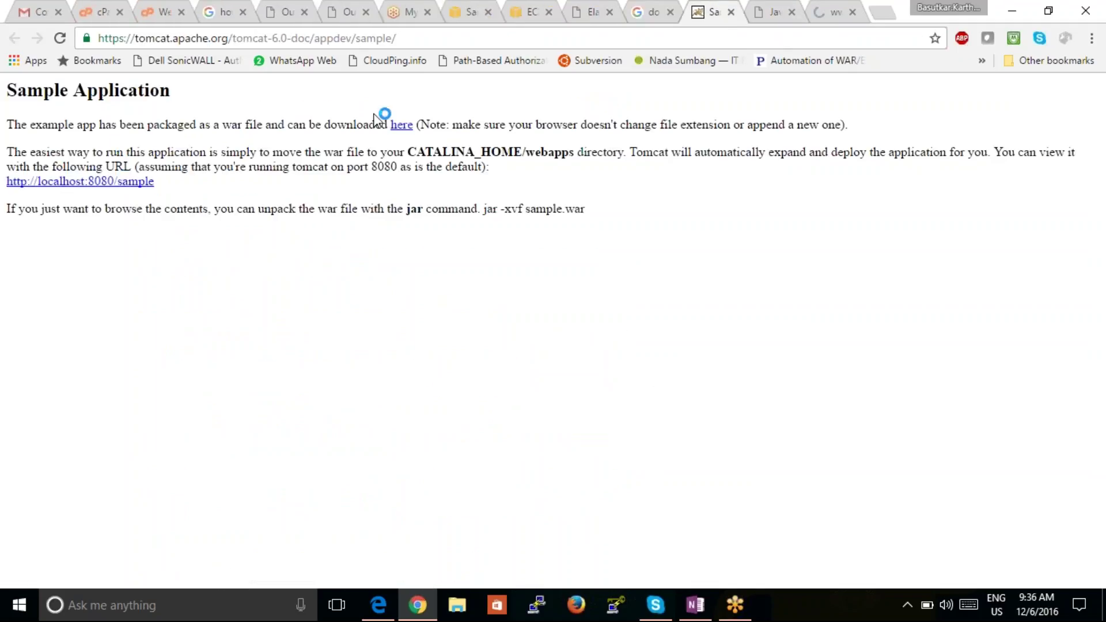
{"action": "left_click", "coordinate": [403, 125]}
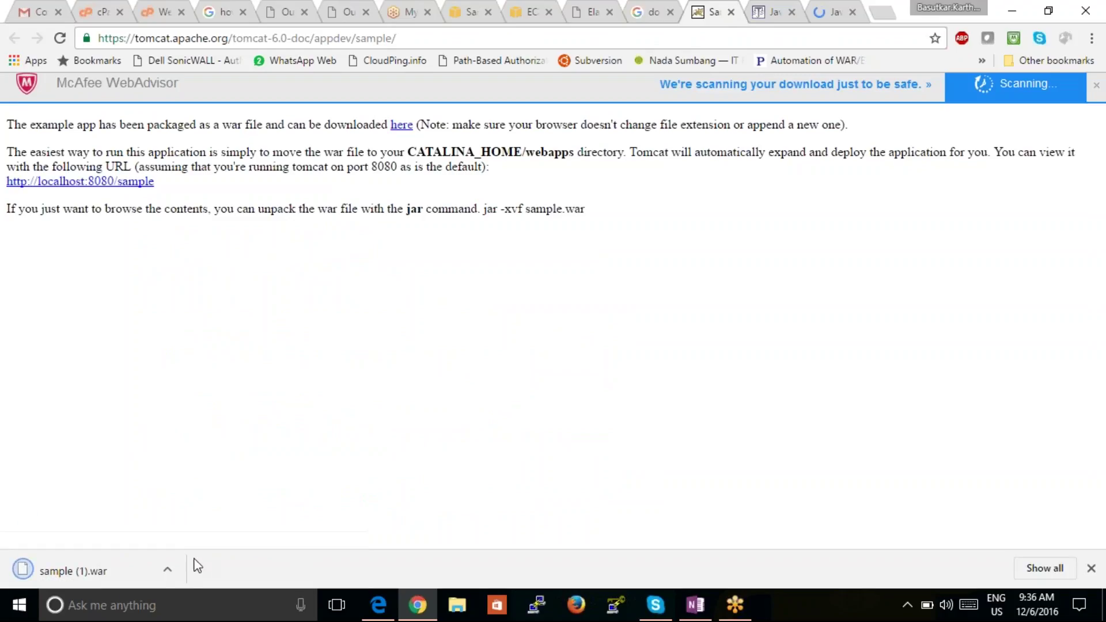
{"action": "left_click", "coordinate": [166, 570]}
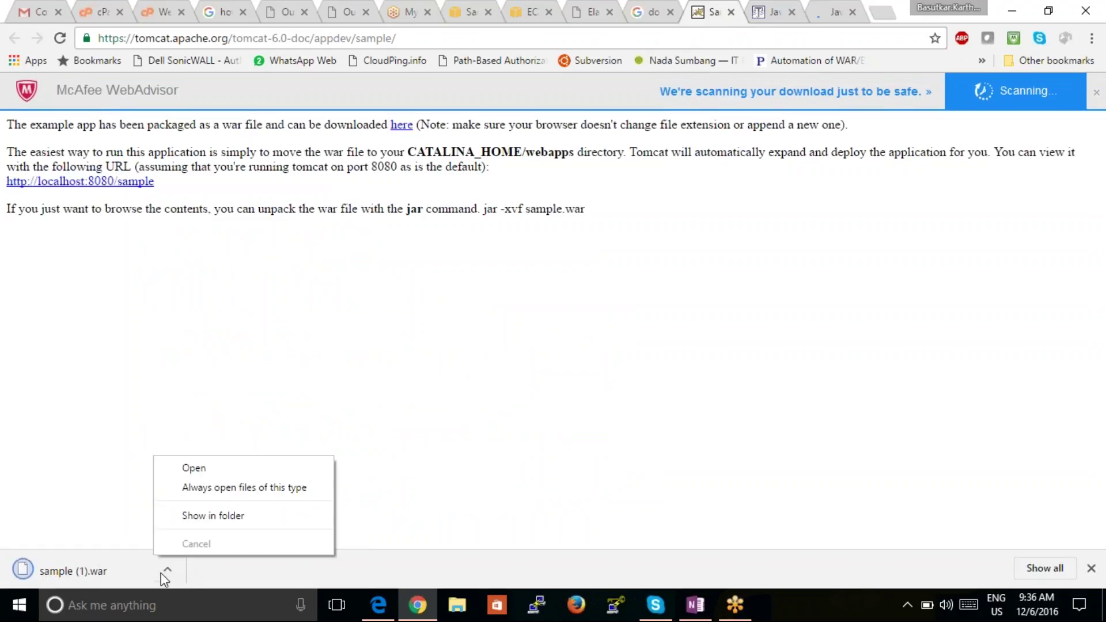
{"action": "left_click", "coordinate": [224, 514]}
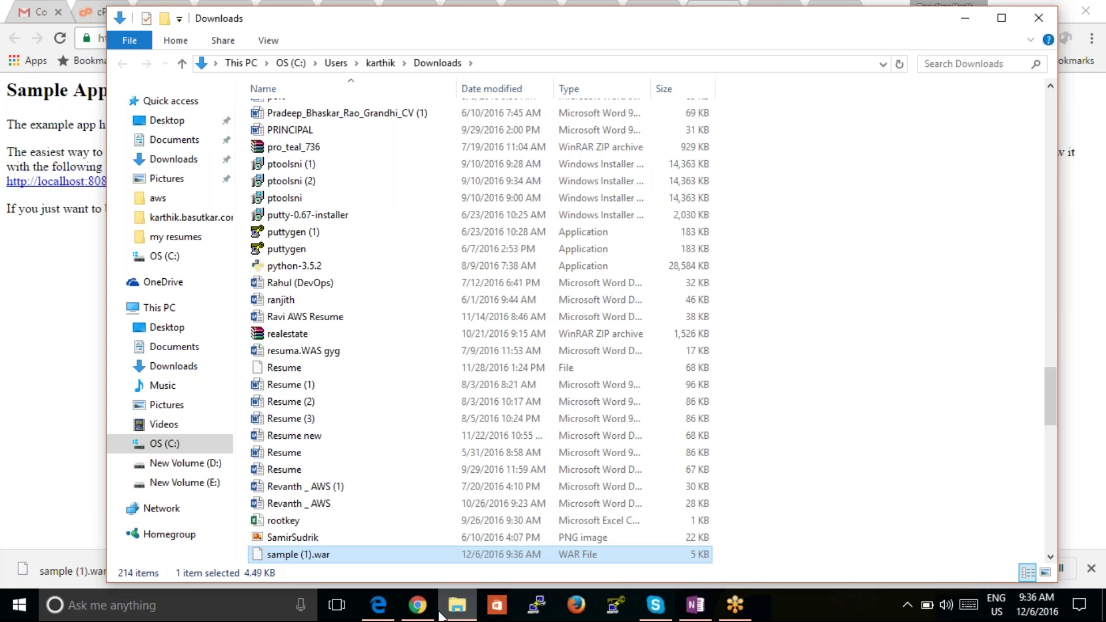
{"action": "left_click", "coordinate": [446, 611]}
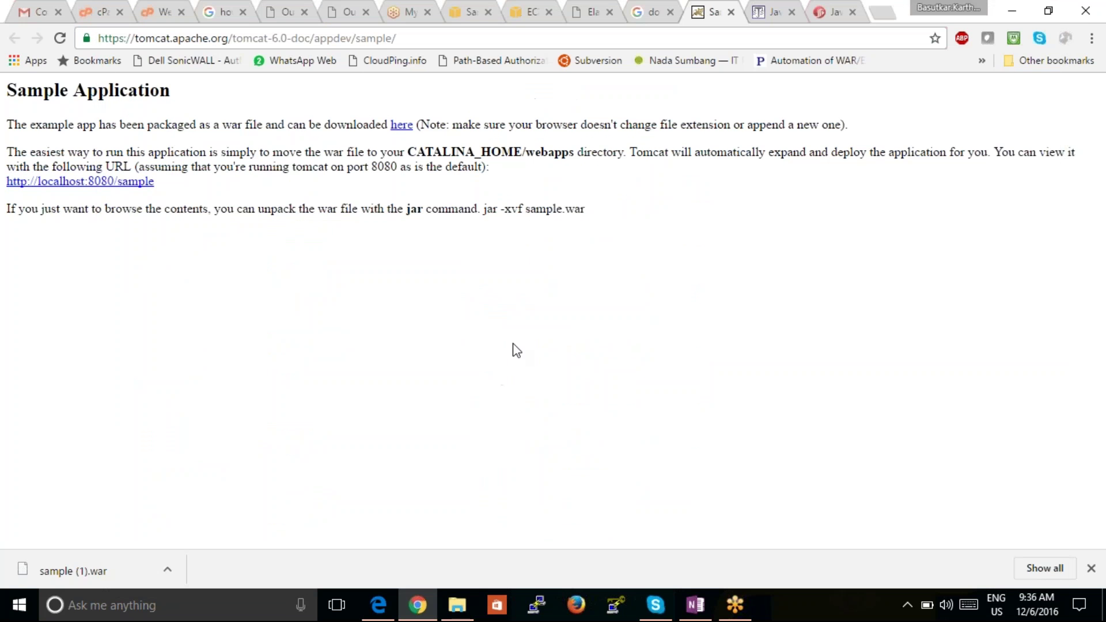
Return to the Elastic Beanstalk dashboard of Sample-env and open the Upload and Deploy dialog.
{"action": "left_click", "coordinate": [655, 11]}
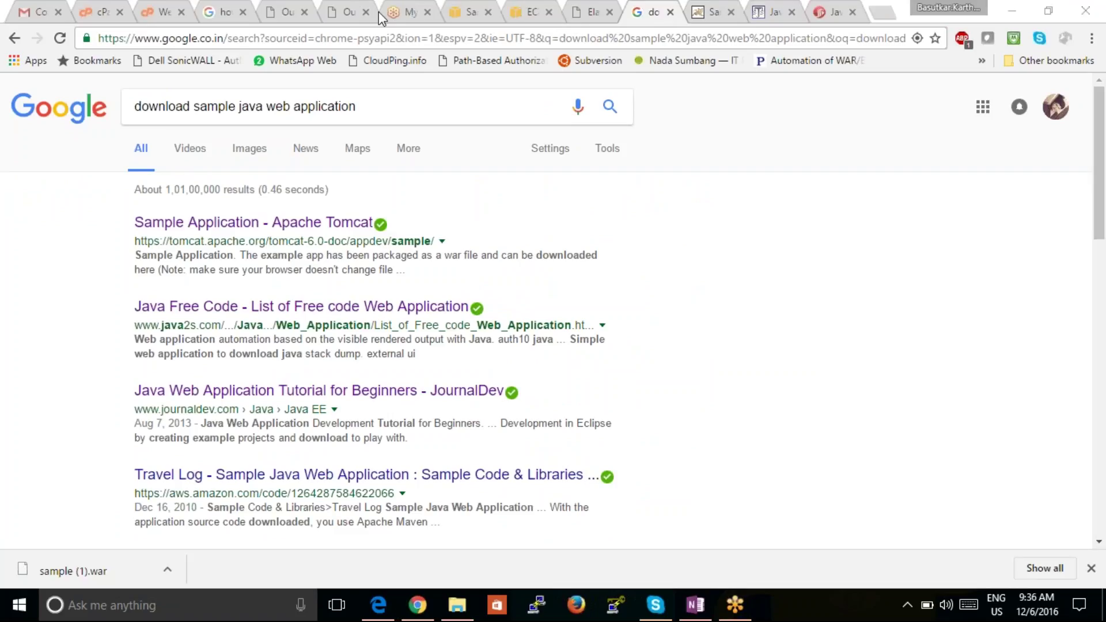
{"action": "left_click", "coordinate": [533, 12]}
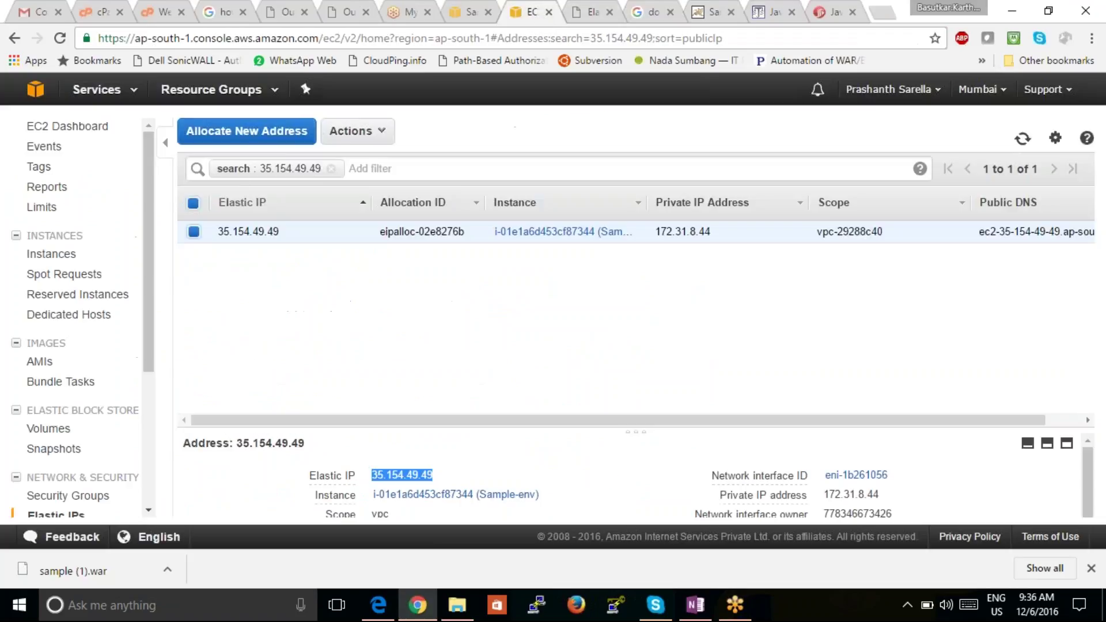
{"action": "left_click", "coordinate": [472, 12]}
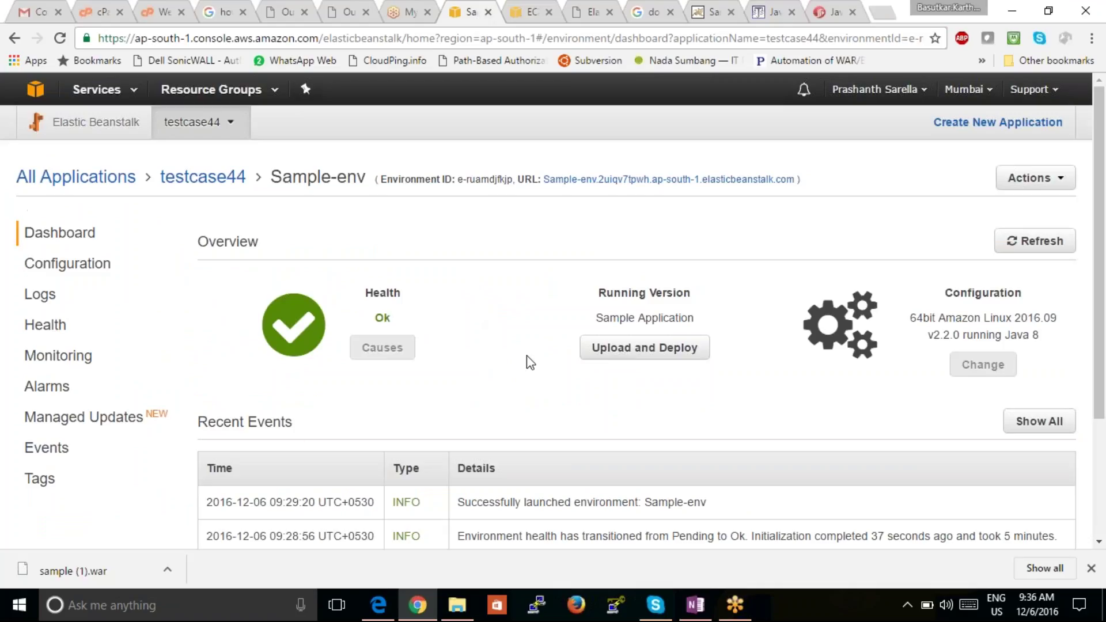
{"action": "left_click", "coordinate": [651, 352]}
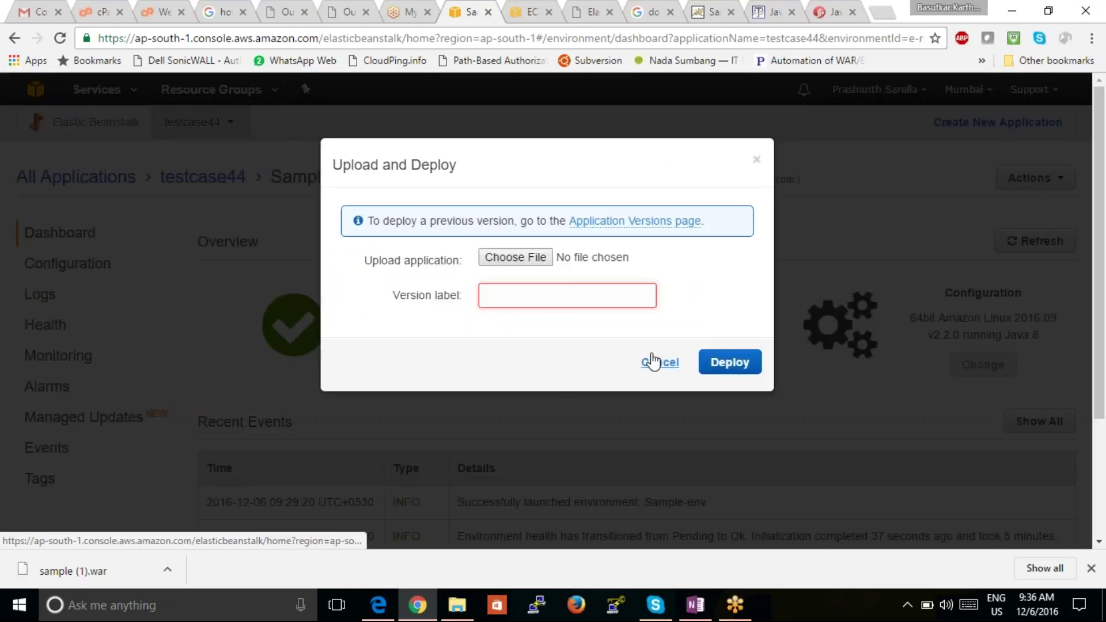
Choose sample (1).war from the Downloads folder as the application upload and deploy it to Sample-env.
{"action": "left_click", "coordinate": [538, 259]}
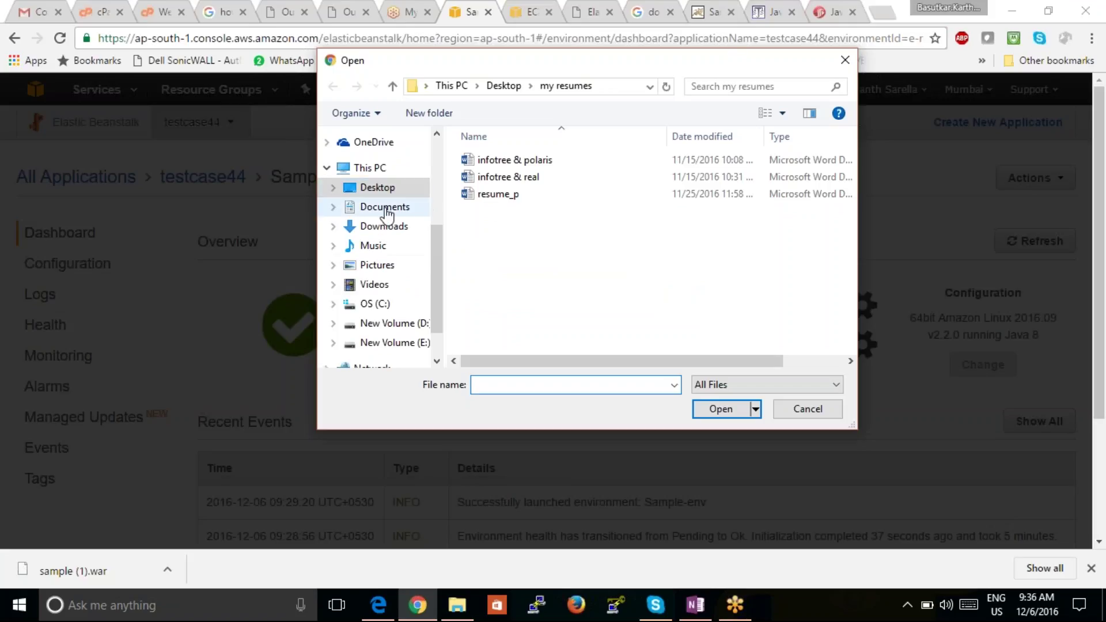
{"action": "left_click", "coordinate": [389, 229]}
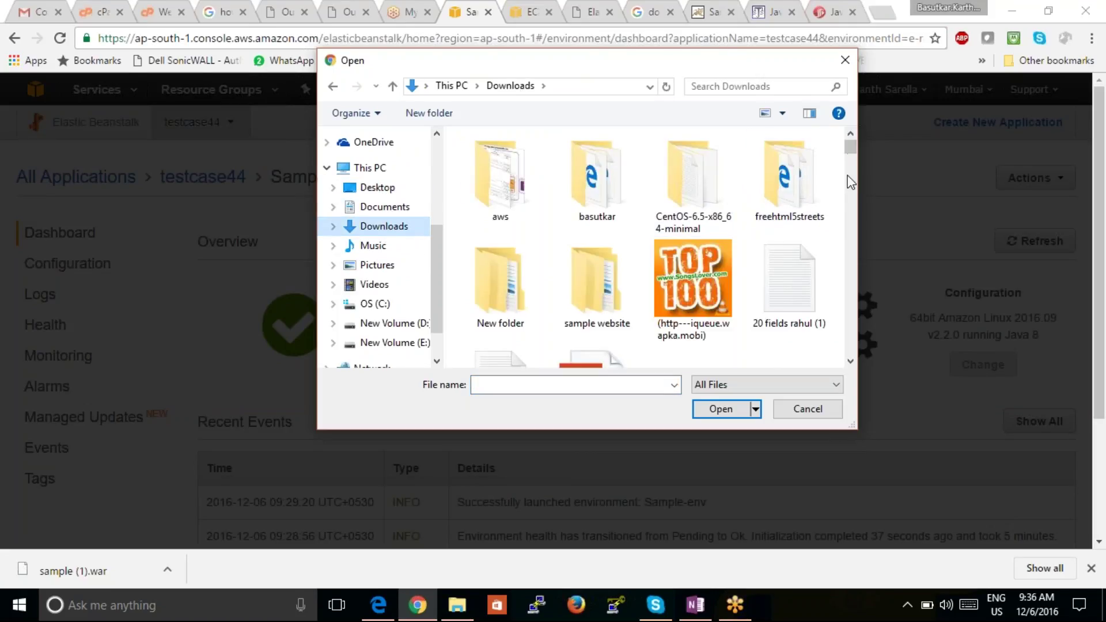
{"action": "left_click", "coordinate": [851, 362]}
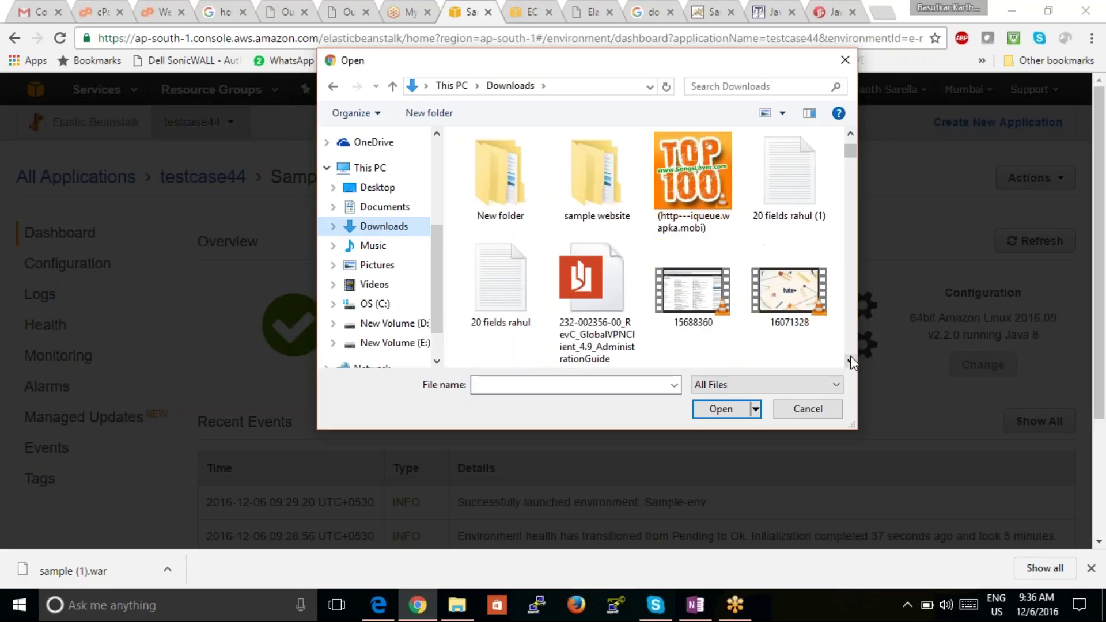
{"action": "left_click", "coordinate": [850, 362]}
{"action": "left_click", "coordinate": [850, 361]}
{"action": "left_click", "coordinate": [606, 385]}
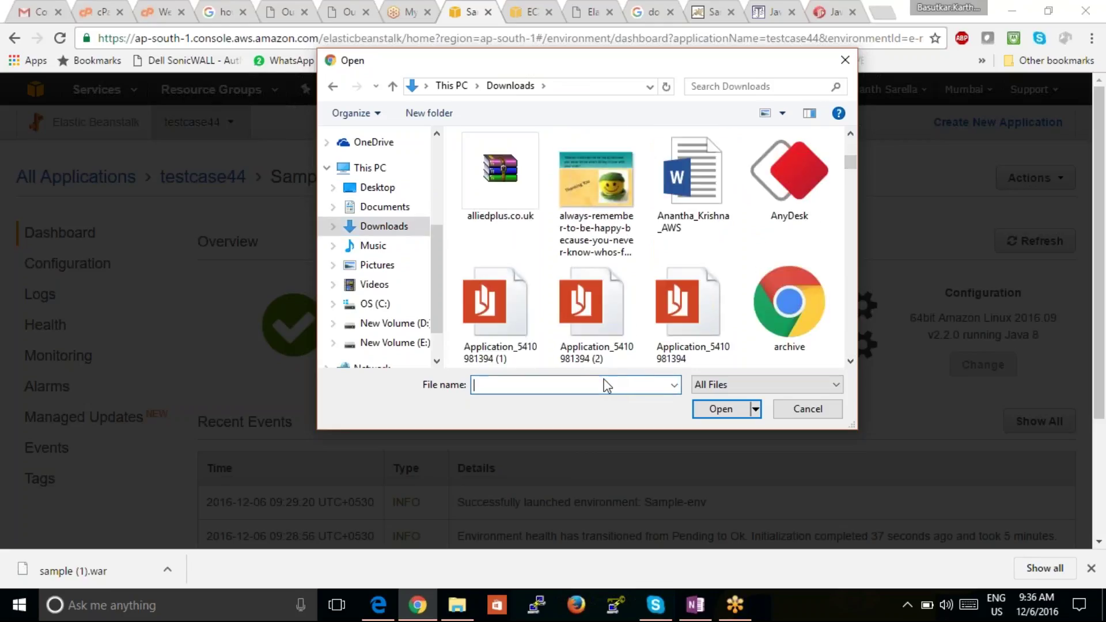
{"action": "type", "text": "sa"}
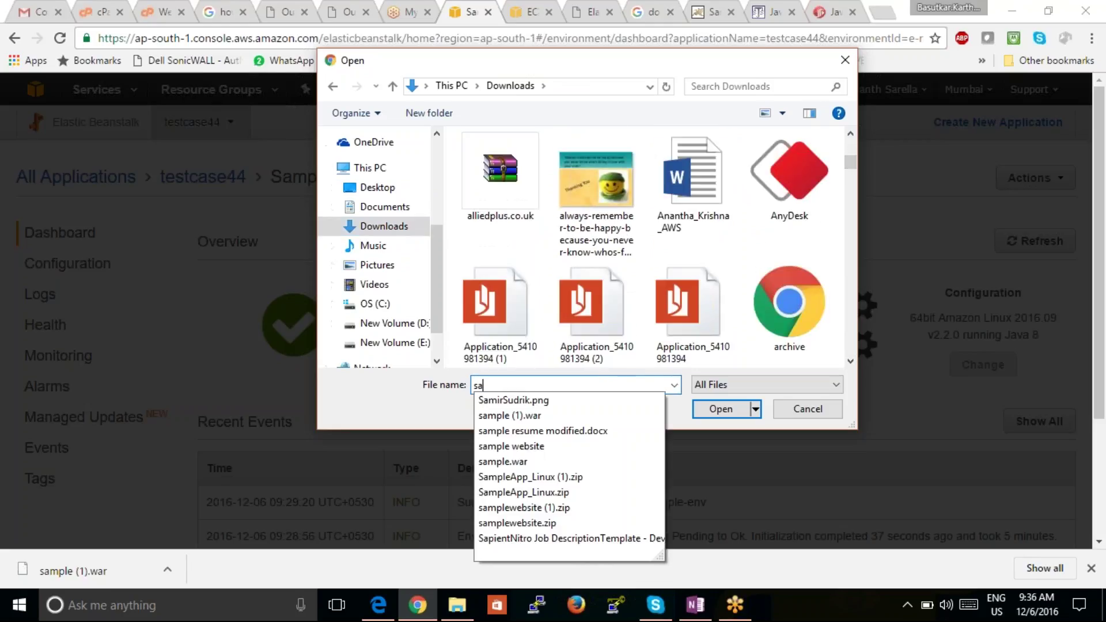
{"action": "left_click", "coordinate": [547, 420]}
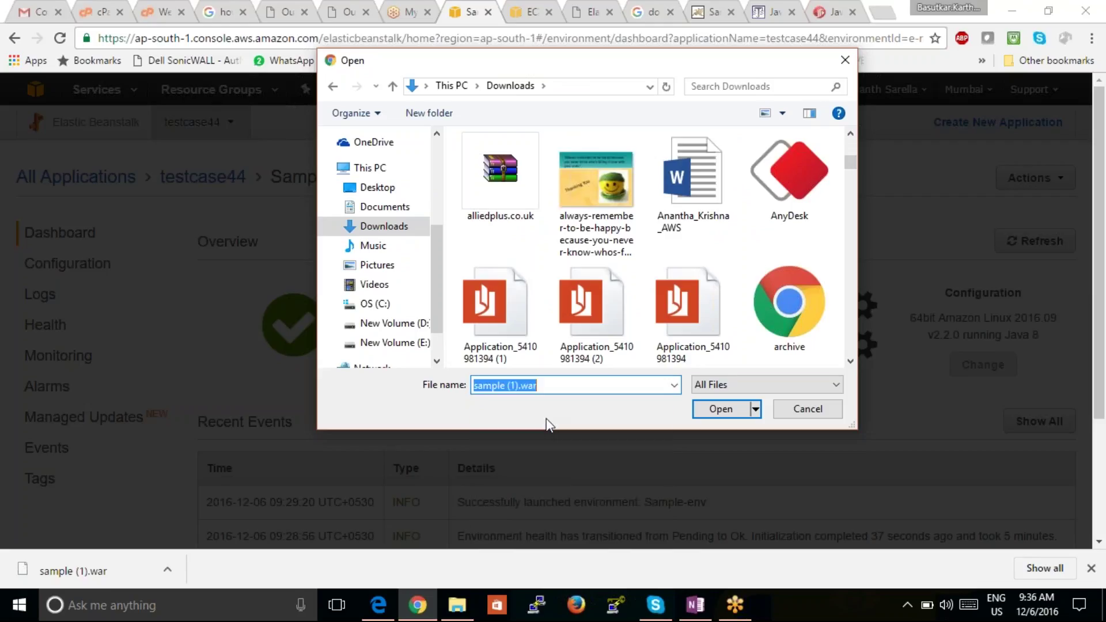
{"action": "left_click", "coordinate": [721, 408]}
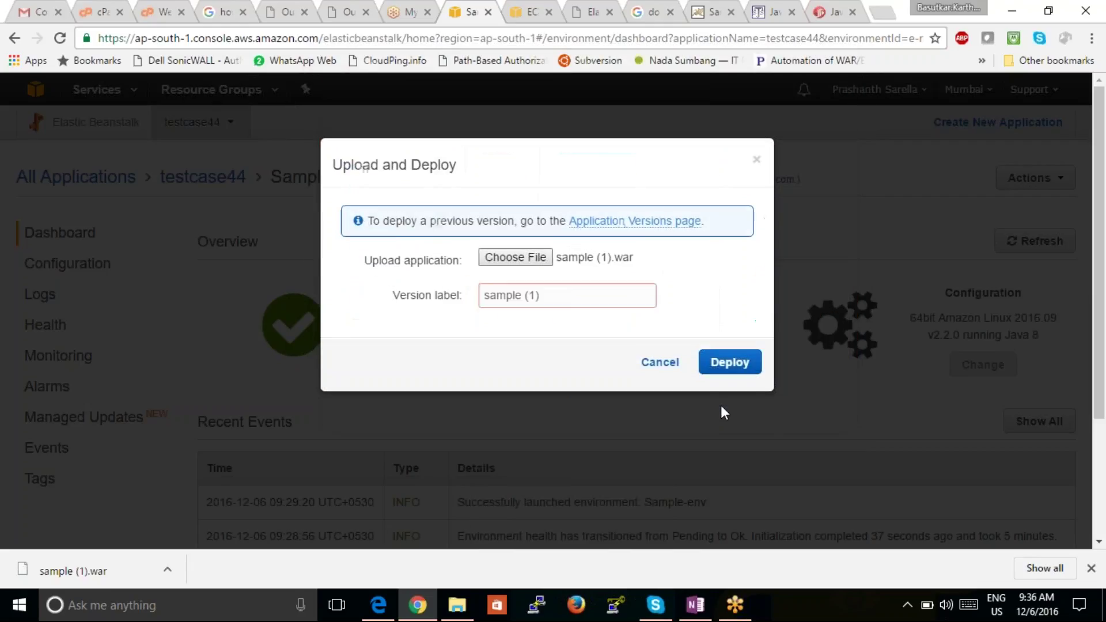
{"action": "left_click", "coordinate": [727, 369]}
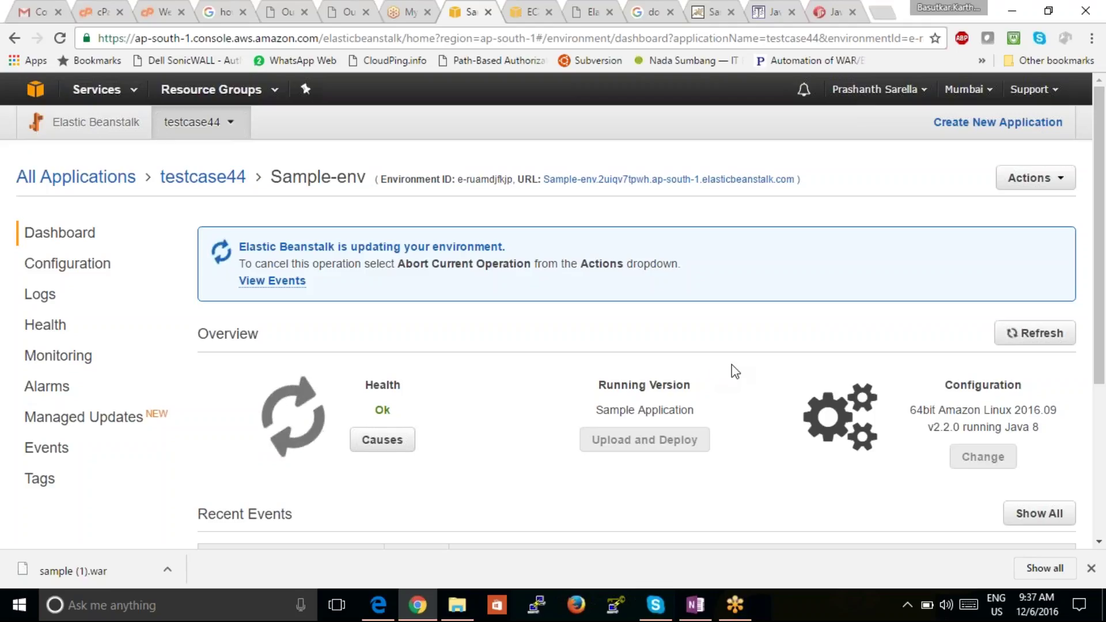
Refresh the Sample-env dashboard and review its health, running version and recent events.
{"action": "left_click", "coordinate": [1031, 333]}
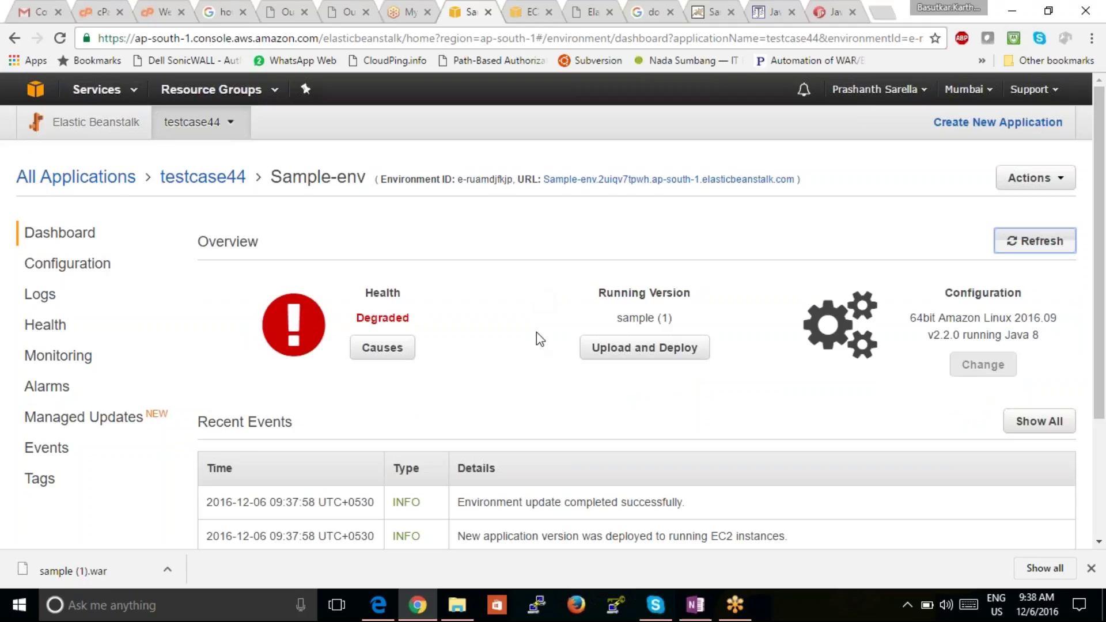
{"action": "scroll", "coordinate": [542, 375], "scroll_direction": "down", "scroll_amount": 3}
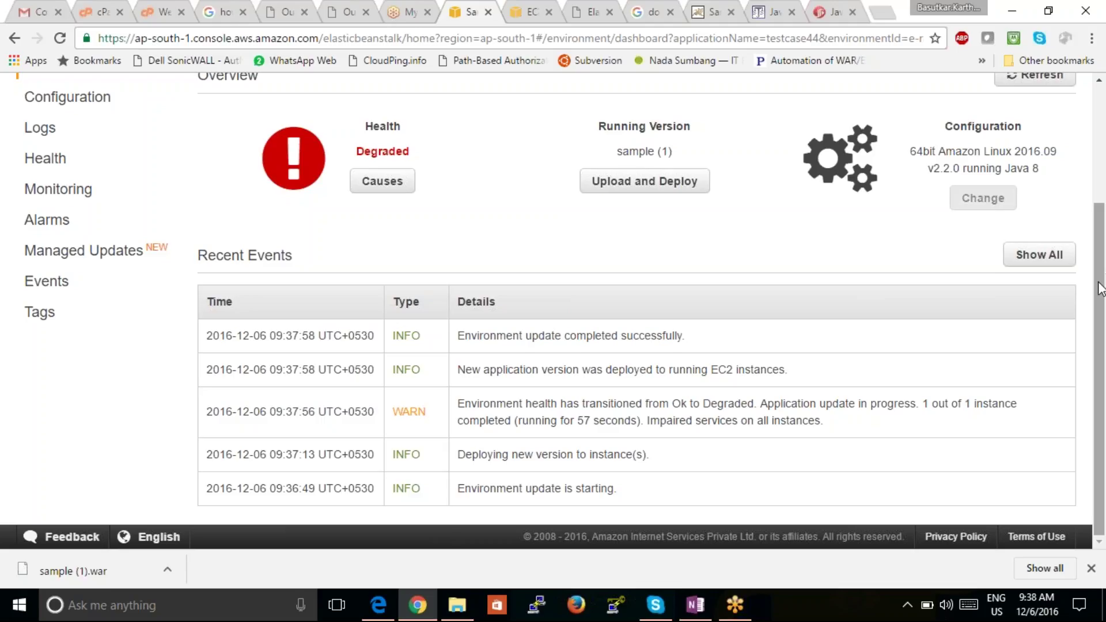
{"action": "scroll", "coordinate": [1086, 241], "scroll_direction": "up", "scroll_amount": 2}
{"action": "scroll", "coordinate": [1086, 240], "scroll_direction": "up", "scroll_amount": 2}
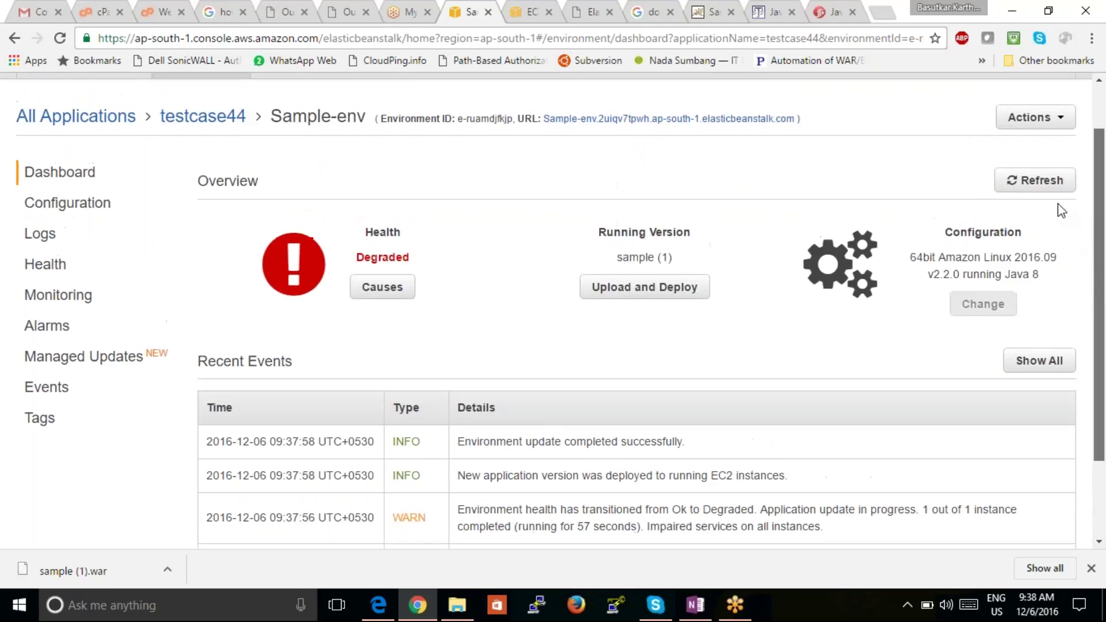
Reload the site at 35.154.49.49 in its open browser tab and examine the page that the new deployment returns.
{"action": "left_click", "coordinate": [529, 13]}
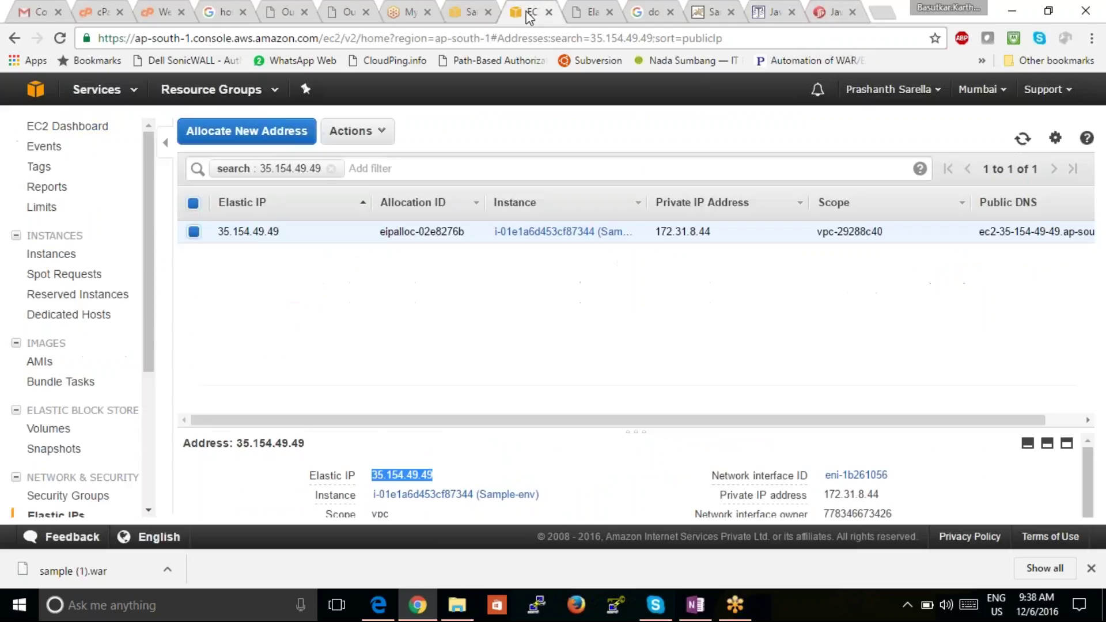
{"action": "left_click", "coordinate": [585, 12]}
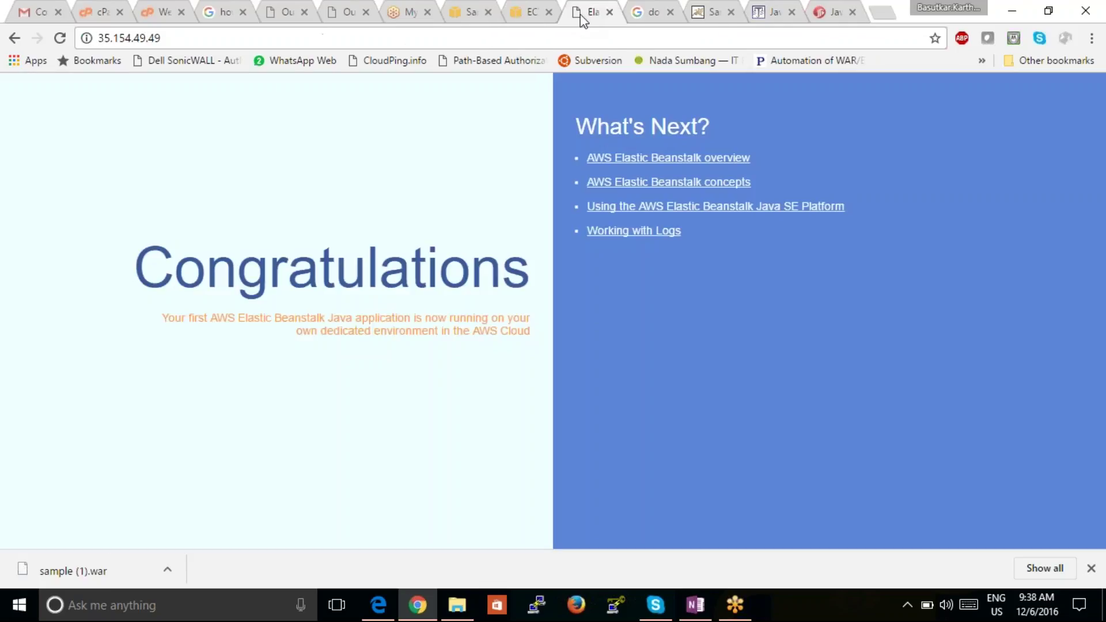
{"action": "left_click", "coordinate": [59, 38]}
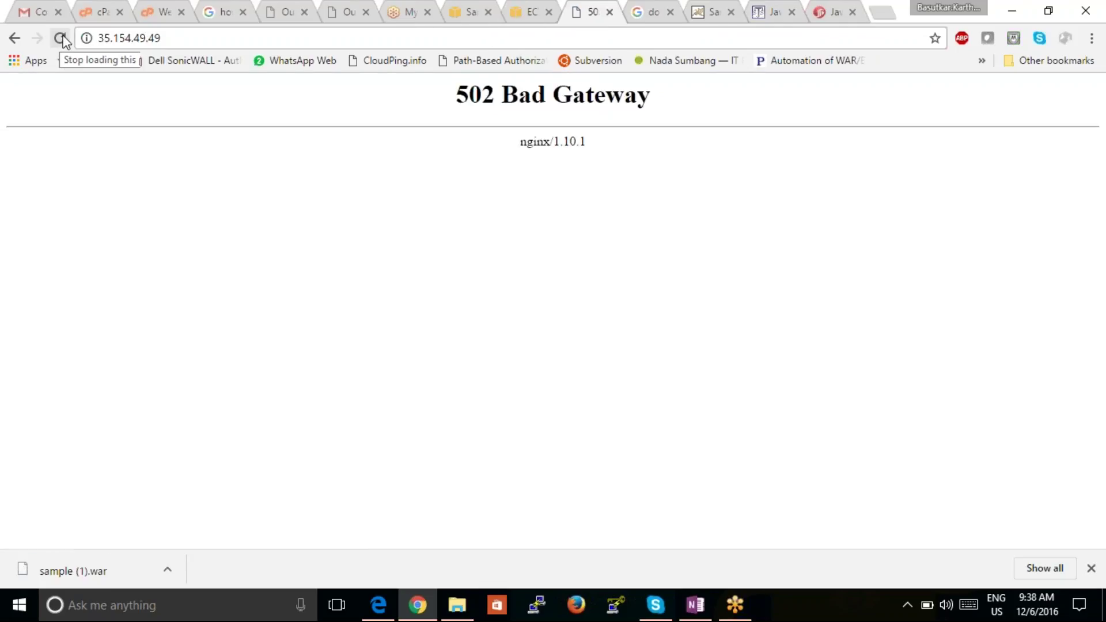
{"action": "left_click_drag", "start_coordinate": [457, 98], "coordinate": [658, 119]}
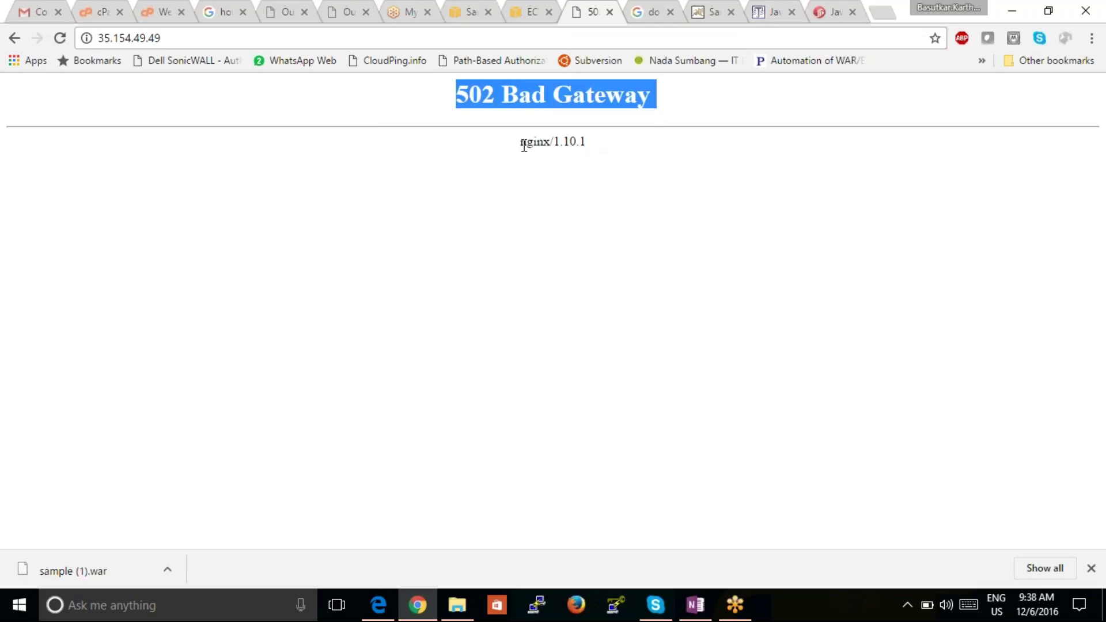
{"action": "left_click_drag", "start_coordinate": [520, 143], "coordinate": [591, 137]}
{"action": "left_click", "coordinate": [595, 142]}
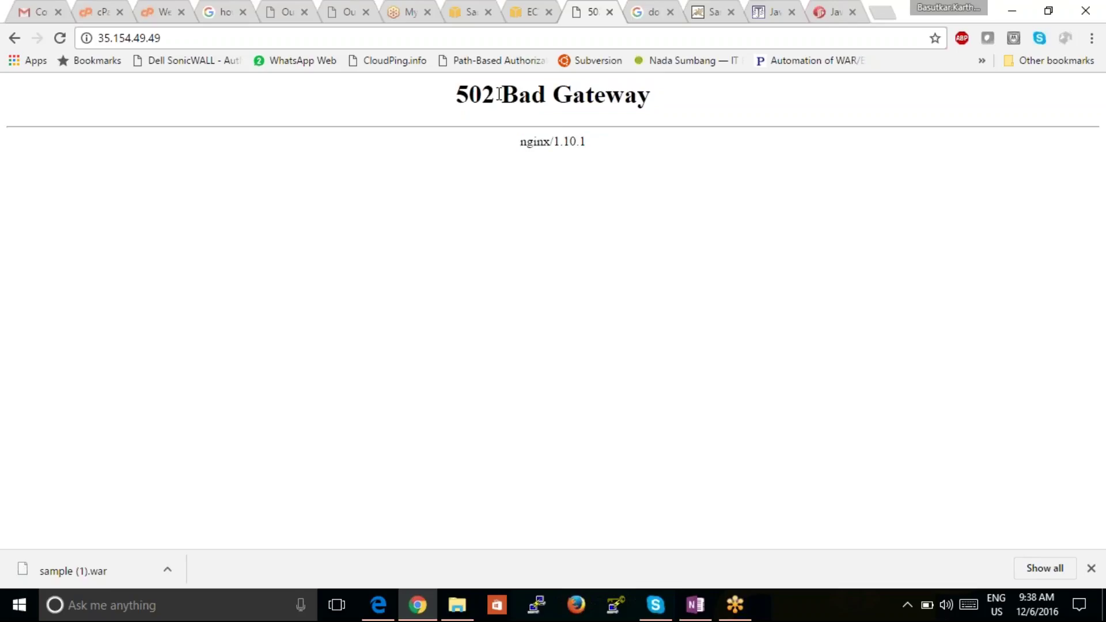
Copy the "502 Bad Gateway" heading and search Google in a new tab for "502 bad gateway nginx".
{"action": "left_click_drag", "start_coordinate": [452, 97], "coordinate": [656, 97]}
{"action": "key", "text": "ctrl+c"}
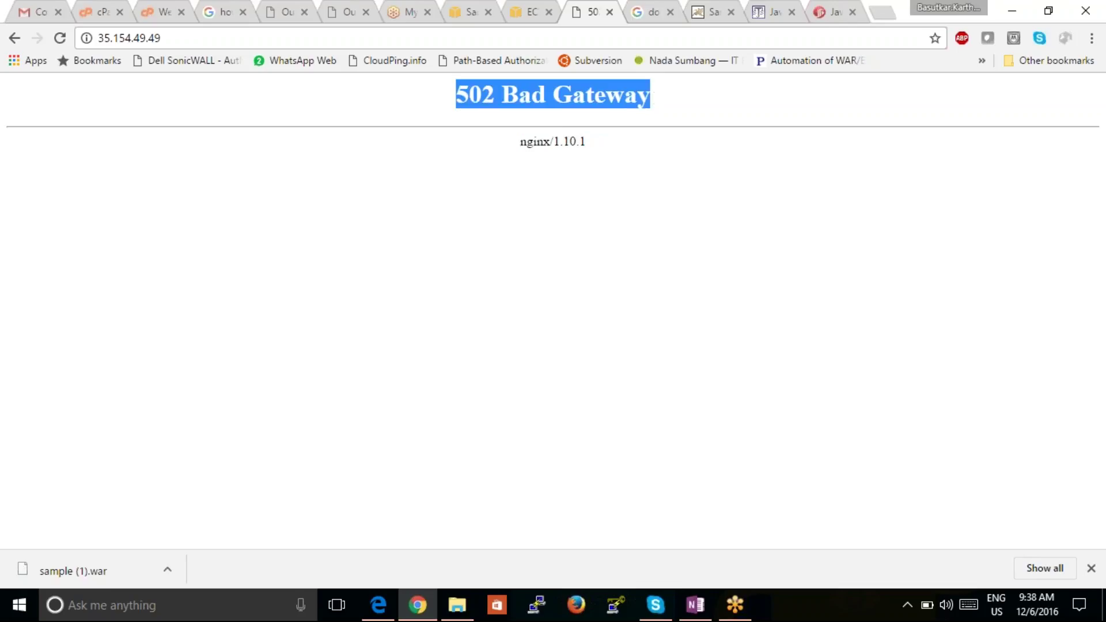
{"action": "left_click", "coordinate": [881, 12]}
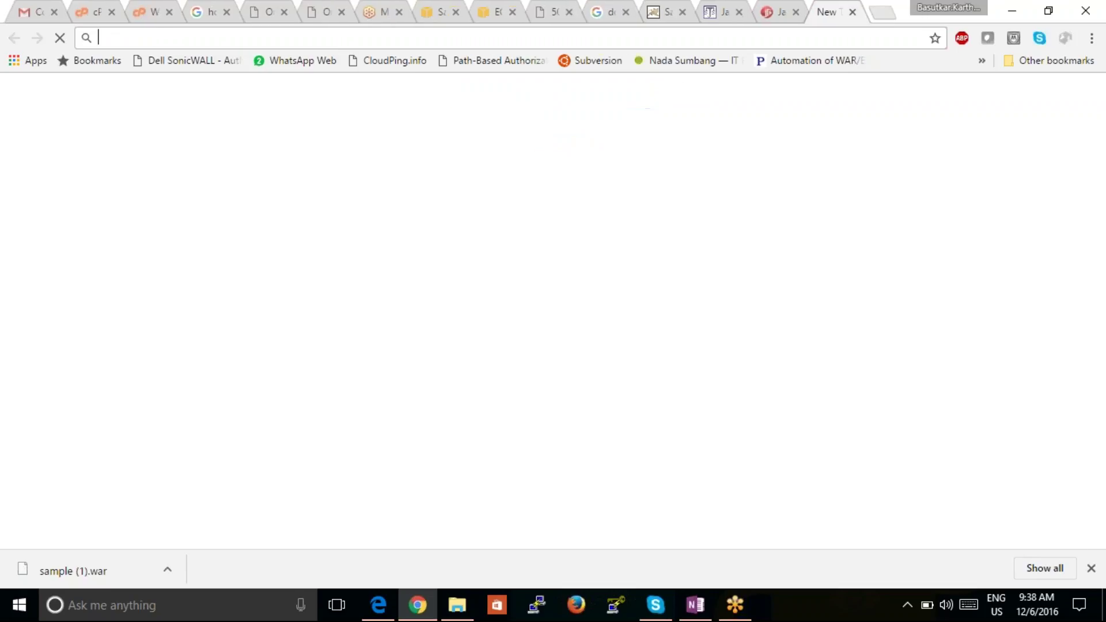
{"action": "key", "text": "ctrl+v"}
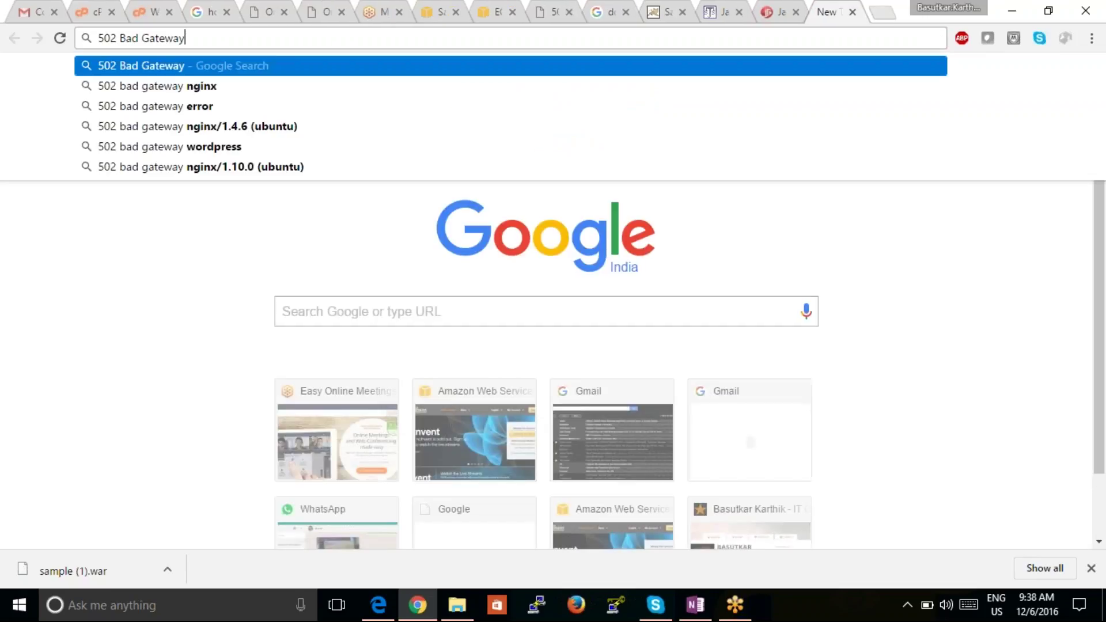
{"action": "key", "text": "Down"}
{"action": "key", "text": "Return"}
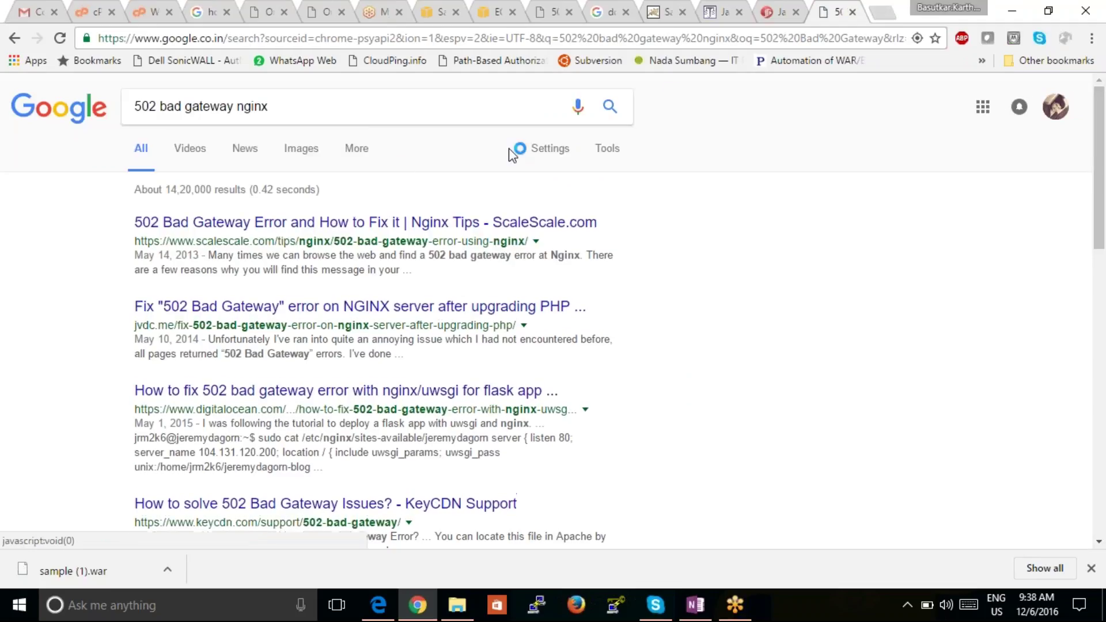
Open the ScaleScale article on fixing the 502 Bad Gateway error in a new tab and read its listed causes.
{"action": "right_click", "coordinate": [370, 219]}
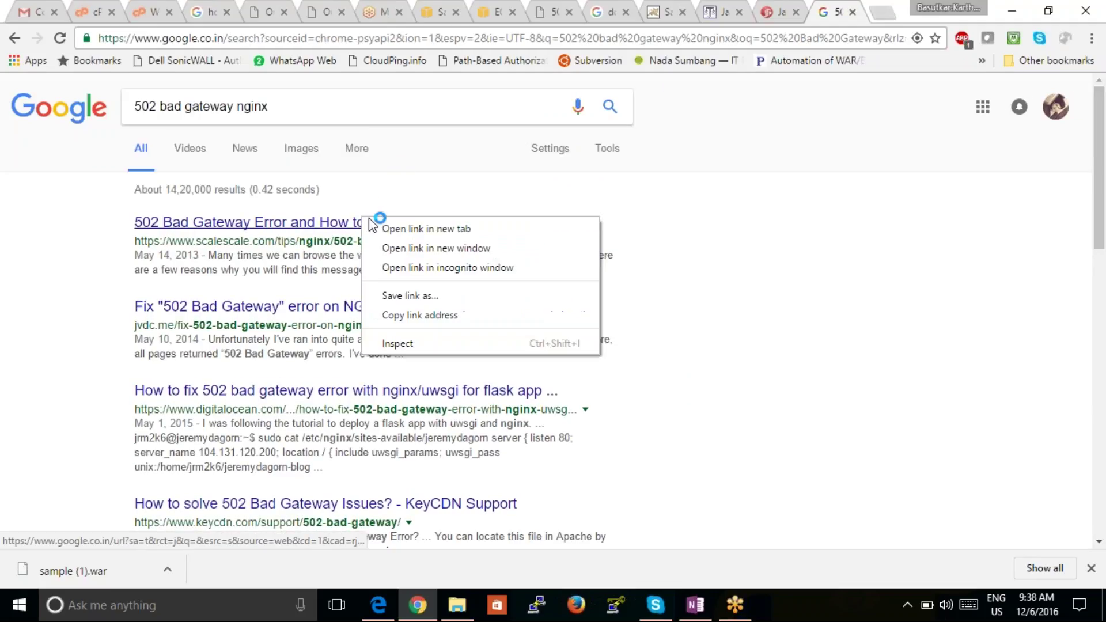
{"action": "left_click", "coordinate": [396, 233]}
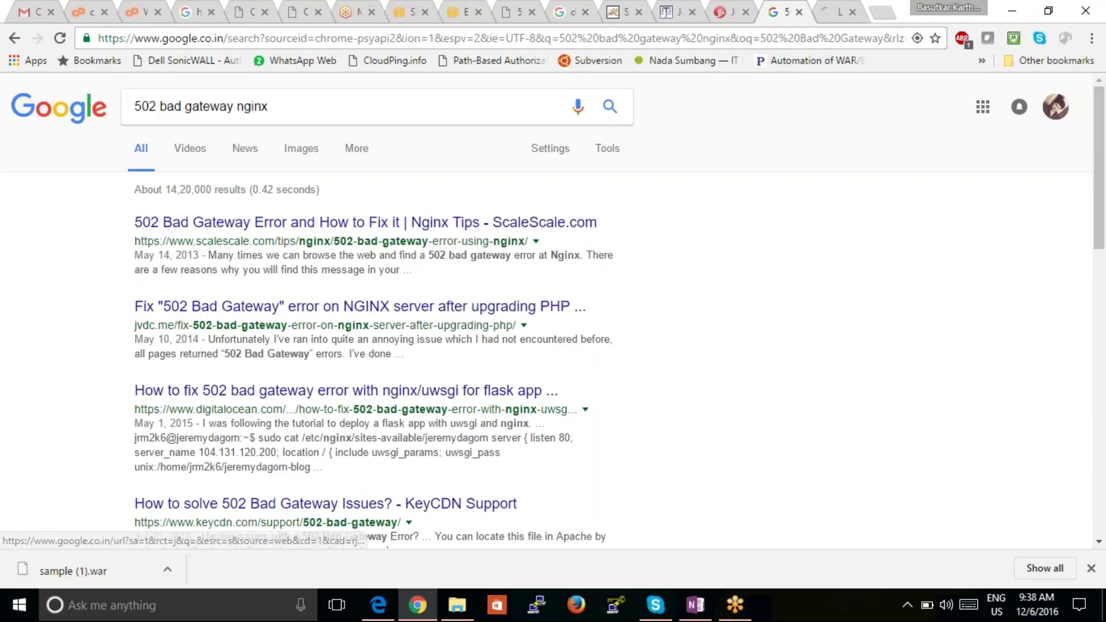
{"action": "left_click", "coordinate": [832, 13]}
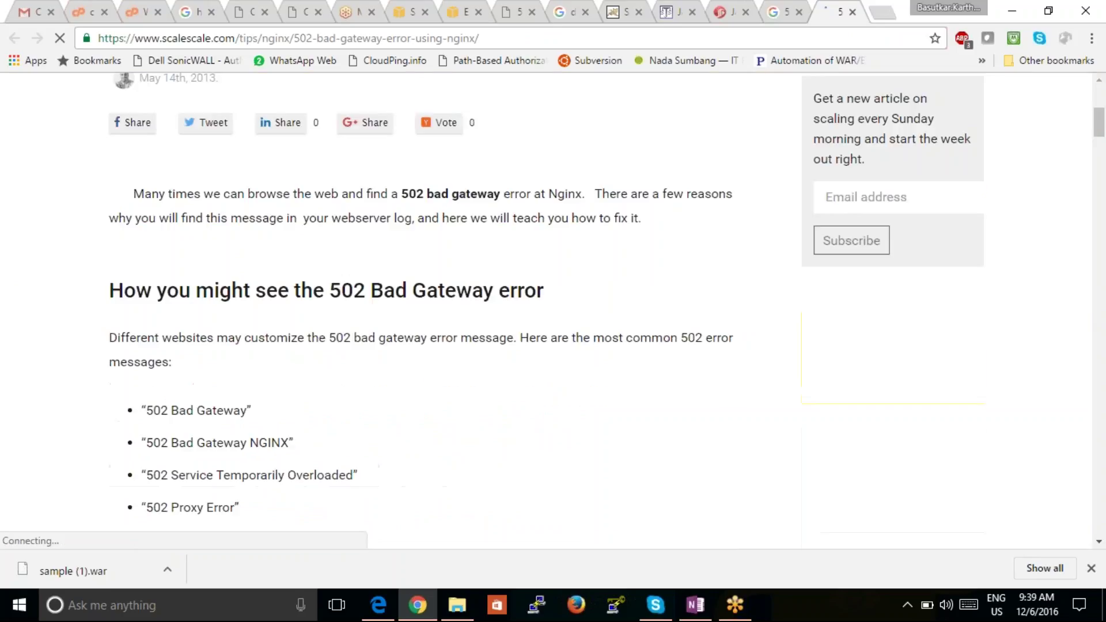
{"action": "scroll", "coordinate": [37, 375], "scroll_direction": "down", "scroll_amount": 6}
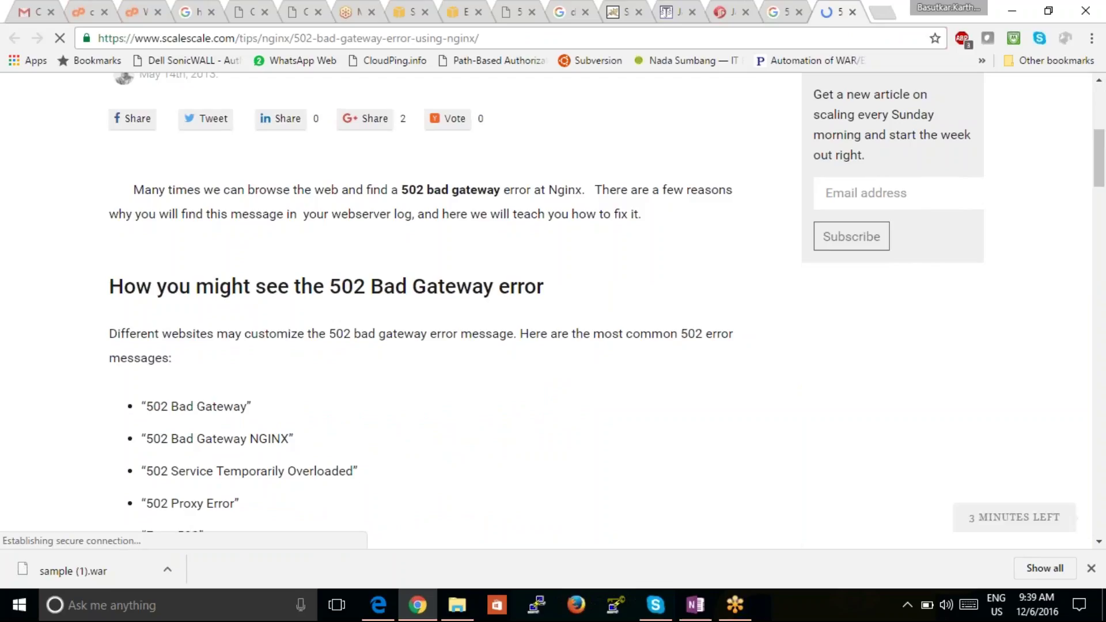
{"action": "scroll", "coordinate": [857, 316], "scroll_direction": "down", "scroll_amount": 14}
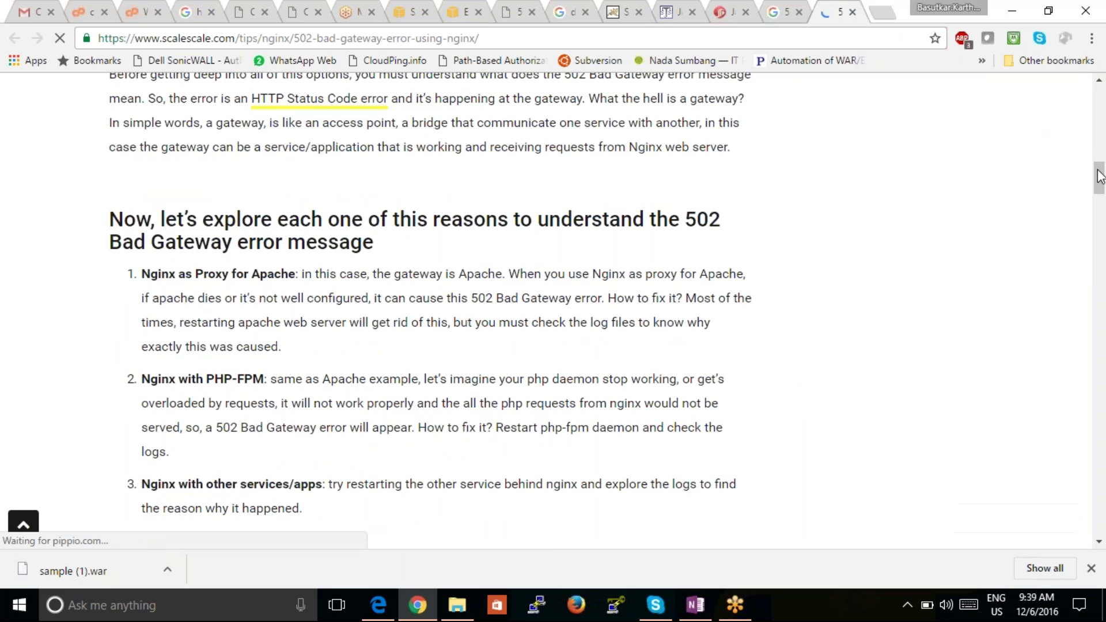
{"action": "left_click_drag", "start_coordinate": [1100, 179], "coordinate": [1101, 162]}
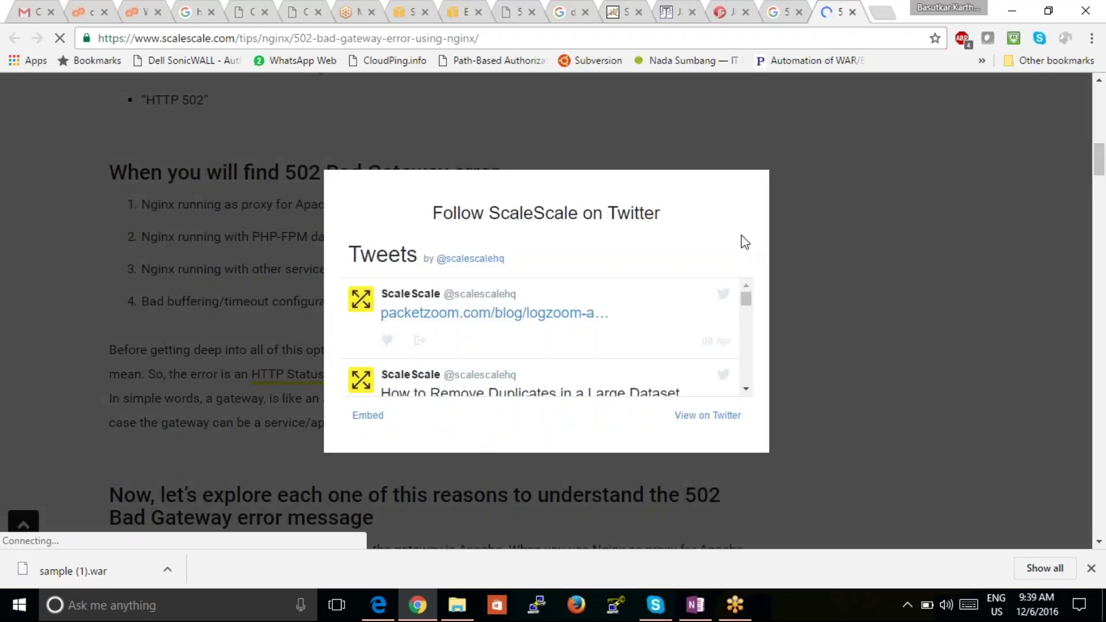
Dismiss the Twitter popup and read the article's explanations of each 502 cause and its other quick solutions.
{"action": "left_click", "coordinate": [901, 183]}
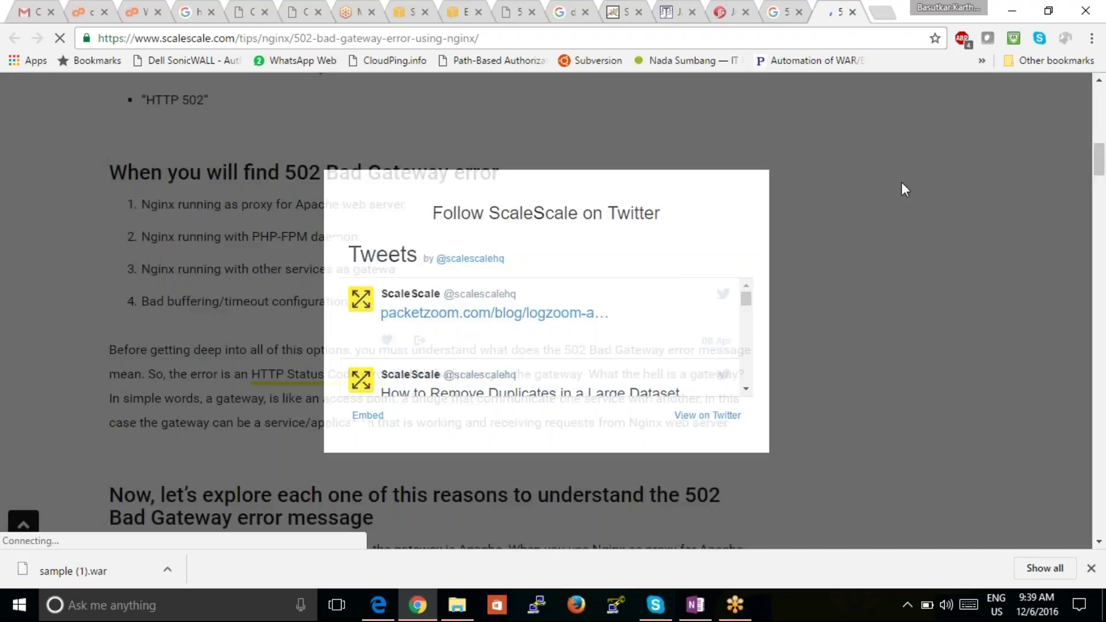
{"action": "scroll", "coordinate": [901, 182], "scroll_direction": "down", "scroll_amount": 1}
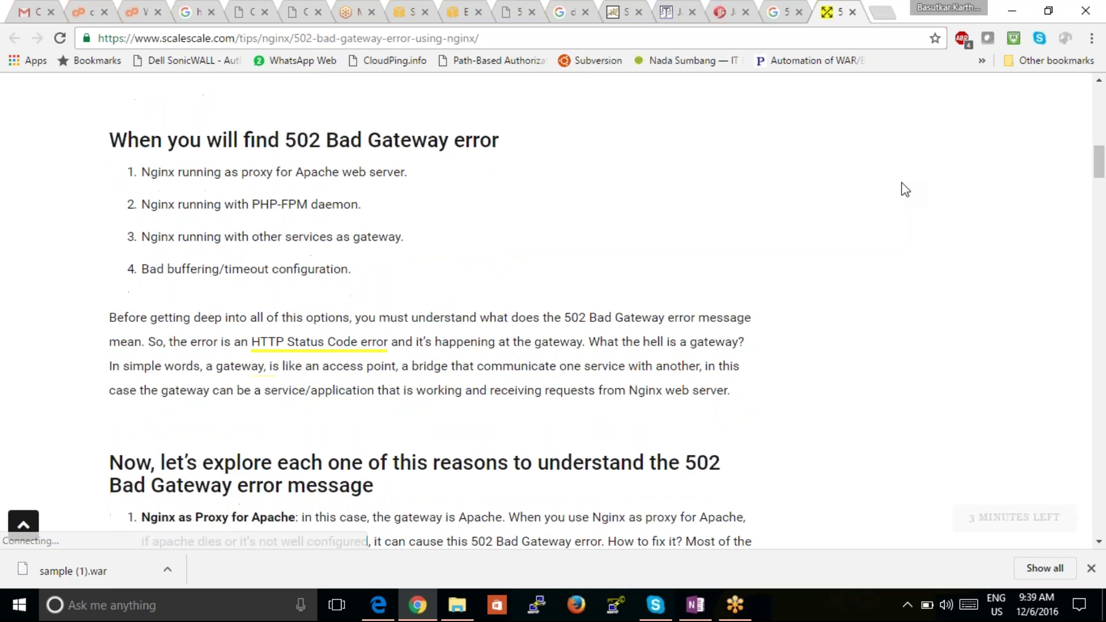
{"action": "scroll", "coordinate": [901, 190], "scroll_direction": "down", "scroll_amount": 3}
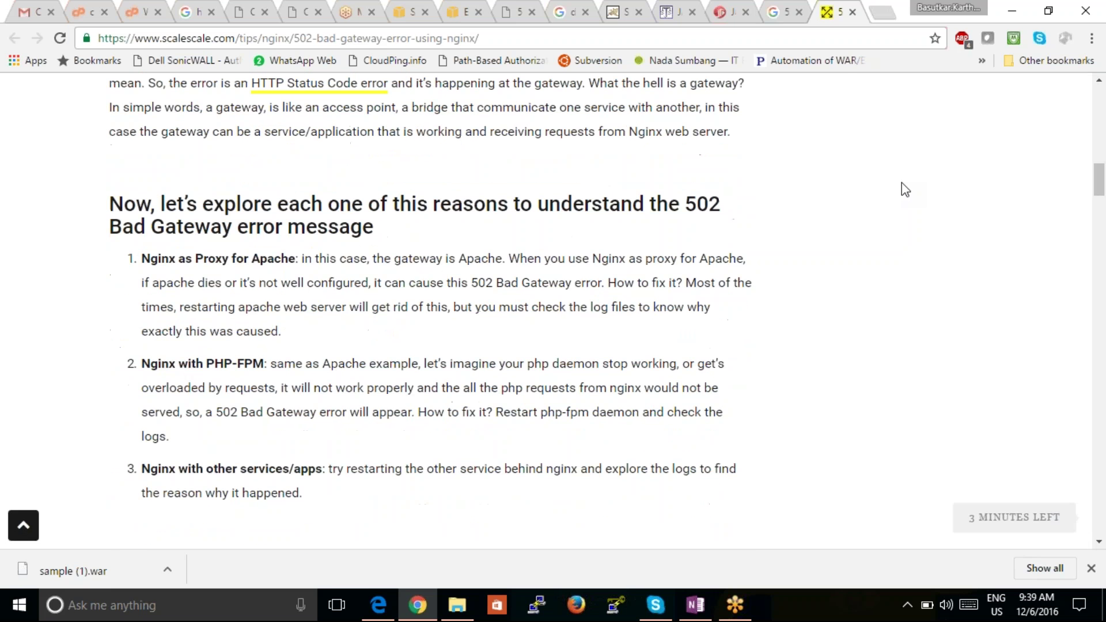
{"action": "scroll", "coordinate": [902, 185], "scroll_direction": "down", "scroll_amount": 2}
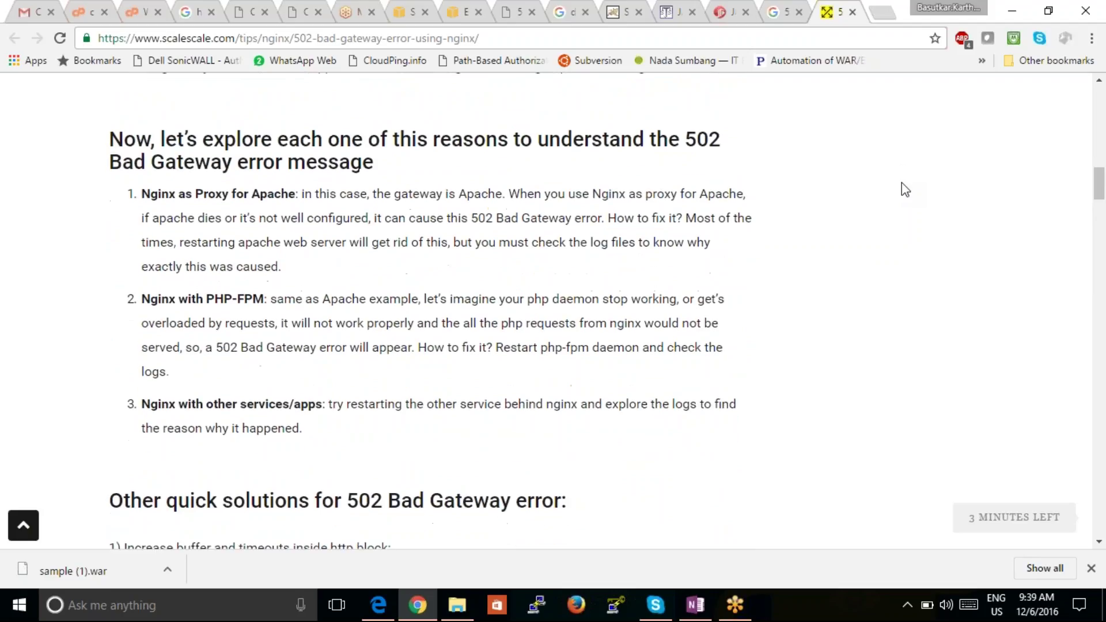
{"action": "scroll", "coordinate": [901, 184], "scroll_direction": "down", "scroll_amount": 3}
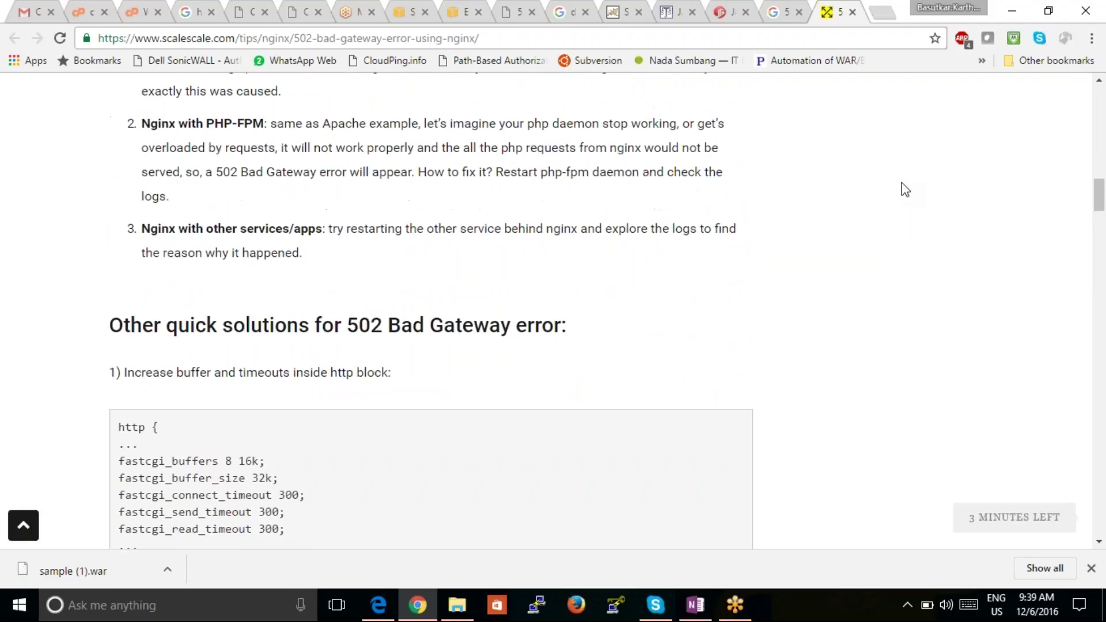
{"action": "scroll", "coordinate": [902, 185], "scroll_direction": "down", "scroll_amount": 4}
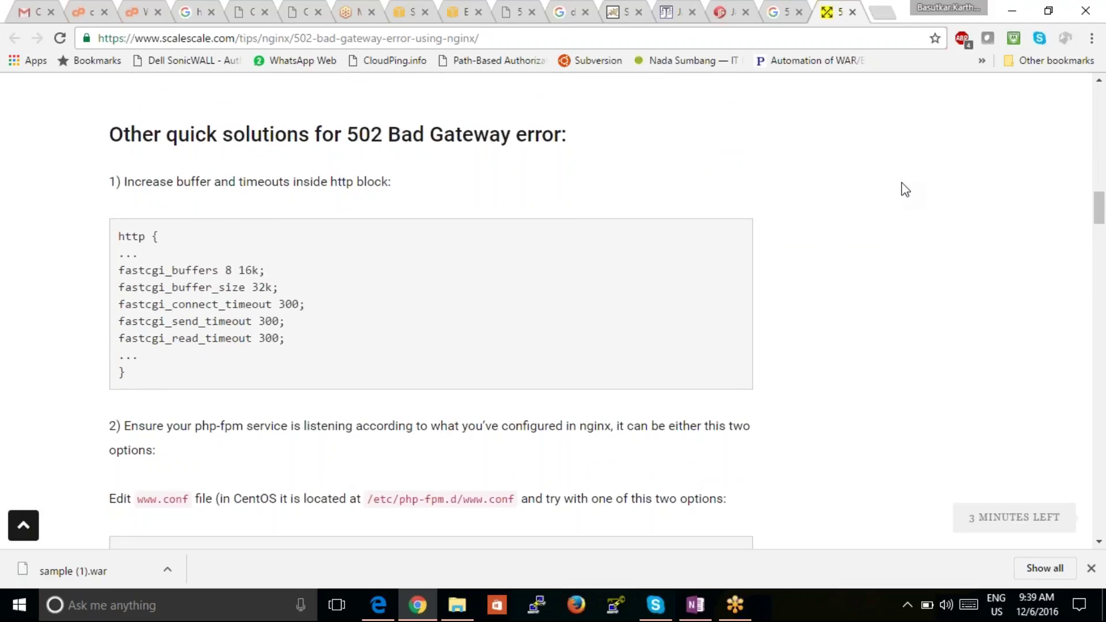
{"action": "scroll", "coordinate": [901, 182], "scroll_direction": "down", "scroll_amount": 5}
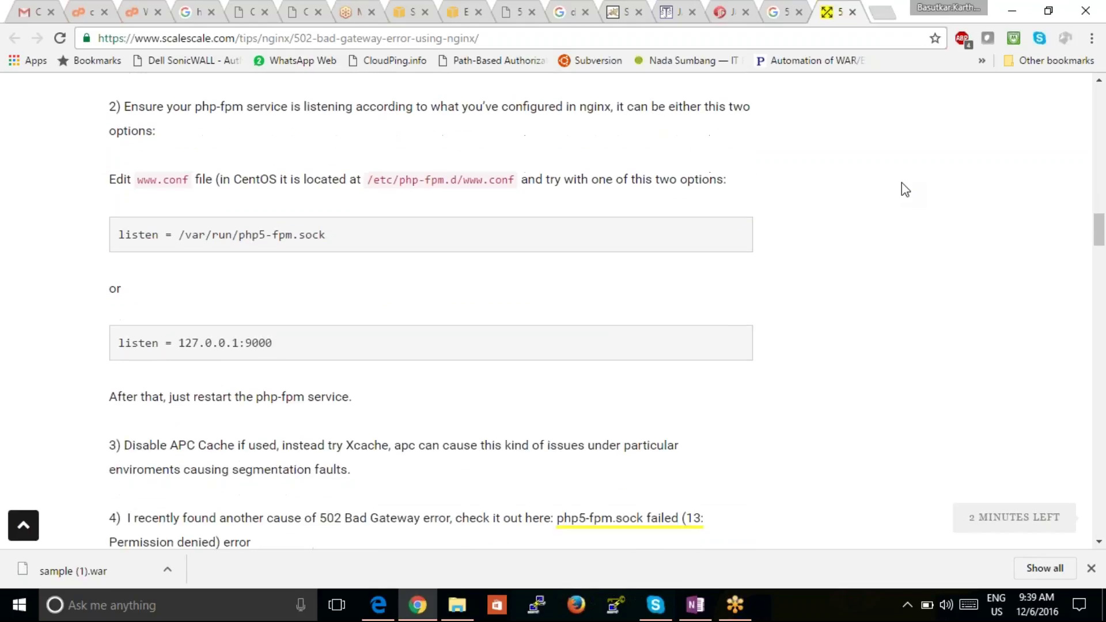
{"action": "scroll", "coordinate": [901, 182], "scroll_direction": "down", "scroll_amount": 4}
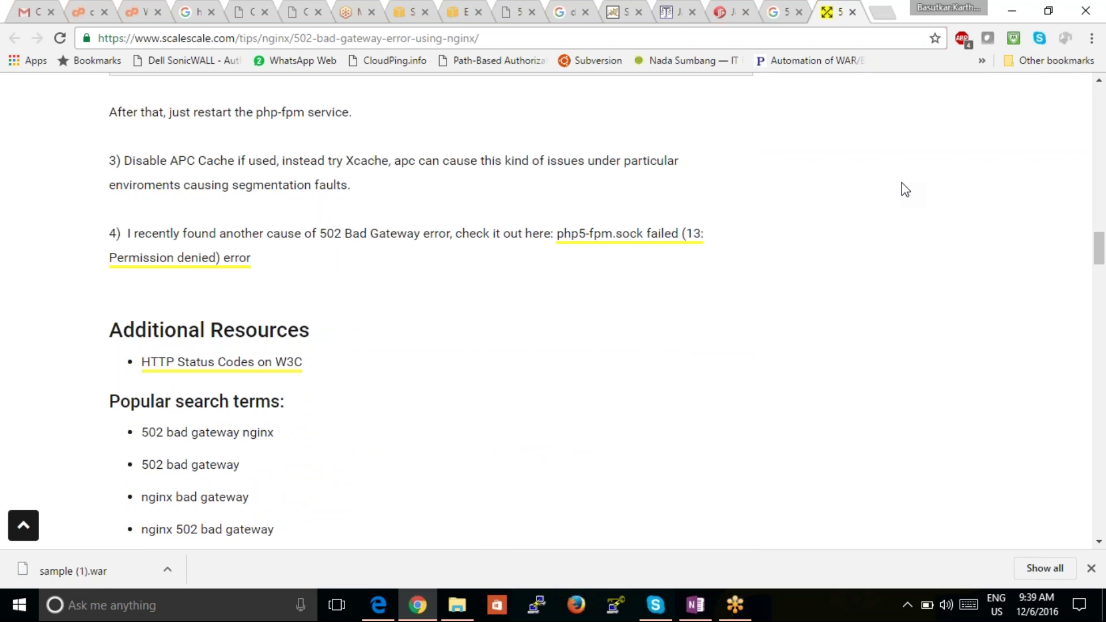
{"action": "scroll", "coordinate": [901, 182], "scroll_direction": "up", "scroll_amount": 20}
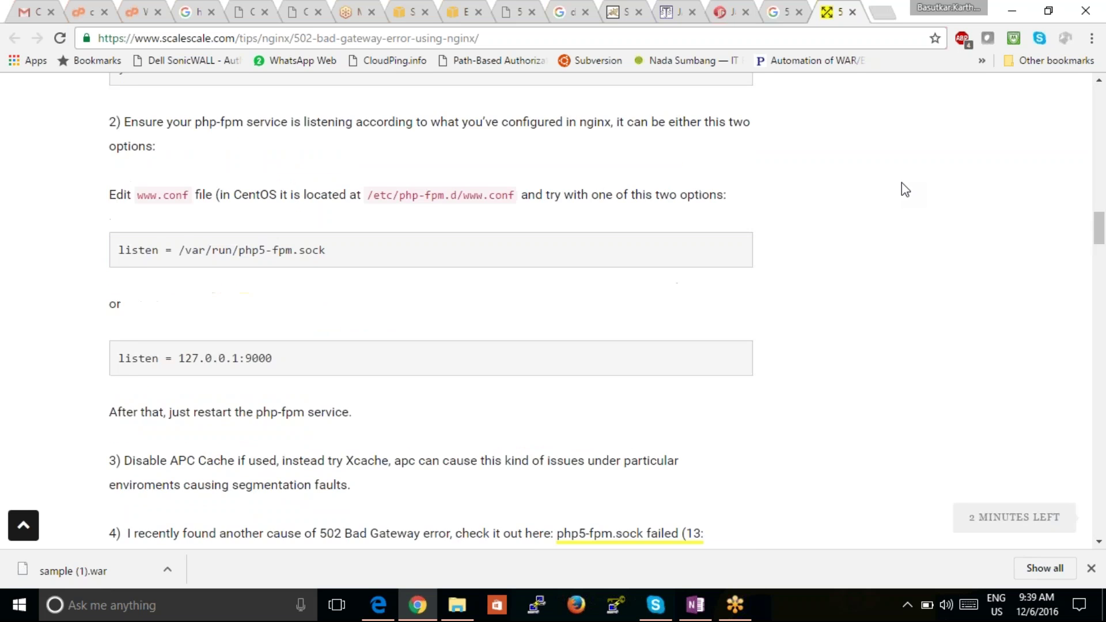
{"action": "scroll", "coordinate": [901, 182], "scroll_direction": "up", "scroll_amount": 8}
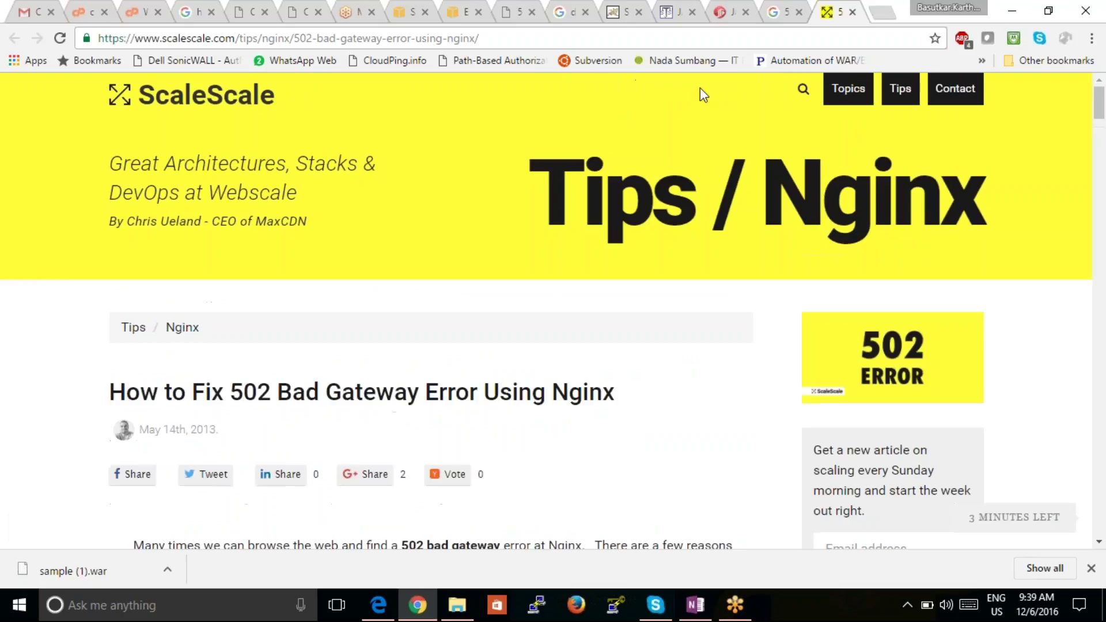
Reboot the Sample-env instance from the EC2 instances list and confirm the reboot.
{"action": "left_click", "coordinate": [461, 14]}
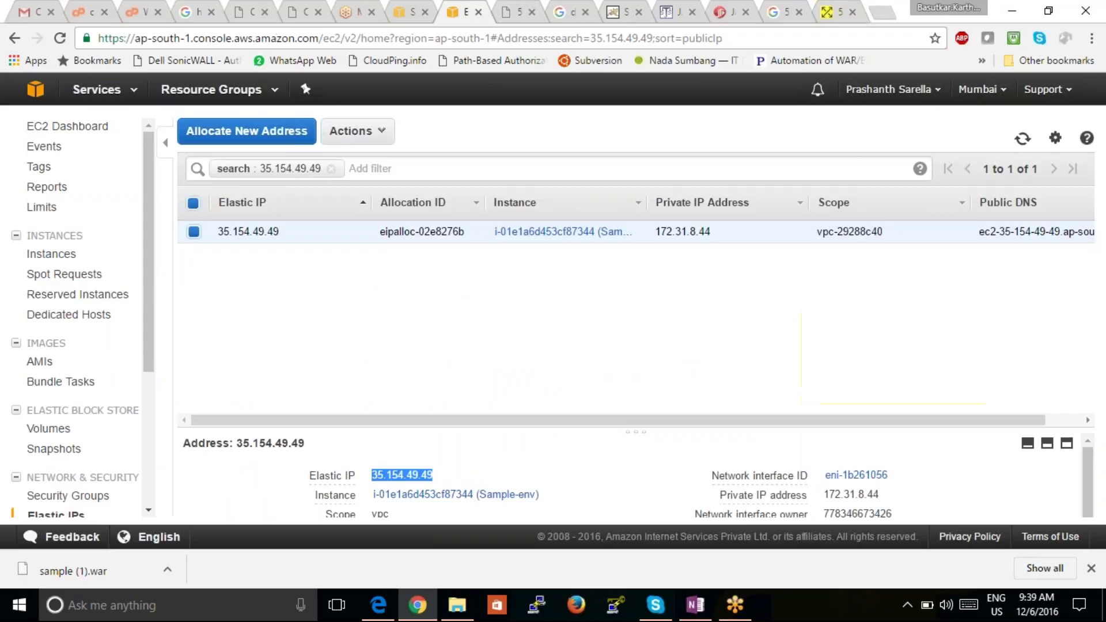
{"action": "right_click", "coordinate": [343, 229]}
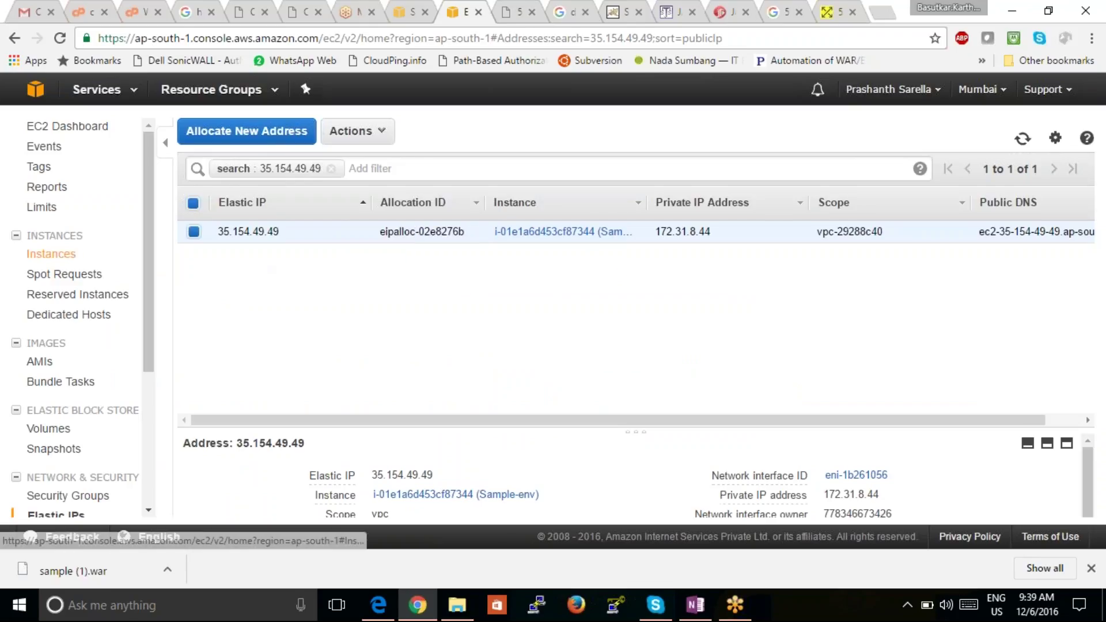
{"action": "left_click", "coordinate": [51, 254]}
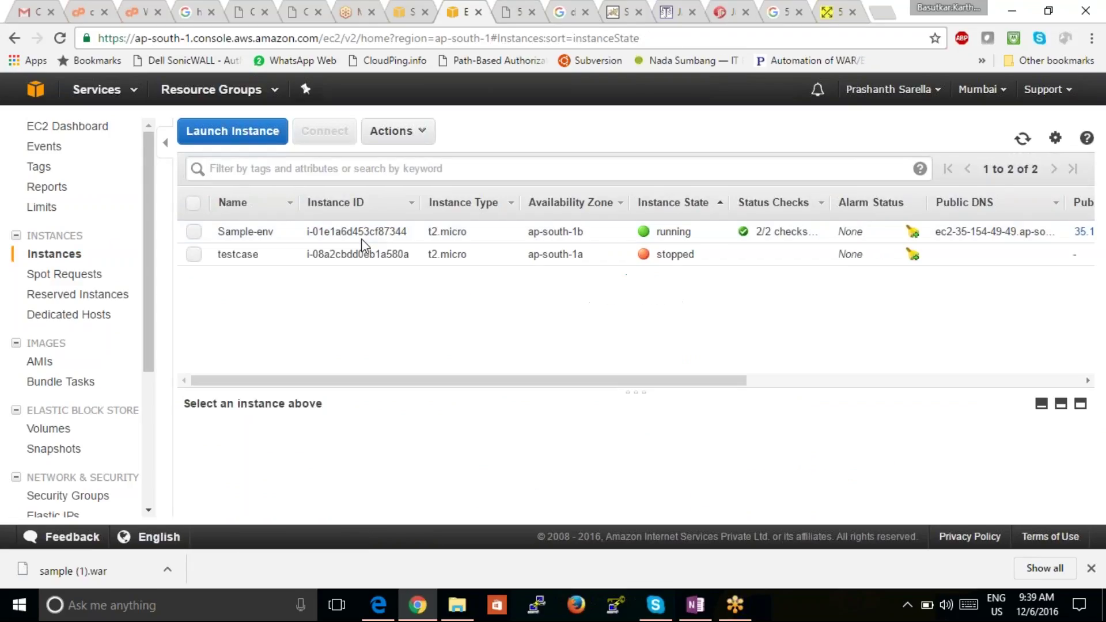
{"action": "left_click", "coordinate": [193, 231]}
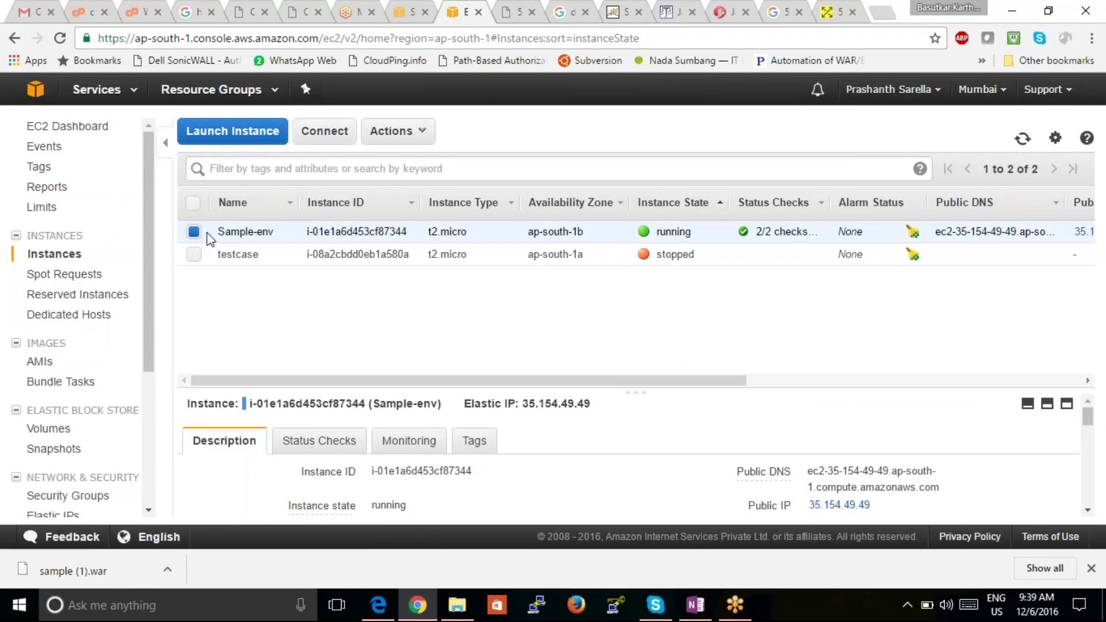
{"action": "left_click", "coordinate": [420, 131]}
{"action": "mouse_move", "coordinate": [412, 221]}
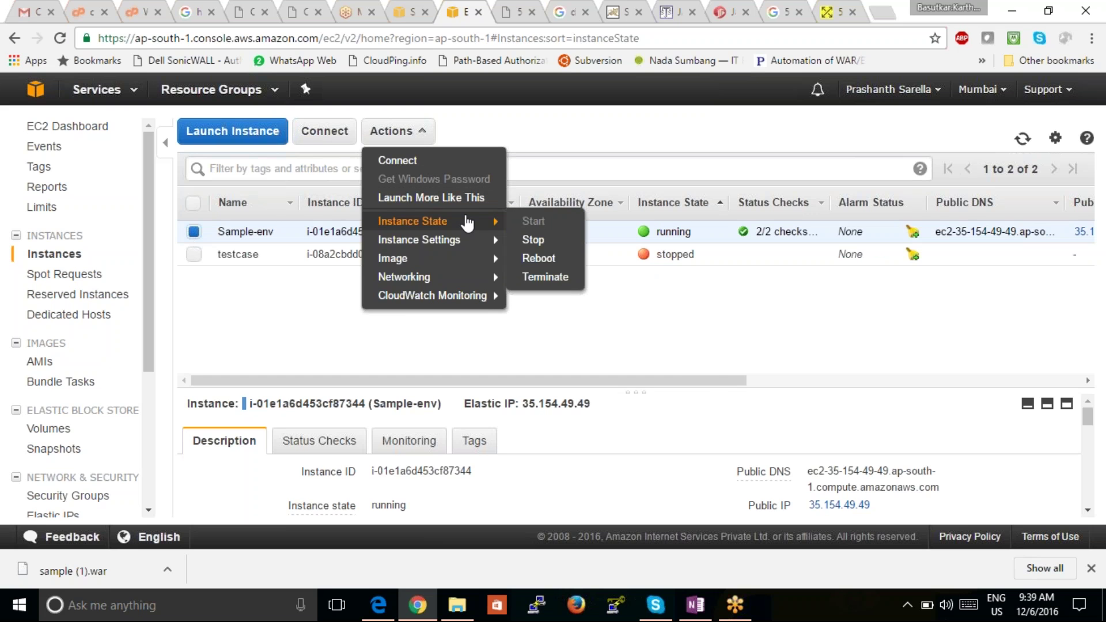
{"action": "left_click", "coordinate": [539, 258]}
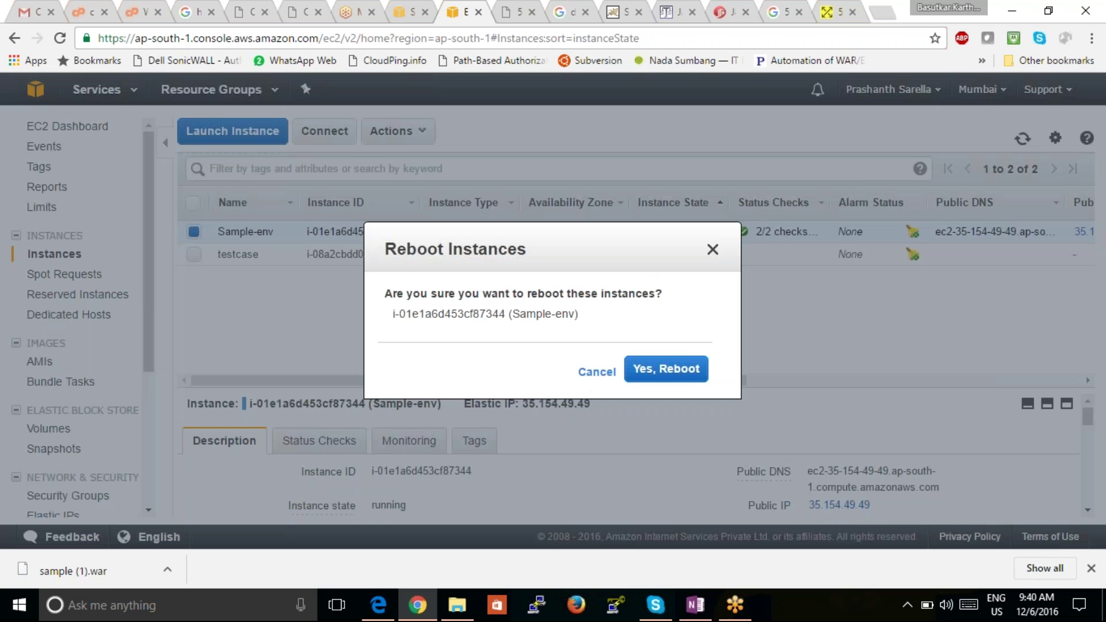
{"action": "left_click", "coordinate": [687, 372]}
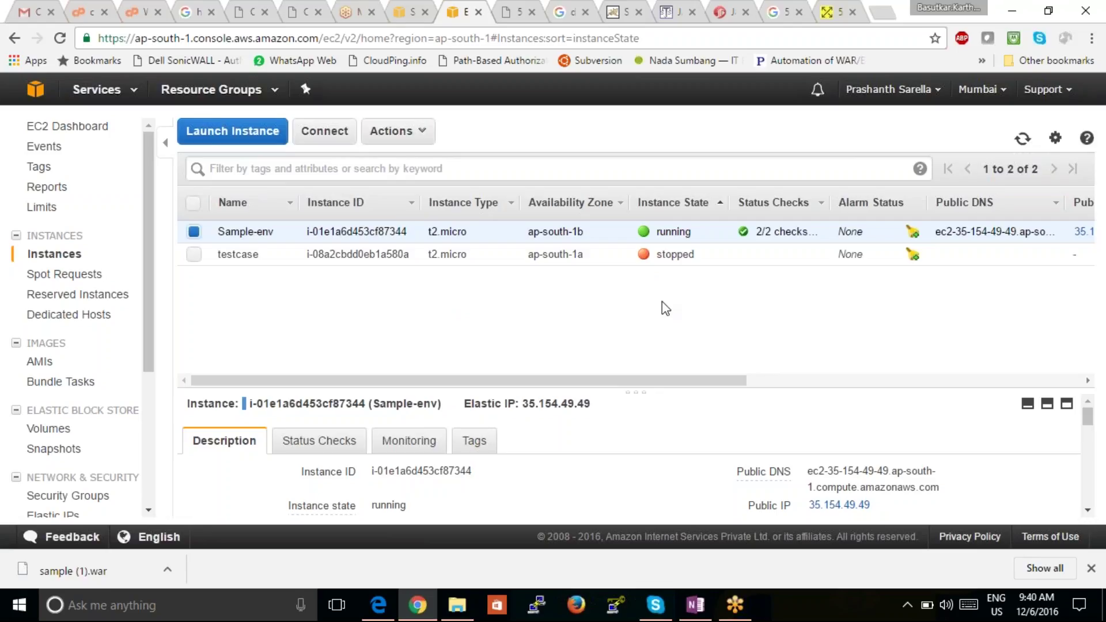
Reload the site at 35.154.49.49, then check the Sample-env instance's details in the EC2 instances list.
{"action": "left_click", "coordinate": [522, 18]}
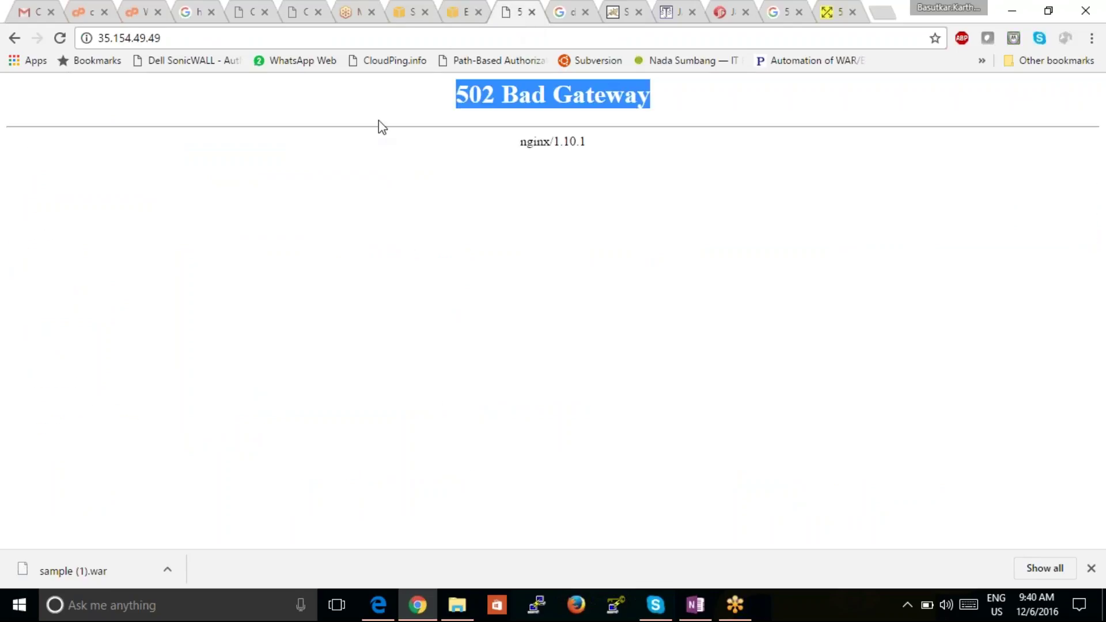
{"action": "left_click", "coordinate": [60, 39]}
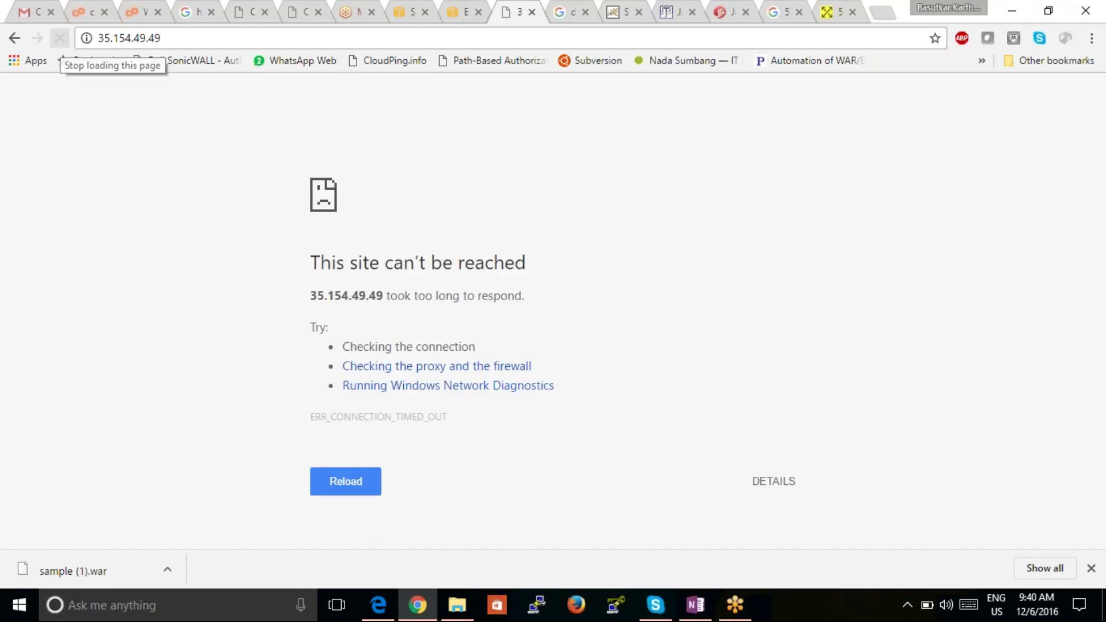
{"action": "left_click", "coordinate": [59, 38]}
{"action": "left_click", "coordinate": [455, 12]}
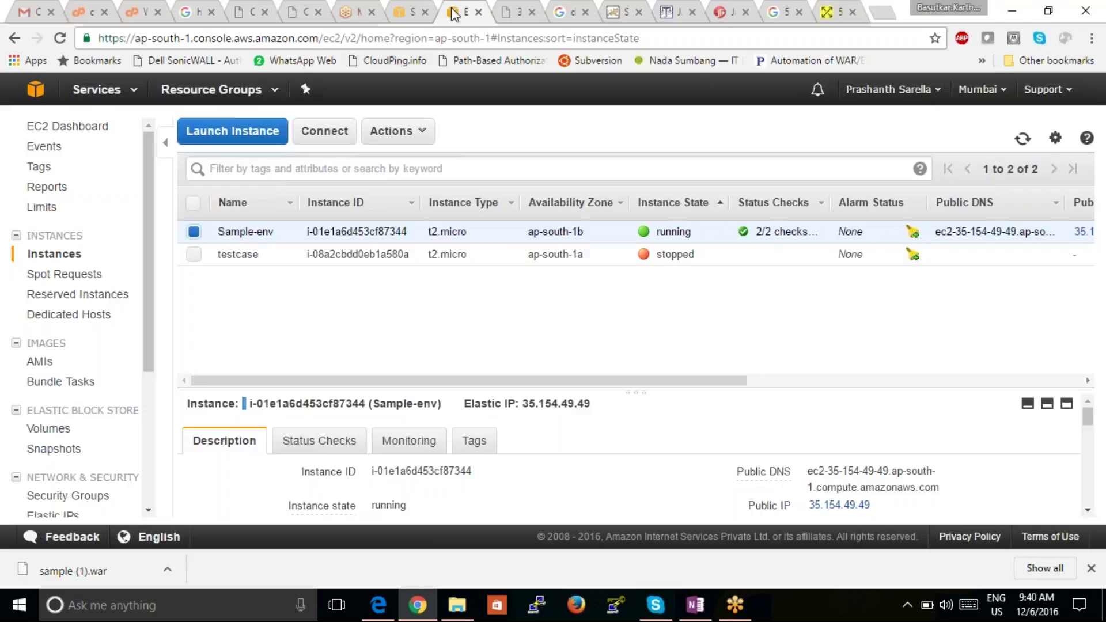
{"action": "left_click_drag", "start_coordinate": [441, 382], "coordinate": [834, 417]}
{"action": "left_click_drag", "start_coordinate": [683, 381], "coordinate": [291, 349]}
Refresh the Sample-env Elastic Beanstalk dashboard and examine the causes of its health status in the Enhanced Health Overview.
{"action": "left_click", "coordinate": [413, 14]}
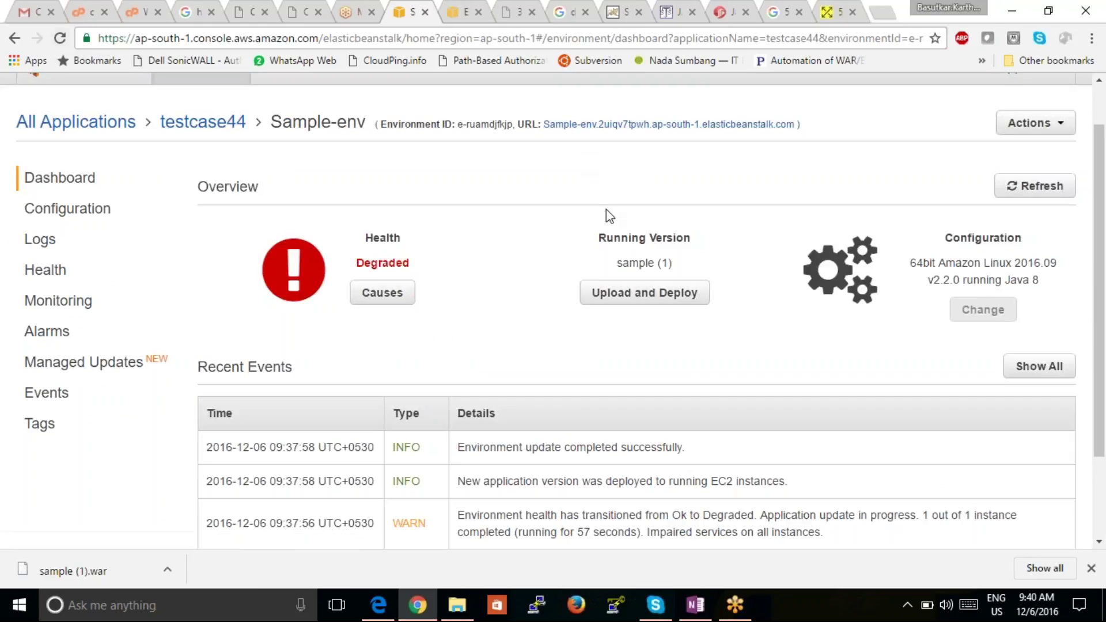
{"action": "left_click", "coordinate": [1015, 195]}
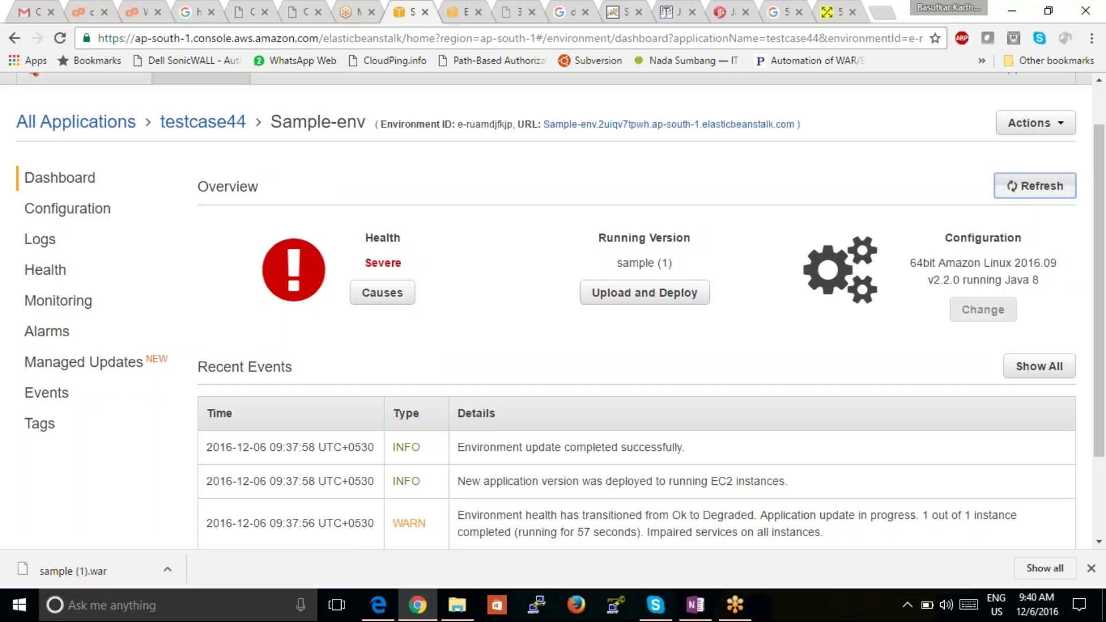
{"action": "left_click", "coordinate": [381, 291]}
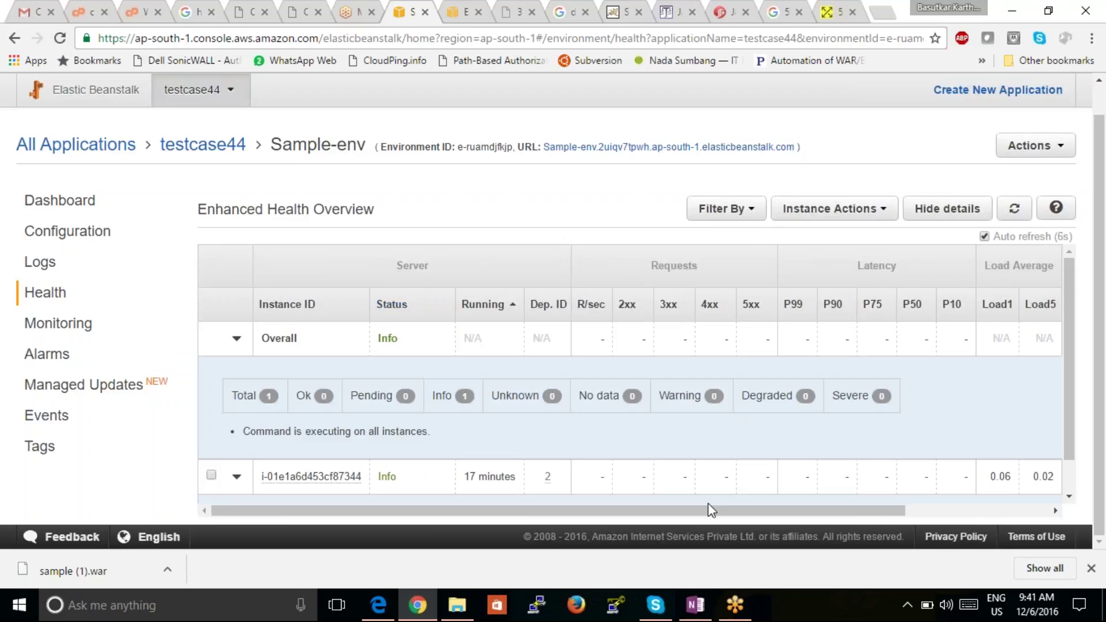
{"action": "left_click_drag", "start_coordinate": [711, 510], "coordinate": [646, 545]}
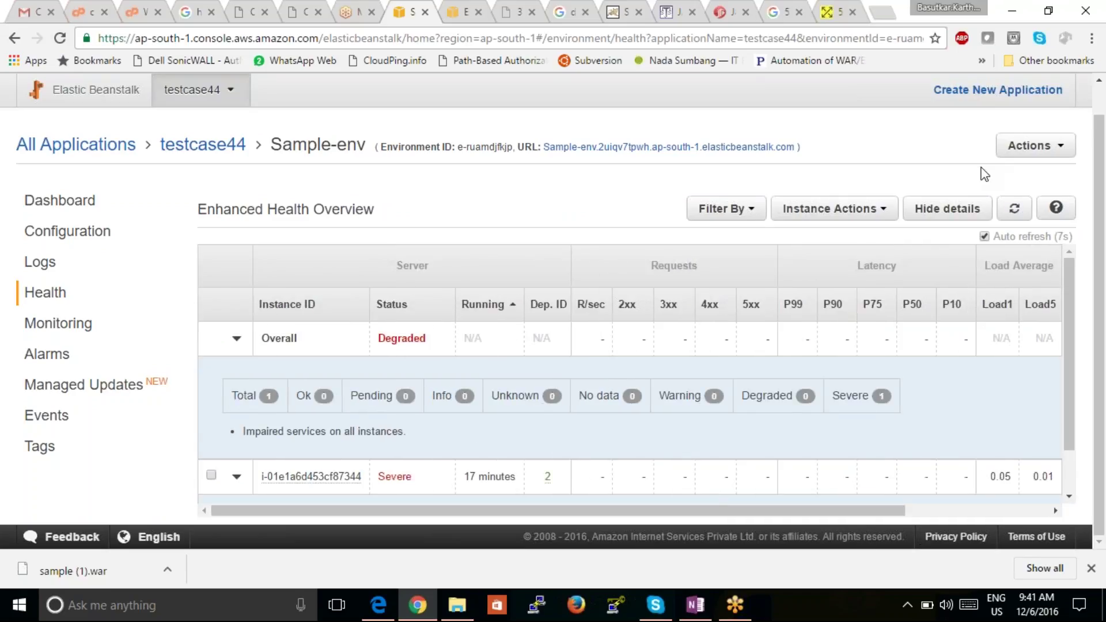
{"action": "left_click", "coordinate": [1014, 212]}
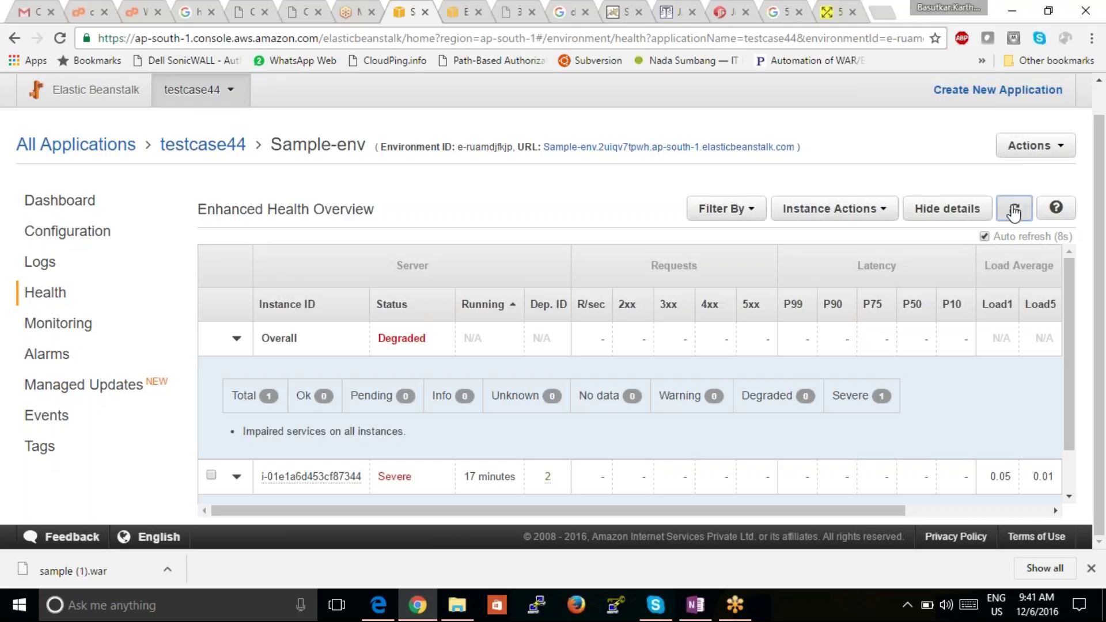
{"action": "left_click", "coordinate": [14, 38]}
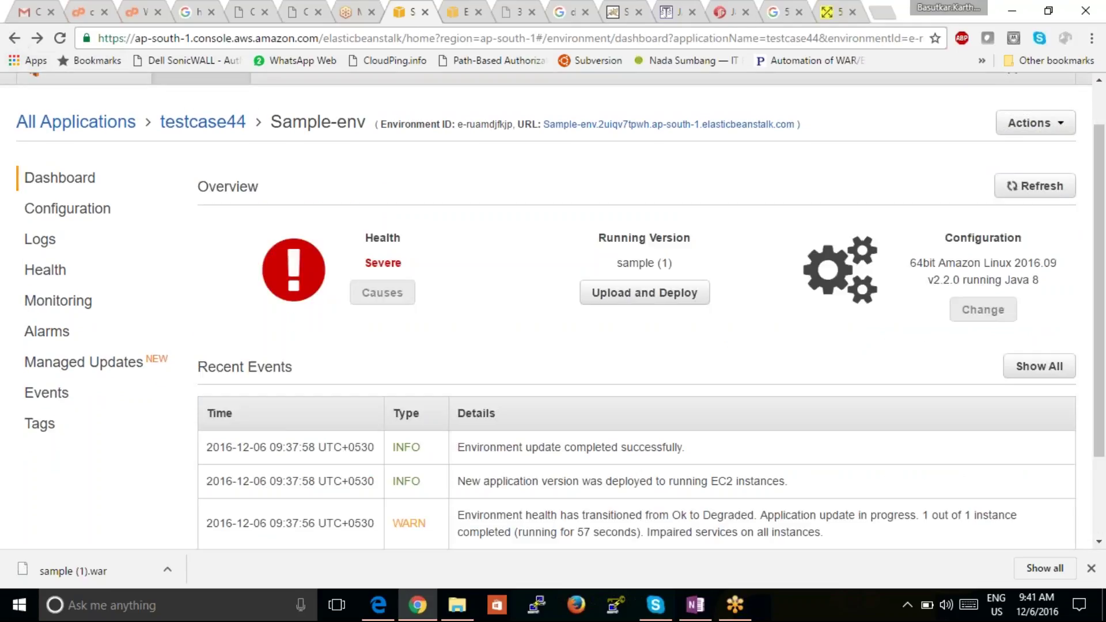
{"action": "left_click", "coordinate": [1037, 195]}
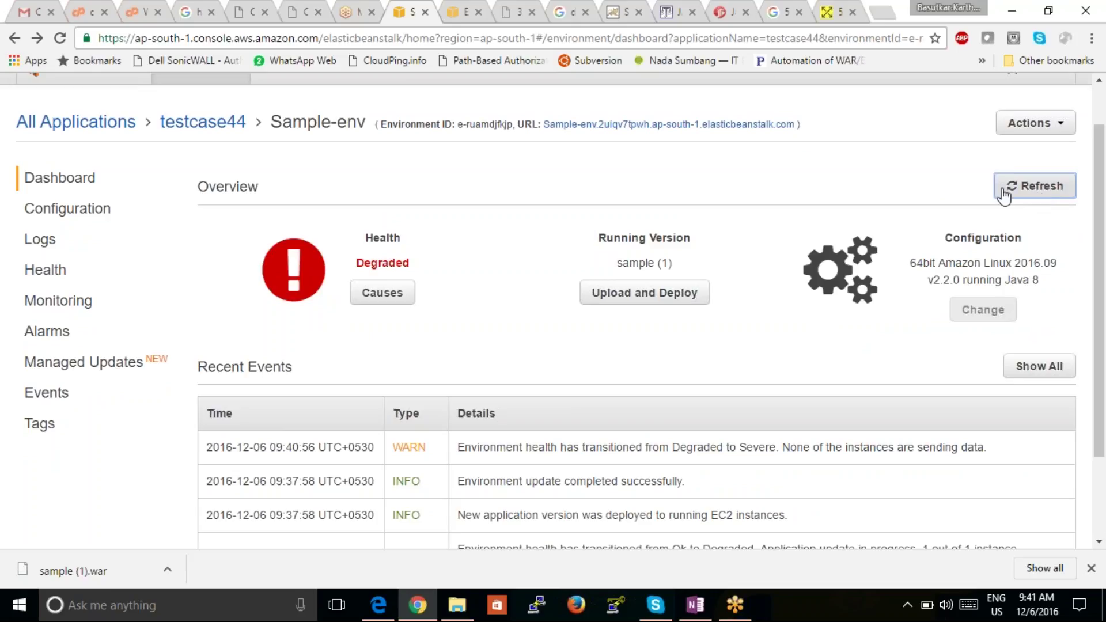
Reload 35.154.49.49 in its open browser tab again to check the page served following the instance reboot.
{"action": "left_click", "coordinate": [515, 14]}
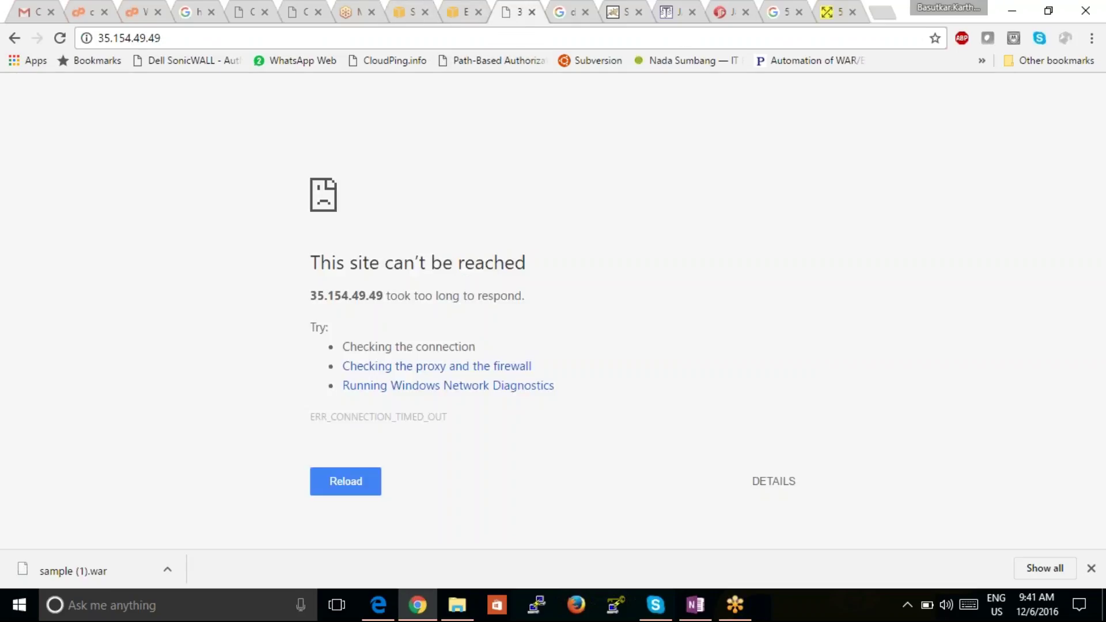
{"action": "left_click", "coordinate": [65, 42]}
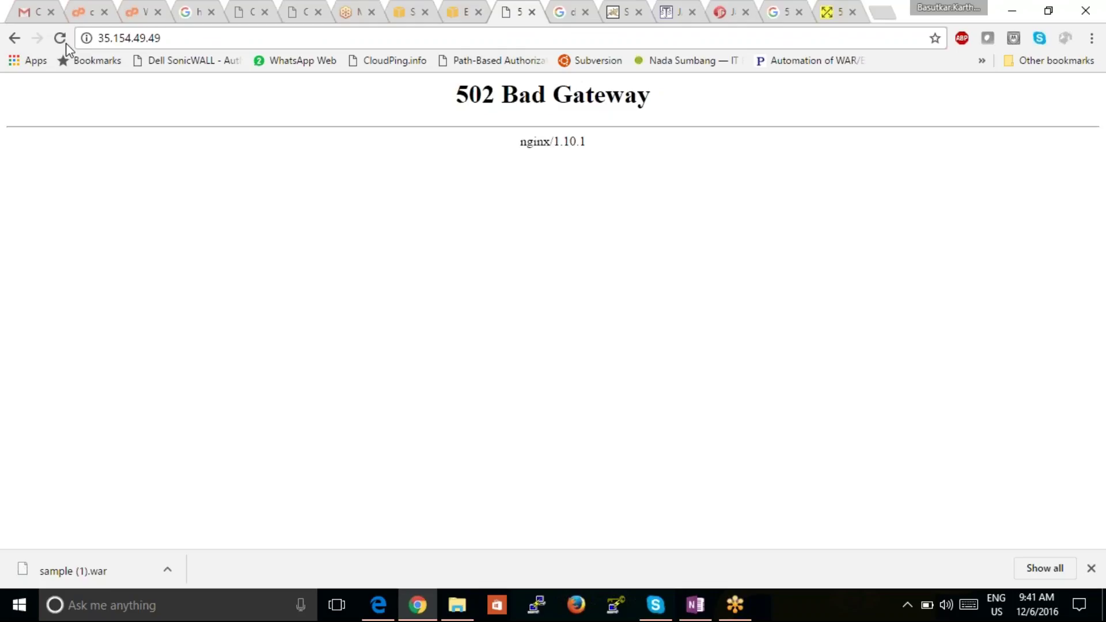
{"action": "left_click", "coordinate": [61, 39]}
{"action": "key", "text": "ctrl+7"}
{"action": "key", "text": "ctrl+Tab"}
{"action": "key", "text": "ctrl+Tab"}
{"action": "key", "text": "ctrl+Tab"}
Return to the Sample-env Elastic Beanstalk dashboard and examine the Running Version entry.
{"action": "left_click", "coordinate": [458, 16]}
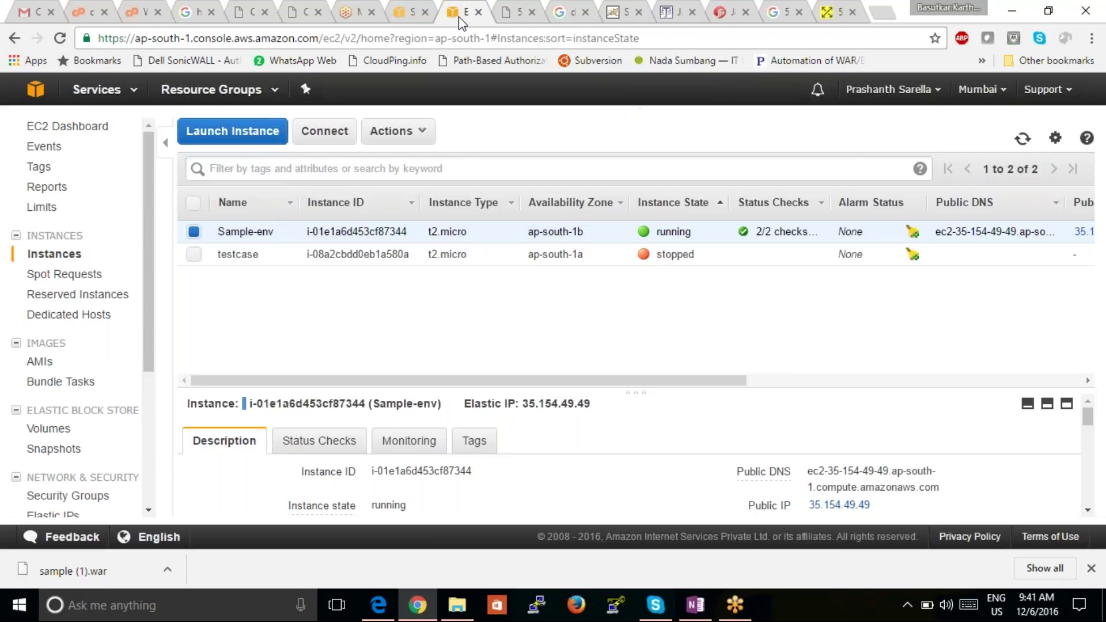
{"action": "left_click", "coordinate": [411, 17]}
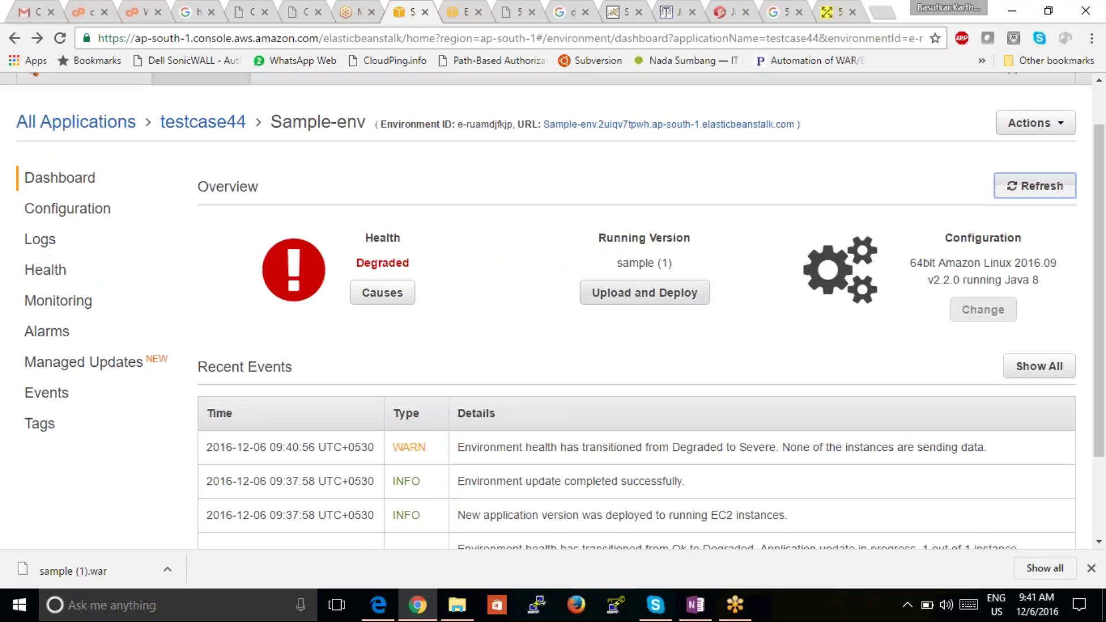
{"action": "left_click_drag", "start_coordinate": [691, 238], "coordinate": [580, 241]}
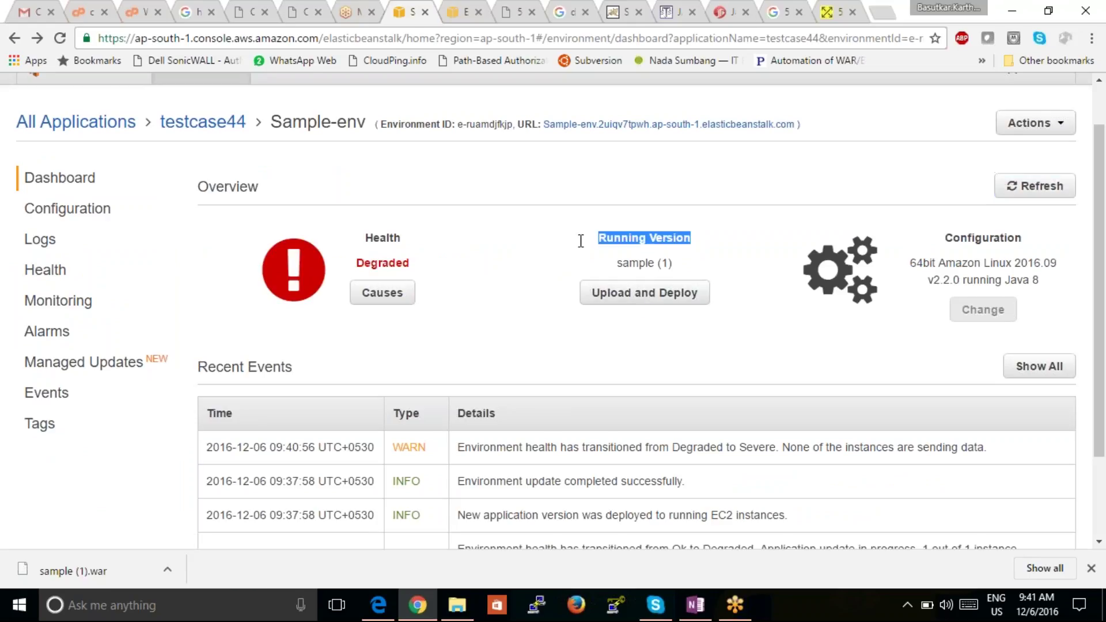
{"action": "left_click", "coordinate": [611, 277]}
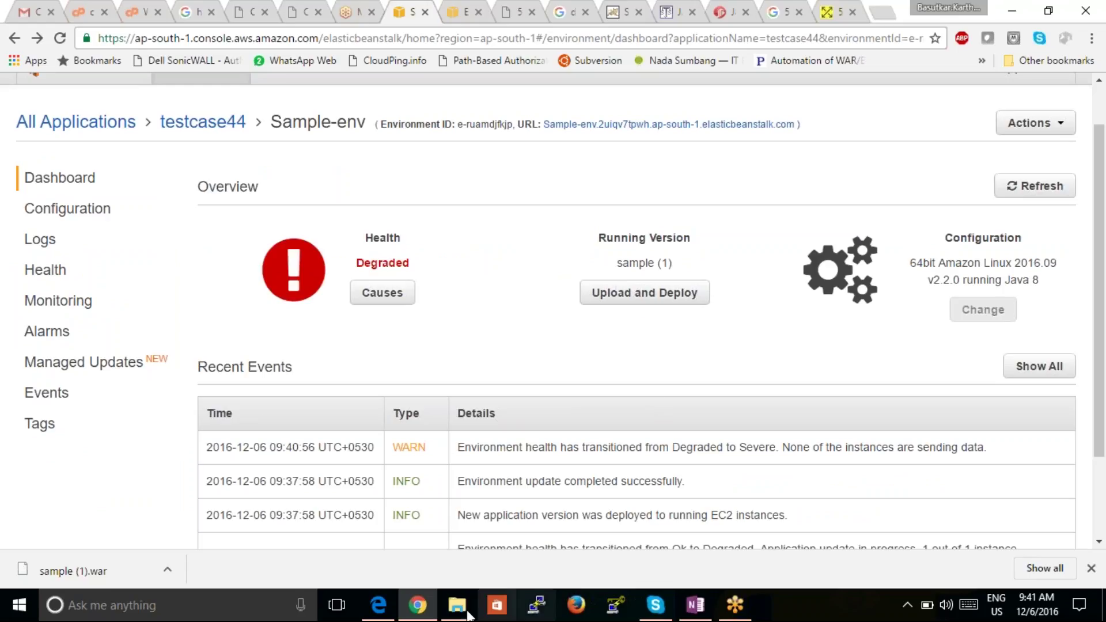
{"action": "mouse_move", "coordinate": [451, 609]}
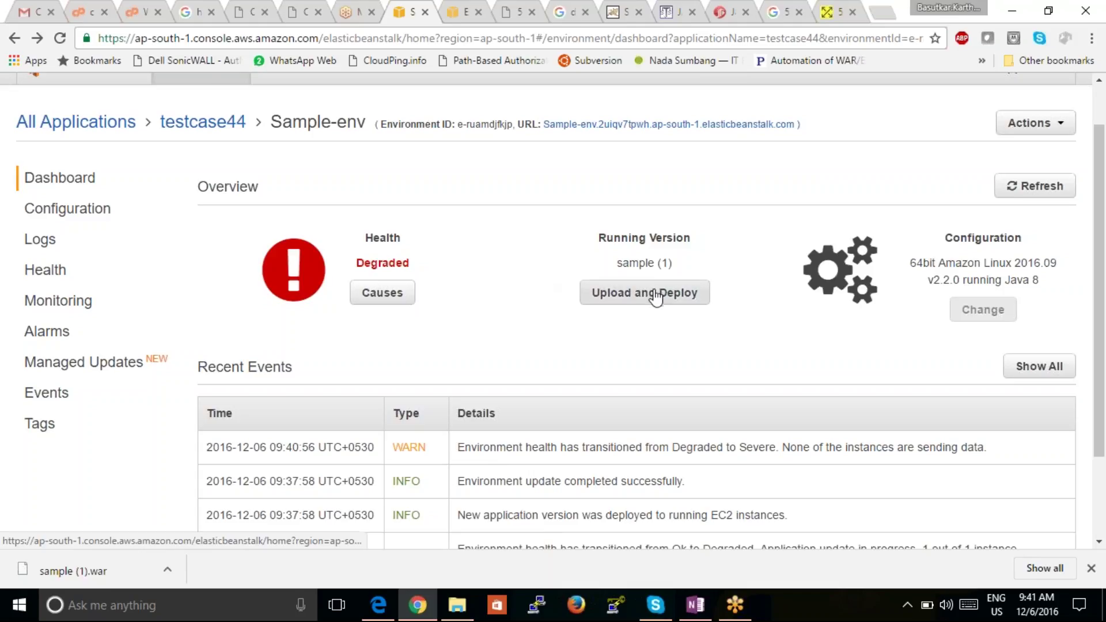
{"action": "left_click_drag", "start_coordinate": [673, 263], "coordinate": [605, 235]}
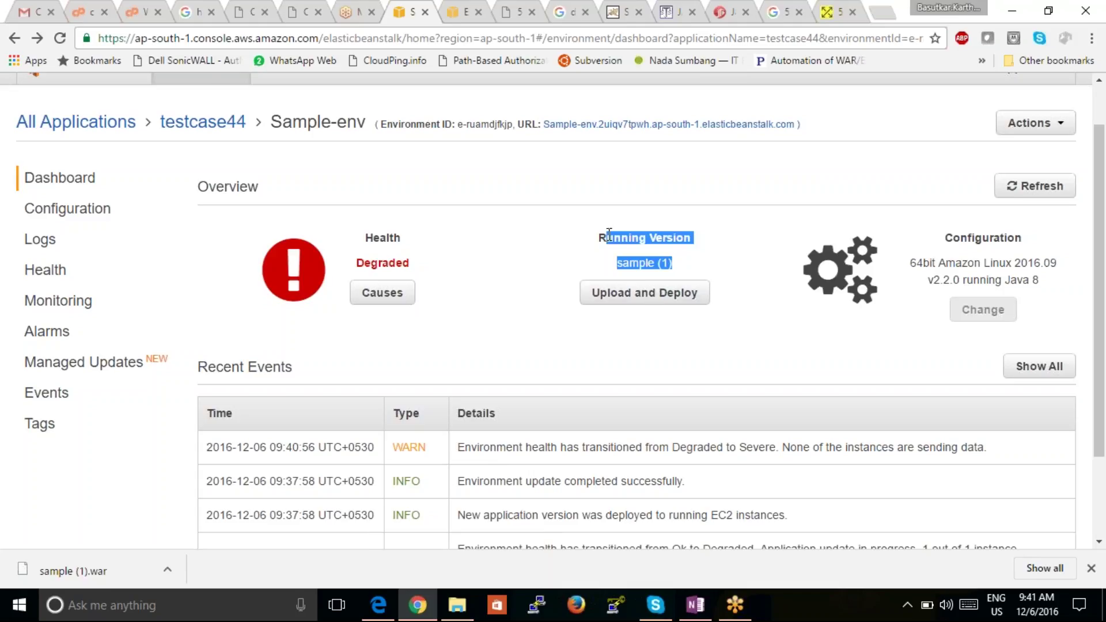
Reopen Sample-env from the list of all applications and examine the causes of its health status.
{"action": "left_click", "coordinate": [689, 260]}
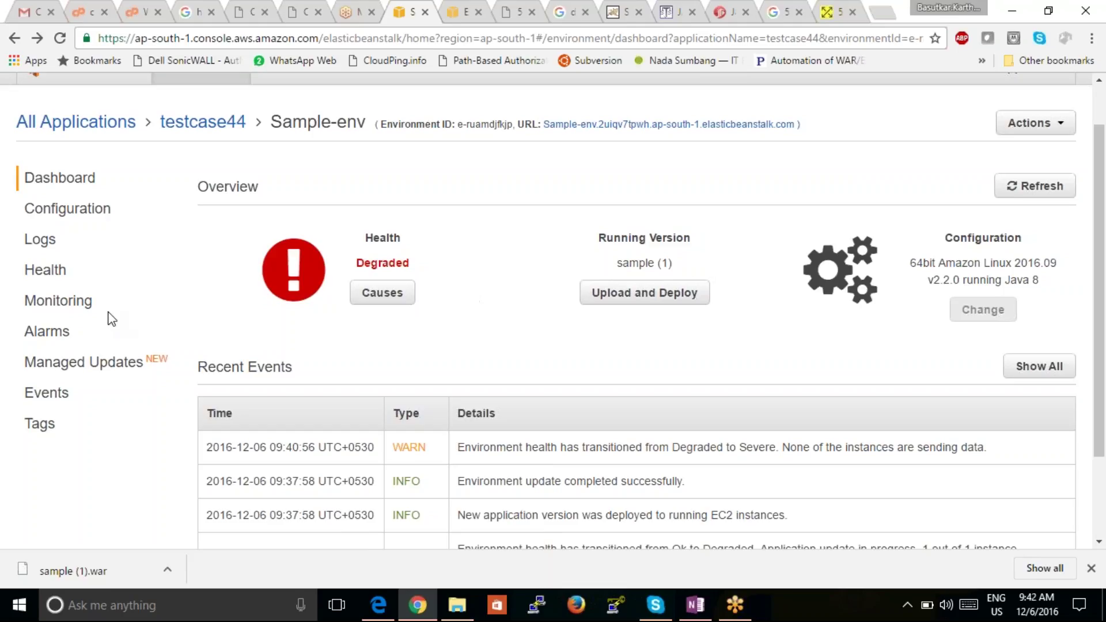
{"action": "left_click", "coordinate": [92, 122]}
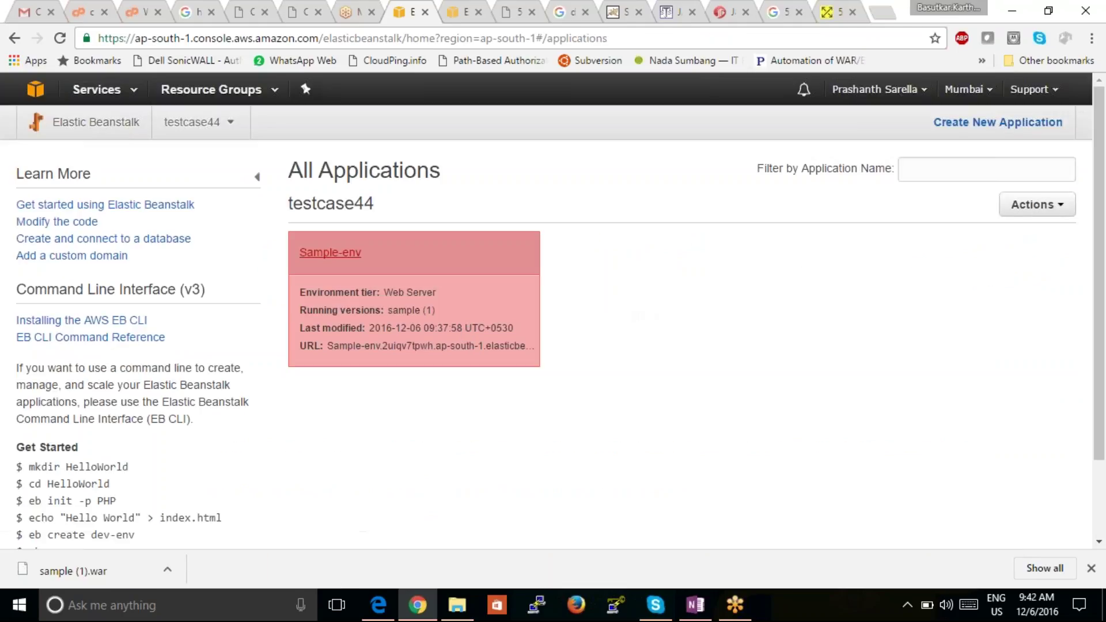
{"action": "left_click", "coordinate": [330, 265]}
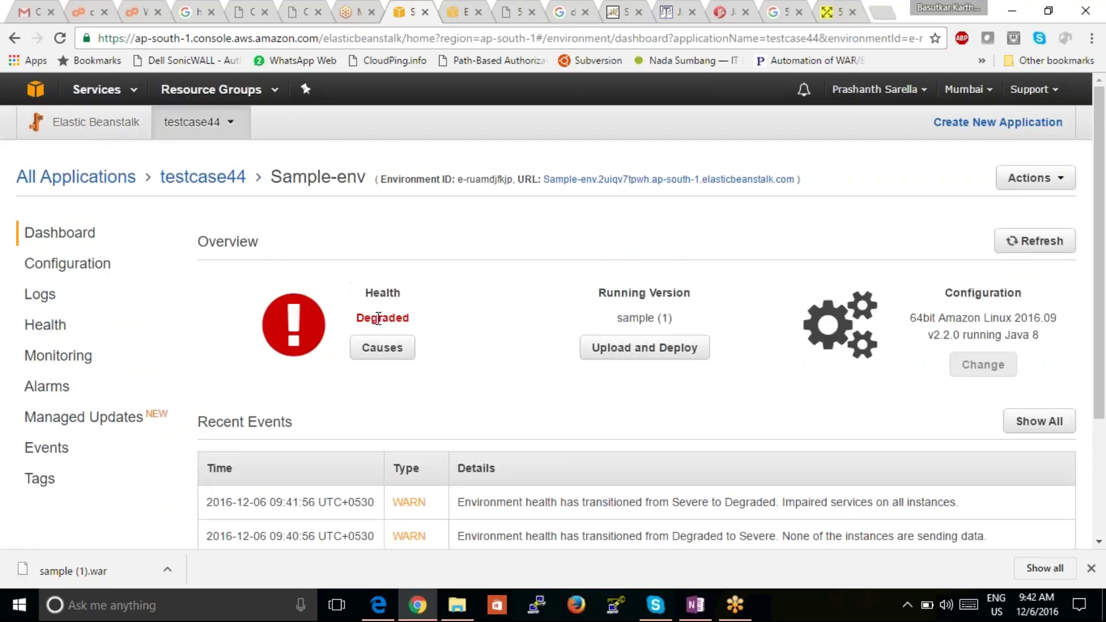
{"action": "left_click", "coordinate": [388, 352]}
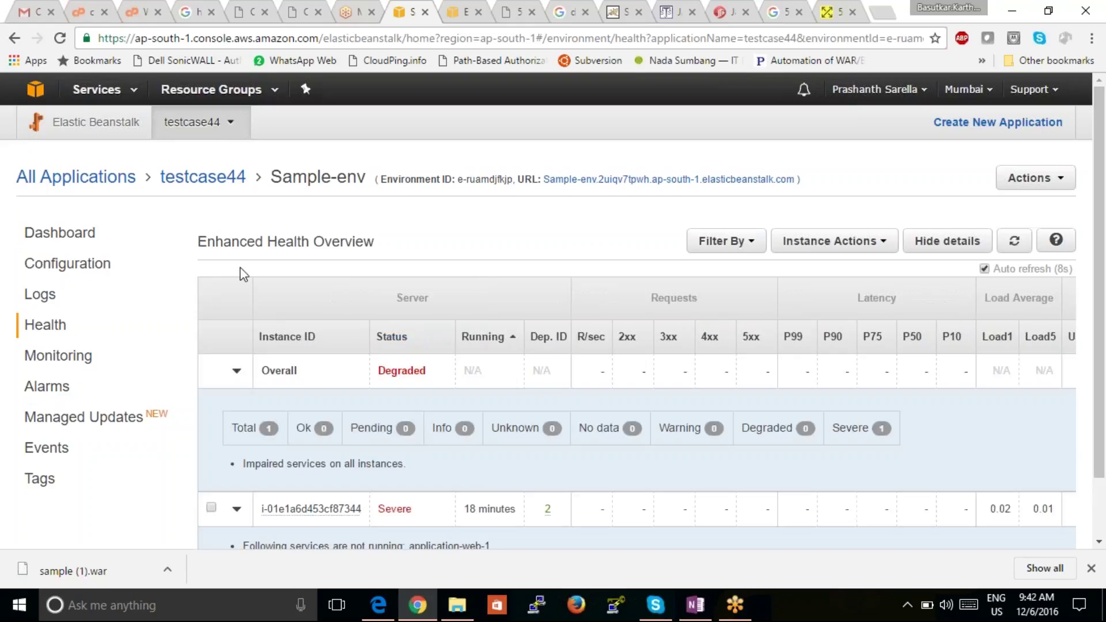
{"action": "left_click", "coordinate": [13, 38]}
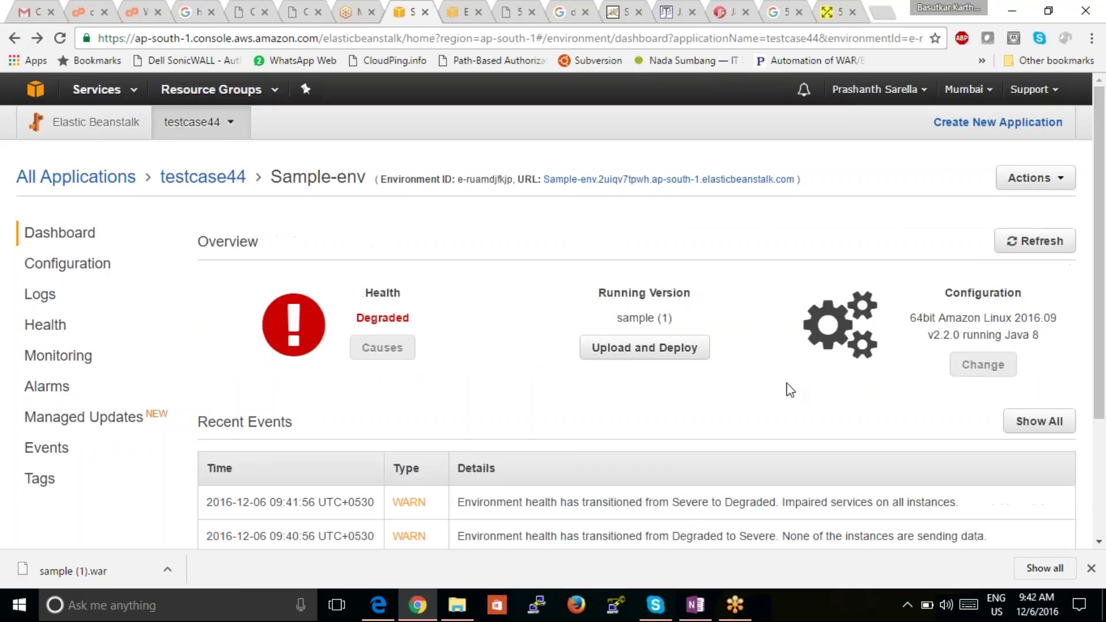
Refresh the Sample-env dashboard data and reload its page to check the environment's current health.
{"action": "left_click", "coordinate": [1052, 251]}
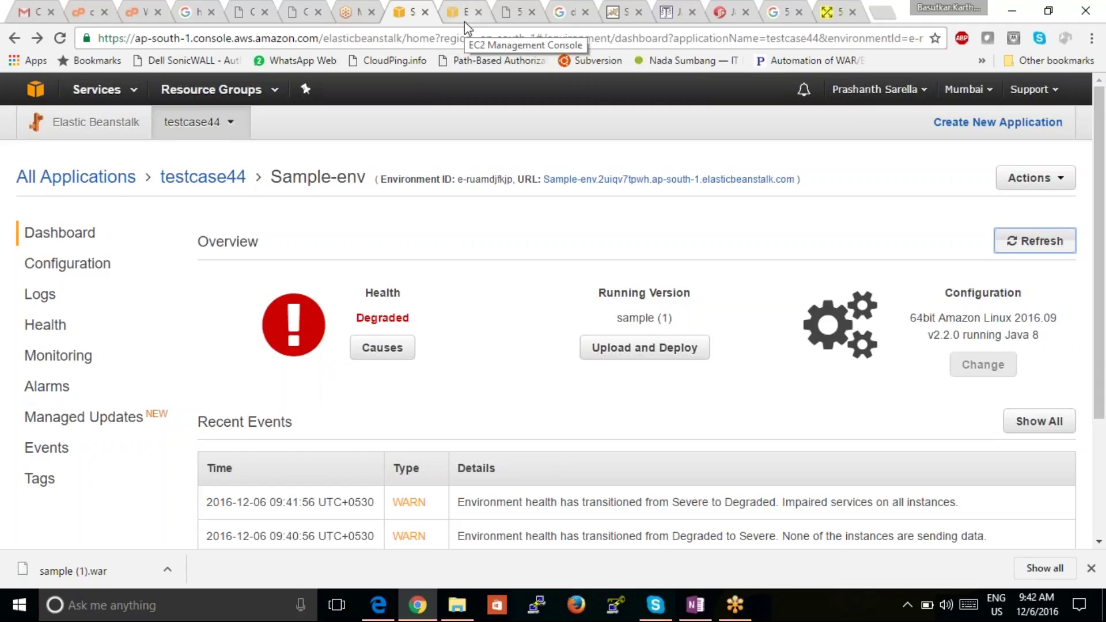
{"action": "left_click", "coordinate": [60, 41]}
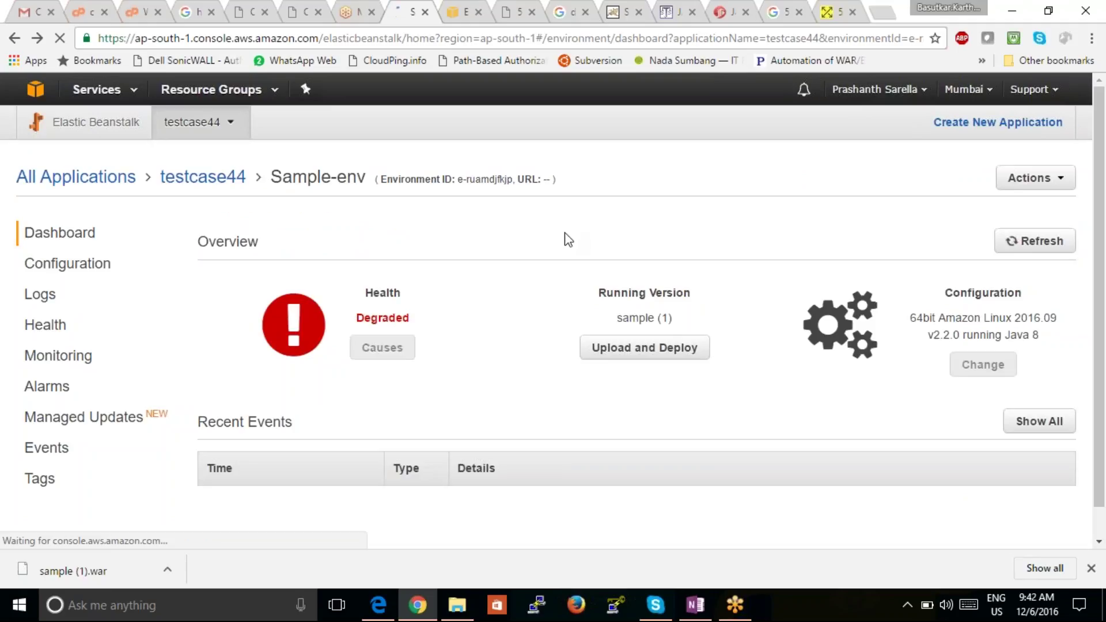
{"action": "left_click", "coordinate": [1026, 251]}
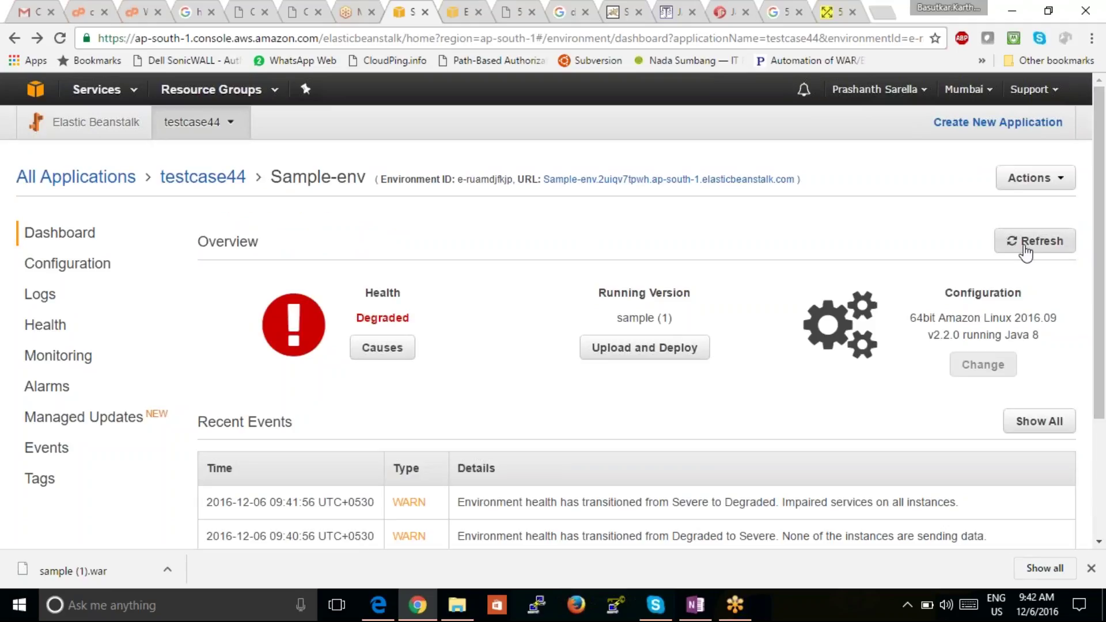
{"action": "left_click", "coordinate": [1025, 251]}
Start a new environment for the testcase44 application with the Web server environment tier.
{"action": "left_click", "coordinate": [96, 184]}
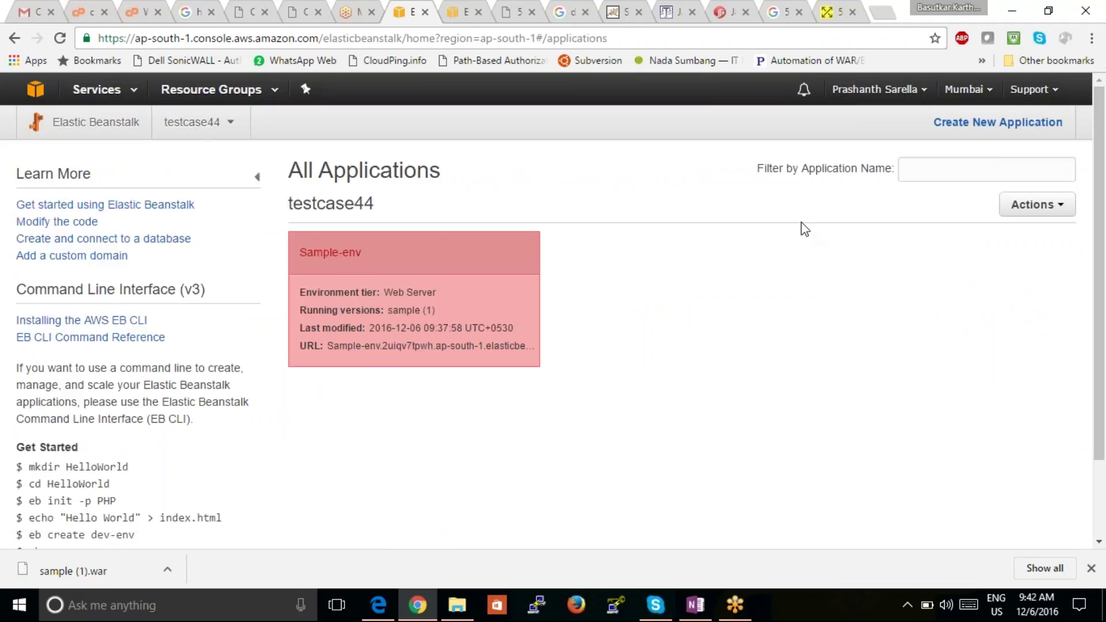
{"action": "left_click", "coordinate": [1036, 207]}
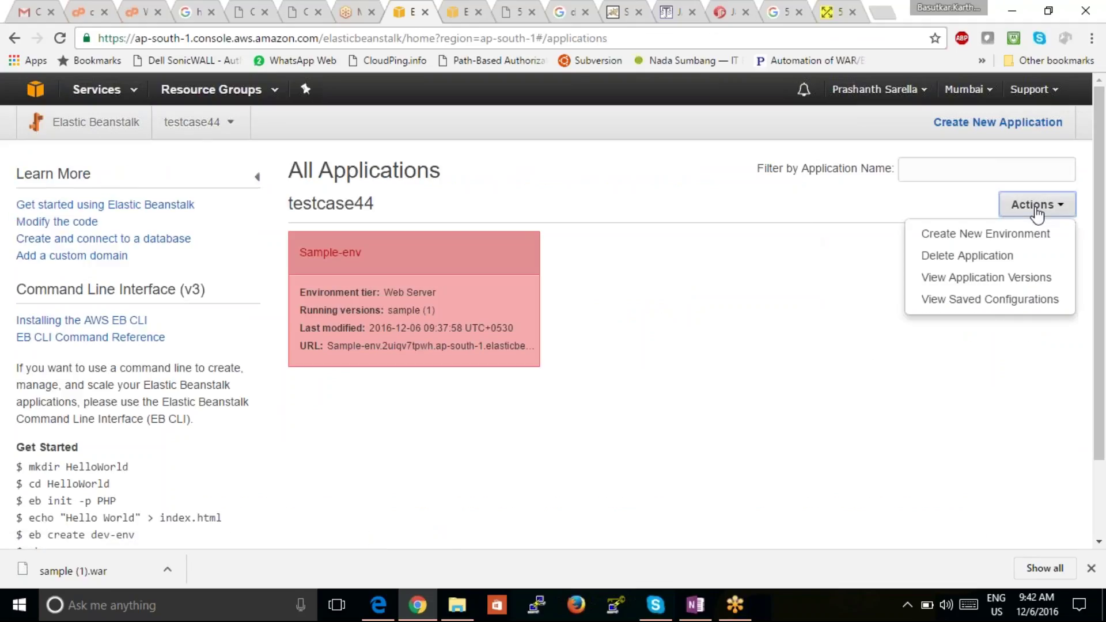
{"action": "left_click", "coordinate": [1002, 234]}
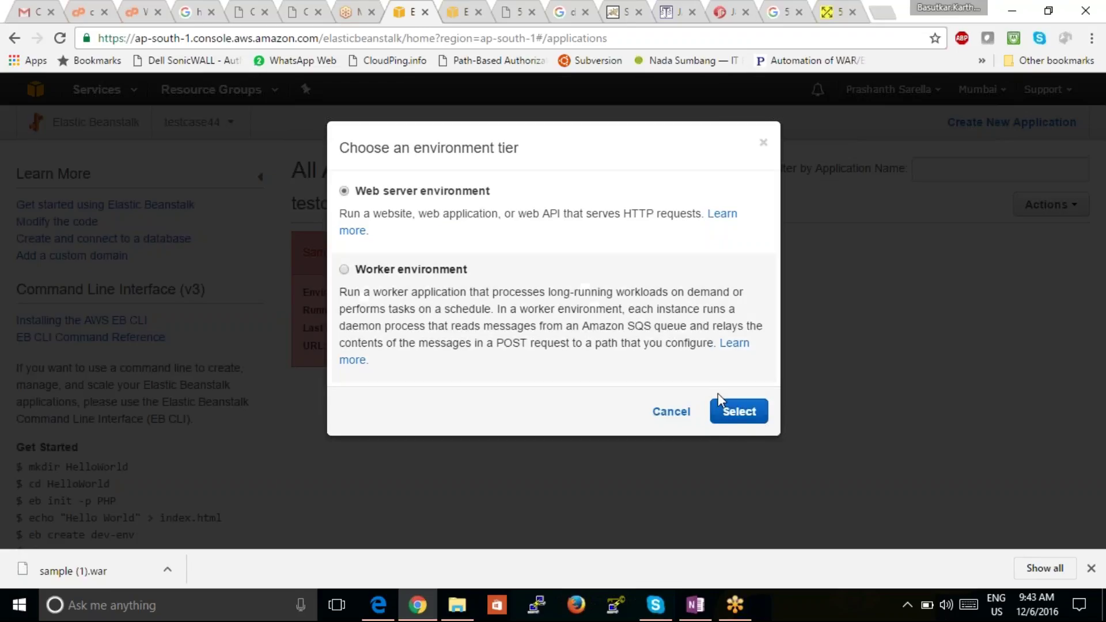
{"action": "left_click", "coordinate": [718, 411]}
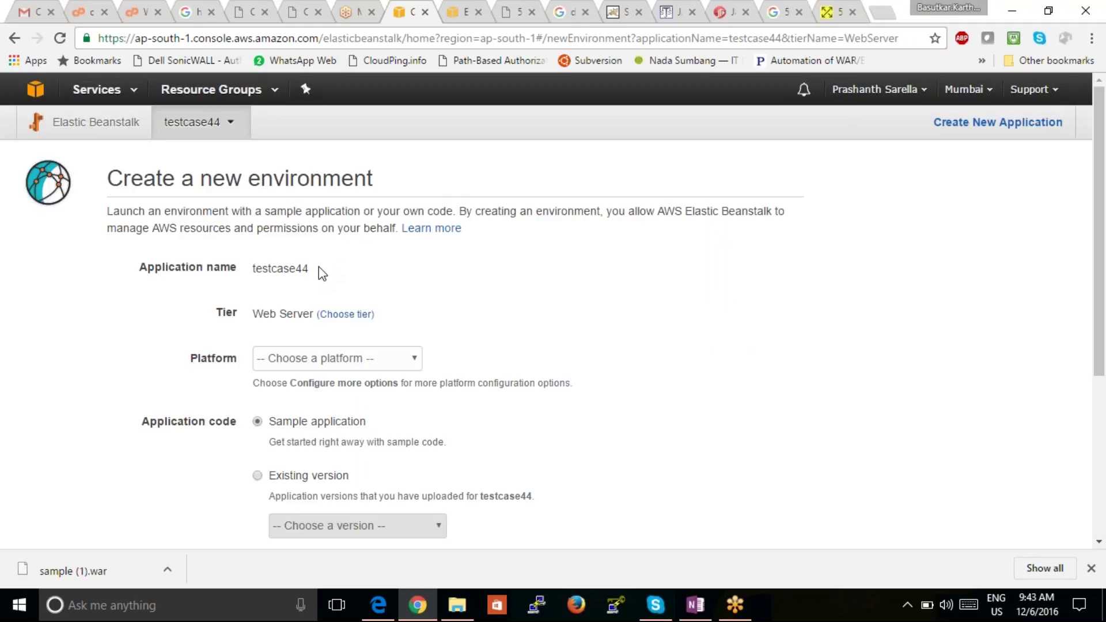
Set the new environment's platform to the preconfigured Tomcat option.
{"action": "left_click_drag", "start_coordinate": [310, 269], "coordinate": [268, 268]}
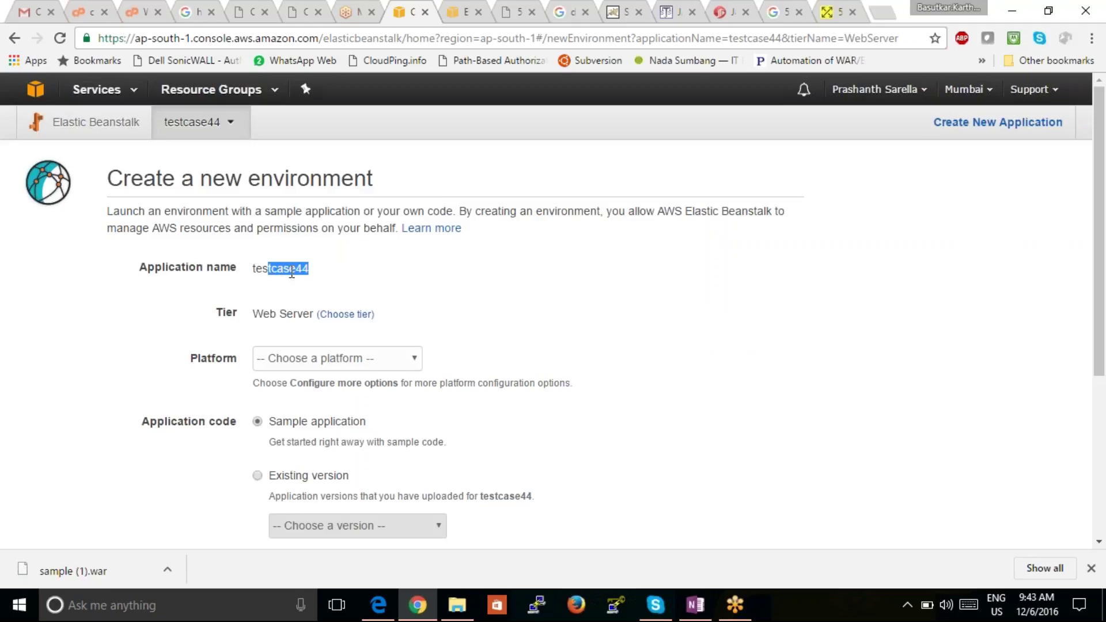
{"action": "left_click", "coordinate": [335, 282]}
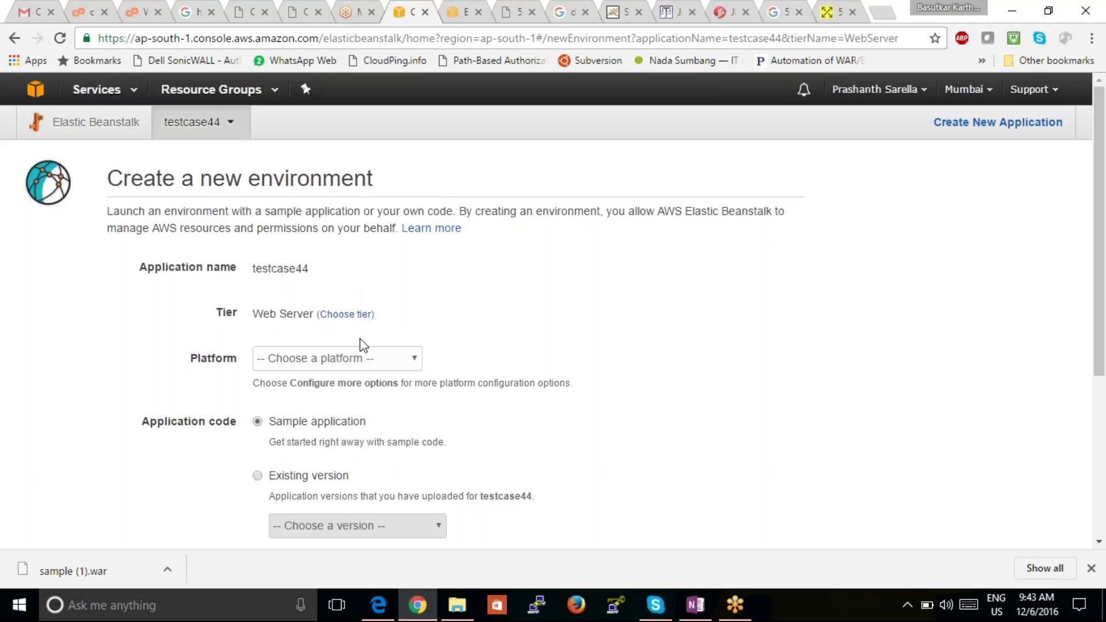
{"action": "left_click", "coordinate": [395, 361]}
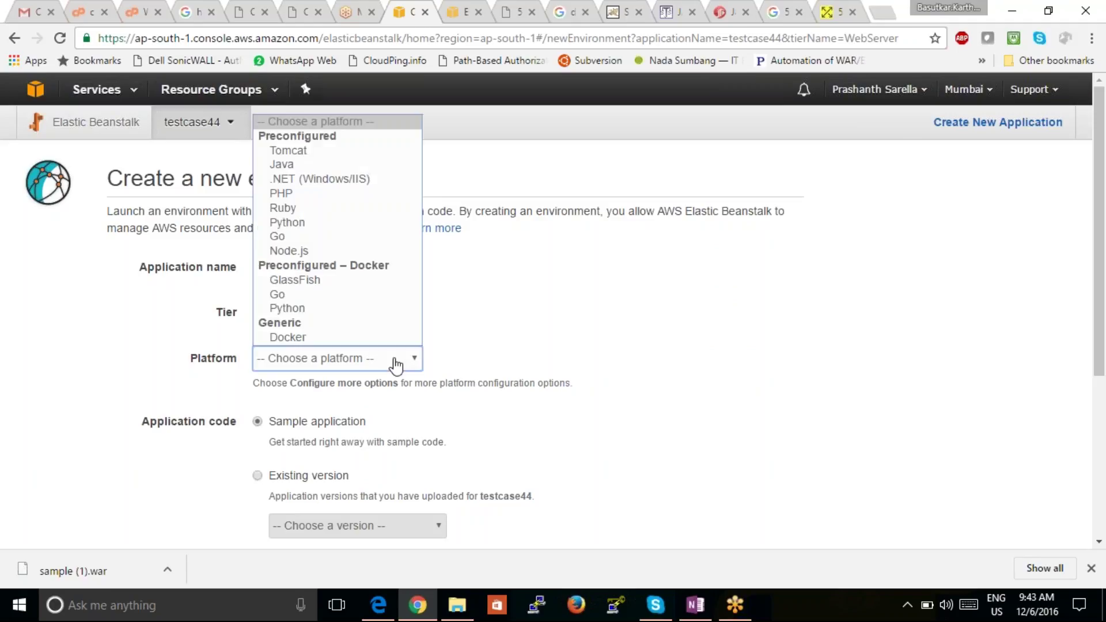
{"action": "left_click", "coordinate": [329, 151]}
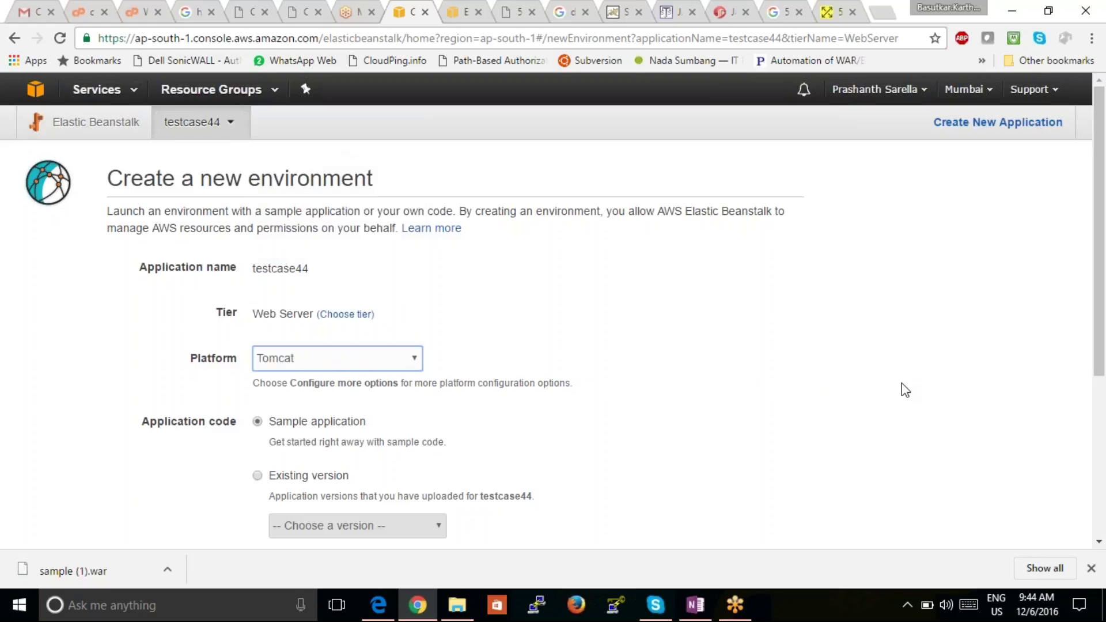
Choose to upload your own code for the new environment and open the source bundle upload form.
{"action": "left_click_drag", "start_coordinate": [1099, 294], "coordinate": [1099, 363]}
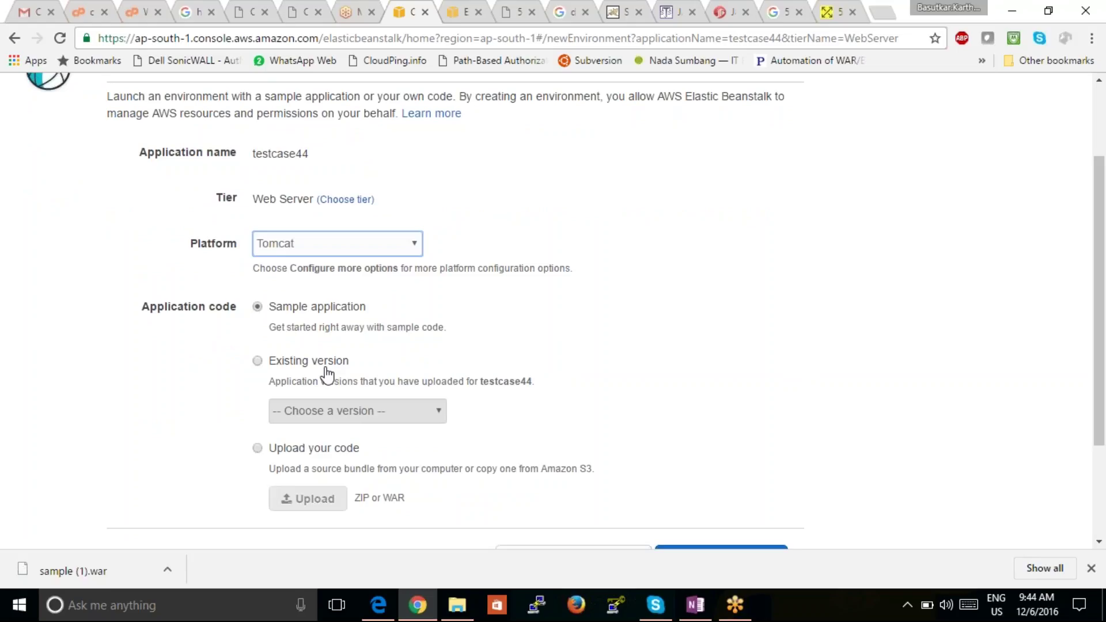
{"action": "left_click", "coordinate": [258, 448]}
{"action": "left_click", "coordinate": [327, 507]}
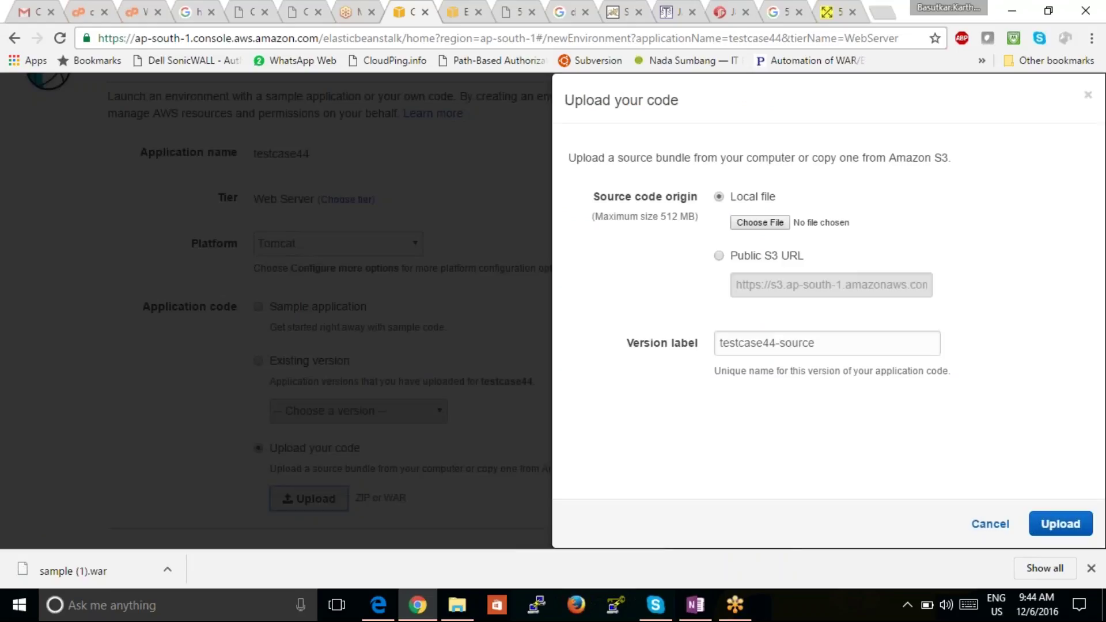
{"action": "left_click", "coordinate": [768, 223]}
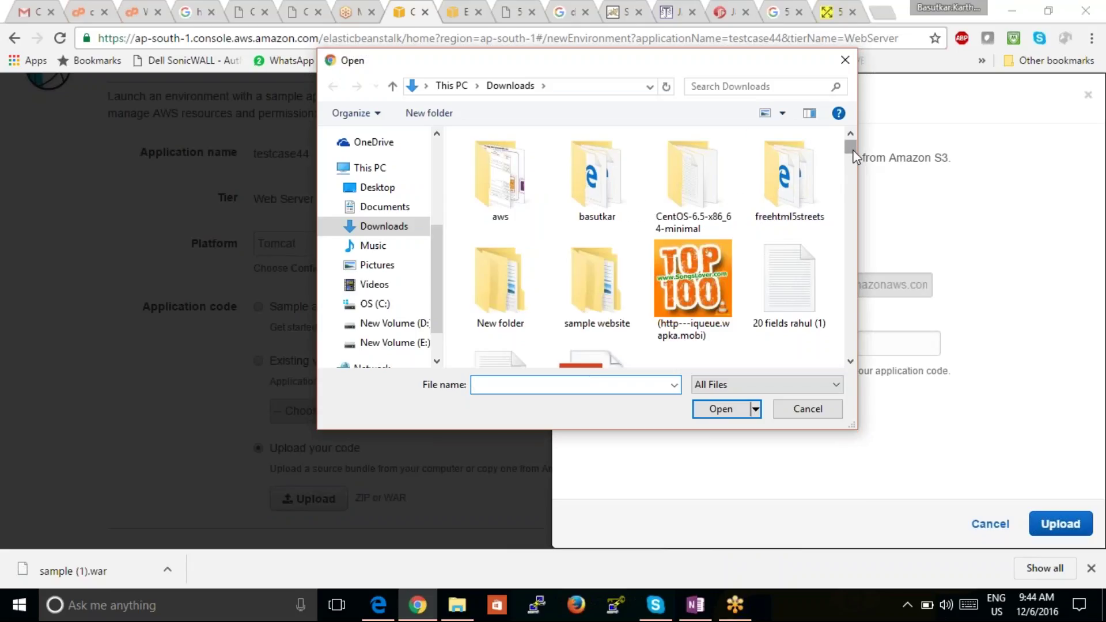
{"action": "scroll", "coordinate": [854, 155], "scroll_direction": "down", "scroll_amount": 5}
{"action": "type", "text": "s"}
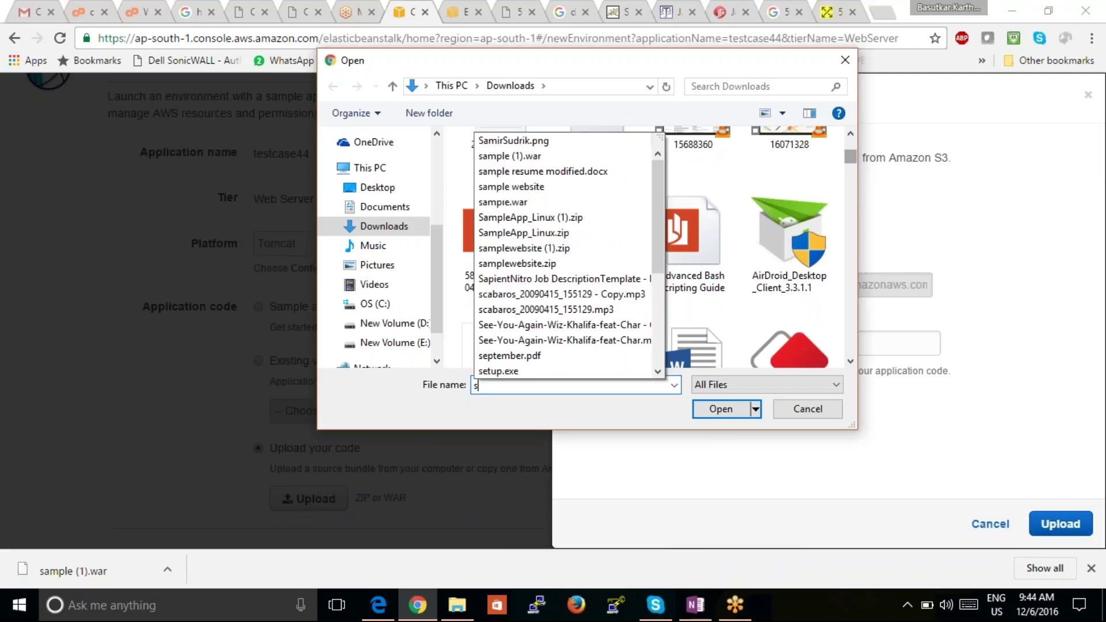
{"action": "type", "text": "am"}
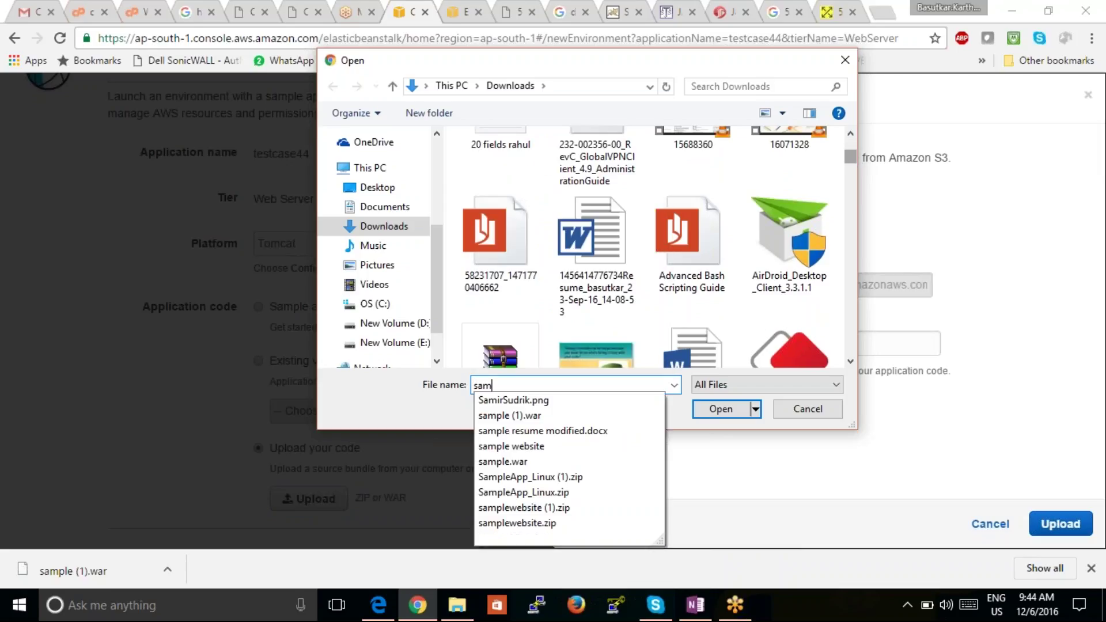
{"action": "left_click", "coordinate": [541, 415]}
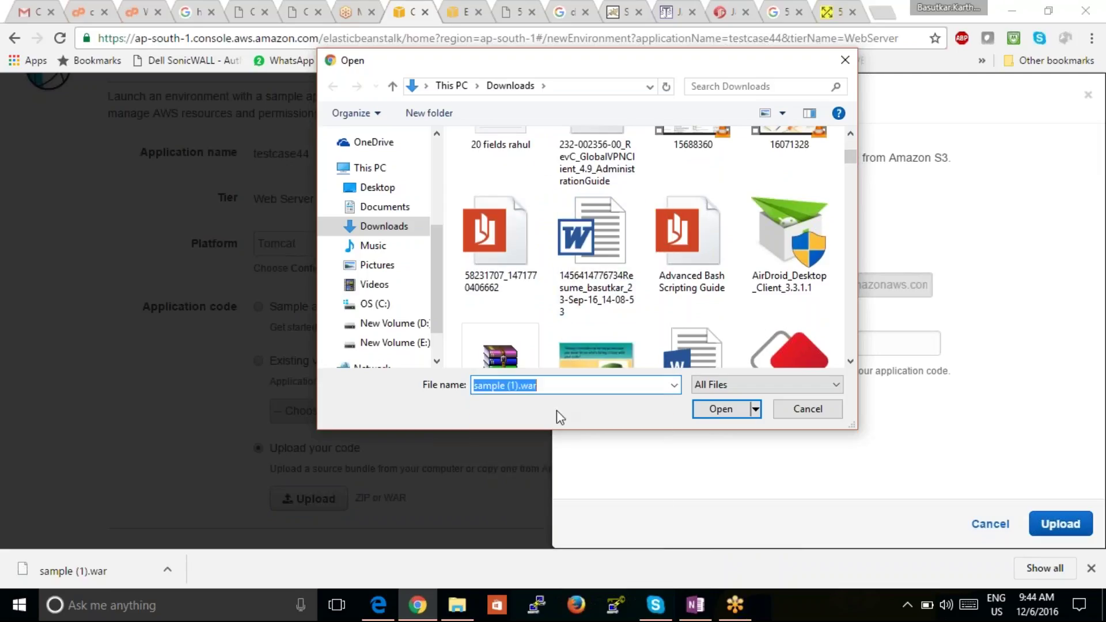
{"action": "left_click", "coordinate": [714, 409]}
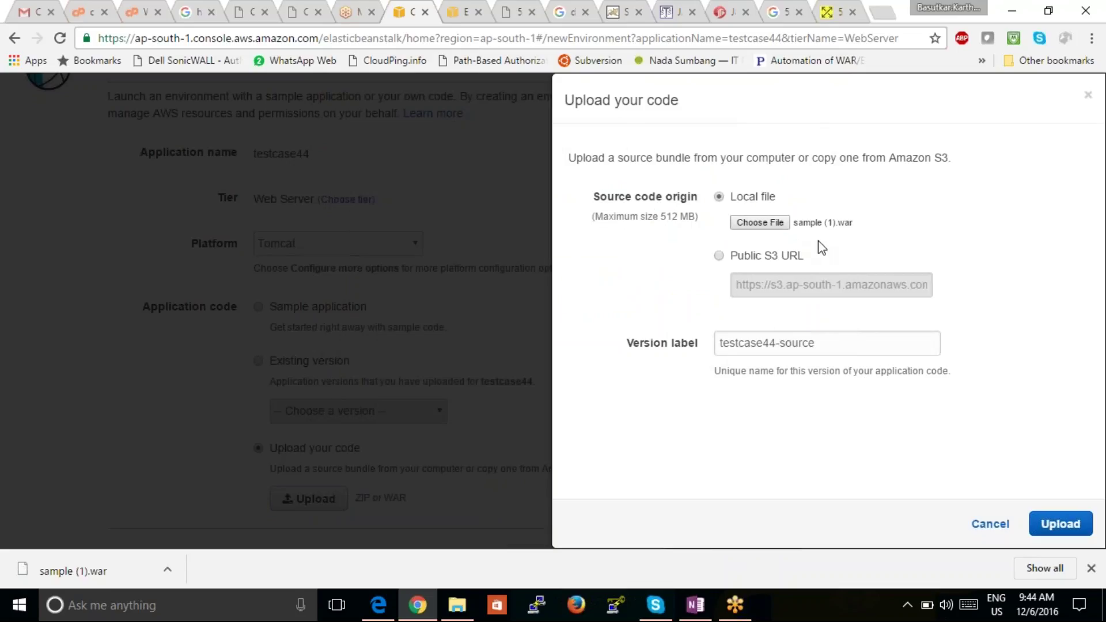
{"action": "left_click", "coordinate": [859, 224]}
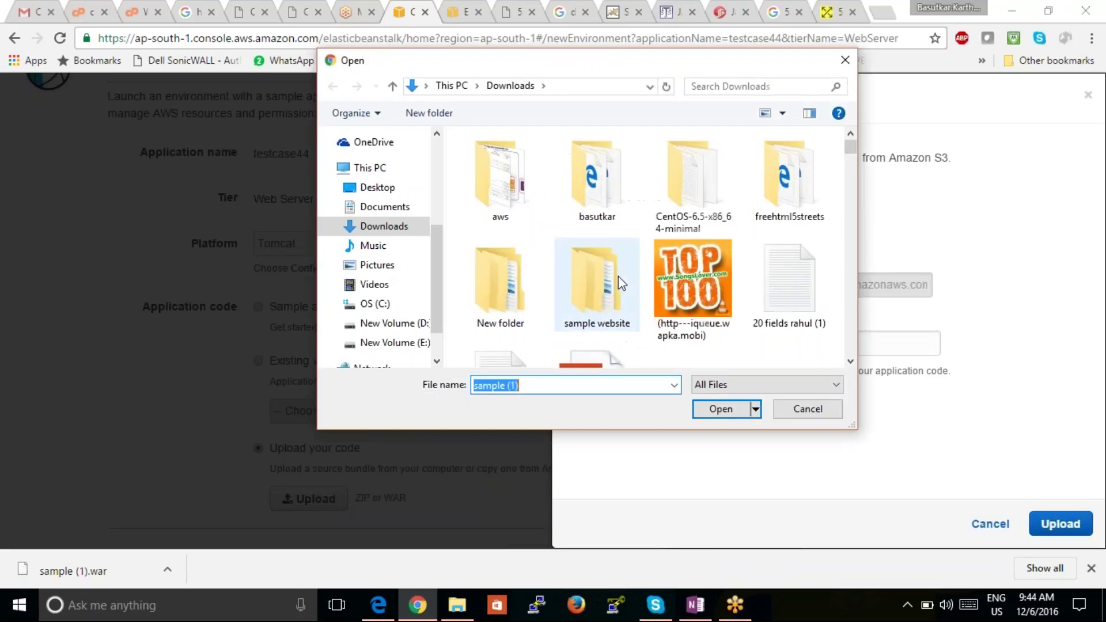
{"action": "left_click", "coordinate": [807, 409]}
Choose sample (1).war from the Downloads folder as the local source code file.
{"action": "left_click", "coordinate": [758, 223]}
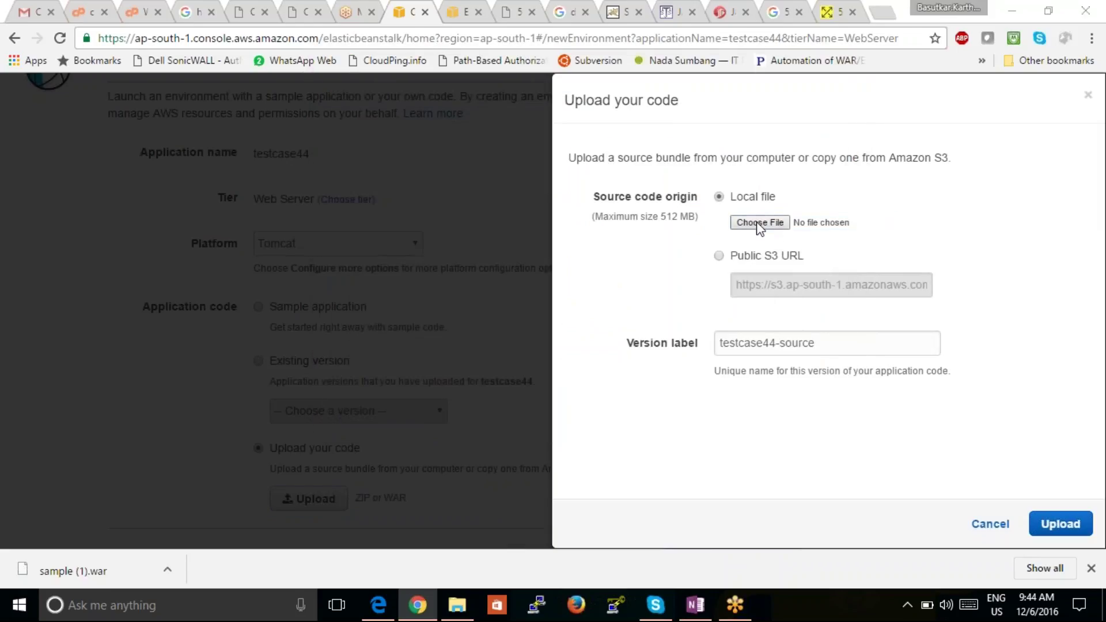
{"action": "type", "text": "sampl"}
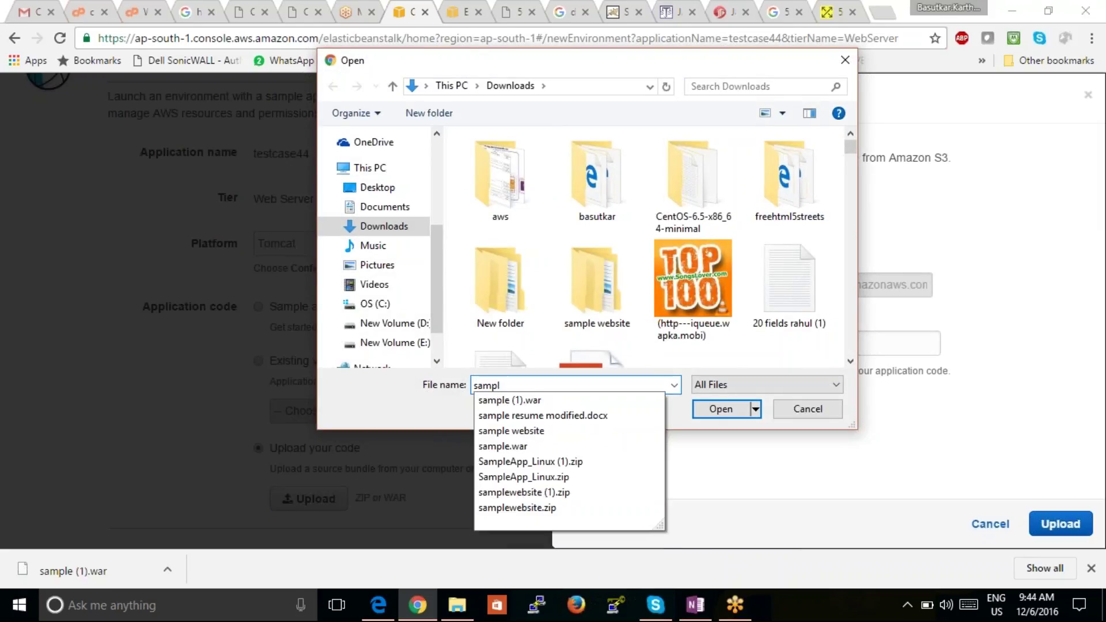
{"action": "left_click", "coordinate": [513, 402]}
{"action": "left_click", "coordinate": [716, 411]}
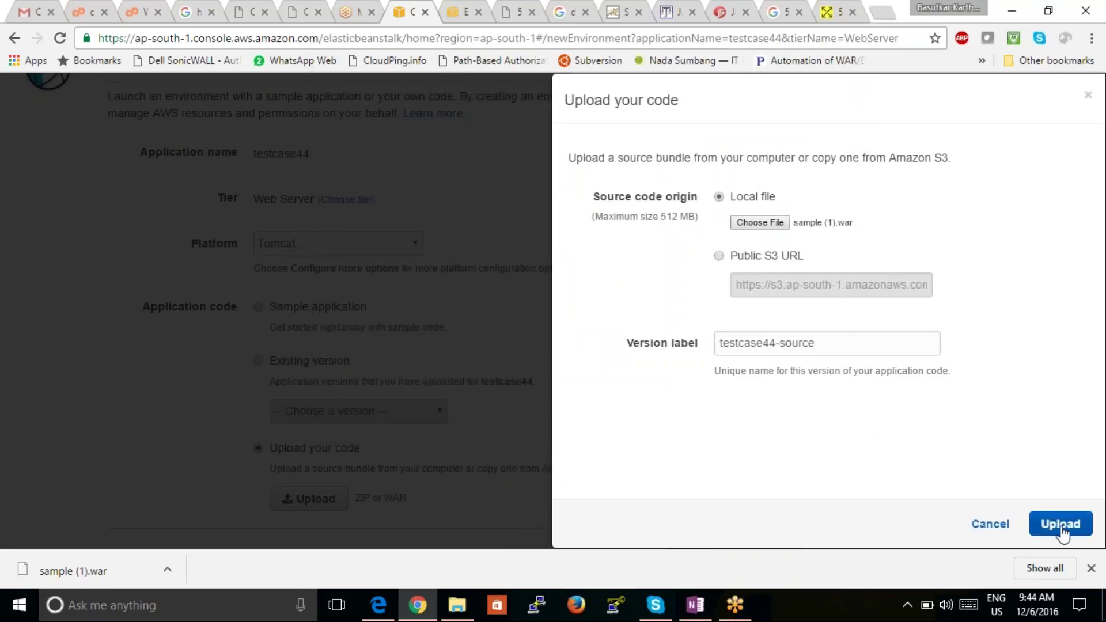
Upload the source bundle with the version label testcase44-sourcev1 and submit the new environment for creation.
{"action": "left_click", "coordinate": [825, 349]}
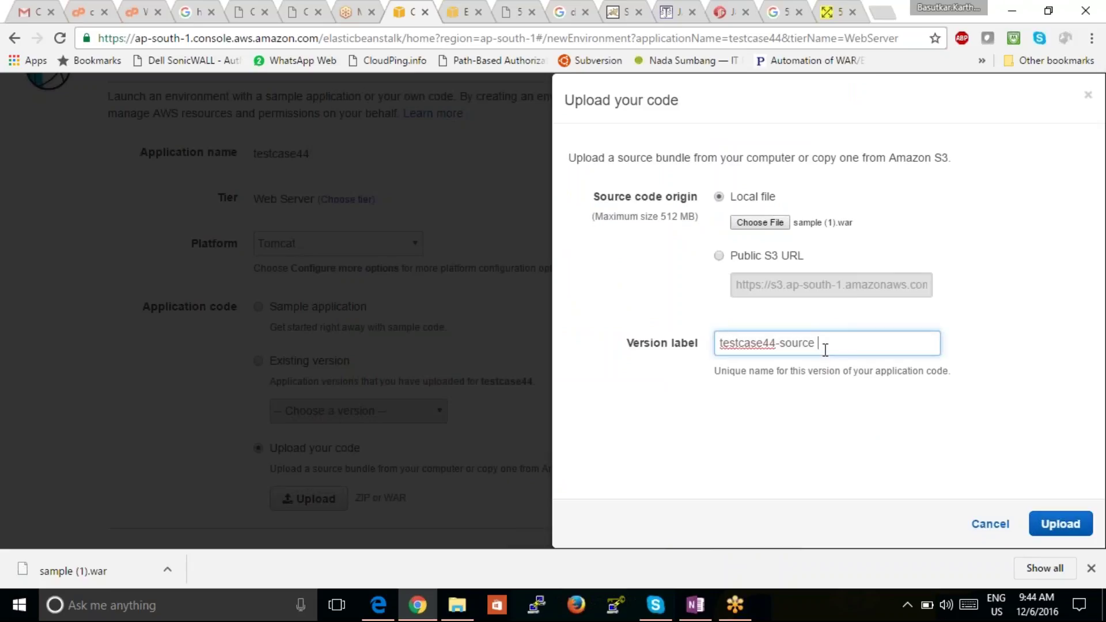
{"action": "type", "text": "v1"}
{"action": "left_click", "coordinate": [1073, 525]}
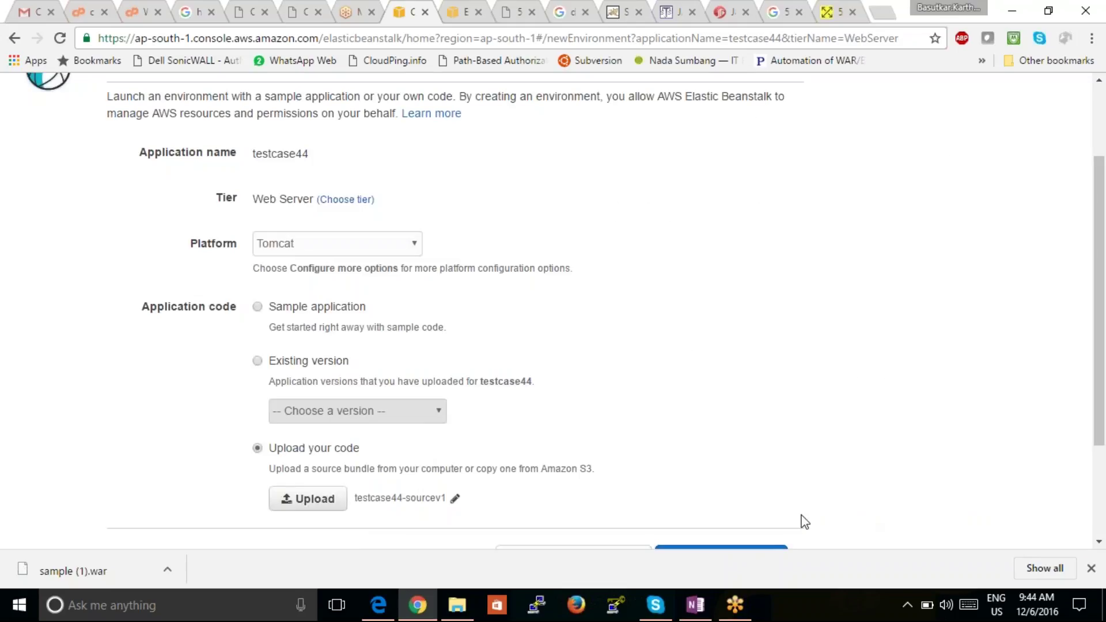
{"action": "scroll", "coordinate": [1101, 274], "scroll_direction": "down", "scroll_amount": 3}
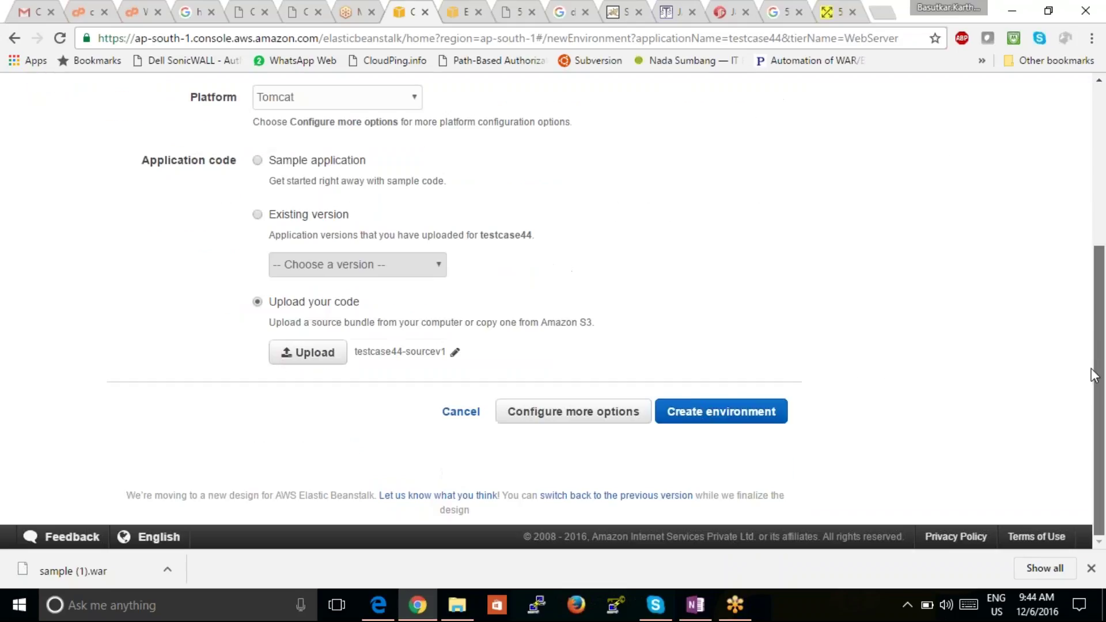
{"action": "left_click", "coordinate": [714, 415]}
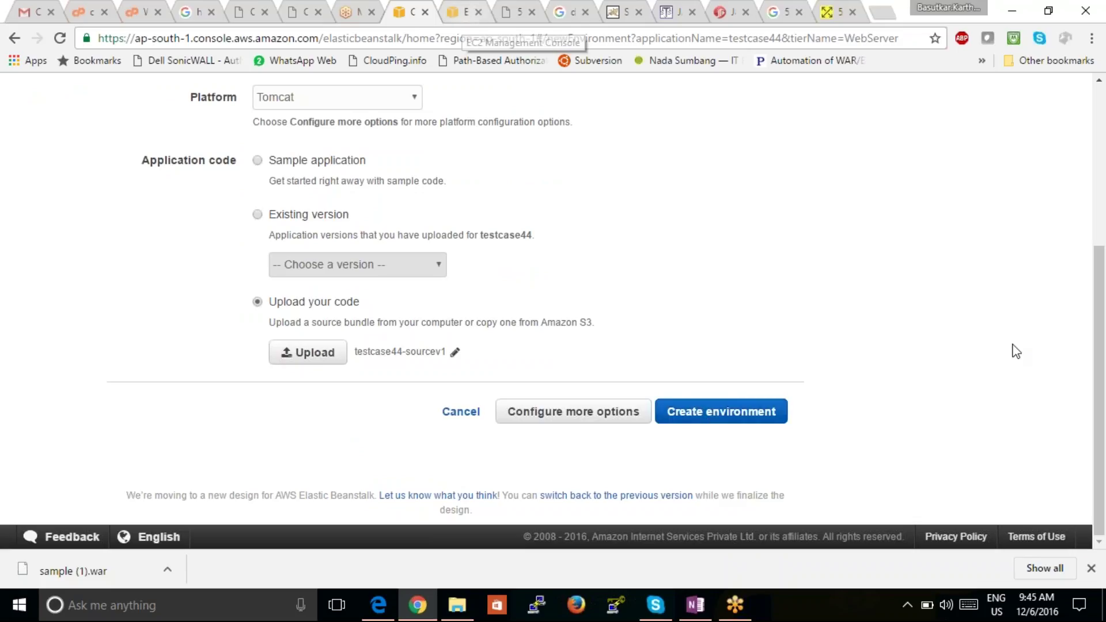
Return to Elastic Beanstalk through the AWS console home and open the Sample-env dashboard.
{"action": "left_click_drag", "start_coordinate": [1097, 358], "coordinate": [1099, 202]}
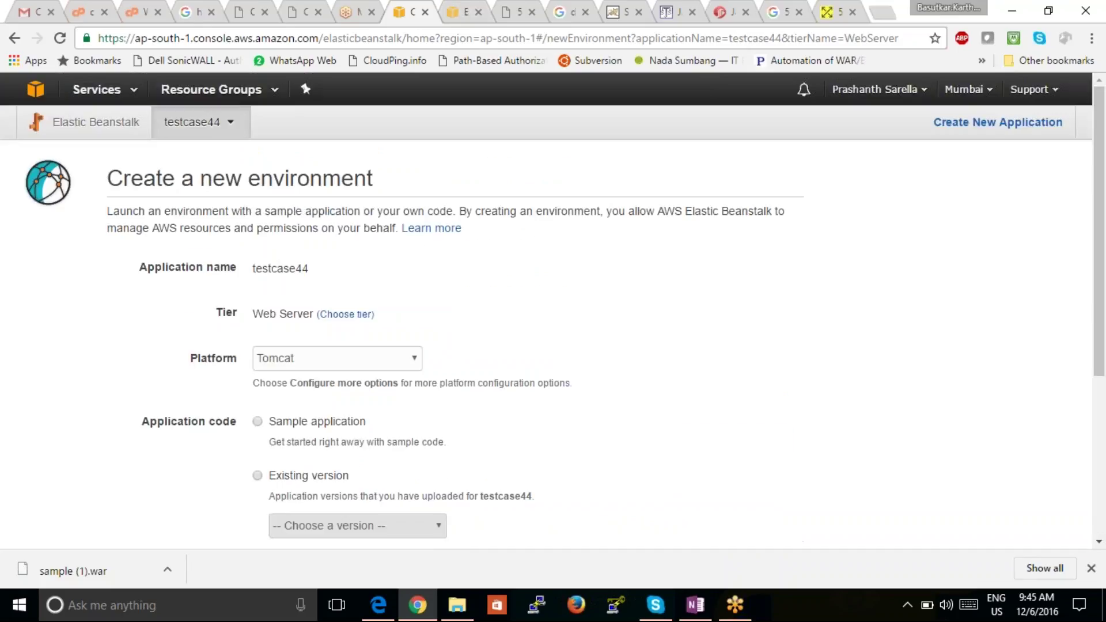
{"action": "left_click", "coordinate": [39, 90]}
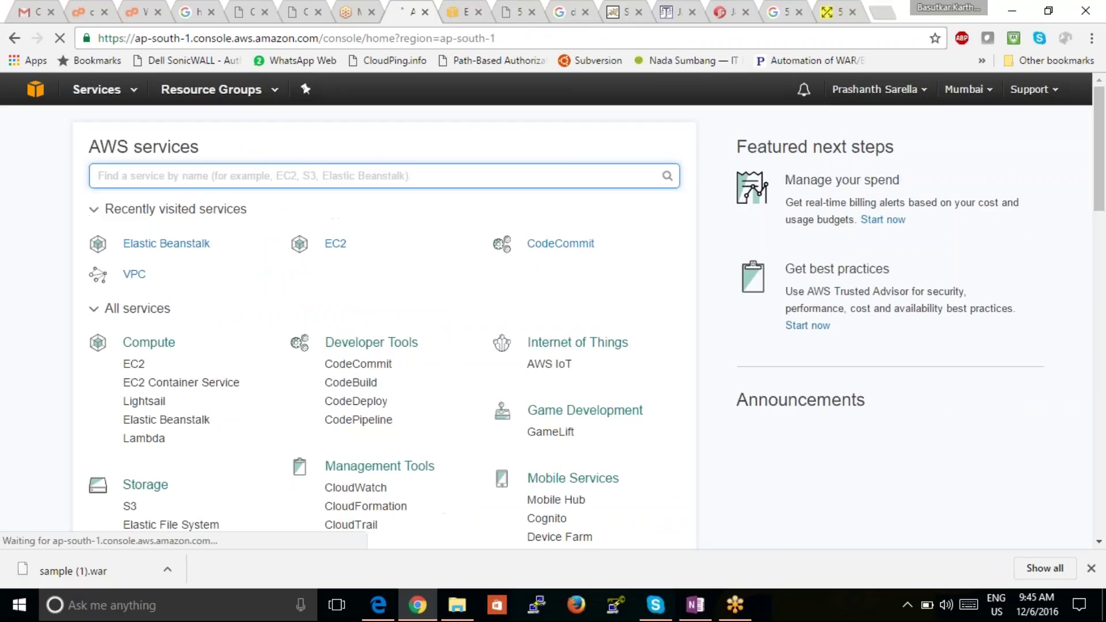
{"action": "left_click", "coordinate": [187, 249]}
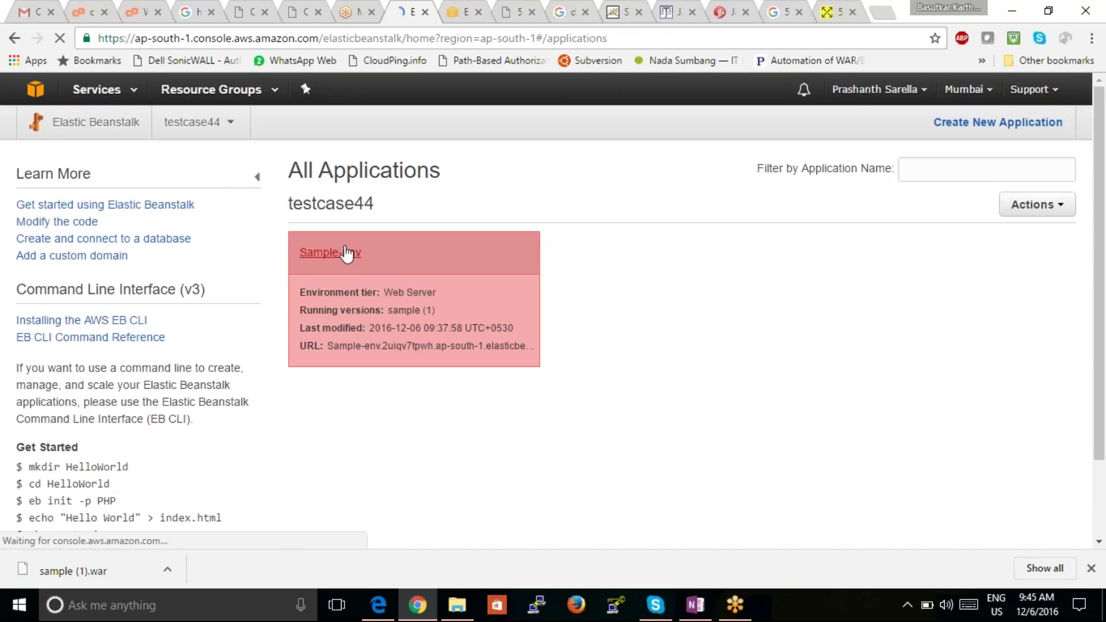
{"action": "left_click", "coordinate": [391, 266]}
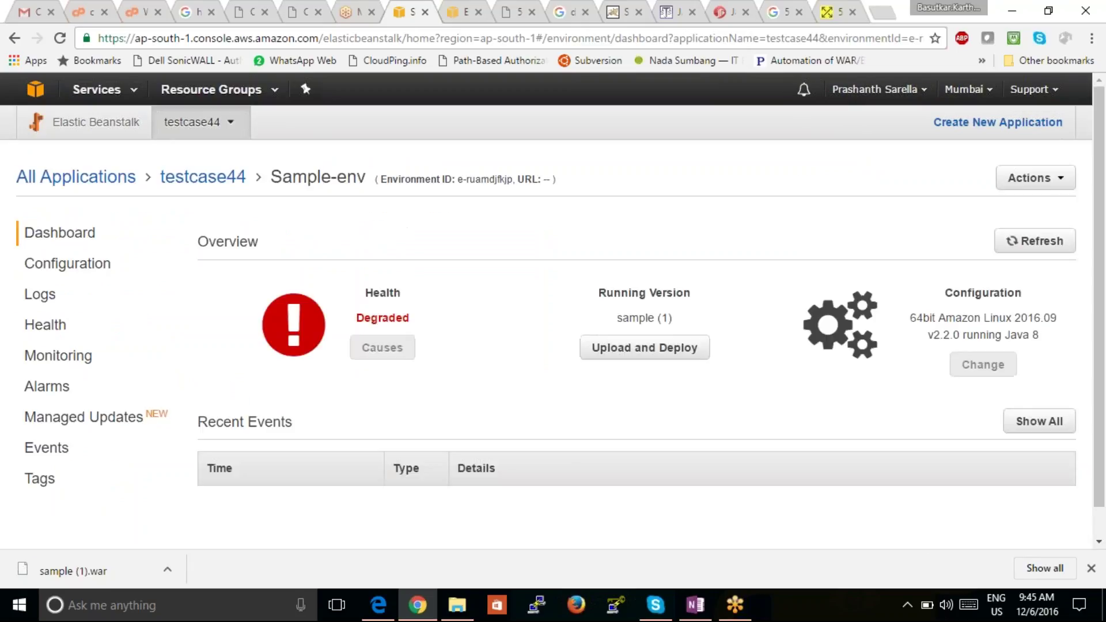
Terminate the Sample-env environment and confirm the termination.
{"action": "left_click", "coordinate": [1031, 178]}
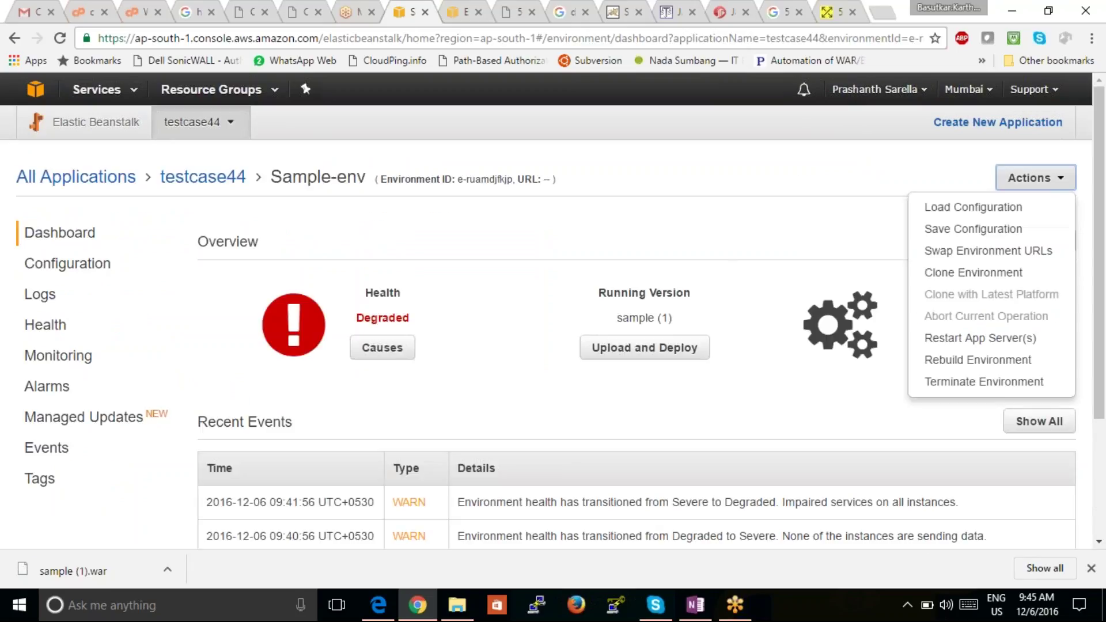
{"action": "left_click", "coordinate": [978, 383]}
{"action": "left_click", "coordinate": [741, 397]}
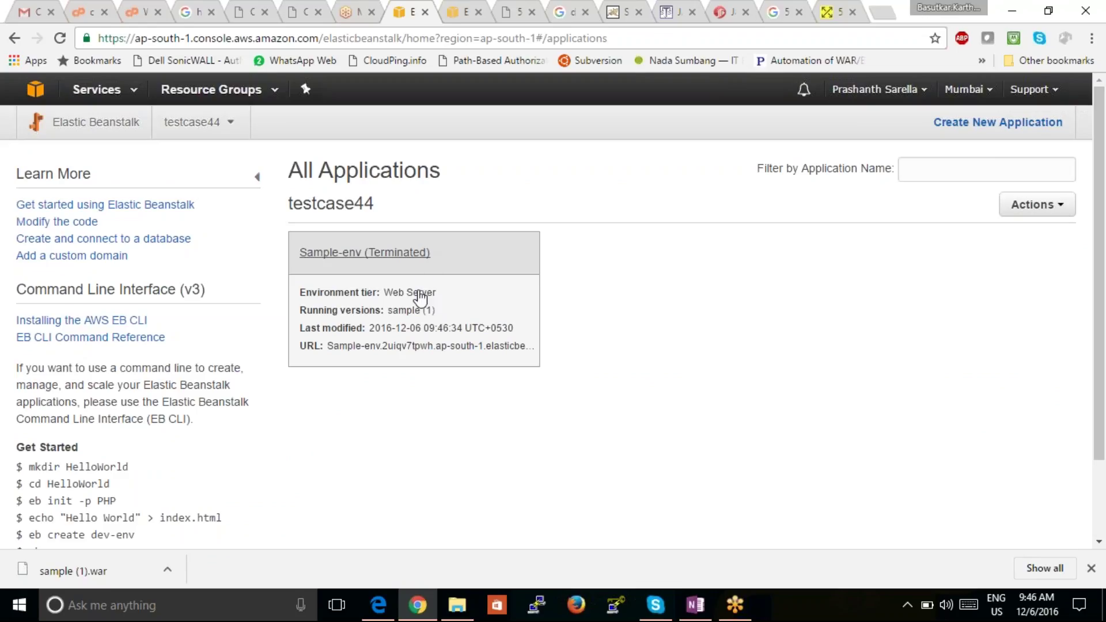
Start a new web server environment for the testcase44 application and set its platform to Tomcat.
{"action": "left_click", "coordinate": [1038, 204]}
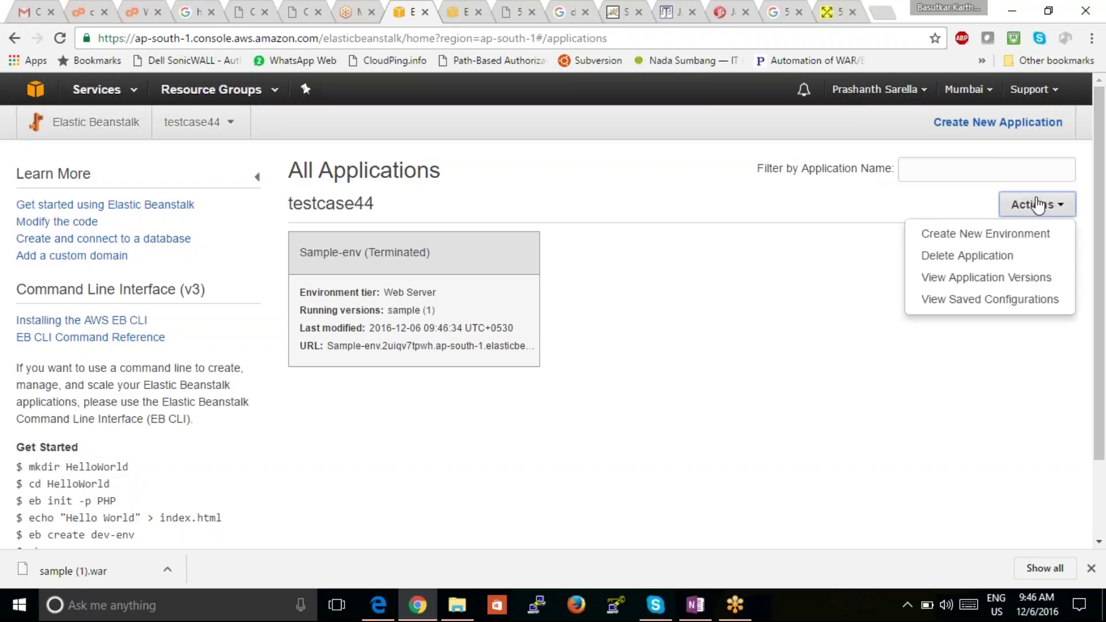
{"action": "left_click", "coordinate": [991, 239]}
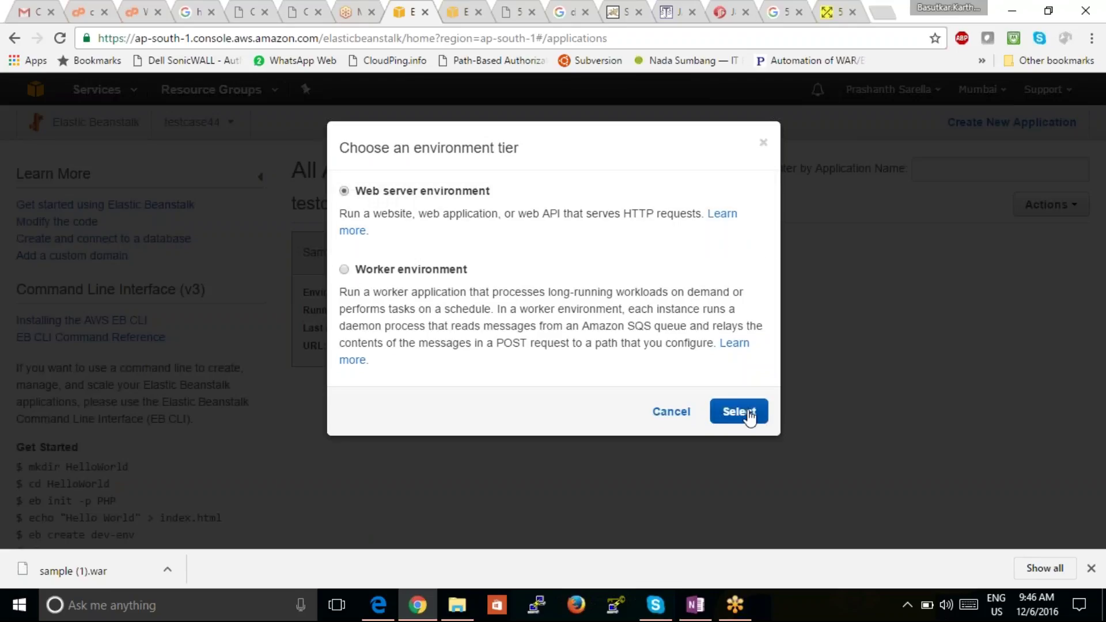
{"action": "left_click", "coordinate": [749, 415]}
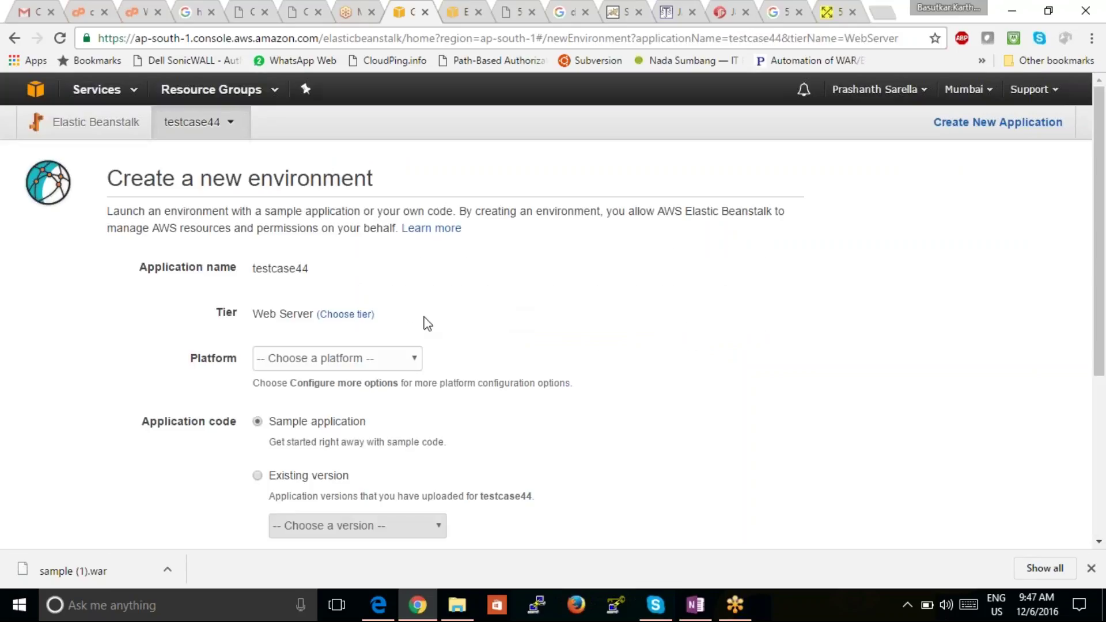
{"action": "left_click", "coordinate": [403, 357]}
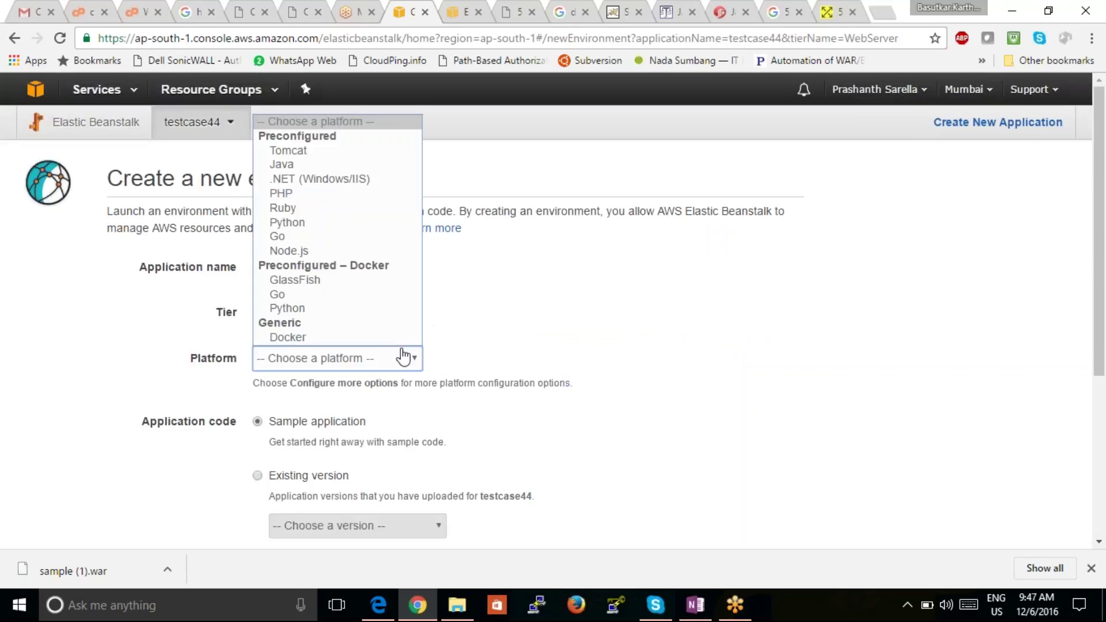
{"action": "left_click", "coordinate": [341, 152]}
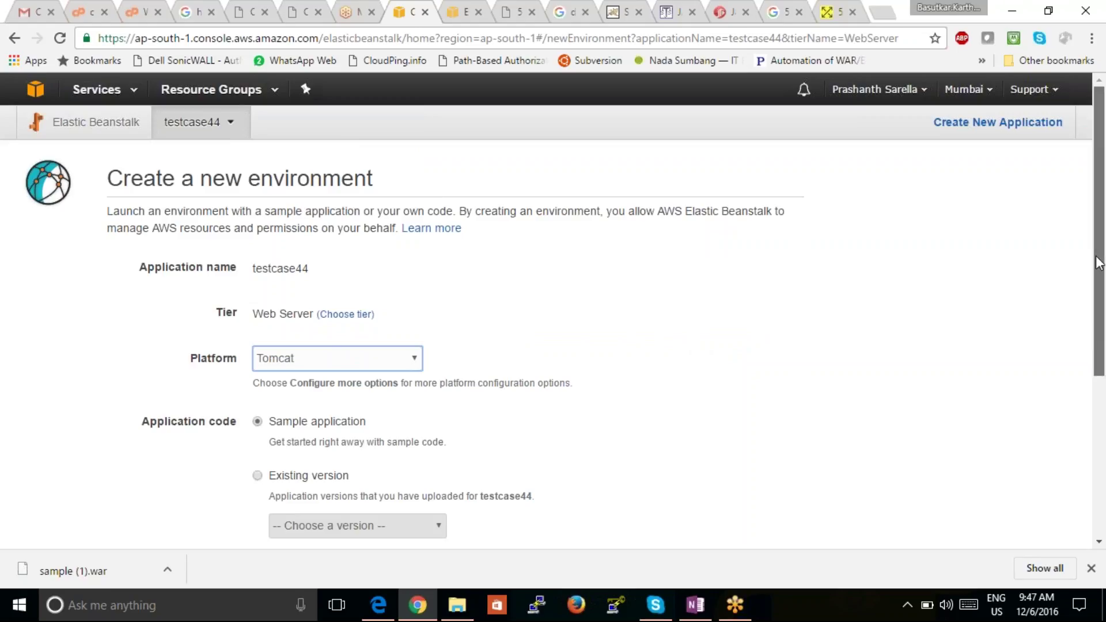
Choose to upload custom application code for the new environment and select the local file sample (1).war.
{"action": "left_click_drag", "start_coordinate": [1098, 262], "coordinate": [1097, 357]}
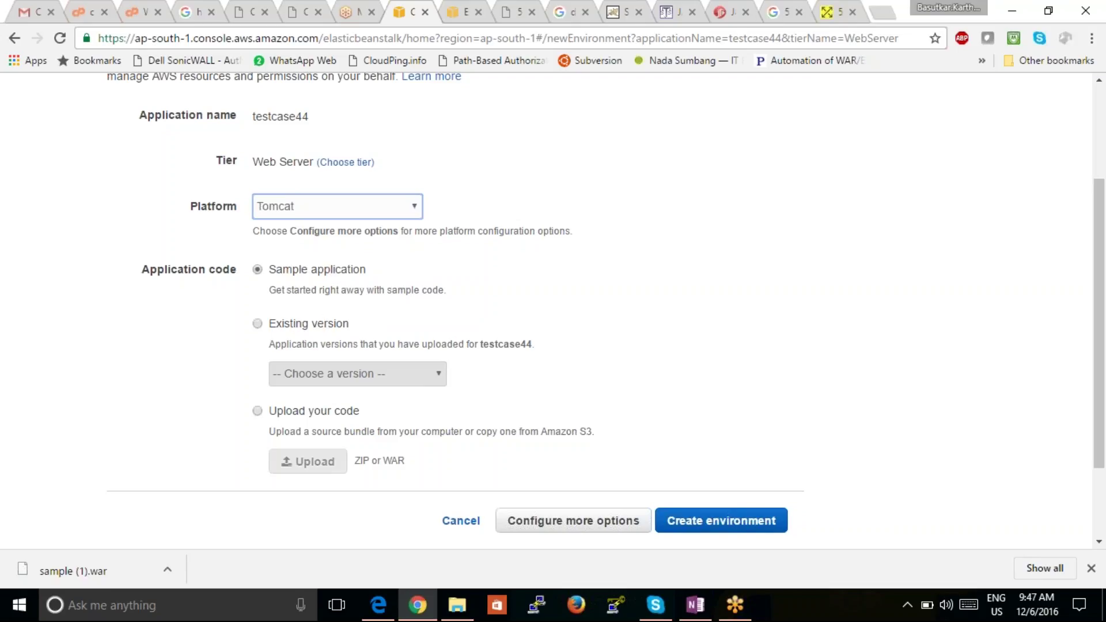
{"action": "left_click", "coordinate": [320, 410]}
{"action": "left_click", "coordinate": [321, 464]}
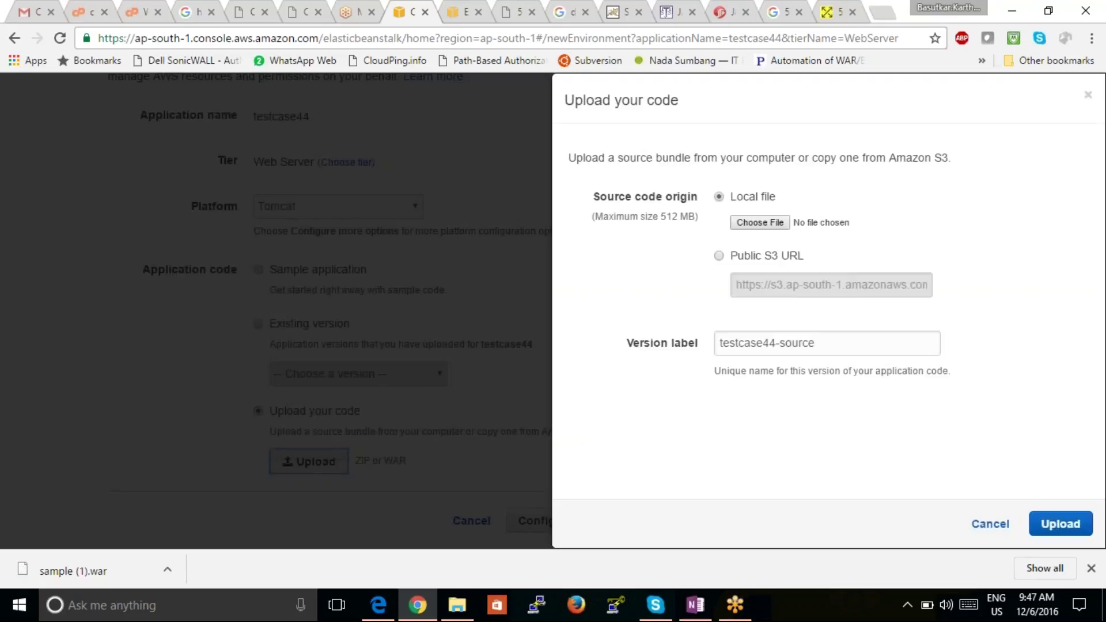
{"action": "left_click", "coordinate": [760, 224]}
{"action": "type", "text": "sam"}
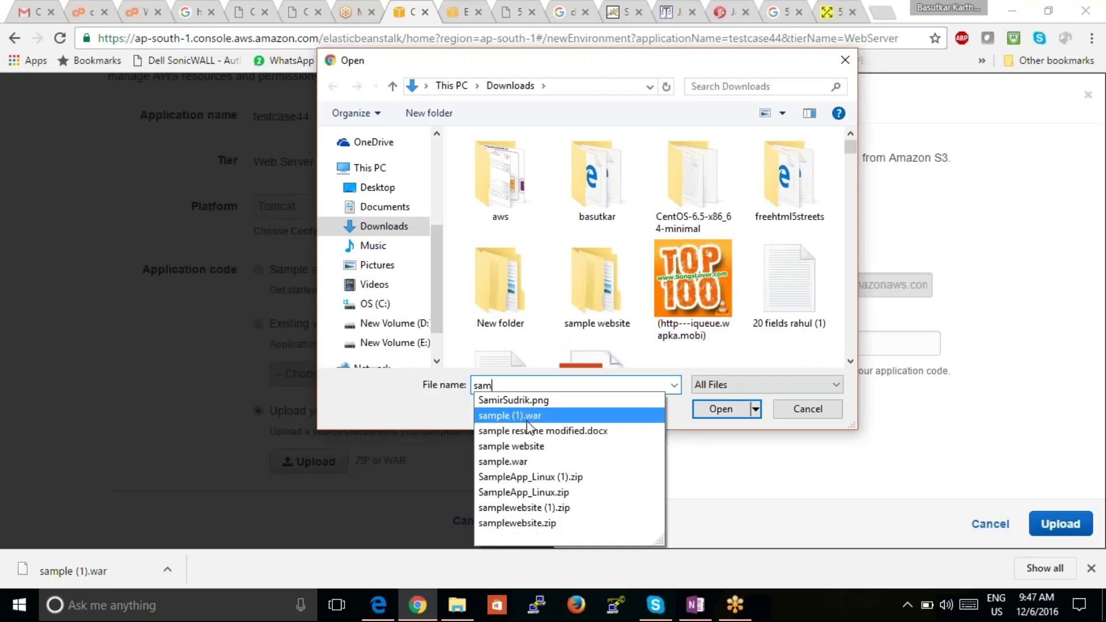
{"action": "left_click", "coordinate": [527, 420]}
{"action": "left_click", "coordinate": [723, 409]}
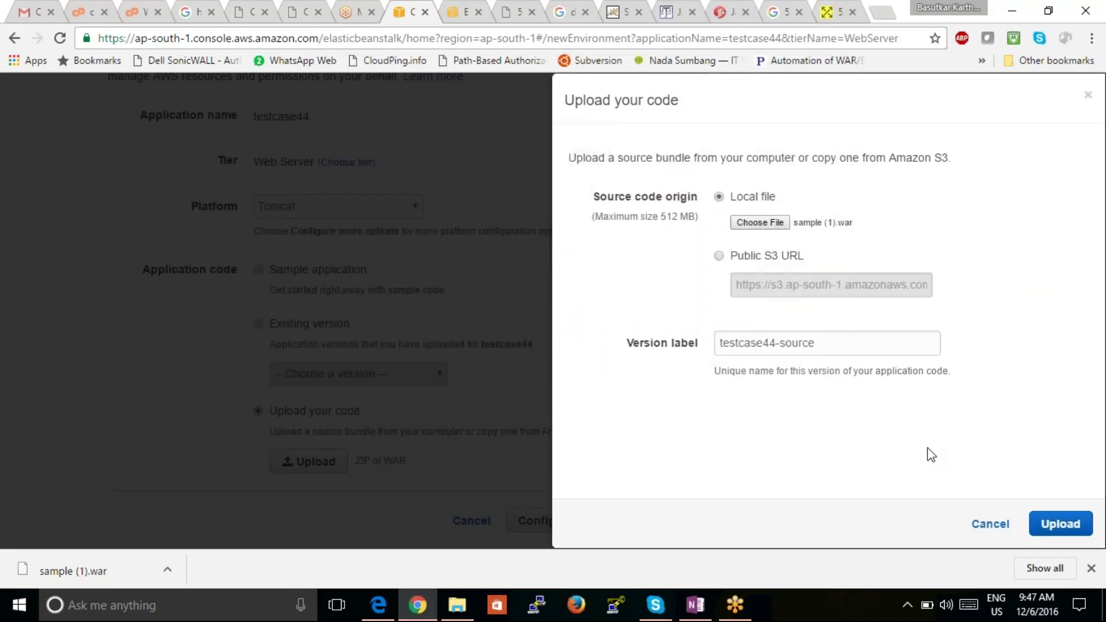
Upload the code with version label testcase44-sourcev1 and create the environment.
{"action": "left_click", "coordinate": [840, 342]}
{"action": "type", "text": "v1"}
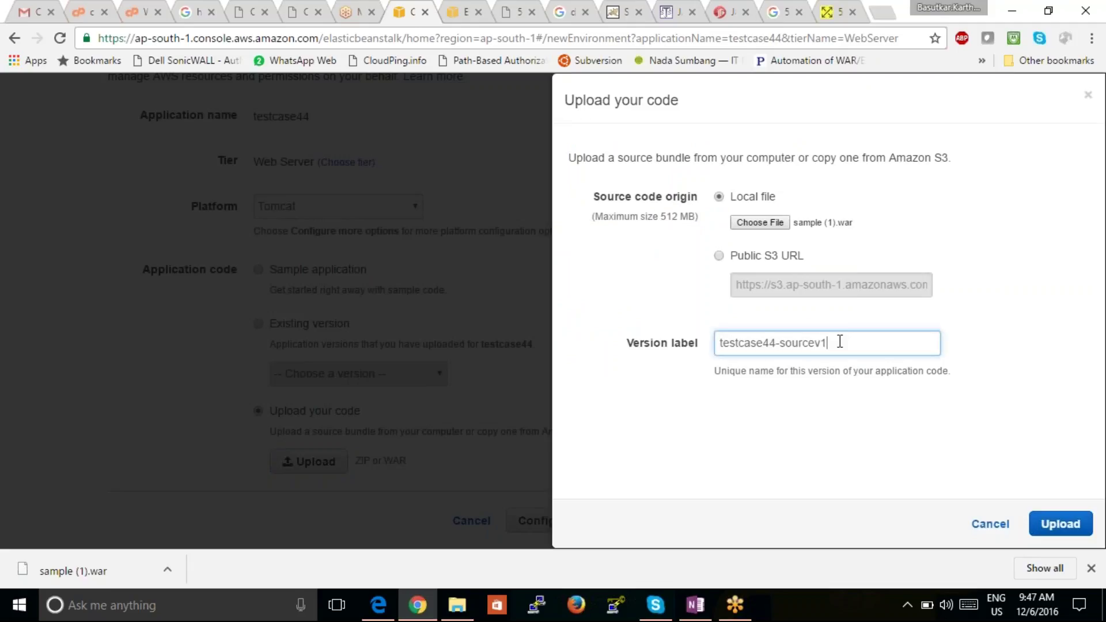
{"action": "left_click", "coordinate": [1047, 524]}
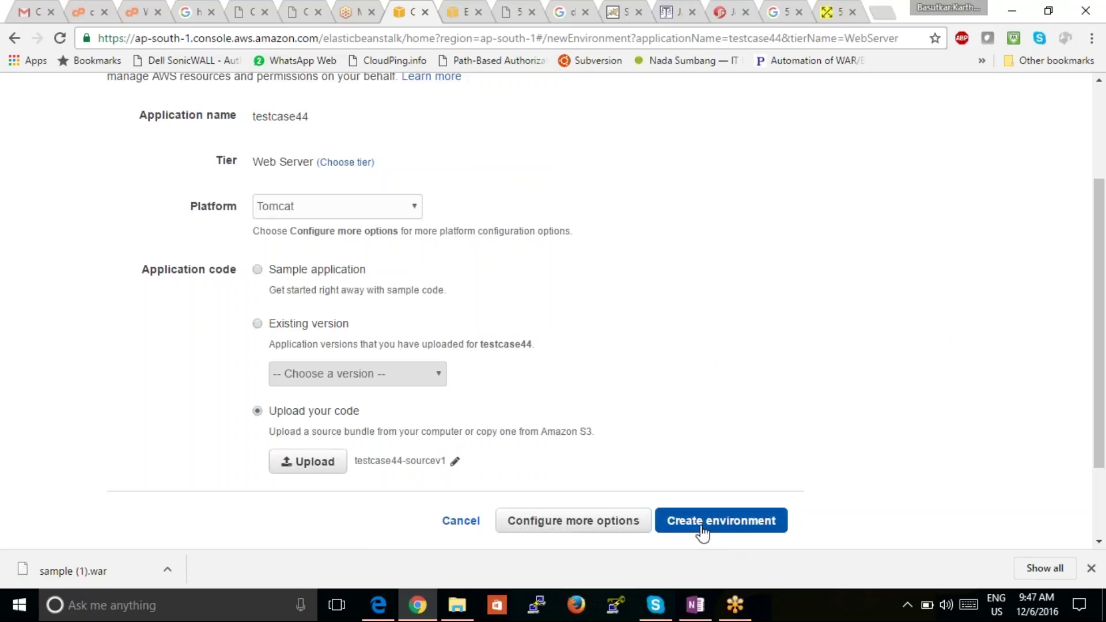
{"action": "left_click", "coordinate": [701, 527]}
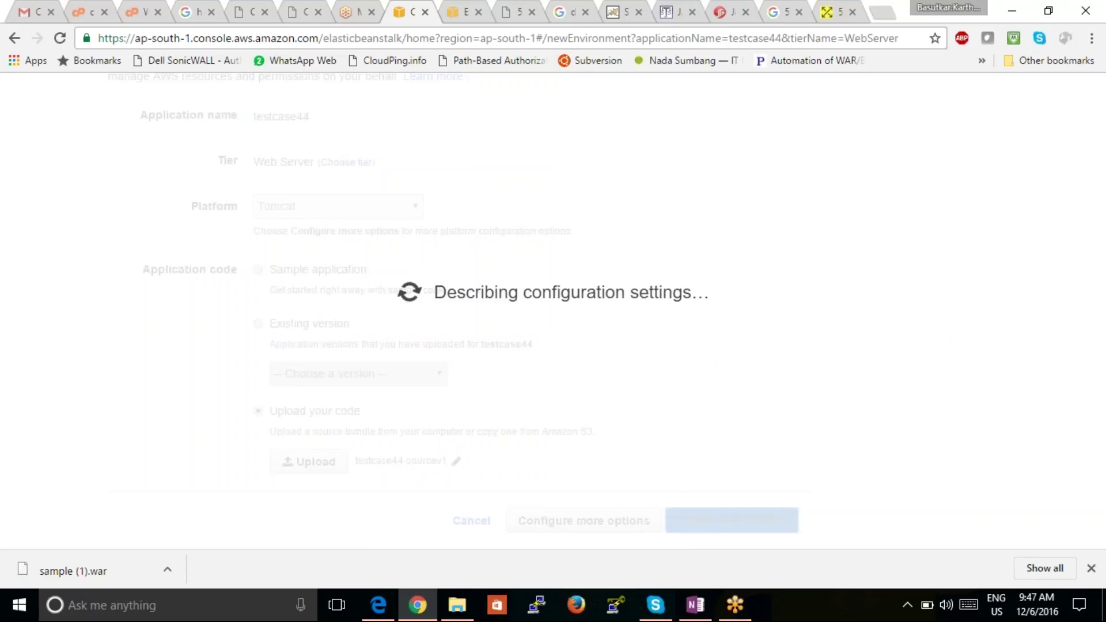
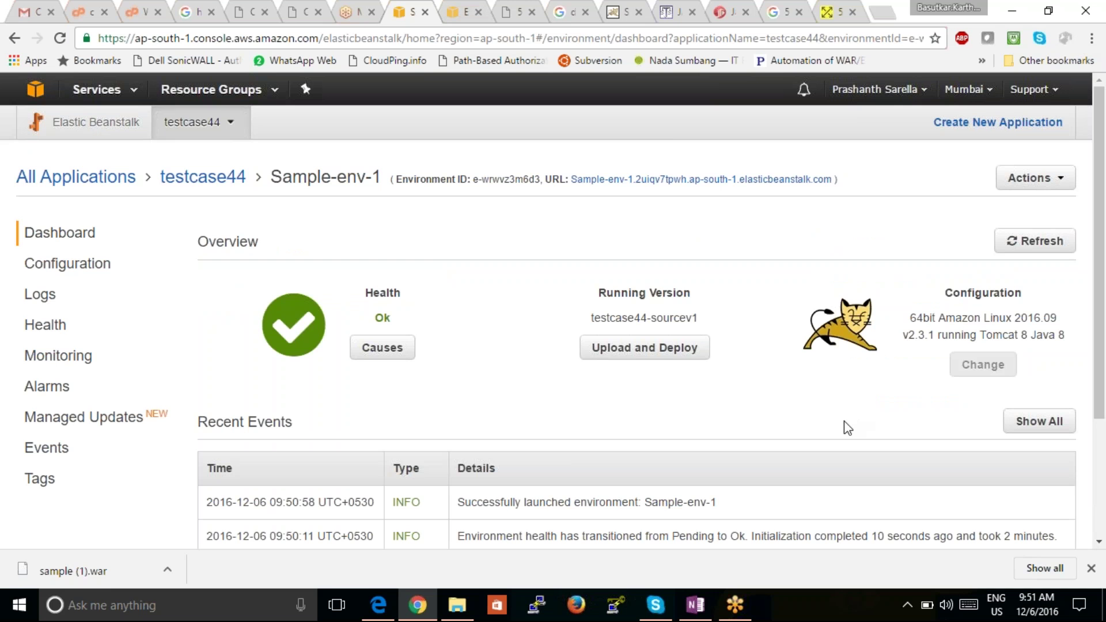
Refresh the EC2 instances list and copy the Elastic IP of the Sample-env-1 instance.
{"action": "scroll", "coordinate": [847, 428], "scroll_direction": "down", "scroll_amount": 3}
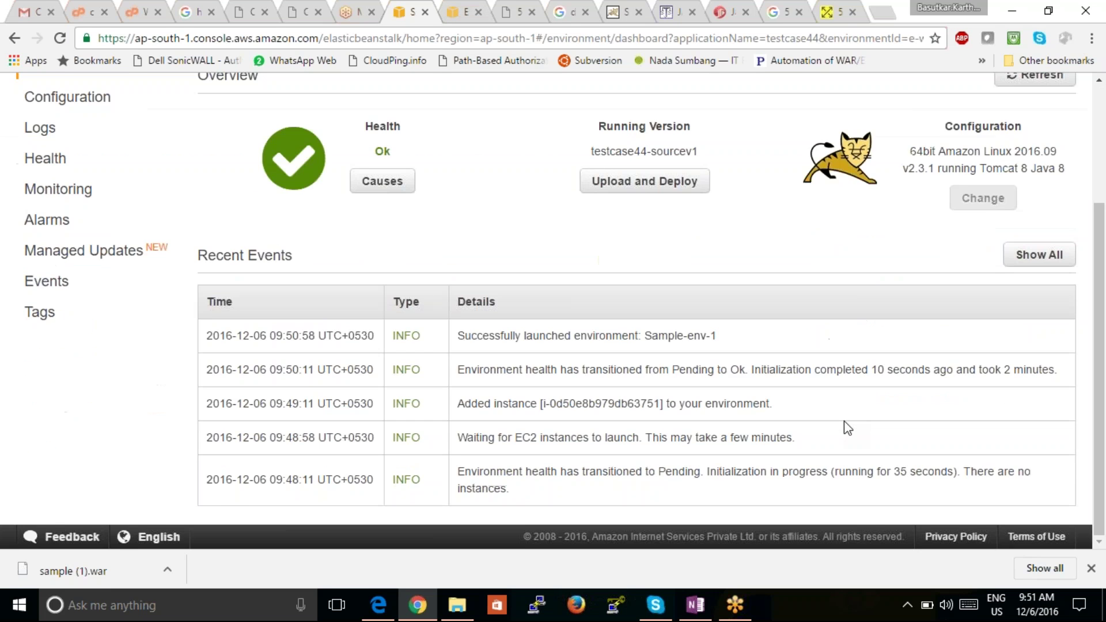
{"action": "scroll", "coordinate": [847, 428], "scroll_direction": "up", "scroll_amount": 3}
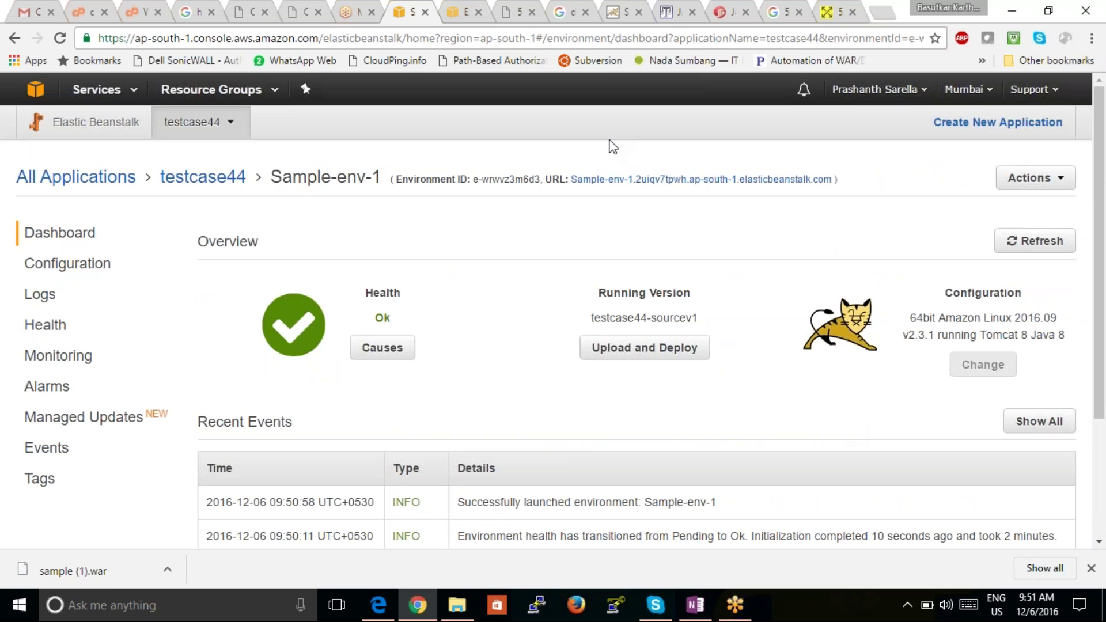
{"action": "left_click", "coordinate": [466, 12]}
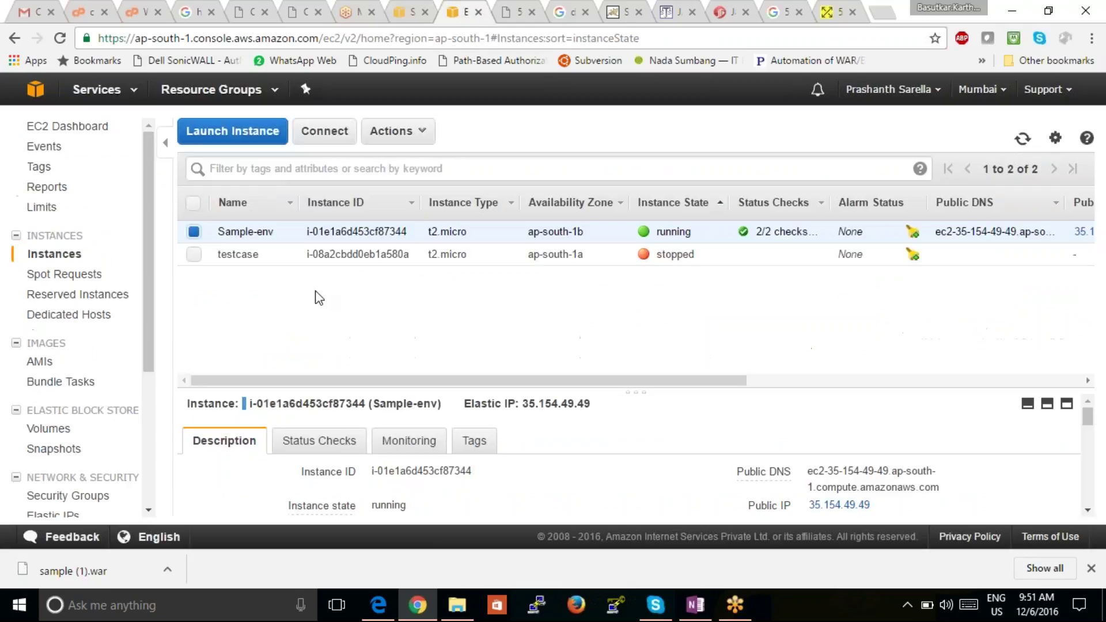
{"action": "left_click", "coordinate": [56, 42]}
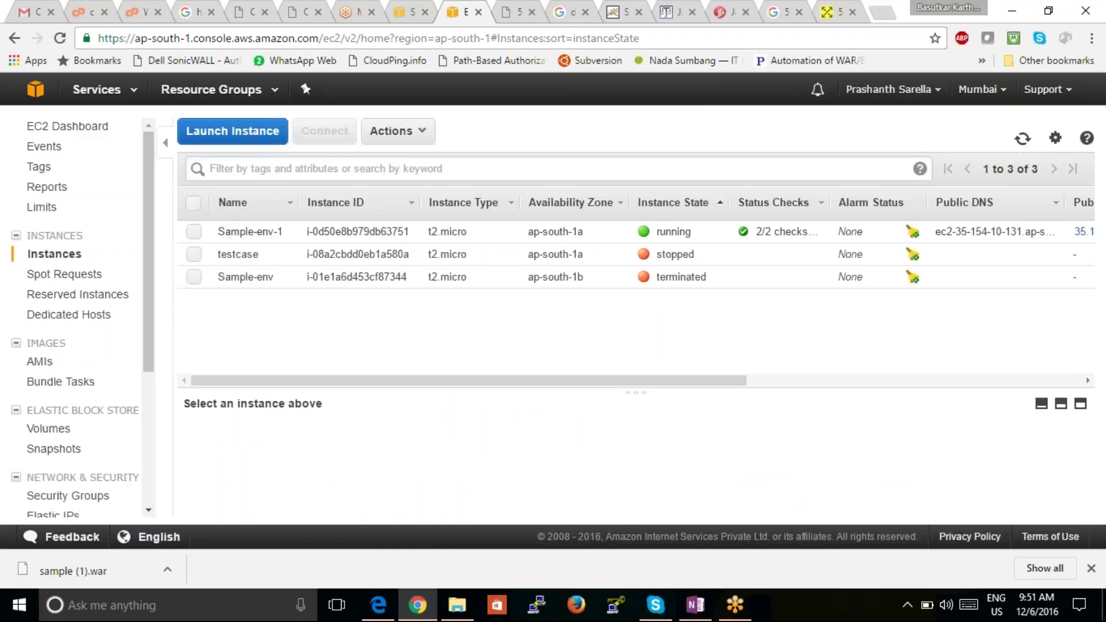
{"action": "left_click", "coordinate": [194, 232]}
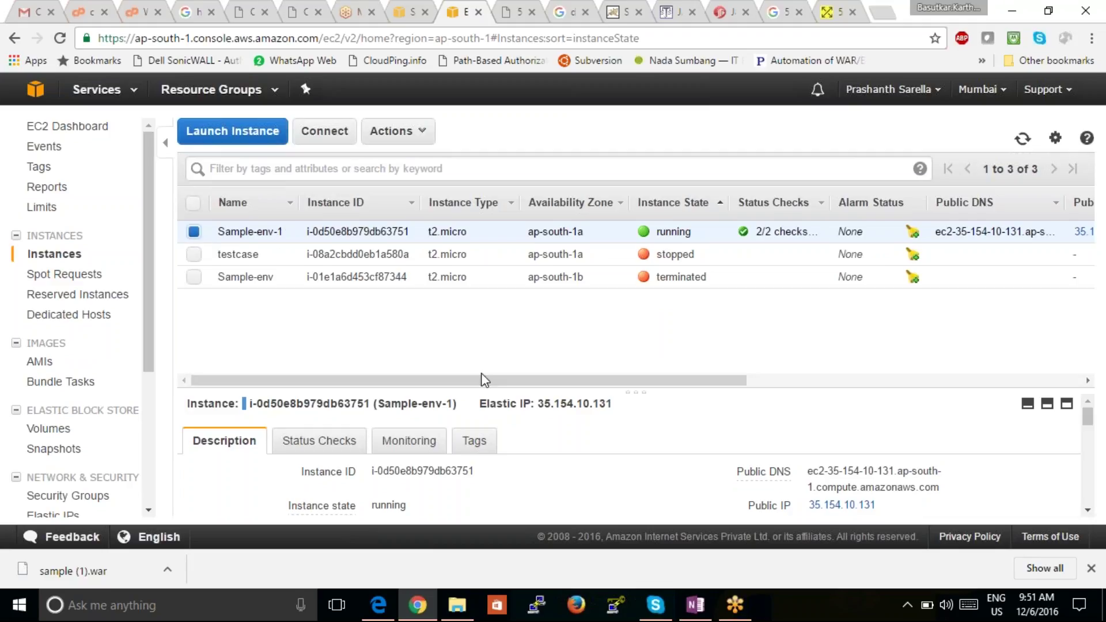
{"action": "left_click_drag", "start_coordinate": [614, 410], "coordinate": [539, 401]}
{"action": "key", "text": "ctrl+c"}
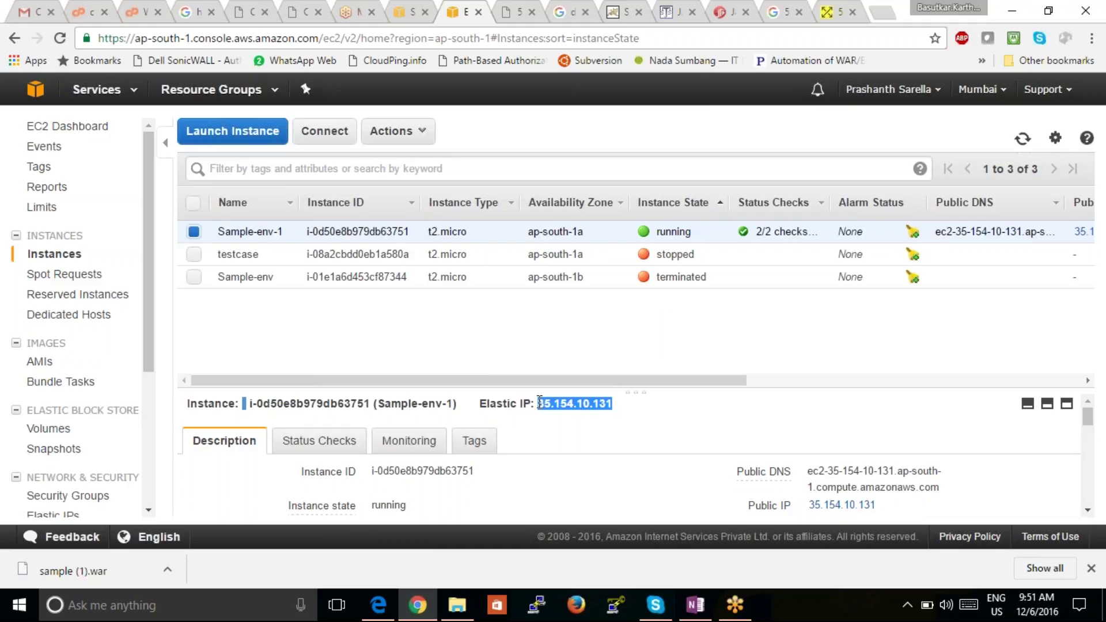
Load the copied address 35.154.10.131 in the browser tab showing the Java web application search.
{"action": "left_click", "coordinate": [563, 14]}
{"action": "left_click", "coordinate": [563, 37]}
{"action": "key", "text": "ctrl+v"}
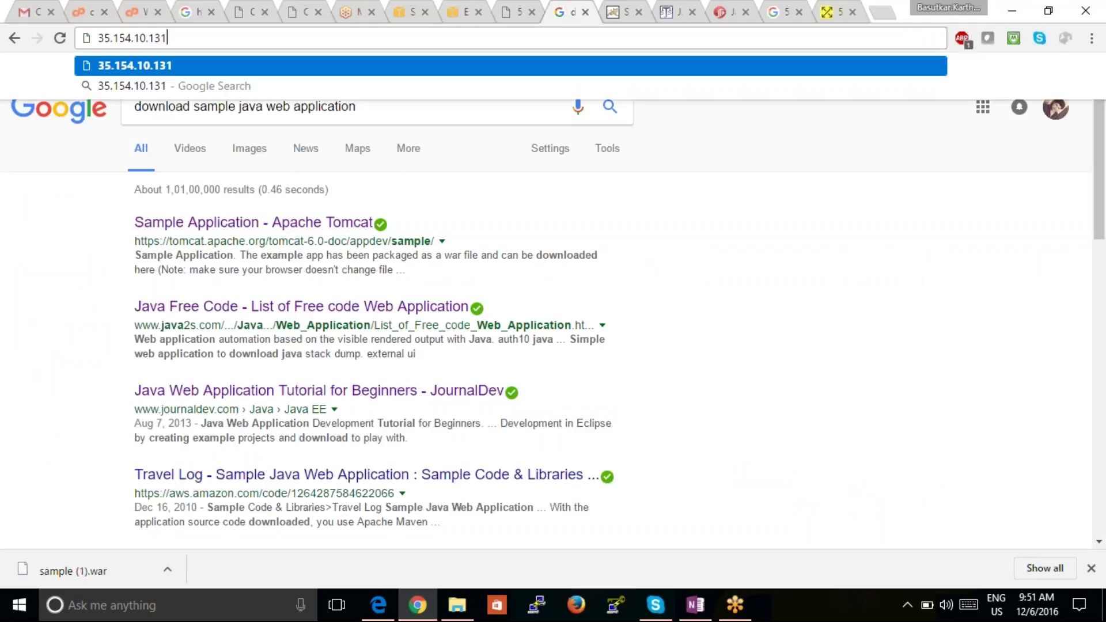
{"action": "key", "text": "Return"}
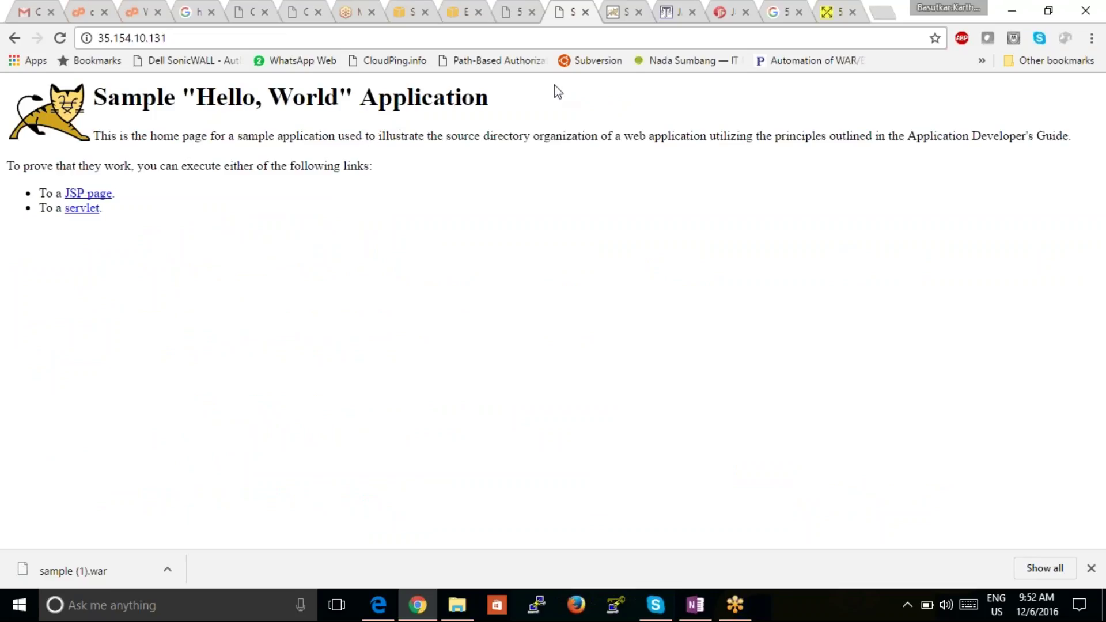
Search Google for "sample website war file" in a new browser tab.
{"action": "left_click", "coordinate": [882, 13]}
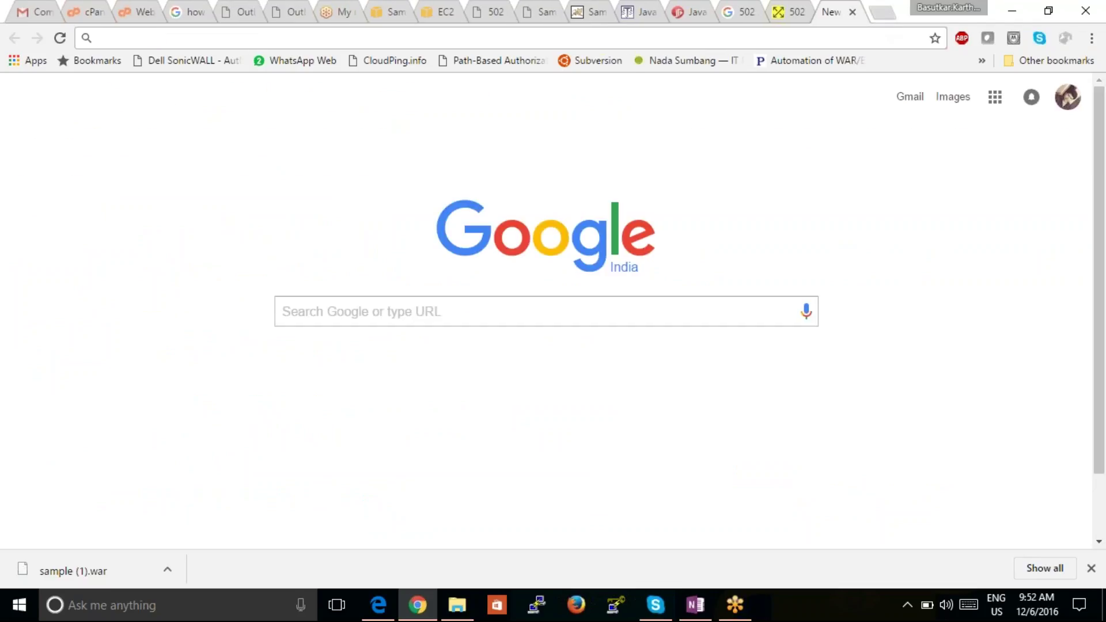
{"action": "type", "text": "sampl"}
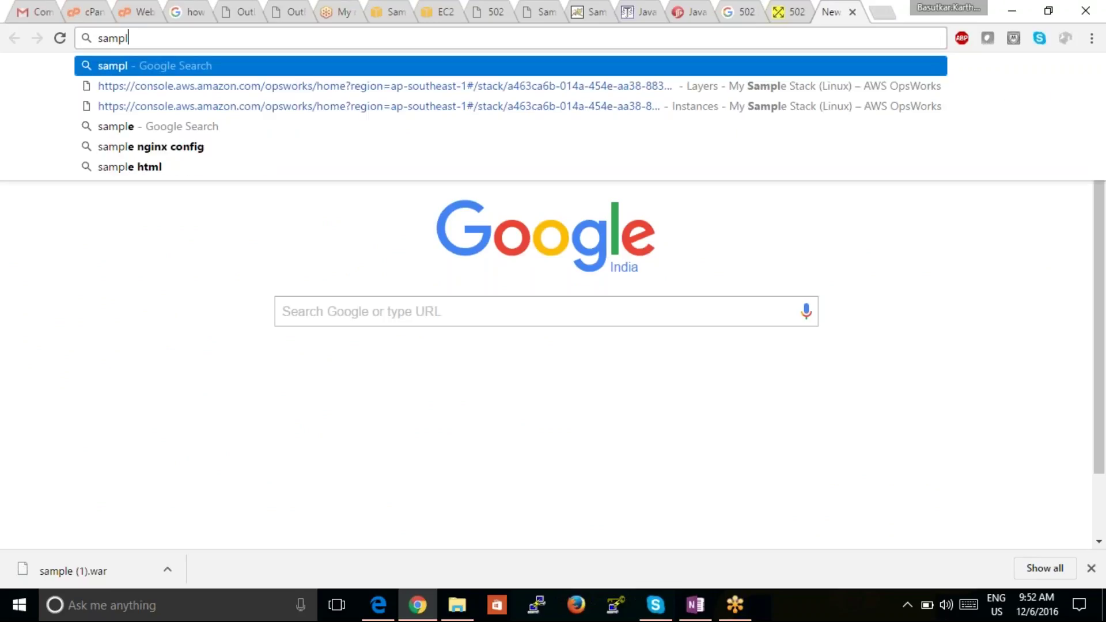
{"action": "type", "text": "e web"}
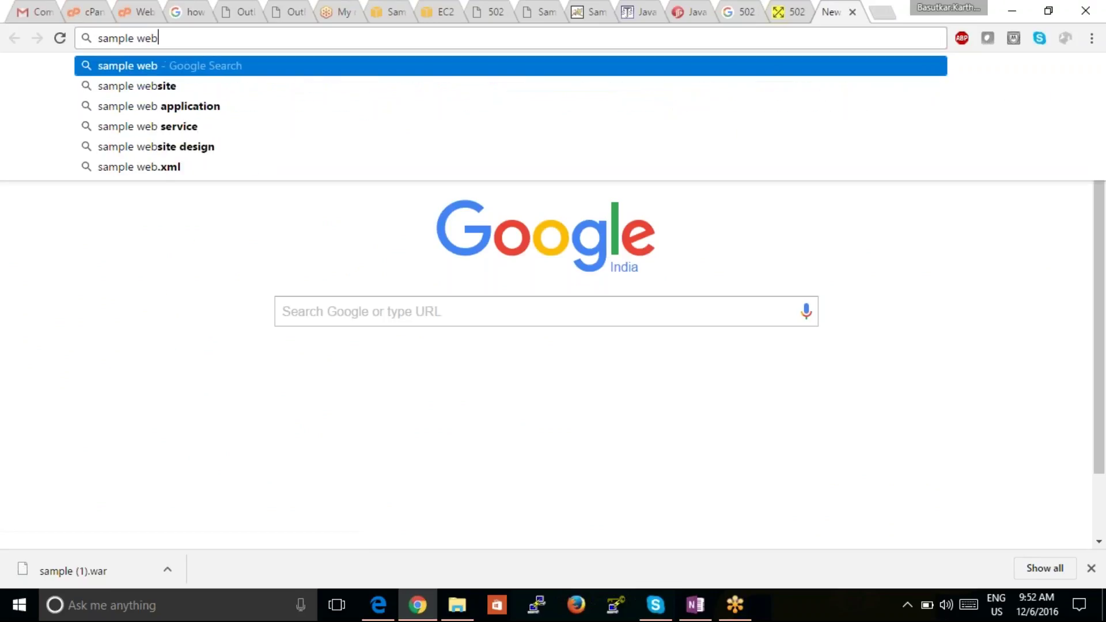
{"action": "type", "text": "site w"}
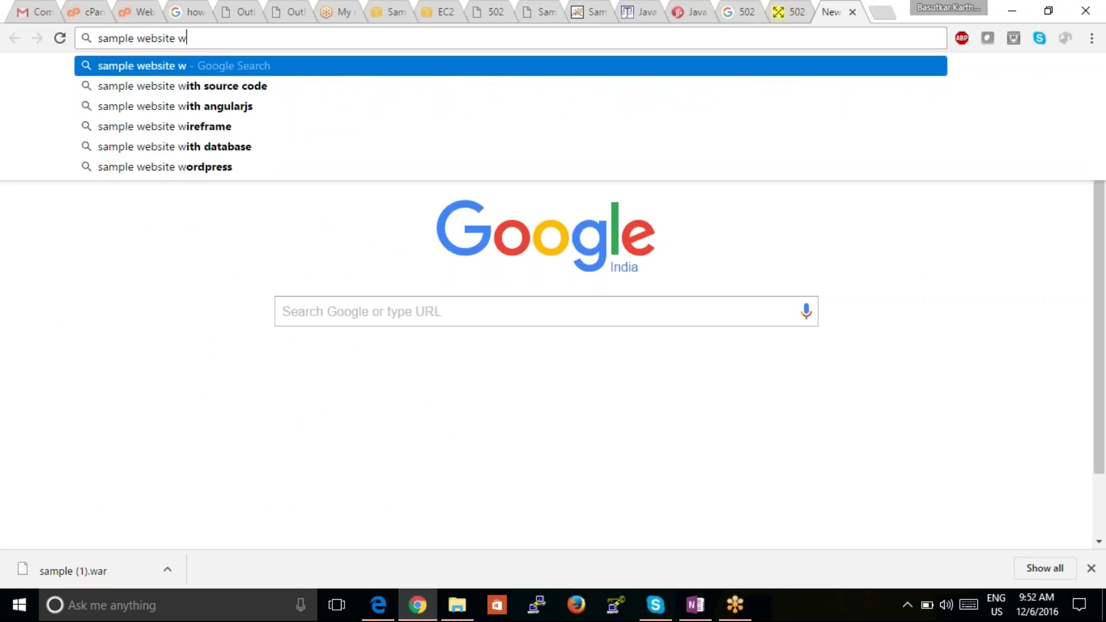
{"action": "type", "text": "ar file"}
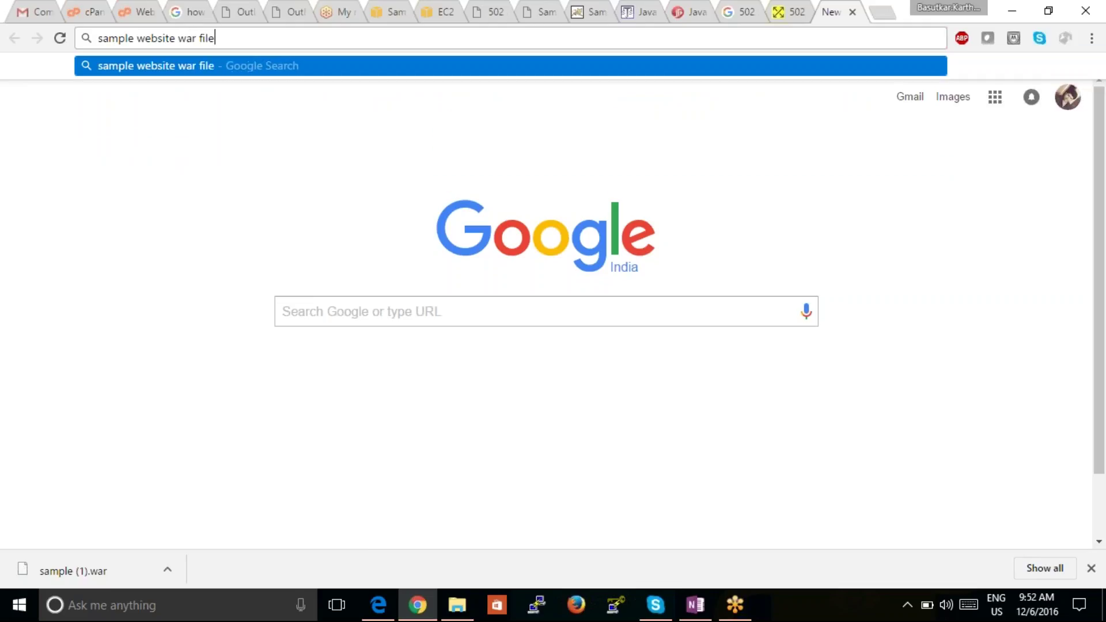
{"action": "key", "text": "Return"}
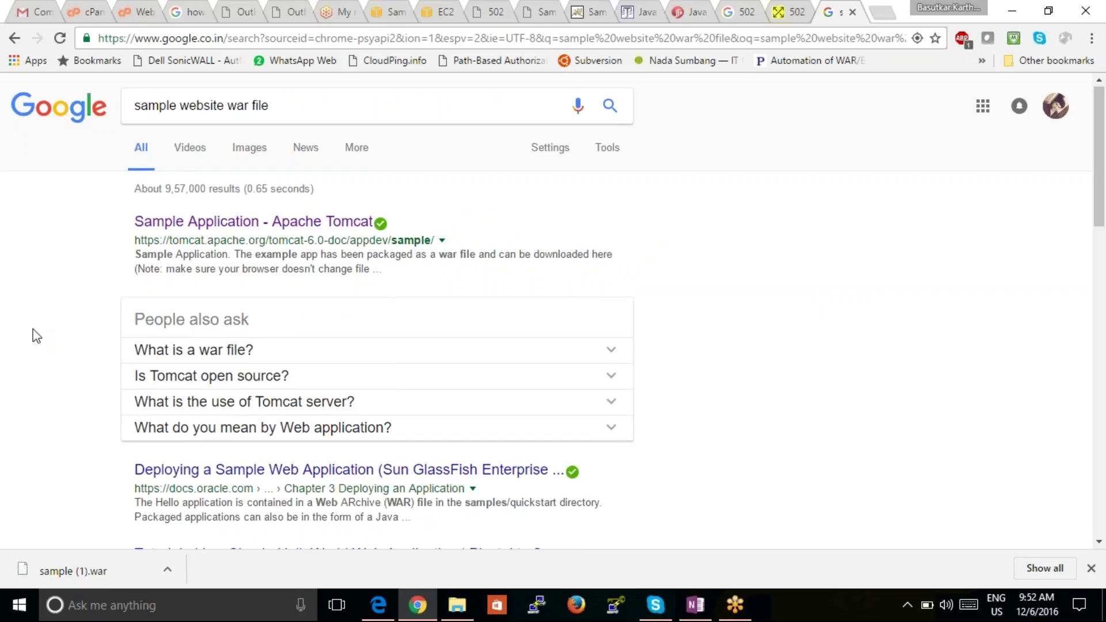
Open the GlassFish "Deploying a Sample Web Application" and Pivotal "Very Simple HelloWorld Web Application" results in new tabs.
{"action": "scroll", "coordinate": [33, 332], "scroll_direction": "down", "scroll_amount": 1}
{"action": "scroll", "coordinate": [34, 334], "scroll_direction": "down", "scroll_amount": 5}
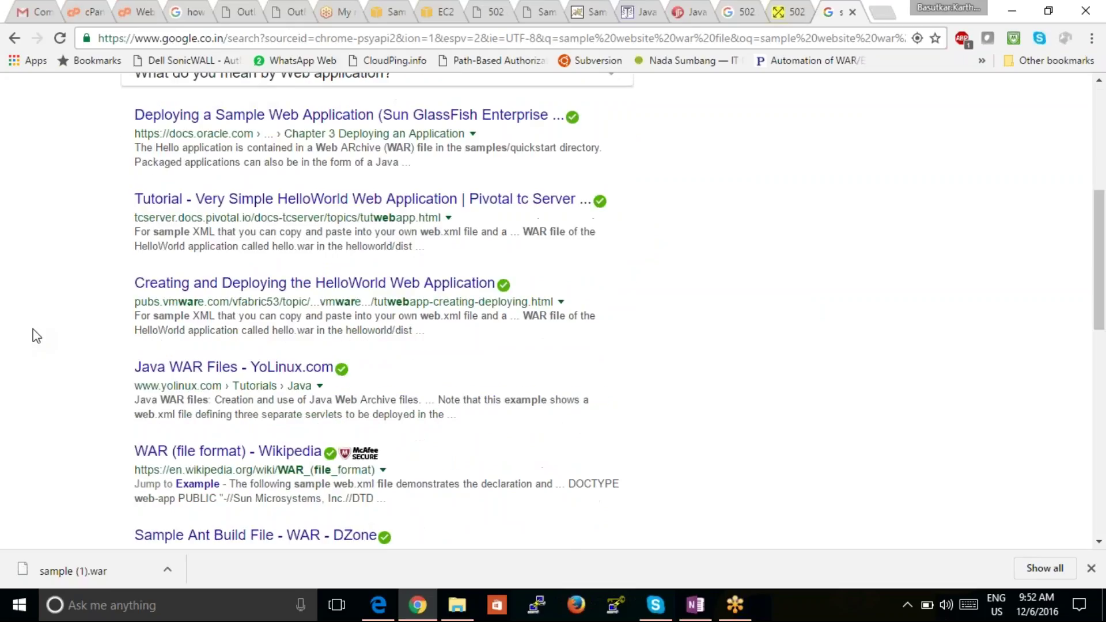
{"action": "right_click", "coordinate": [419, 115]}
{"action": "left_click", "coordinate": [440, 125]}
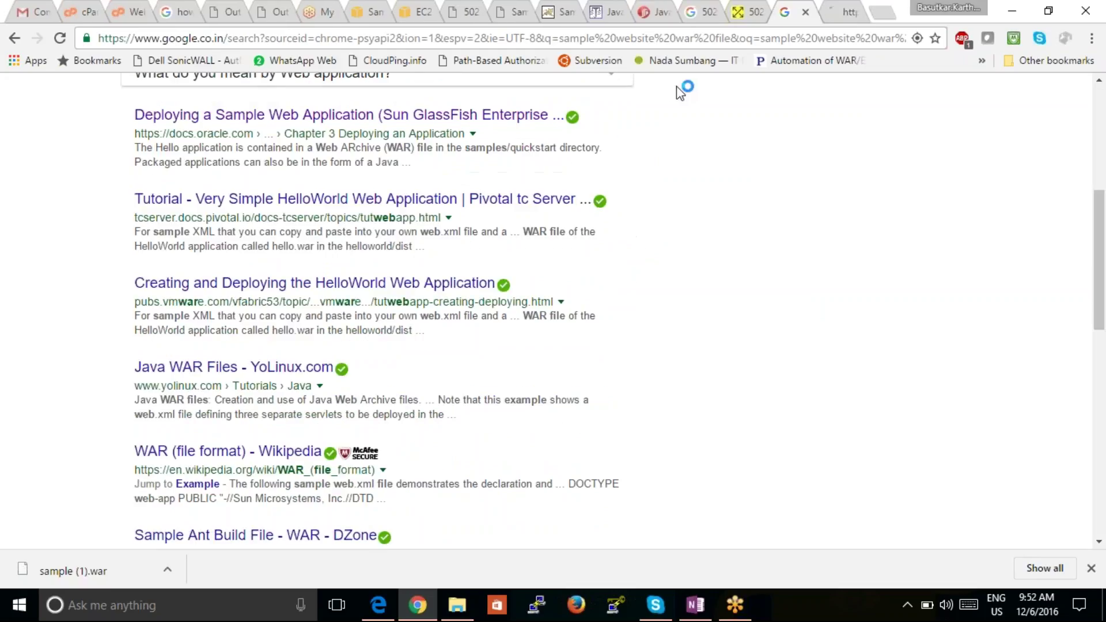
{"action": "right_click", "coordinate": [458, 196]}
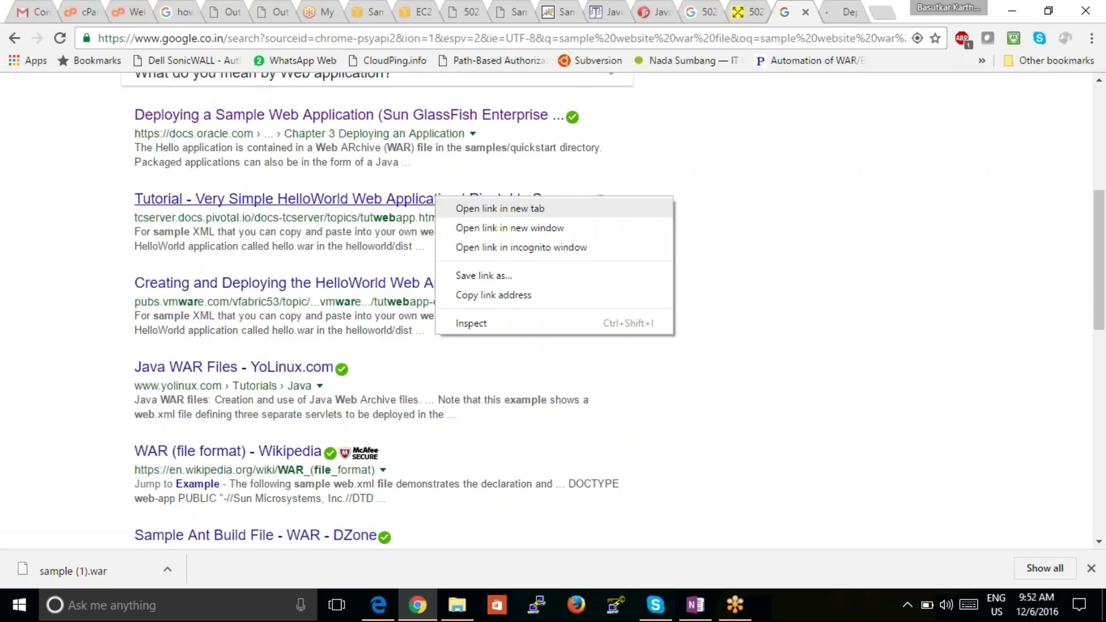
{"action": "left_click", "coordinate": [479, 207]}
Look through the Oracle deployment guide and the Pivotal HelloWorld tutorial for a sample WAR file.
{"action": "left_click", "coordinate": [800, 13]}
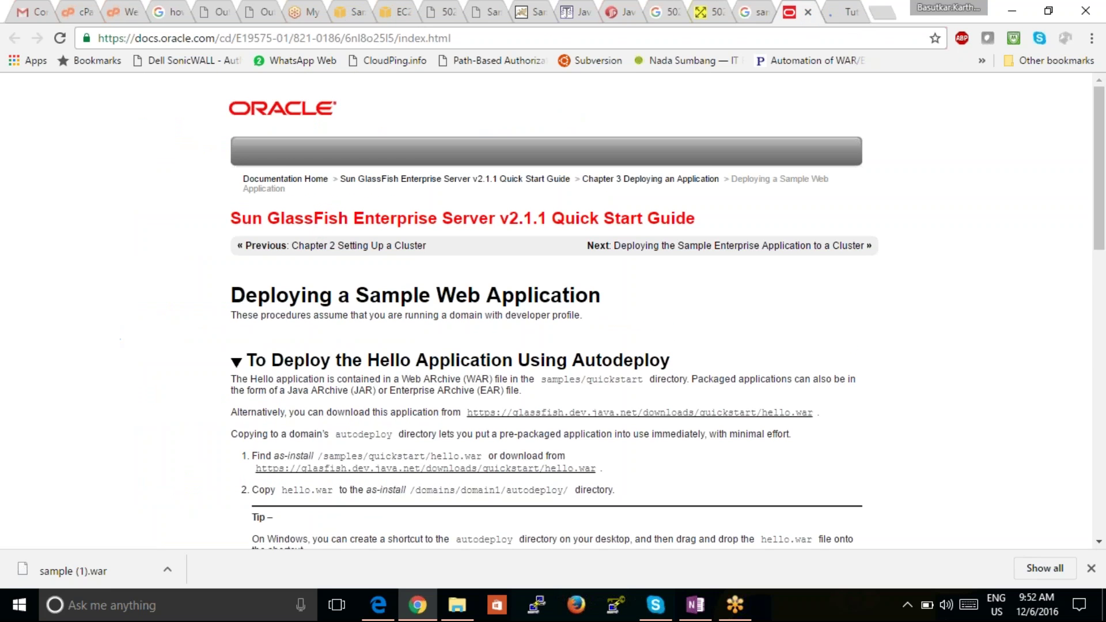
{"action": "scroll", "coordinate": [553, 311], "scroll_direction": "down", "scroll_amount": 10}
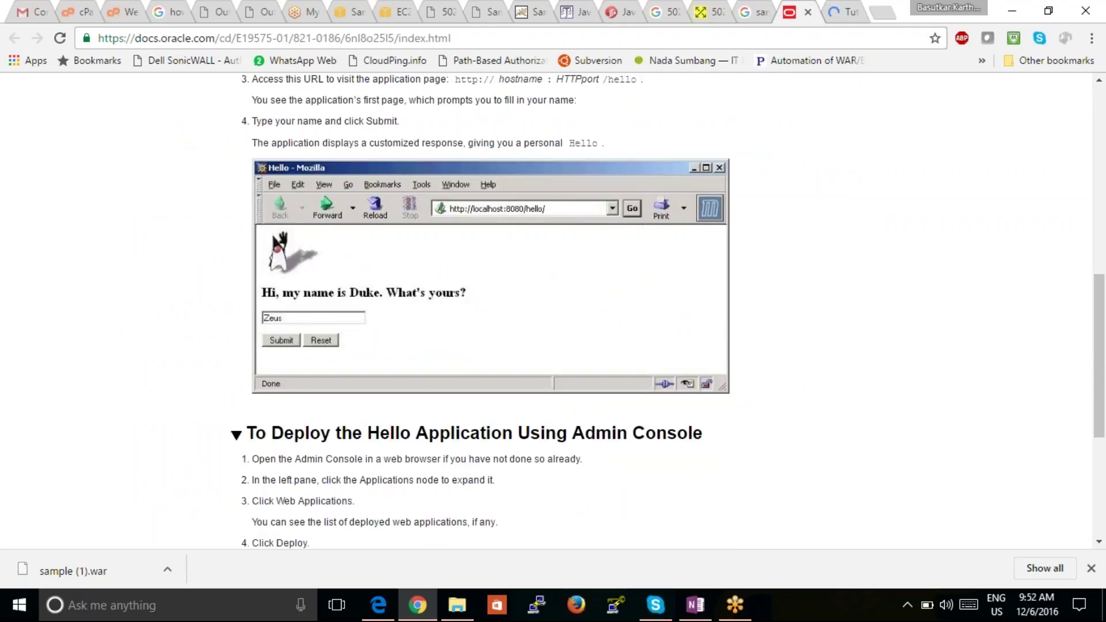
{"action": "scroll", "coordinate": [553, 311], "scroll_direction": "down", "scroll_amount": 5}
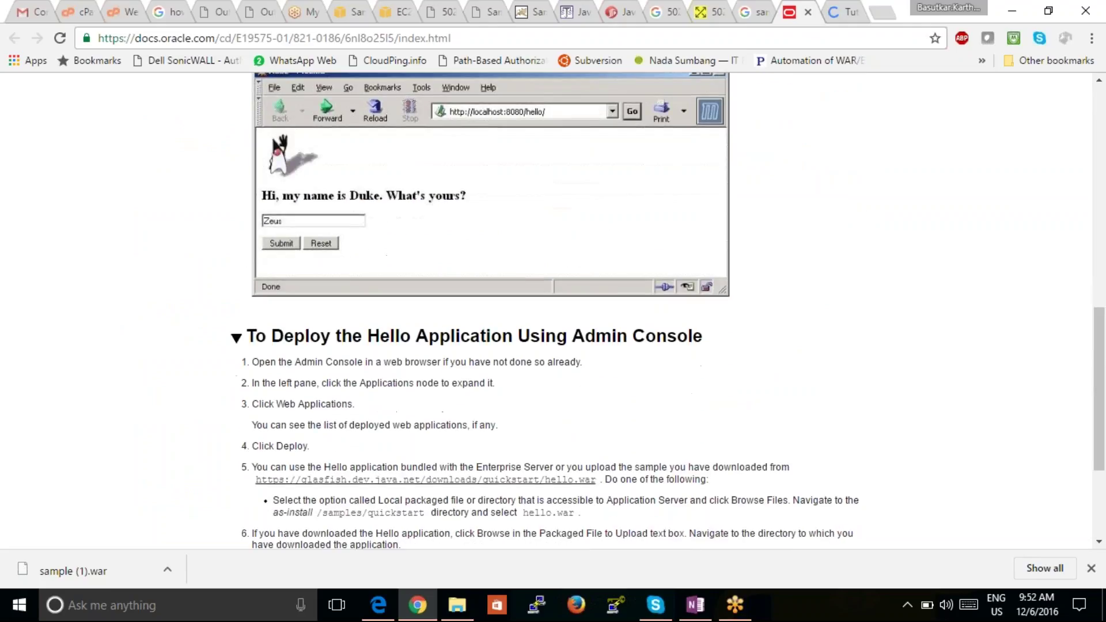
{"action": "left_click", "coordinate": [844, 11]}
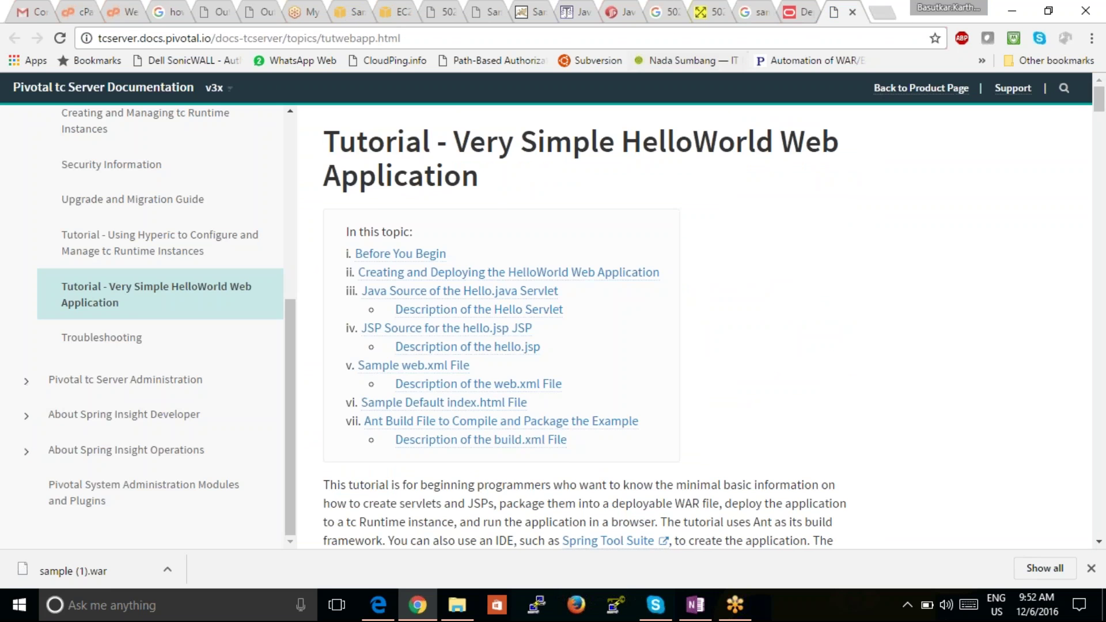
Return to the search results and open "Java WAR Files - YoLinux.com" in a new tab.
{"action": "left_click", "coordinate": [748, 12]}
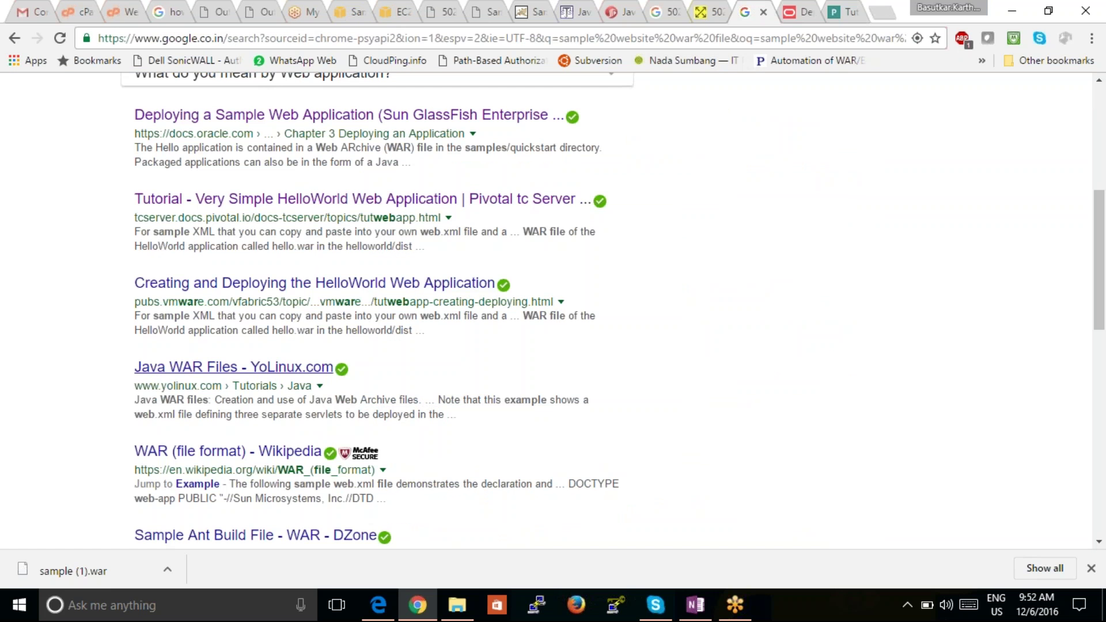
{"action": "right_click", "coordinate": [185, 369]}
{"action": "left_click", "coordinate": [223, 375]}
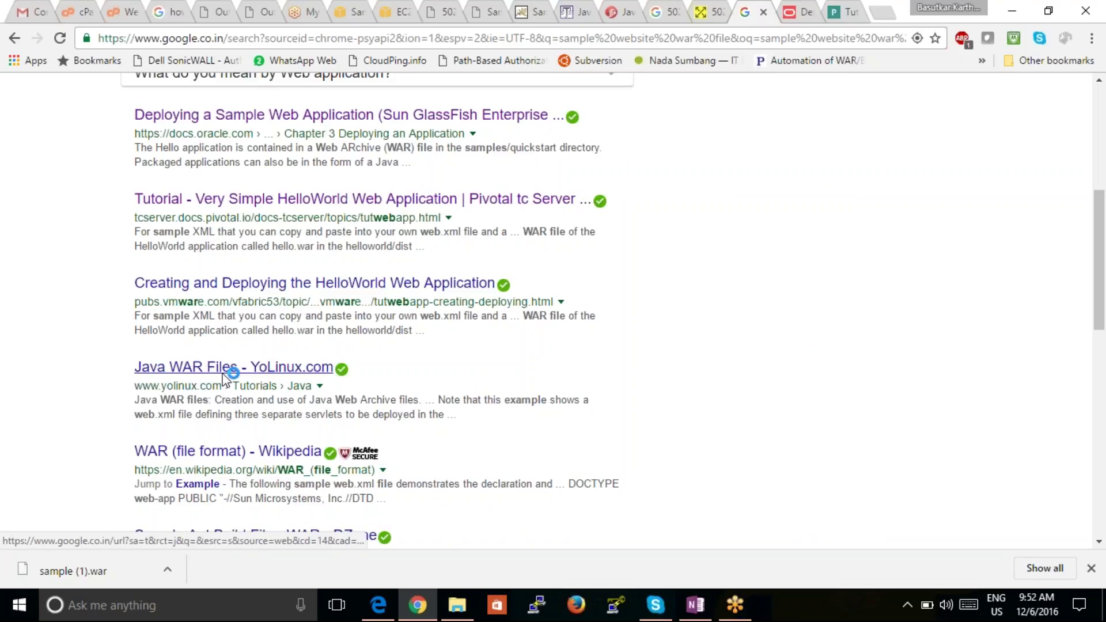
{"action": "right_click", "coordinate": [234, 450]}
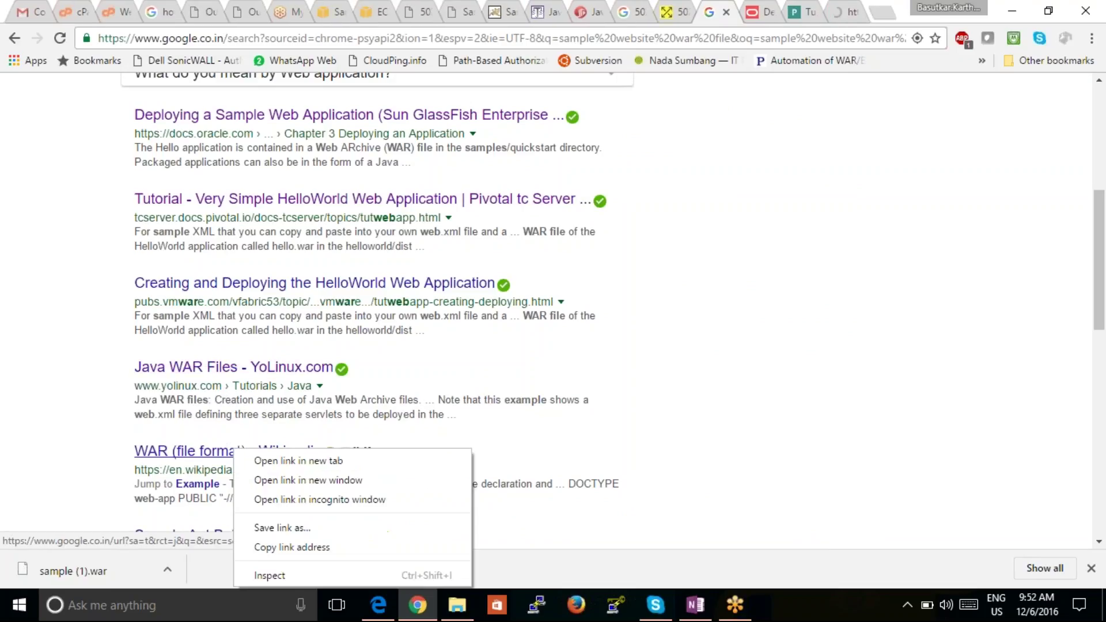
{"action": "left_click", "coordinate": [83, 436]}
Find the "war files free download - SourceForge" search result and open it in the current tab.
{"action": "scroll", "coordinate": [611, 311], "scroll_direction": "down", "scroll_amount": 6}
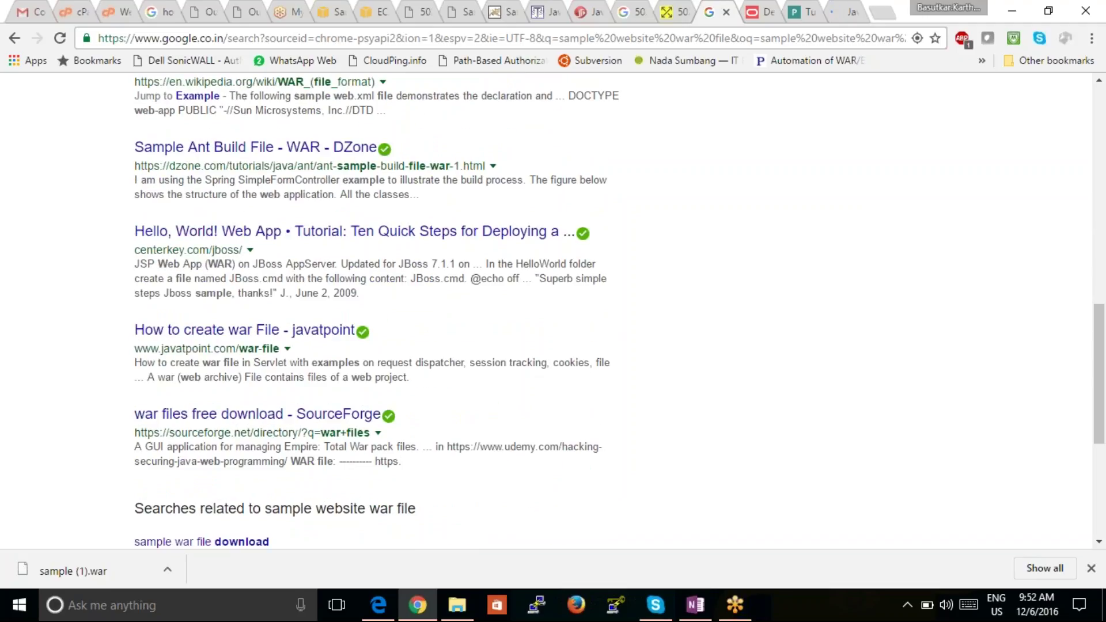
{"action": "scroll", "coordinate": [231, 288], "scroll_direction": "down", "scroll_amount": 2}
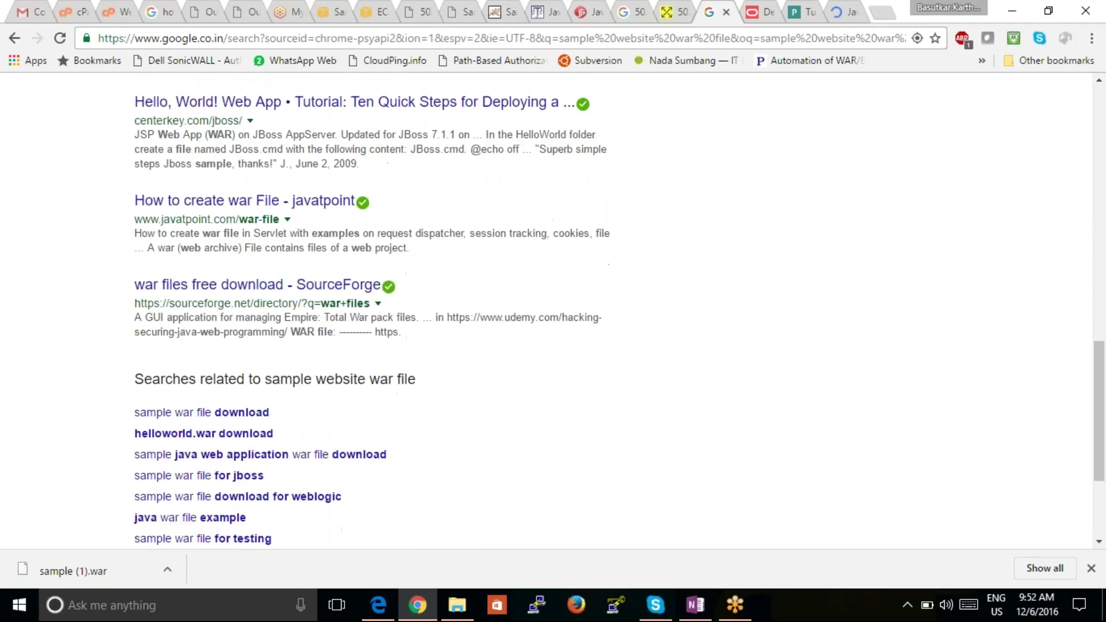
{"action": "left_click", "coordinate": [230, 287]}
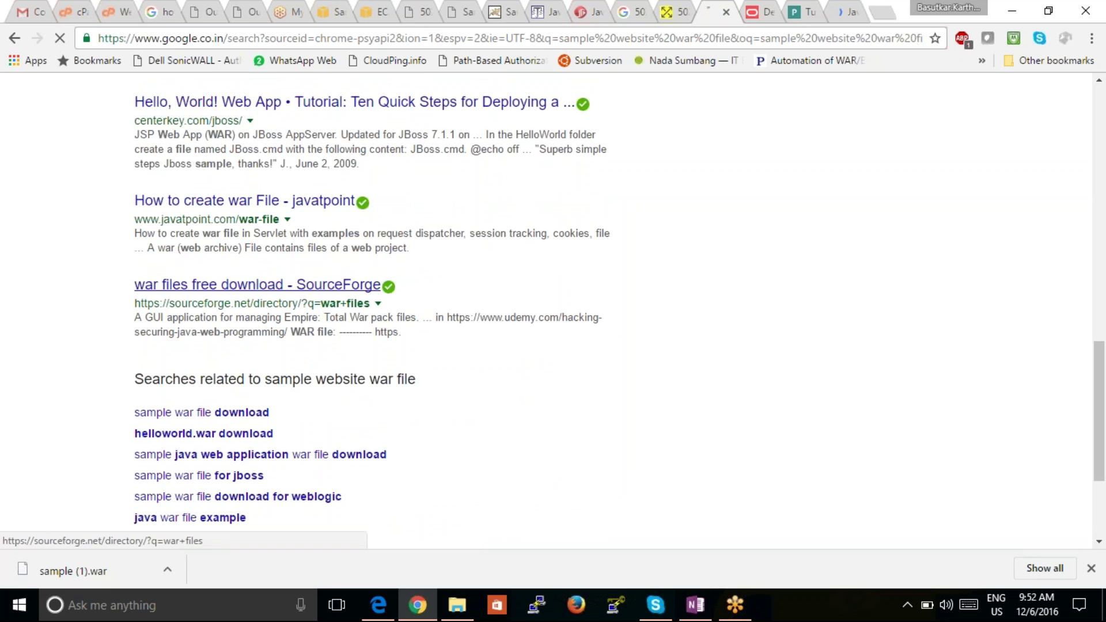
Look through the YoLinux "Java WAR Files" tutorial for a downloadable sample WAR file.
{"action": "left_click", "coordinate": [766, 16]}
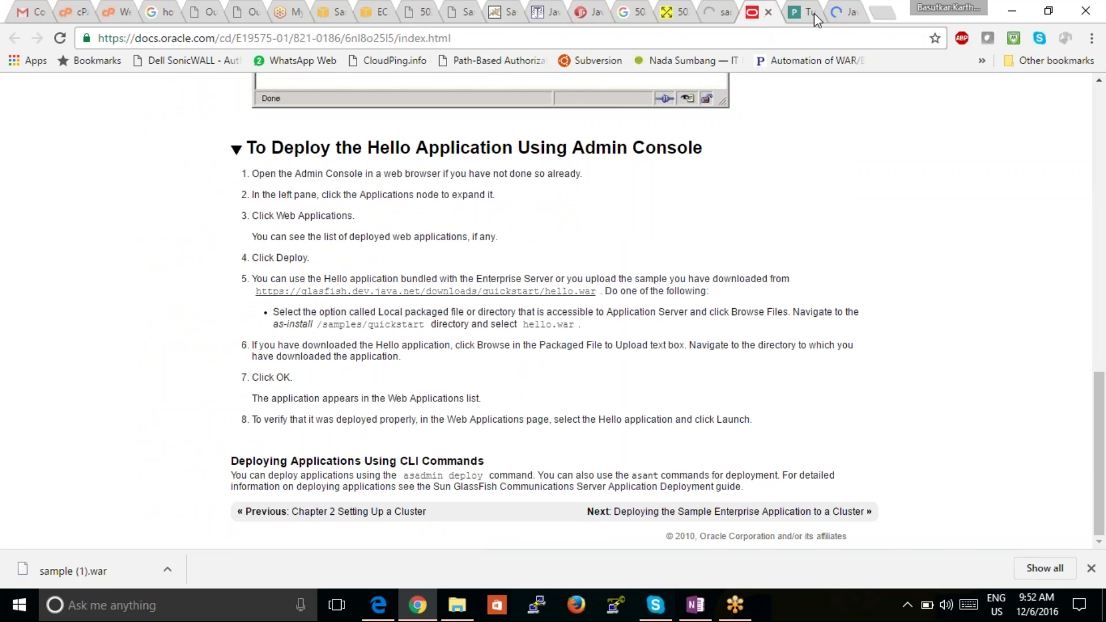
{"action": "left_click", "coordinate": [842, 12]}
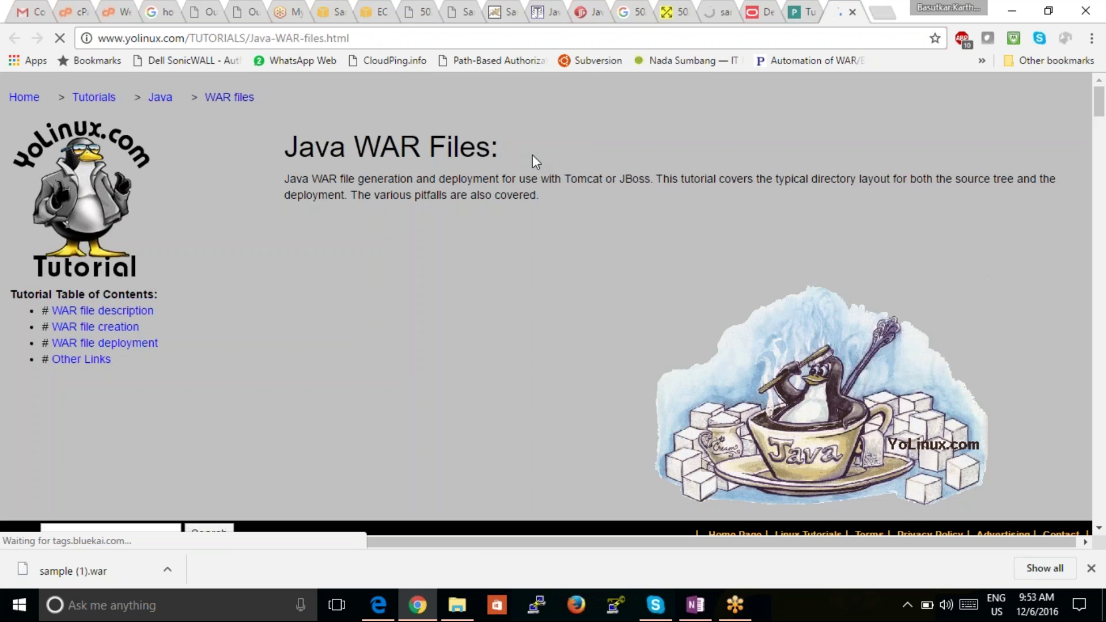
{"action": "scroll", "coordinate": [447, 284], "scroll_direction": "down", "scroll_amount": 1}
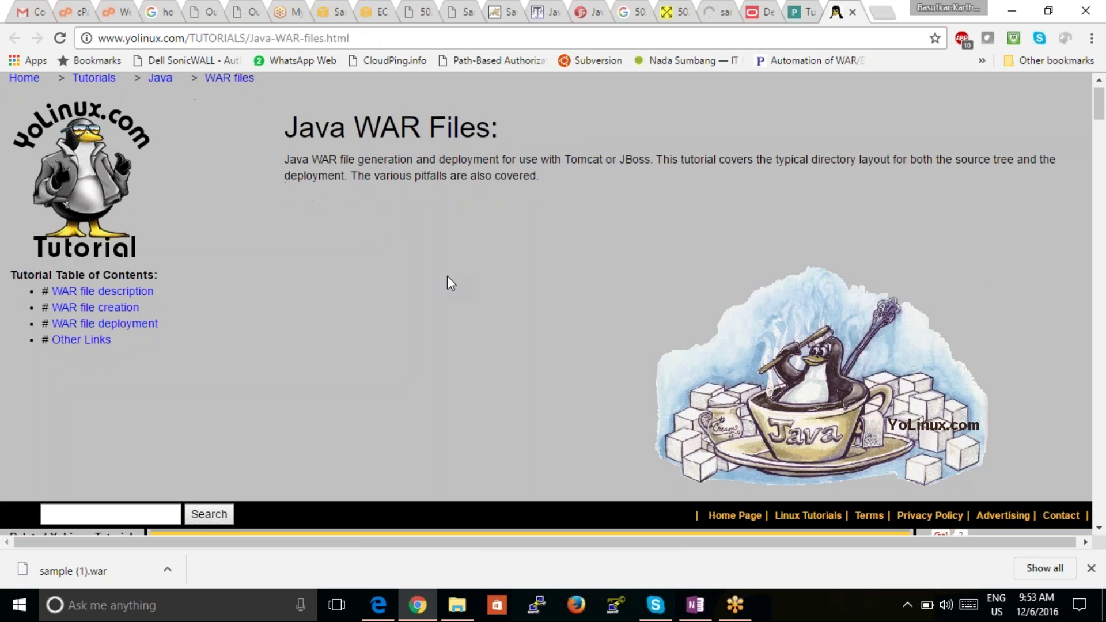
{"action": "scroll", "coordinate": [449, 282], "scroll_direction": "down", "scroll_amount": 7}
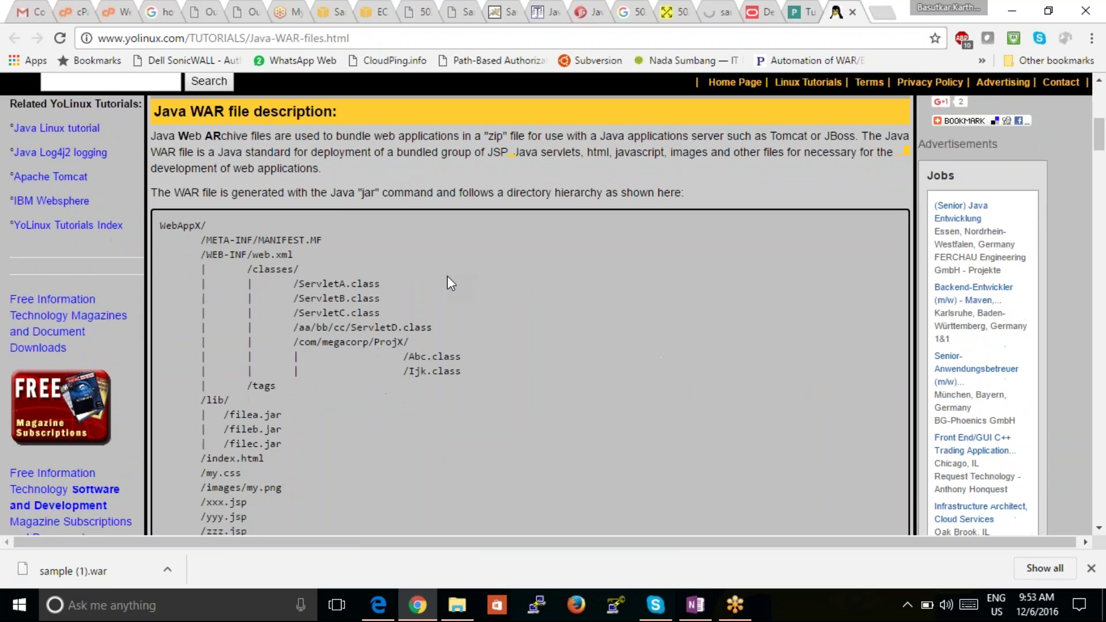
{"action": "scroll", "coordinate": [447, 275], "scroll_direction": "down", "scroll_amount": 15}
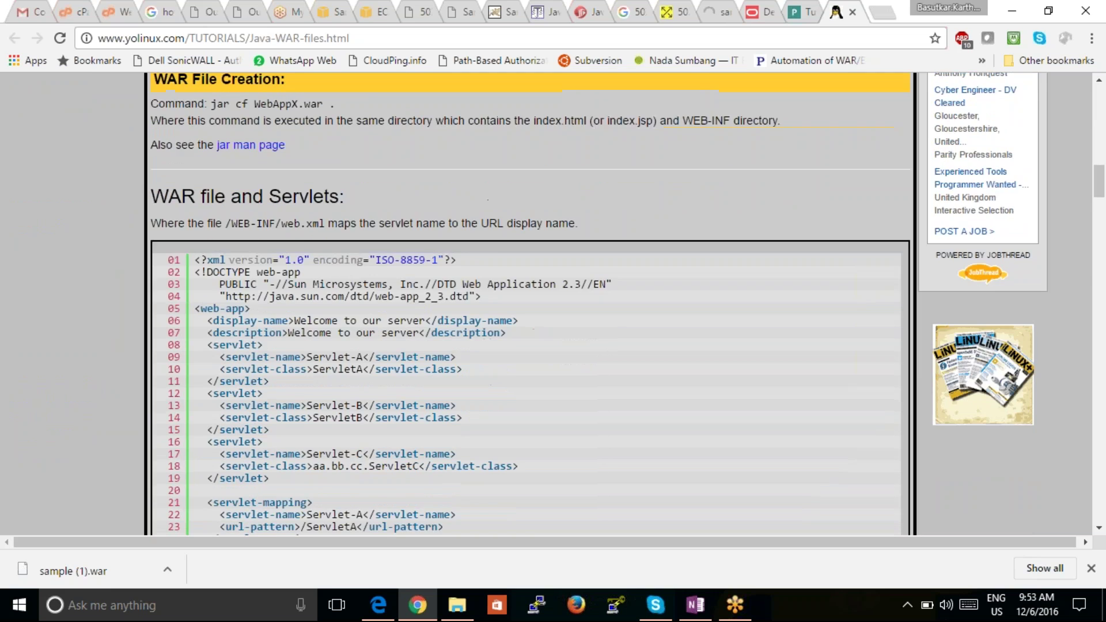
{"action": "scroll", "coordinate": [447, 275], "scroll_direction": "down", "scroll_amount": 14}
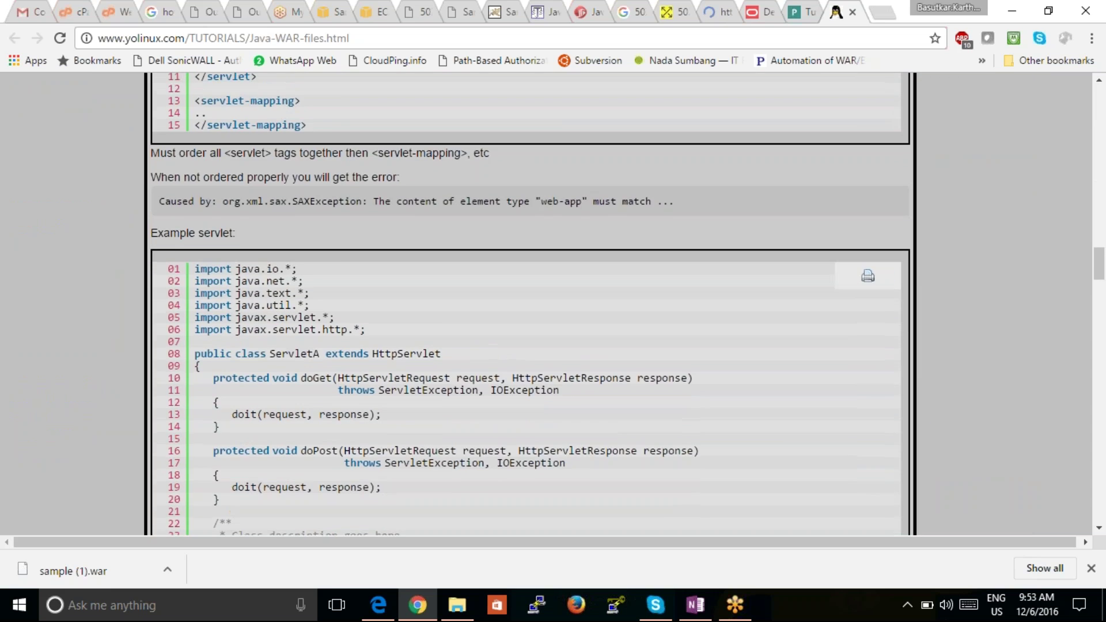
{"action": "scroll", "coordinate": [758, 110], "scroll_direction": "down", "scroll_amount": 4}
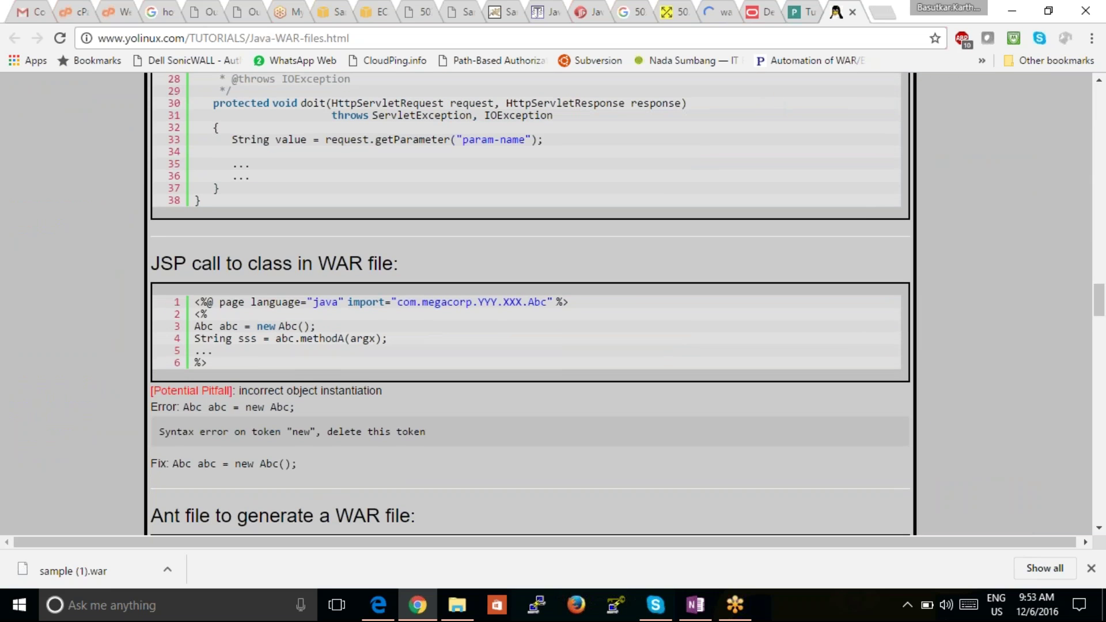
Look over the SourceForge search results for "war files" for a usable sample.
{"action": "left_click", "coordinate": [717, 12]}
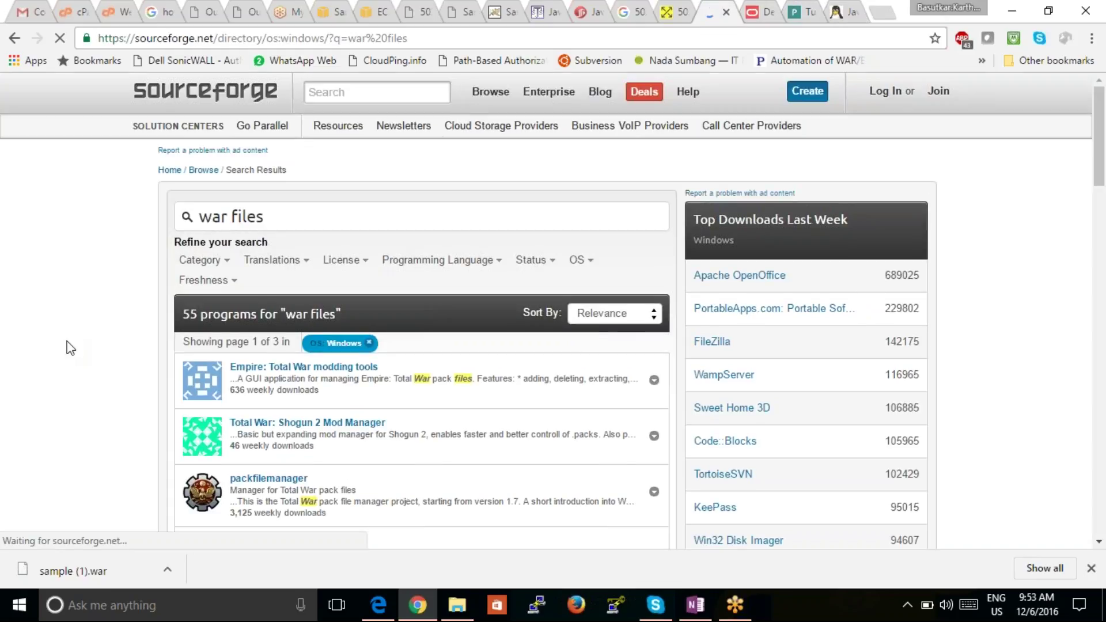
{"action": "scroll", "coordinate": [70, 348], "scroll_direction": "down", "scroll_amount": 3}
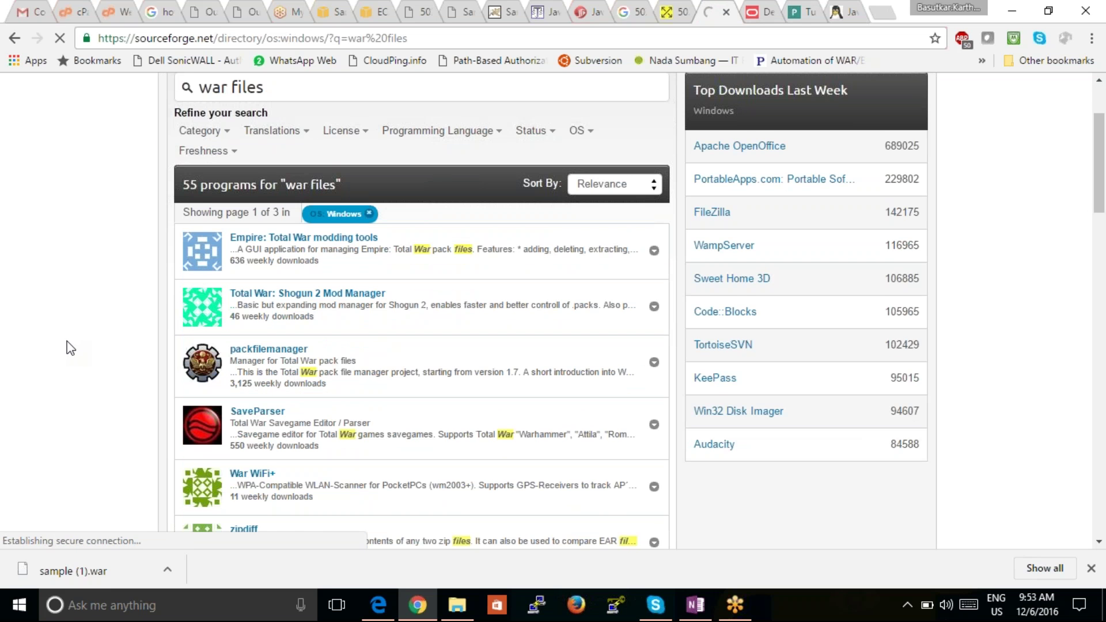
{"action": "scroll", "coordinate": [66, 348], "scroll_direction": "down", "scroll_amount": 3}
{"action": "scroll", "coordinate": [67, 347], "scroll_direction": "up", "scroll_amount": 6}
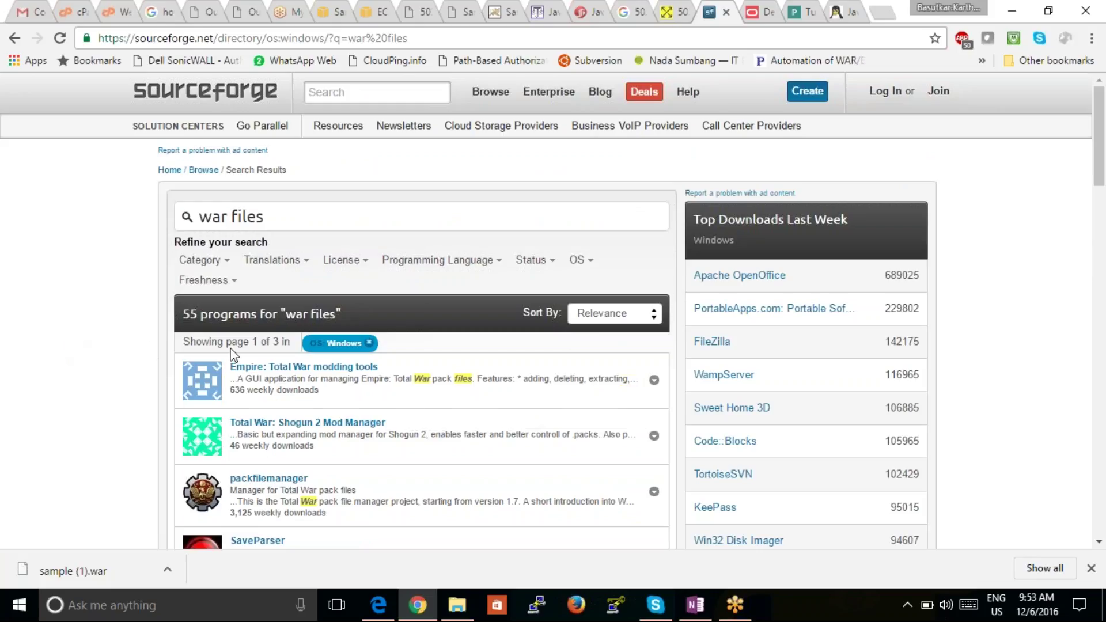
Search Google for "sample static site war file download".
{"action": "left_click_drag", "start_coordinate": [409, 38], "coordinate": [79, 31]}
{"action": "type", "text": "sample"}
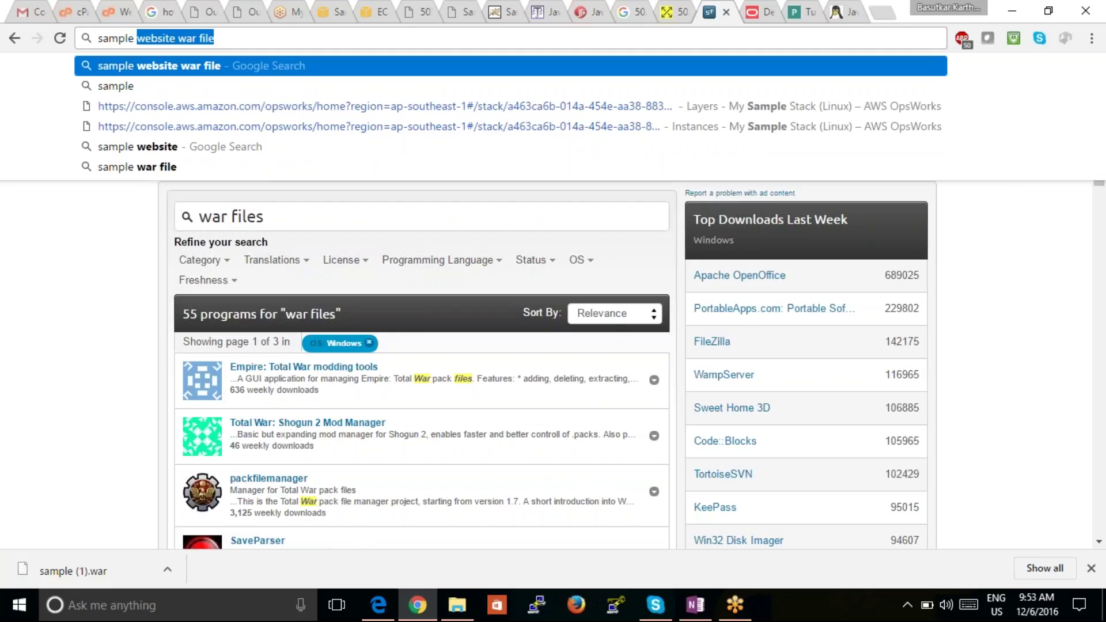
{"action": "type", "text": " static"}
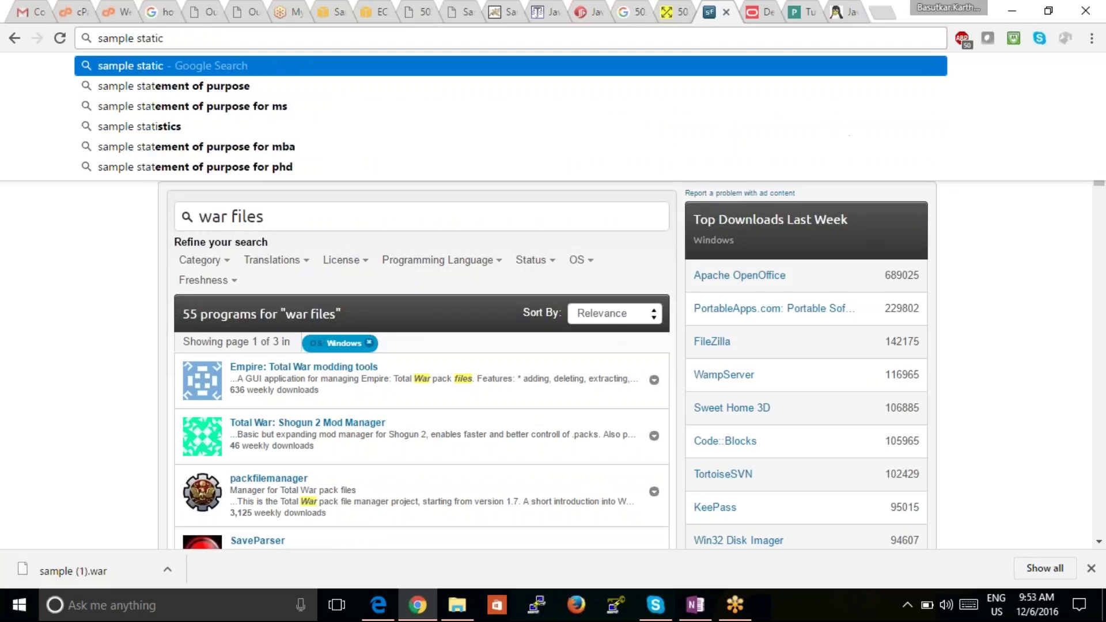
{"action": "type", "text": " site "}
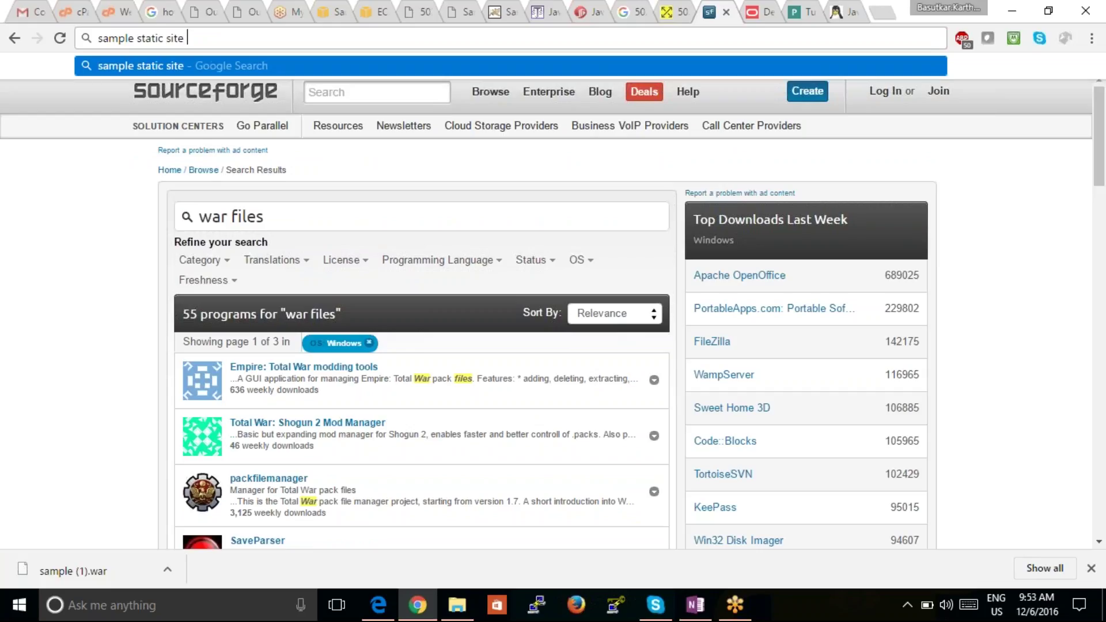
{"action": "type", "text": "war file"}
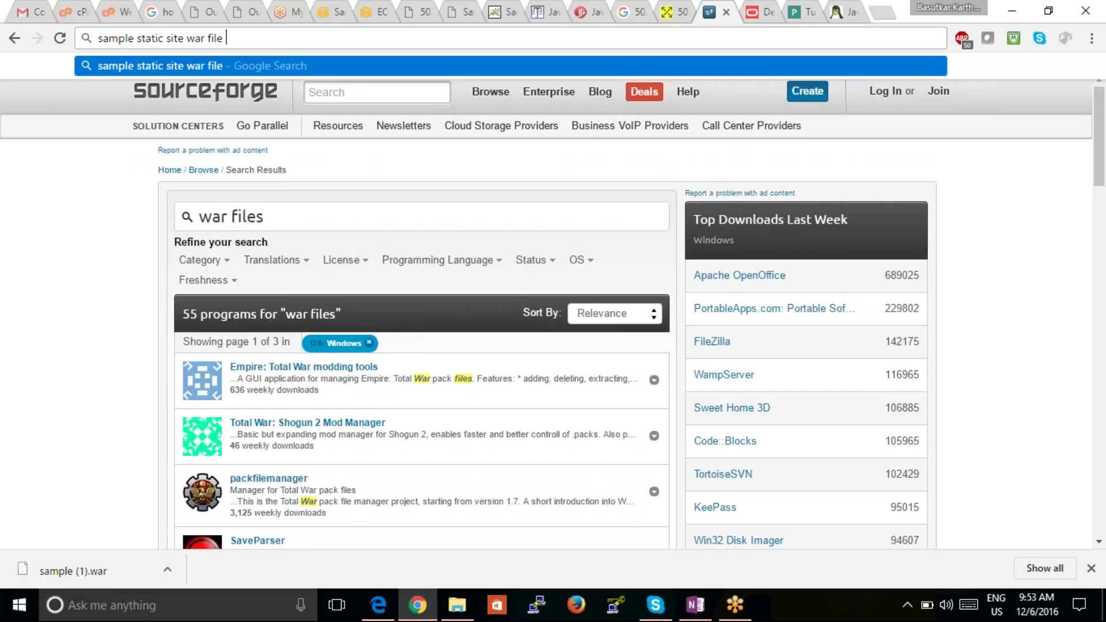
{"action": "type", "text": " downloa"}
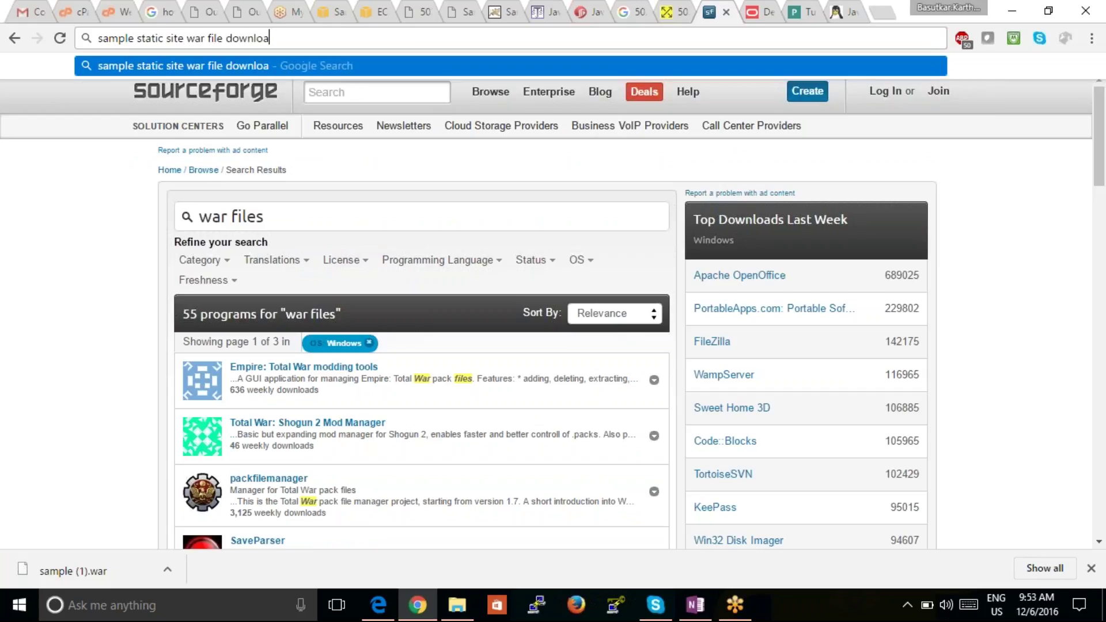
{"action": "type", "text": "d"}
{"action": "key", "text": "Return"}
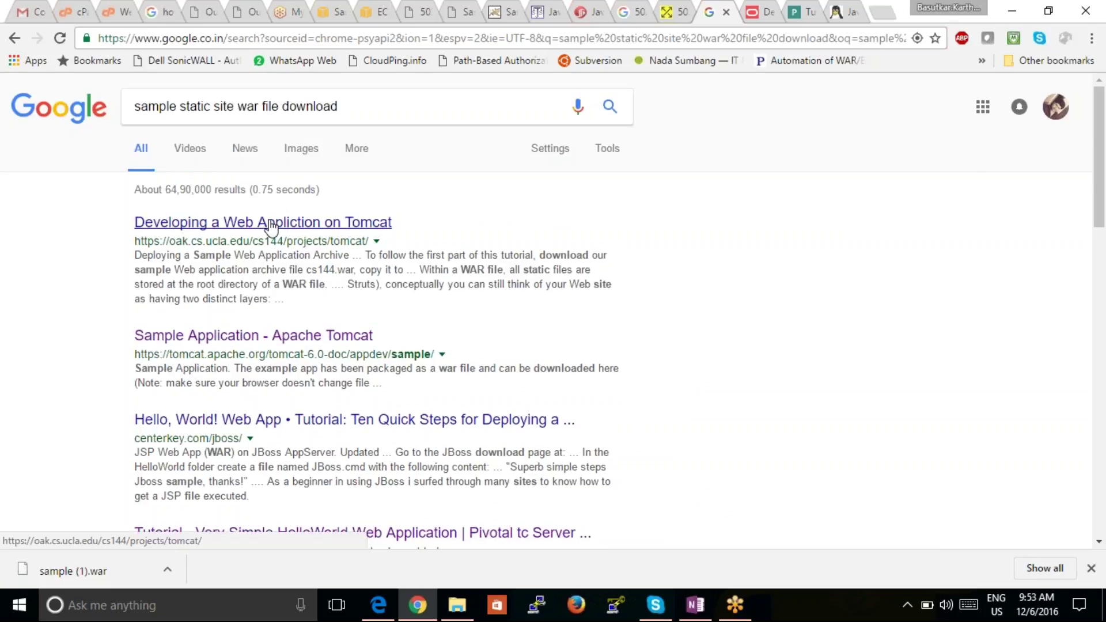
Open the "Developing a Web Appliction on Tomcat" result in a new tab and proceed past the certificate warning to oak.cs.ucla.edu.
{"action": "right_click", "coordinate": [272, 225]}
{"action": "left_click", "coordinate": [294, 230]}
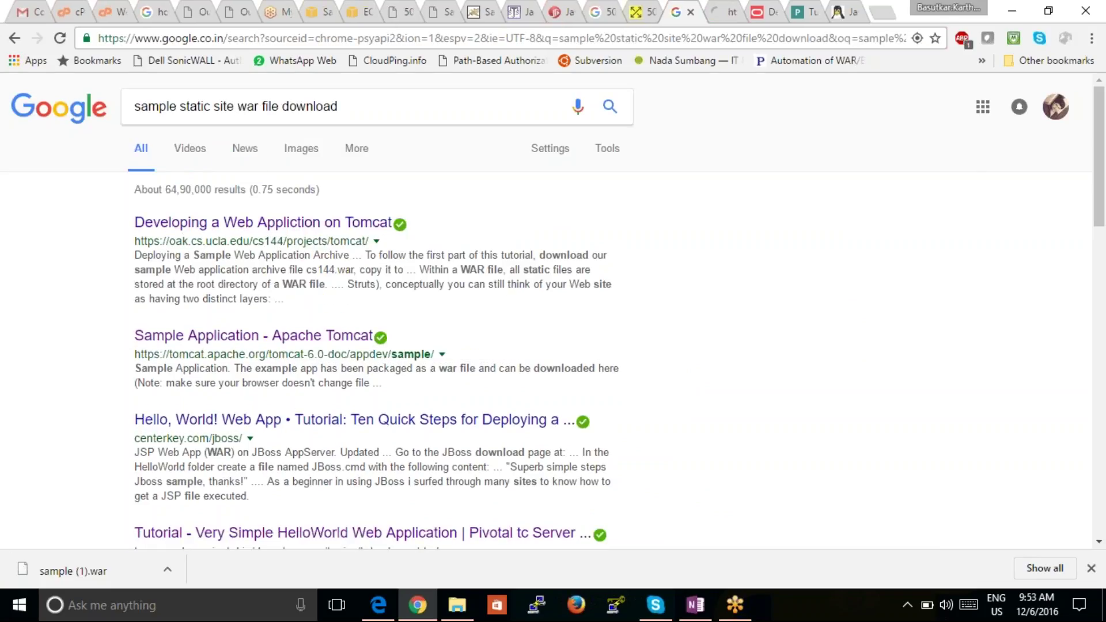
{"action": "left_click", "coordinate": [720, 18]}
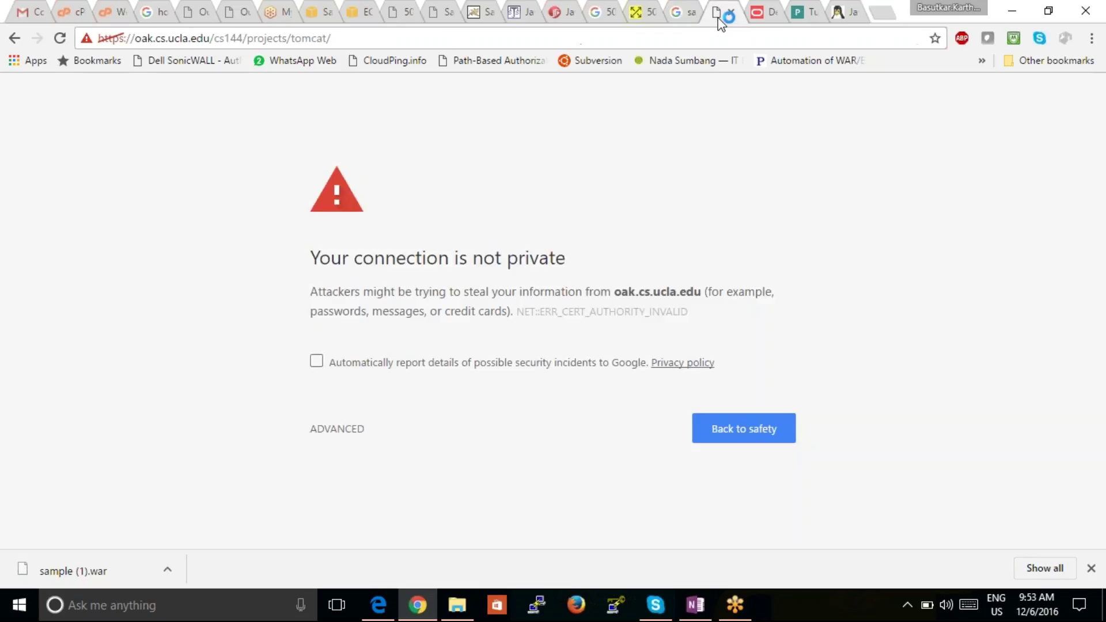
{"action": "left_click", "coordinate": [338, 428]}
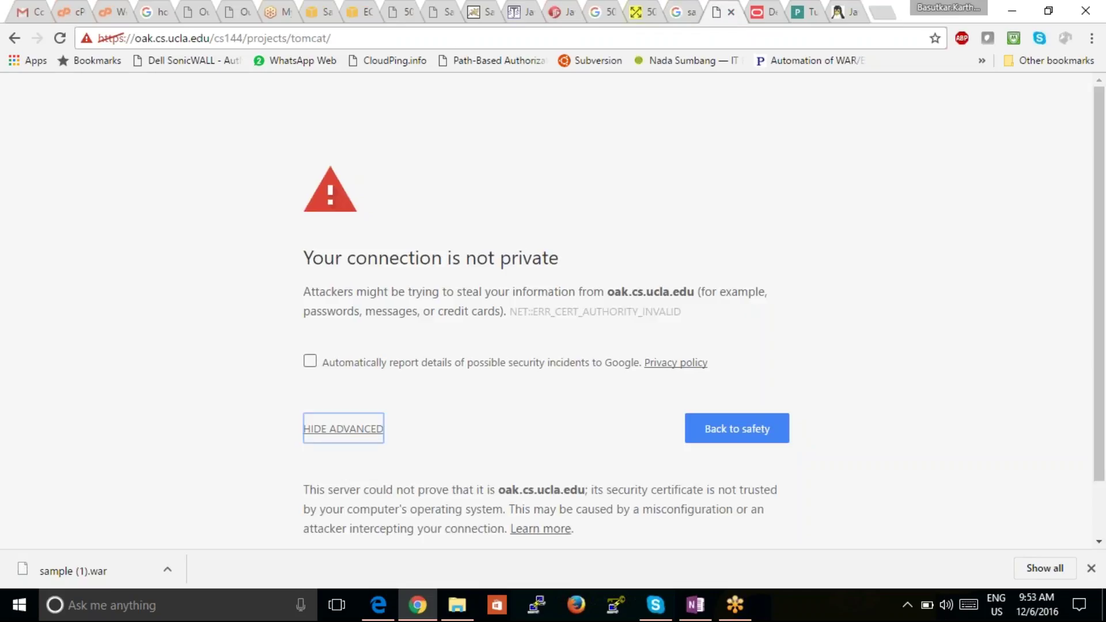
{"action": "scroll", "coordinate": [202, 452], "scroll_direction": "down", "scroll_amount": 1}
{"action": "scroll", "coordinate": [202, 452], "scroll_direction": "down", "scroll_amount": 1}
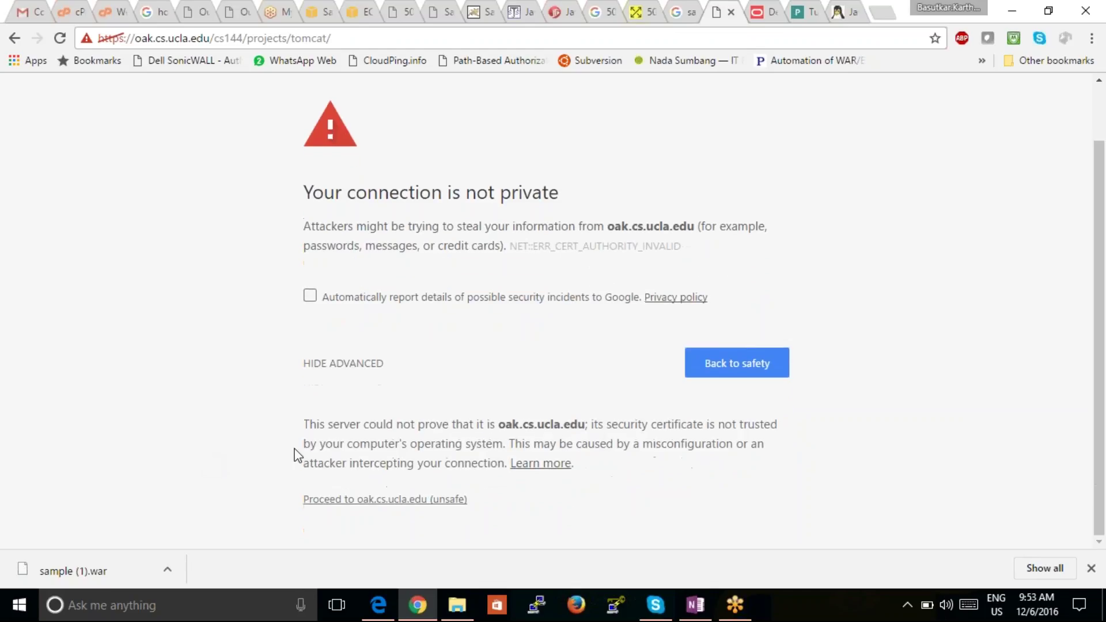
{"action": "left_click", "coordinate": [366, 500]}
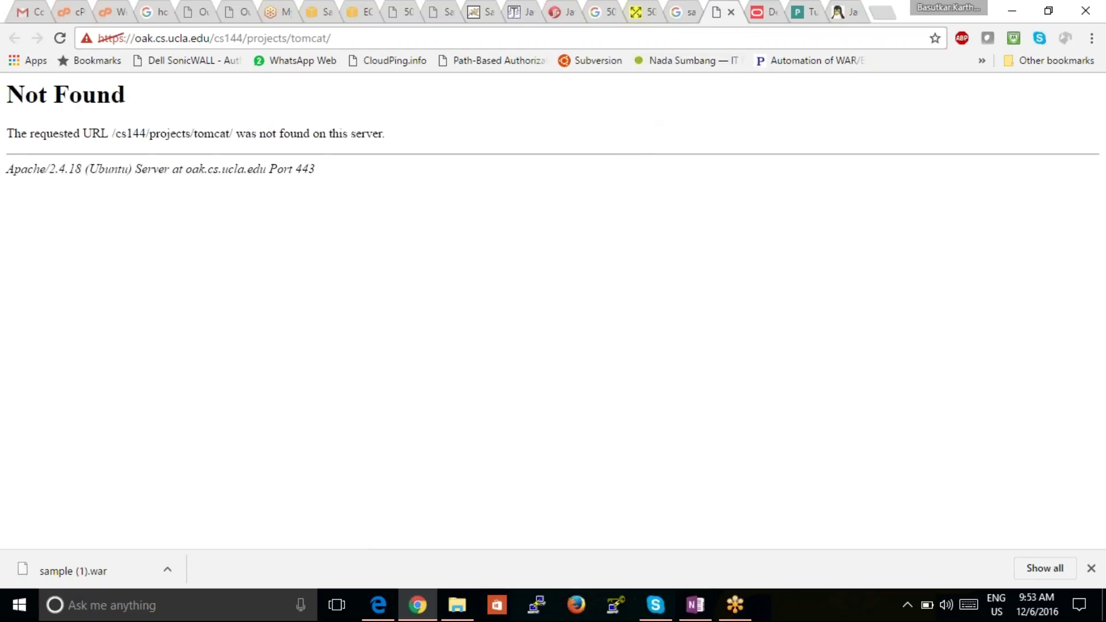
Return to the search results, look through them, and follow the related search "java war file example".
{"action": "key", "text": "ctrl+shift+Tab"}
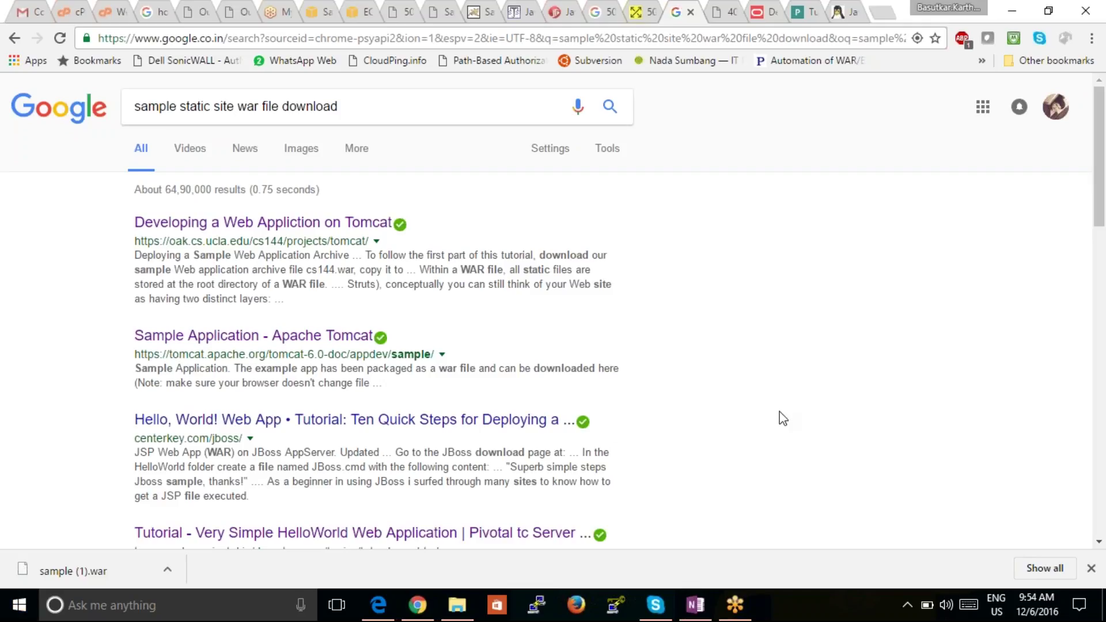
{"action": "scroll", "coordinate": [782, 419], "scroll_direction": "down", "scroll_amount": 10}
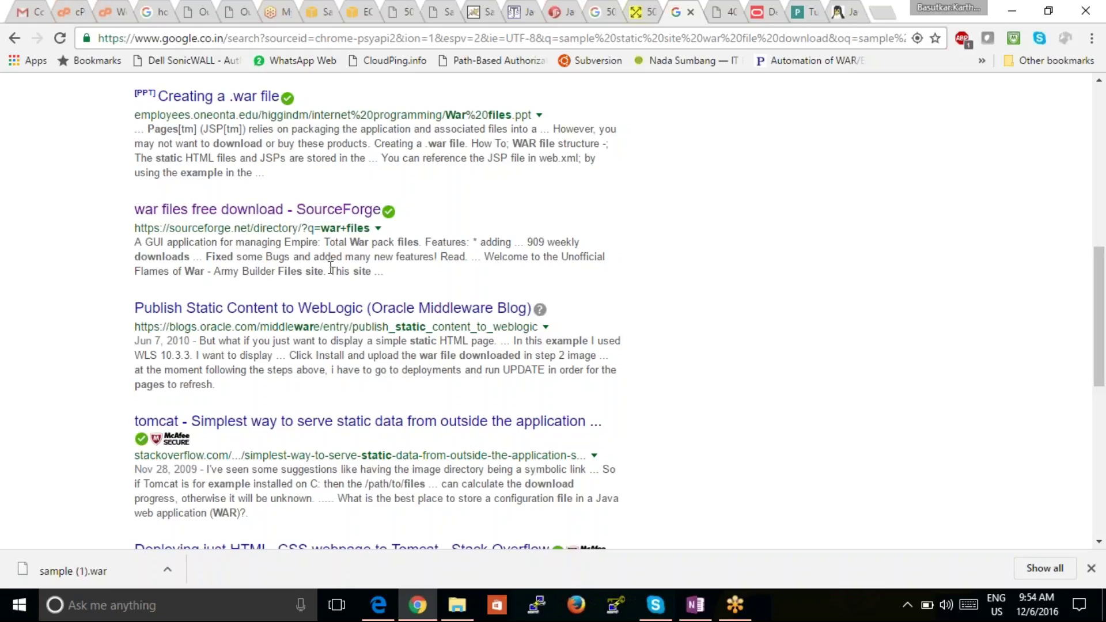
{"action": "right_click", "coordinate": [360, 310]}
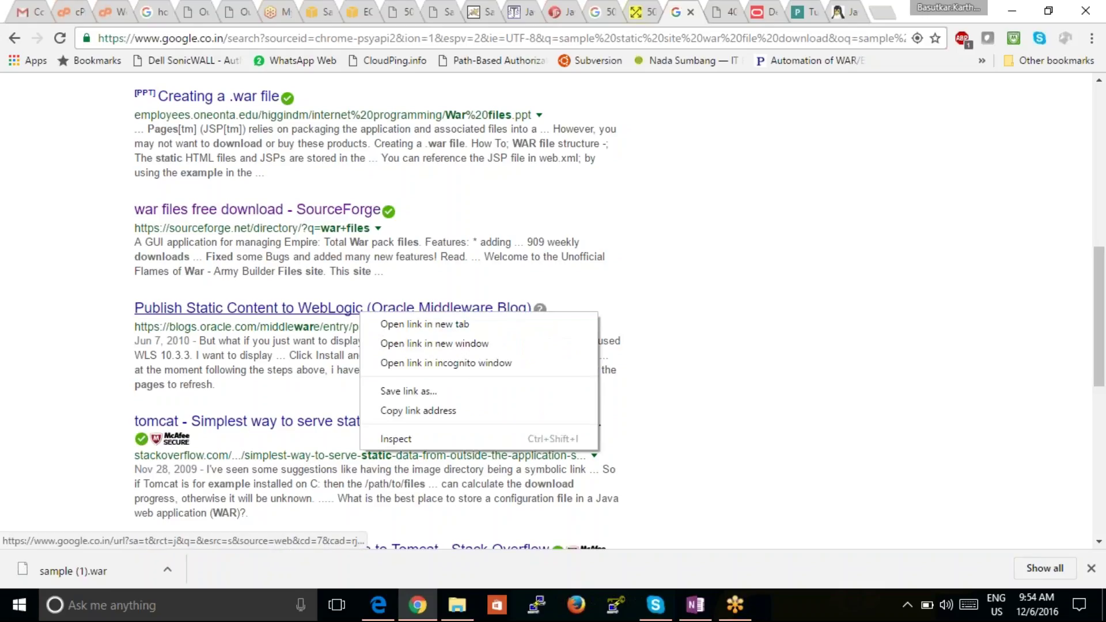
{"action": "left_click", "coordinate": [24, 396]}
{"action": "scroll", "coordinate": [6, 402], "scroll_direction": "down", "scroll_amount": 8}
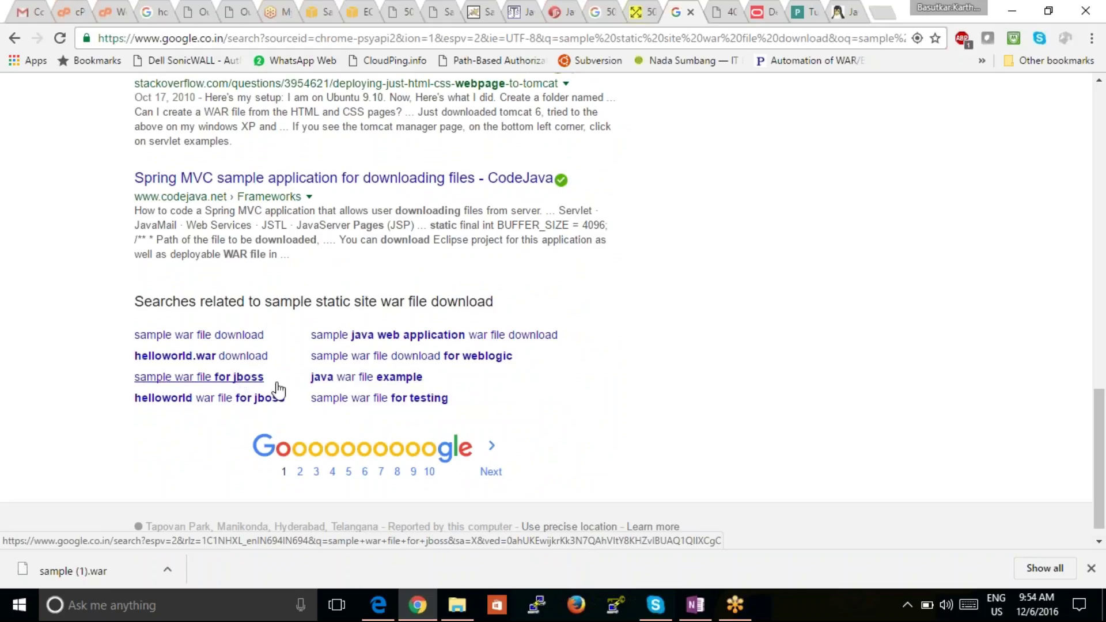
{"action": "left_click", "coordinate": [345, 380]}
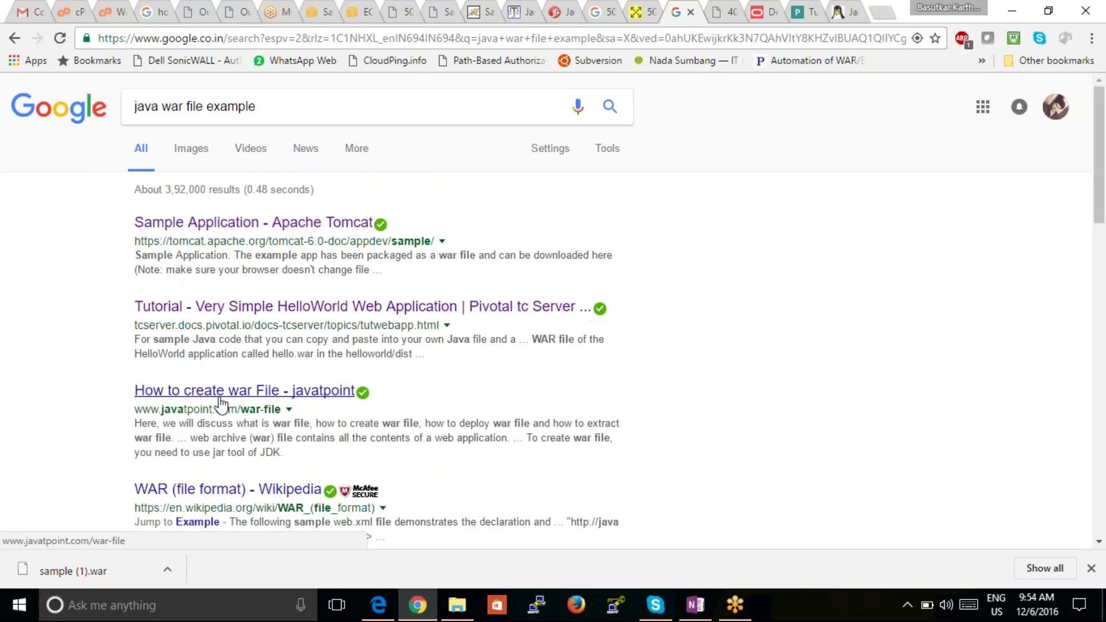
Search for the suggested phrase "war file download" and open the "War Setup 3.13 - Free download" result in a new tab.
{"action": "left_click", "coordinate": [270, 114]}
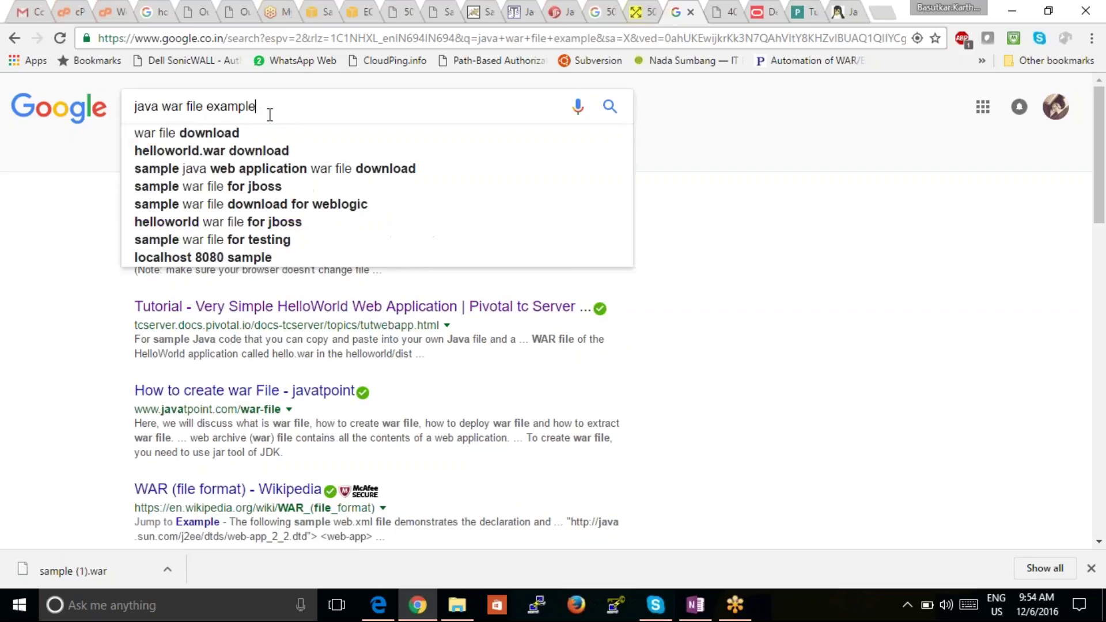
{"action": "left_click", "coordinate": [229, 133]}
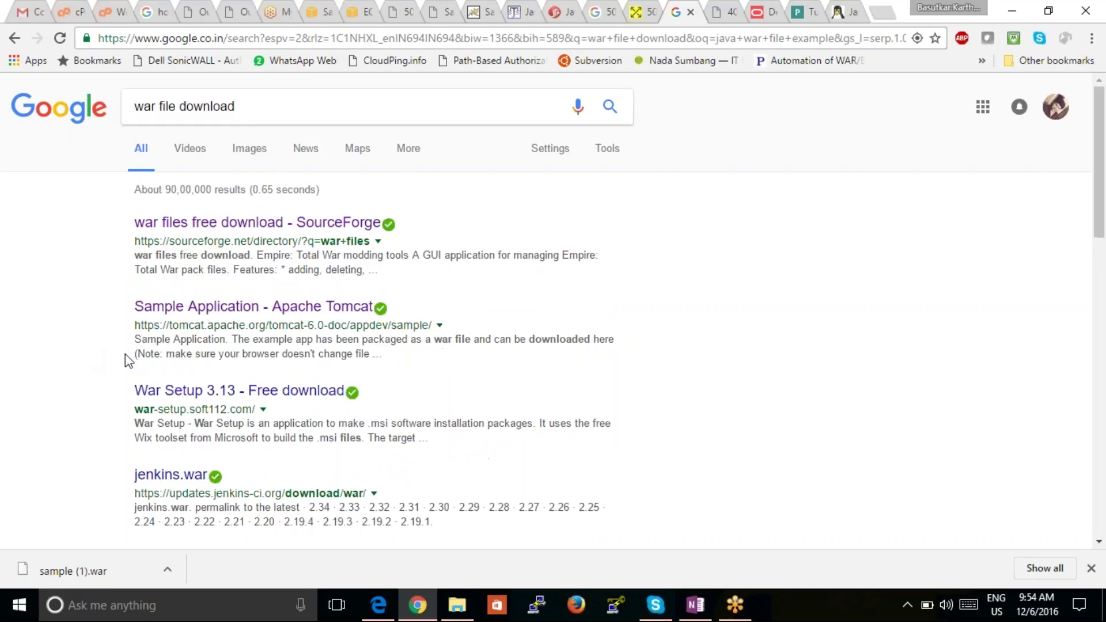
{"action": "right_click", "coordinate": [228, 396]}
{"action": "left_click", "coordinate": [265, 398]}
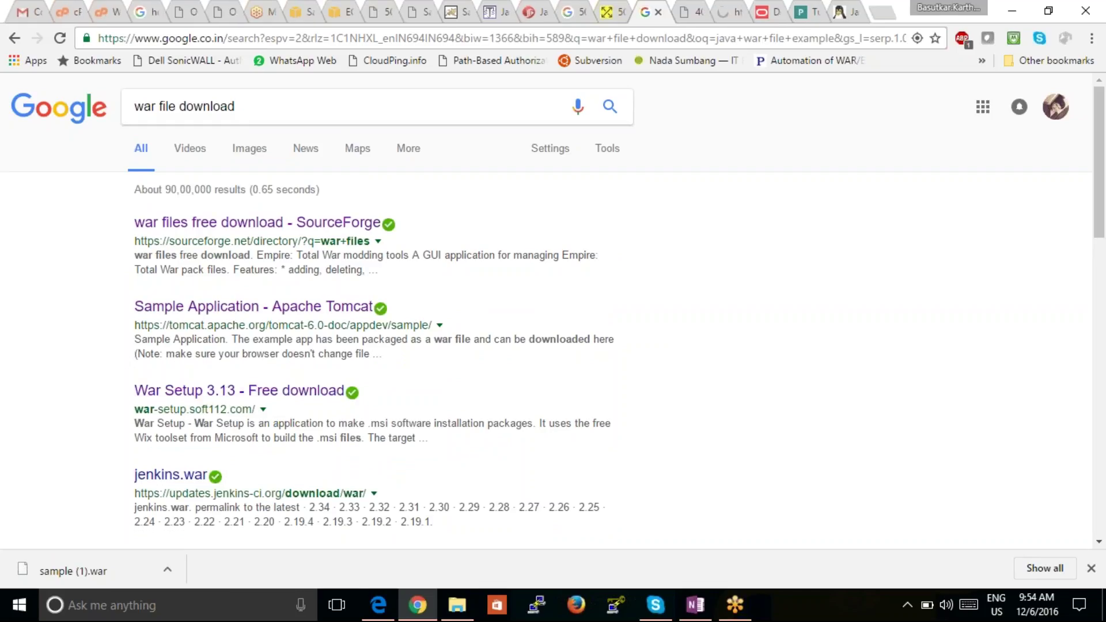
{"action": "scroll", "coordinate": [553, 311], "scroll_direction": "down", "scroll_amount": 9}
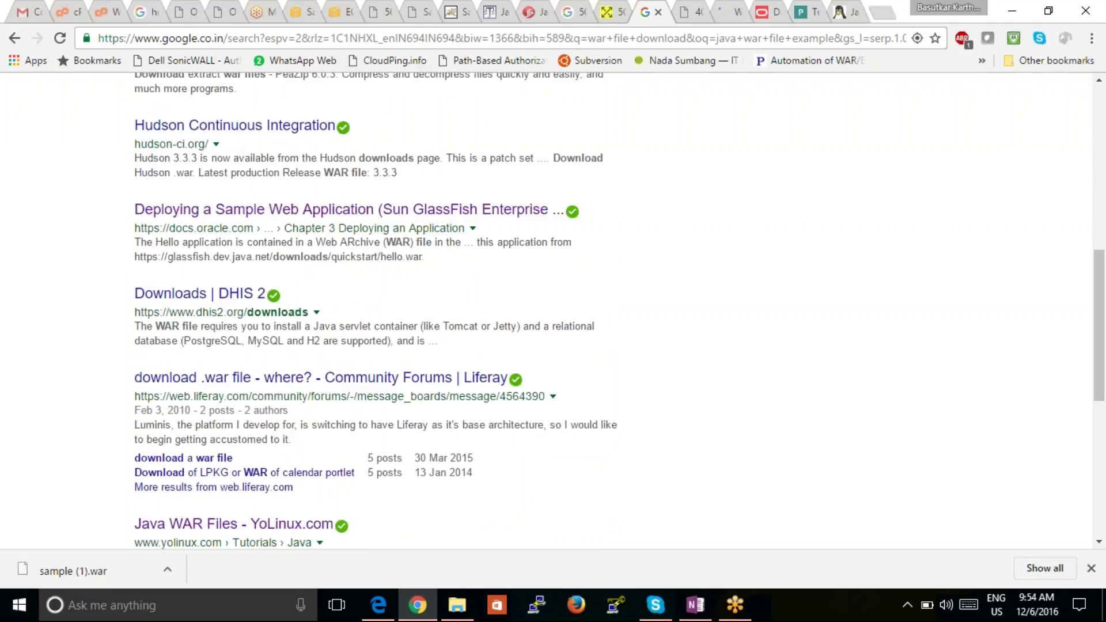
Switch to the Soft112 War Setup page and look over its publisher description and program details.
{"action": "left_click", "coordinate": [723, 17]}
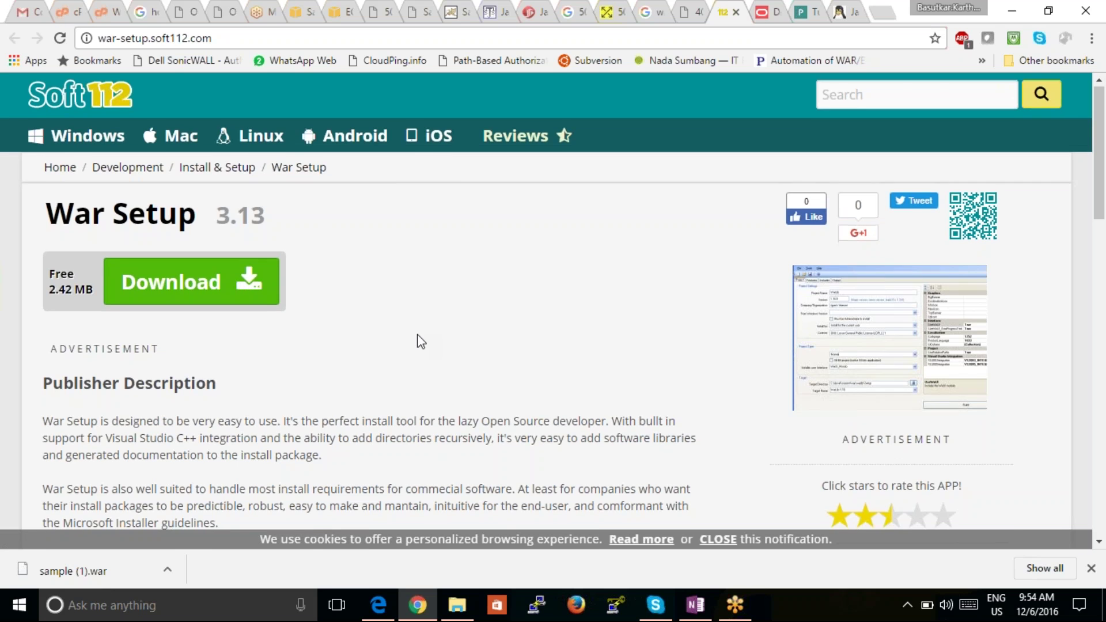
{"action": "scroll", "coordinate": [421, 342], "scroll_direction": "down", "scroll_amount": 7}
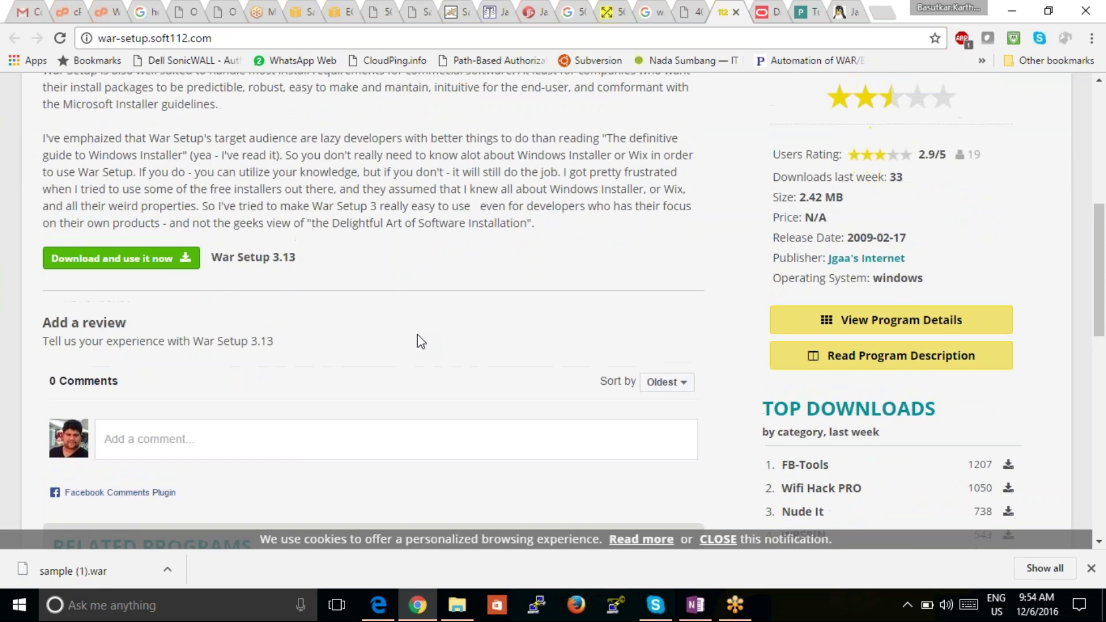
{"action": "scroll", "coordinate": [421, 341], "scroll_direction": "up", "scroll_amount": 7}
Open the War Setup 3.13 download page, view its external download link, and dismiss the link dialog.
{"action": "left_click", "coordinate": [249, 221]}
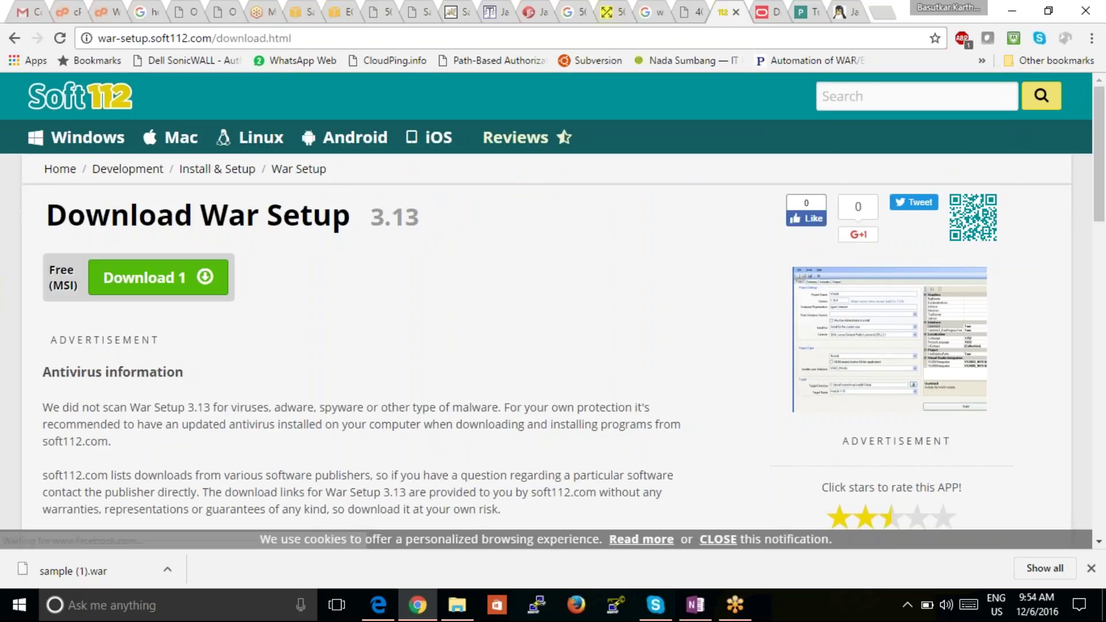
{"action": "left_click", "coordinate": [173, 277]}
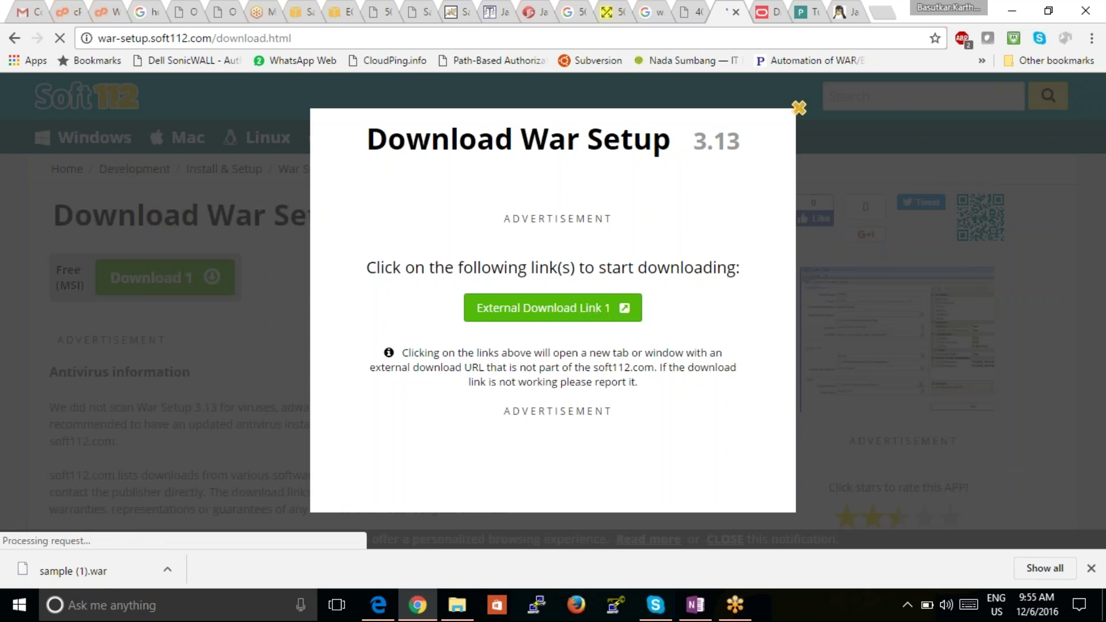
{"action": "left_click", "coordinate": [798, 109]}
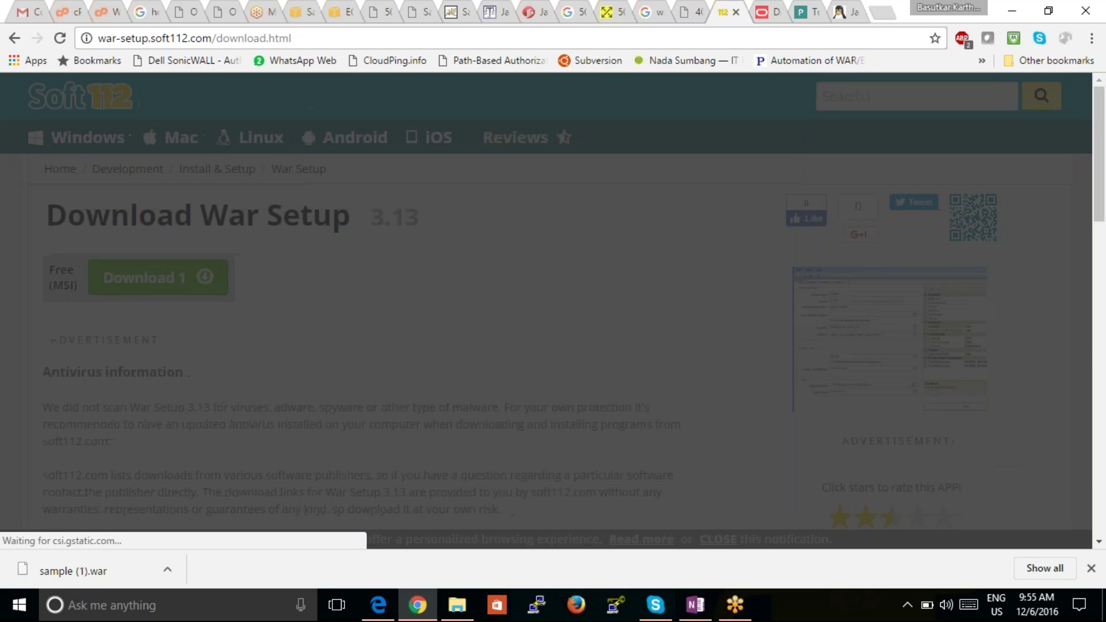
Return to the "war file download" search results and open the jenkins.war result.
{"action": "left_click", "coordinate": [692, 16]}
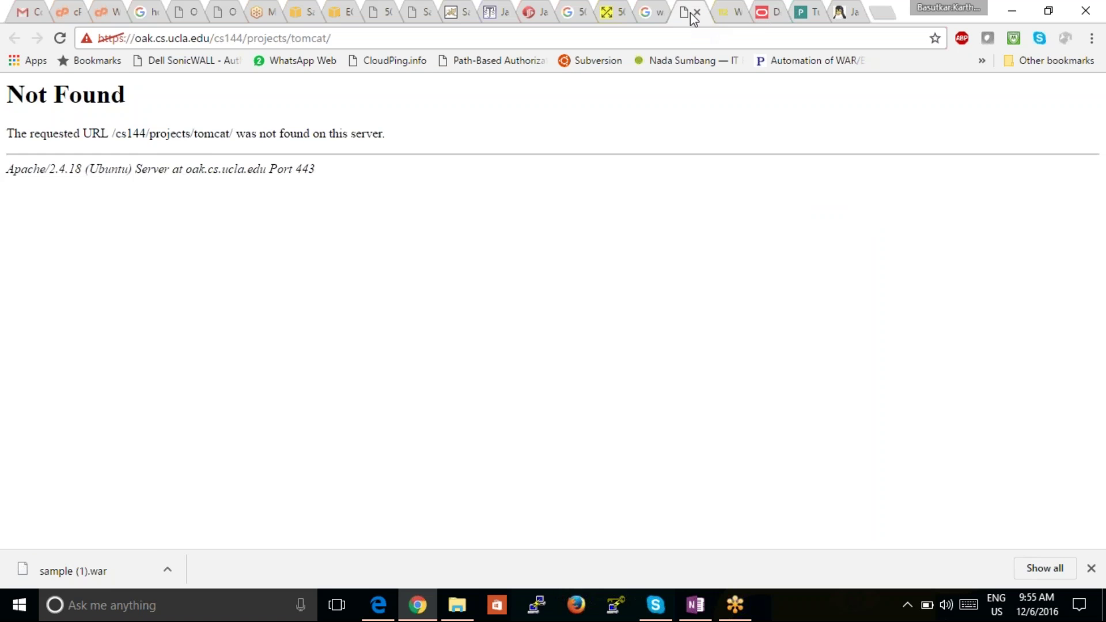
{"action": "left_click", "coordinate": [661, 18]}
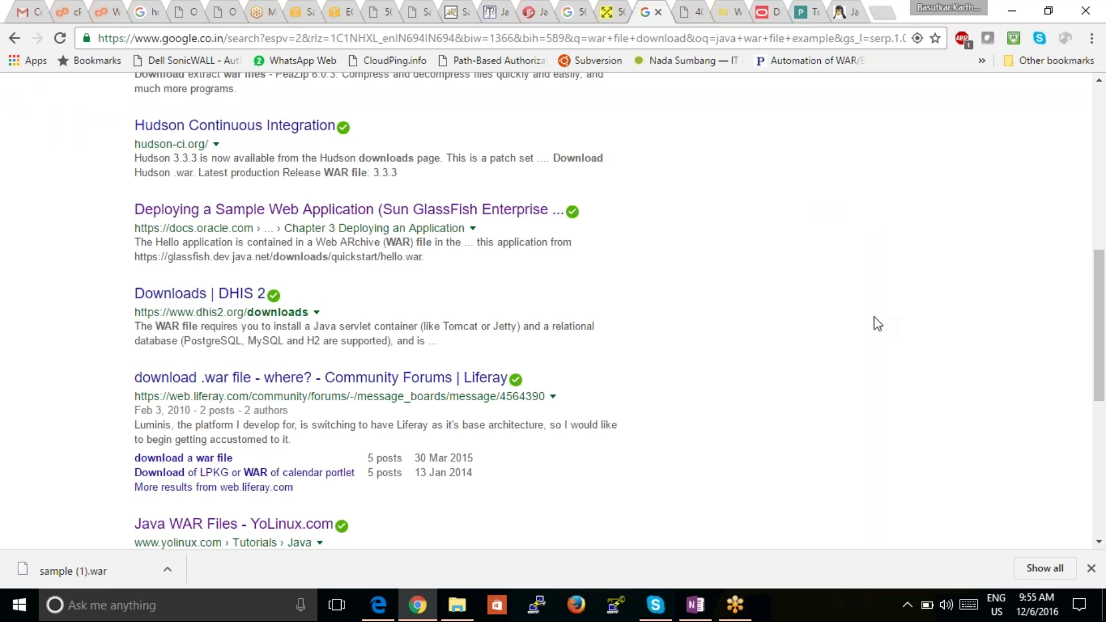
{"action": "scroll", "coordinate": [878, 323], "scroll_direction": "up", "scroll_amount": 7}
{"action": "scroll", "coordinate": [878, 323], "scroll_direction": "down", "scroll_amount": 1}
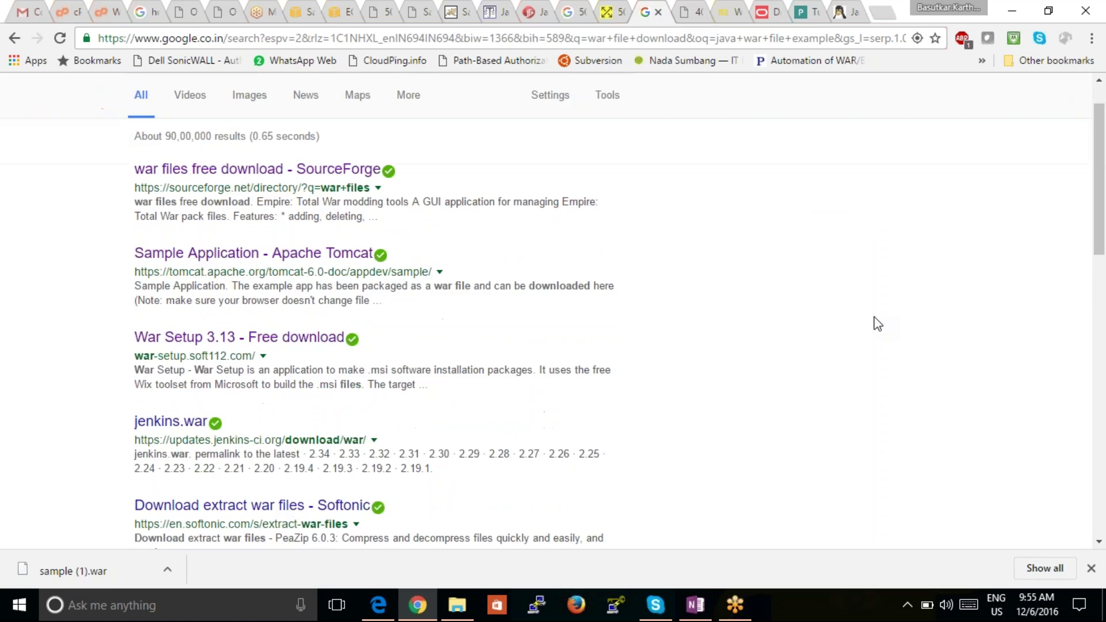
{"action": "scroll", "coordinate": [878, 323], "scroll_direction": "down", "scroll_amount": 1}
{"action": "left_click", "coordinate": [170, 378]}
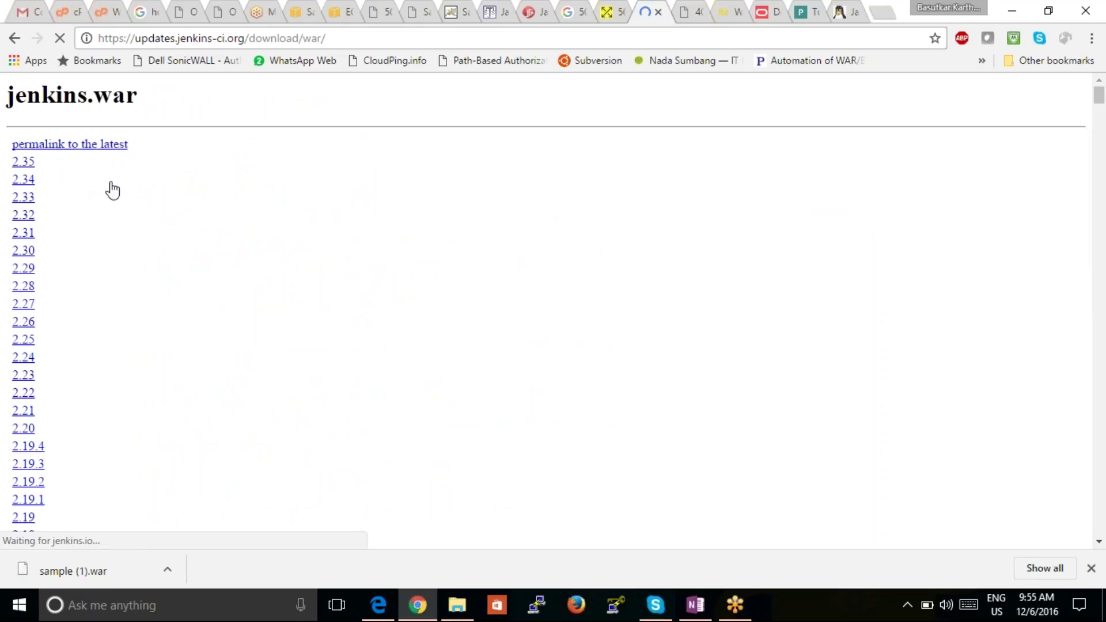
Look through the list of jenkins.war versions and download version 2.35.
{"action": "scroll", "coordinate": [112, 190], "scroll_direction": "down", "scroll_amount": 8}
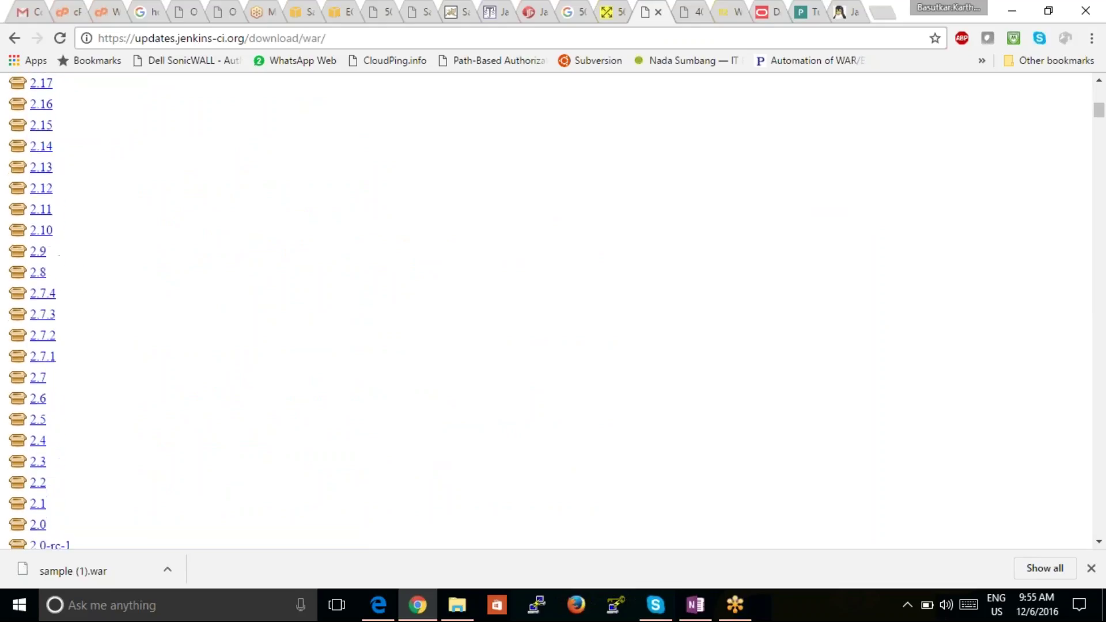
{"action": "scroll", "coordinate": [49, 311], "scroll_direction": "down", "scroll_amount": 15}
{"action": "scroll", "coordinate": [49, 311], "scroll_direction": "up", "scroll_amount": 13}
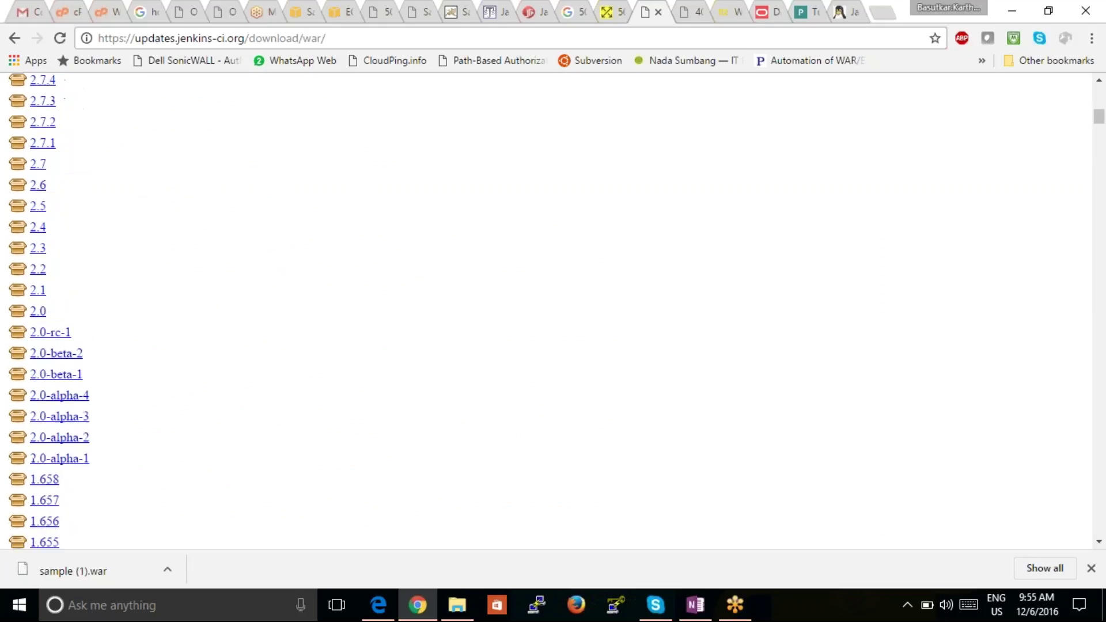
{"action": "scroll", "coordinate": [546, 311], "scroll_direction": "up", "scroll_amount": 10}
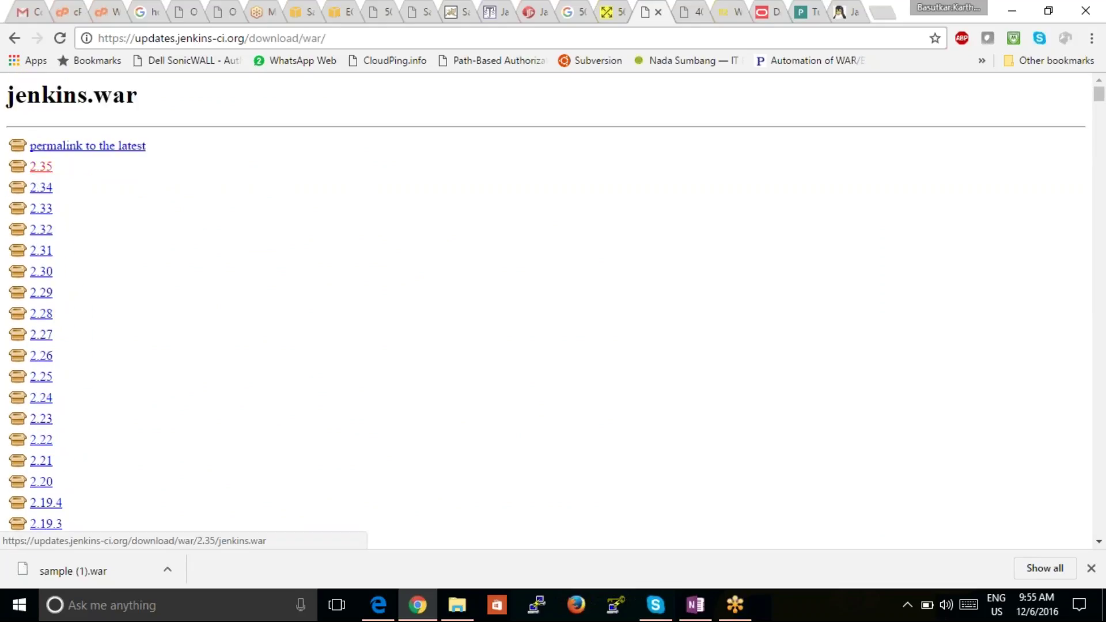
{"action": "left_click", "coordinate": [41, 167]}
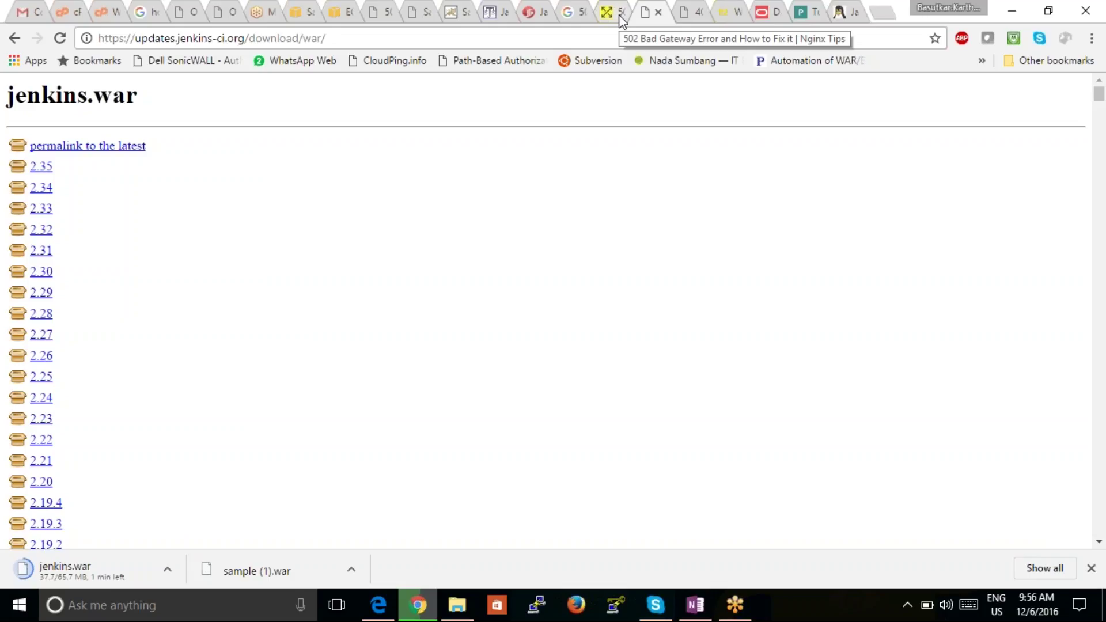
{"action": "left_click", "coordinate": [618, 15]}
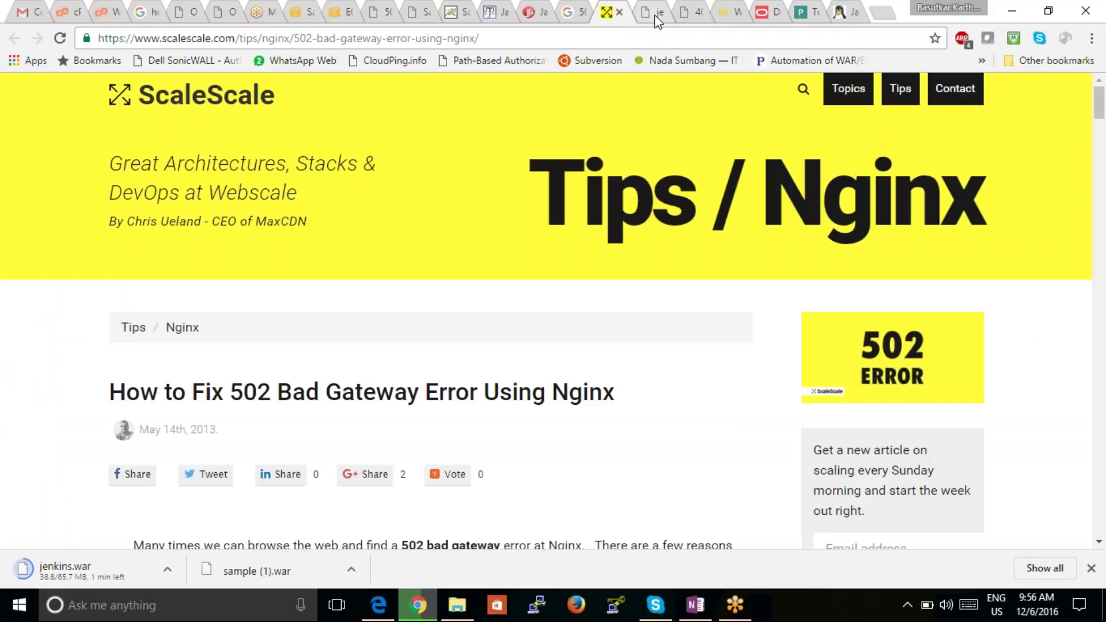
{"action": "left_click", "coordinate": [658, 17]}
{"action": "left_click", "coordinate": [688, 17]}
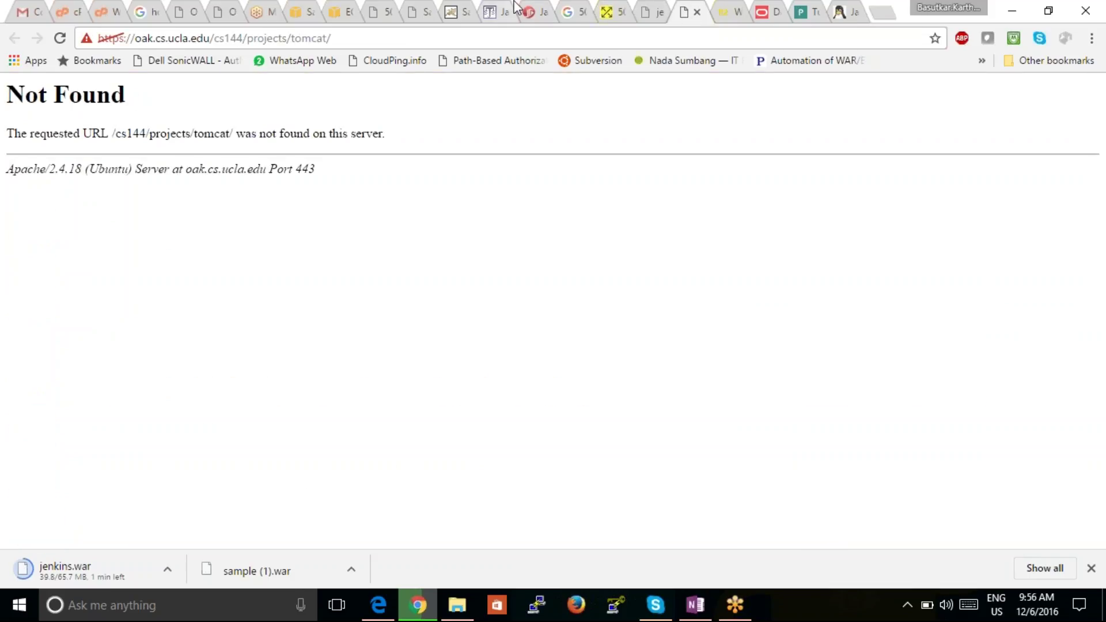
{"action": "left_click", "coordinate": [459, 17]}
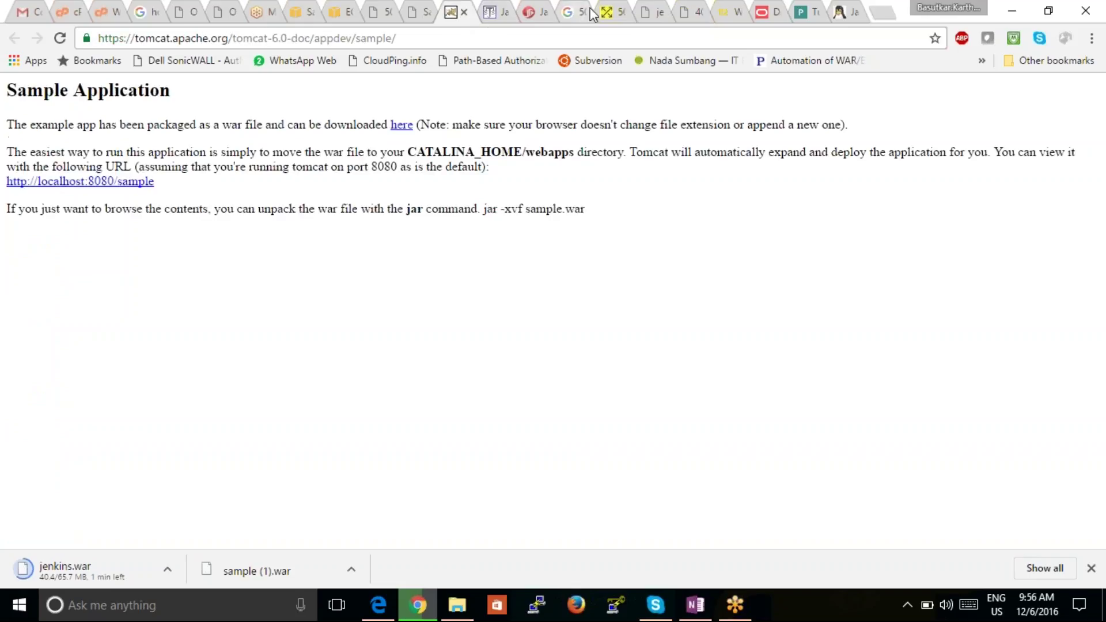
{"action": "left_click", "coordinate": [611, 21]}
{"action": "left_click", "coordinate": [648, 23]}
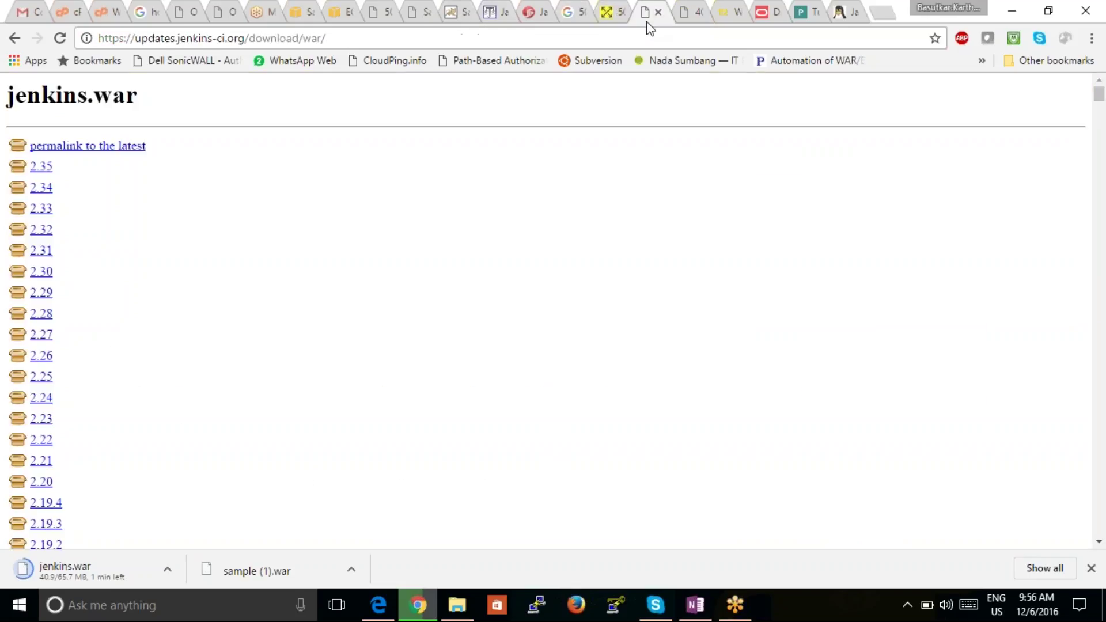
{"action": "left_click", "coordinate": [692, 17]}
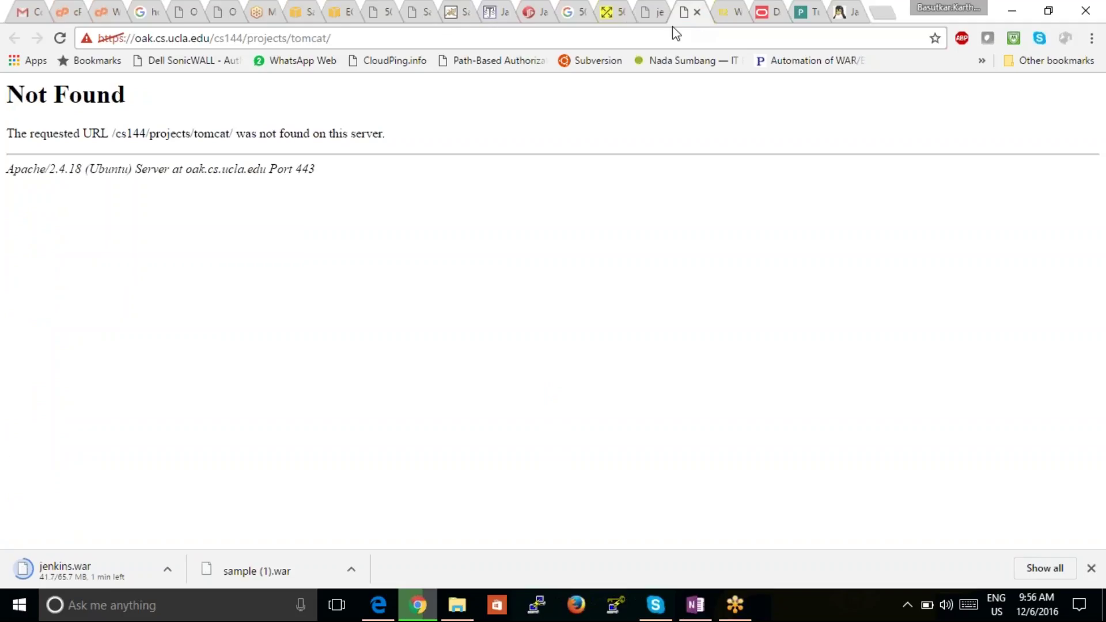
{"action": "left_click", "coordinate": [652, 24]}
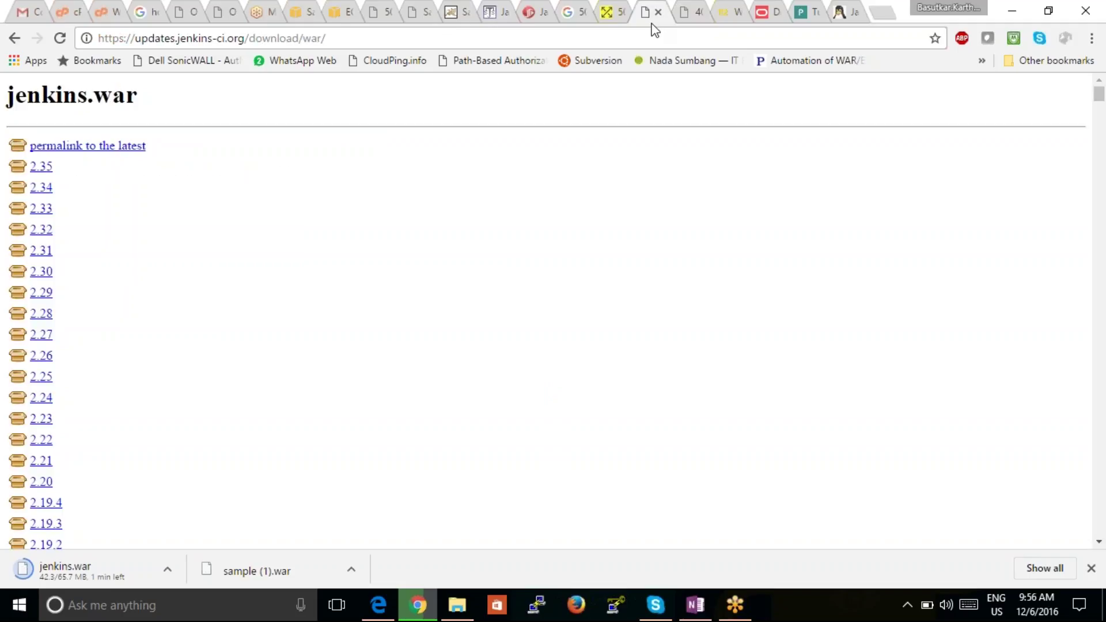
{"action": "left_click", "coordinate": [616, 20]}
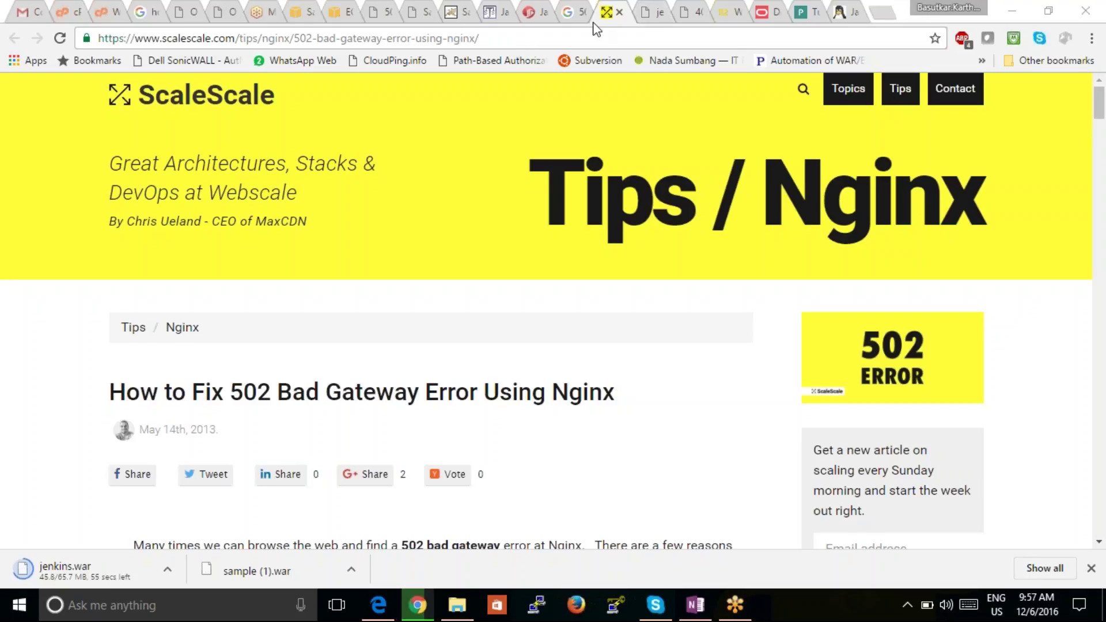
Go to the Sample-env-1 dashboard, view the downloaded sample (1).war and its file actions in the Downloads folder, and return to the dashboard.
{"action": "left_click", "coordinate": [304, 13]}
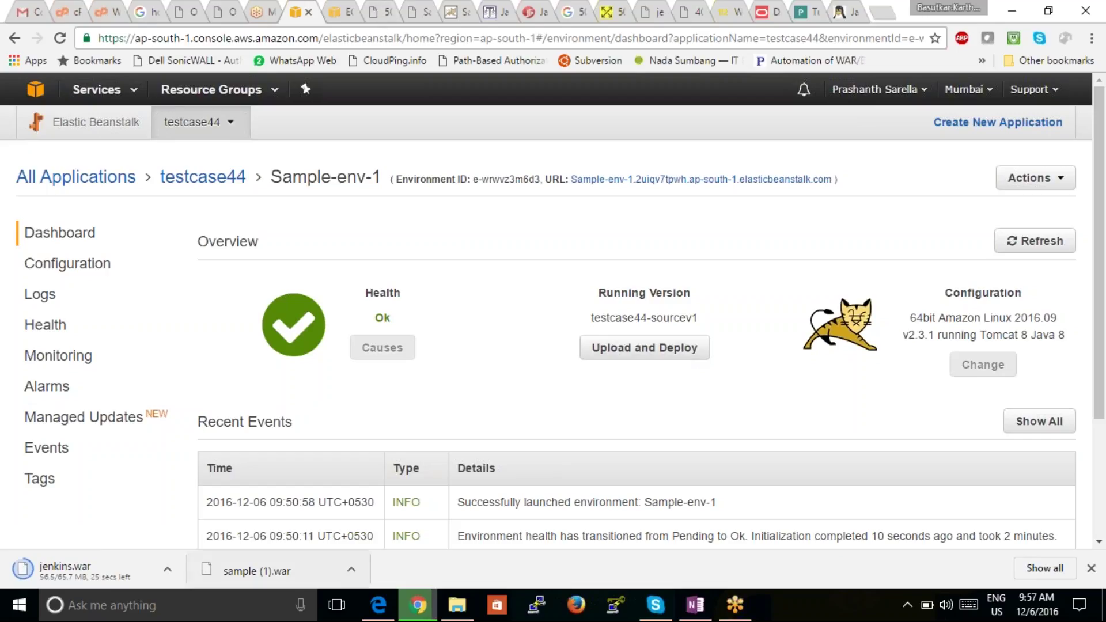
{"action": "left_click", "coordinate": [351, 570]}
{"action": "left_click", "coordinate": [398, 519]}
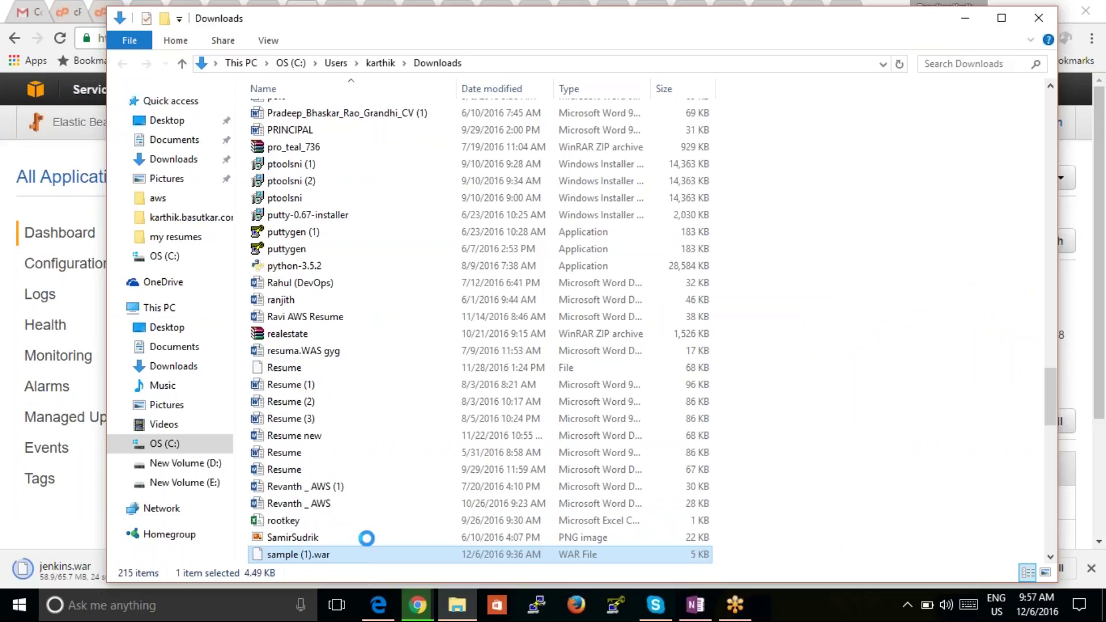
{"action": "key", "text": "shift+F10"}
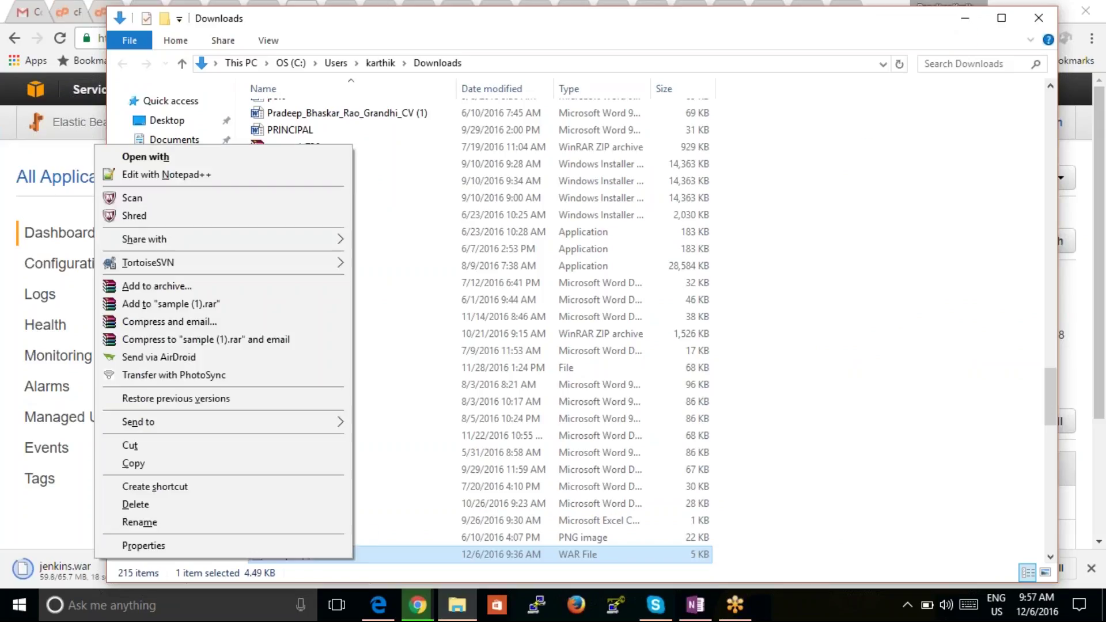
{"action": "left_click", "coordinate": [914, 176]}
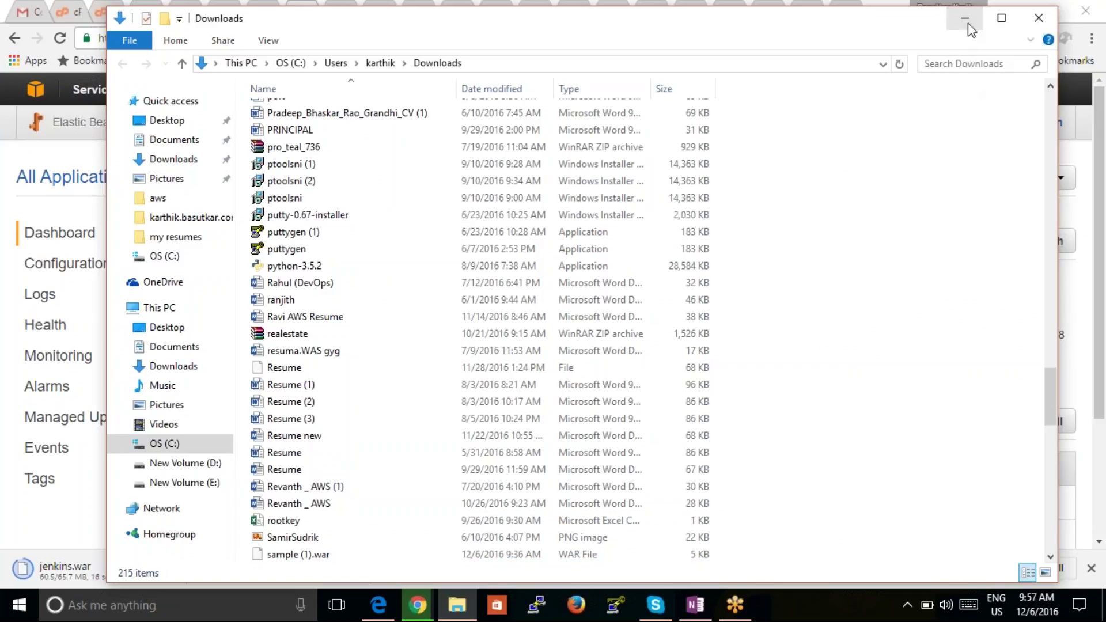
{"action": "left_click", "coordinate": [966, 18]}
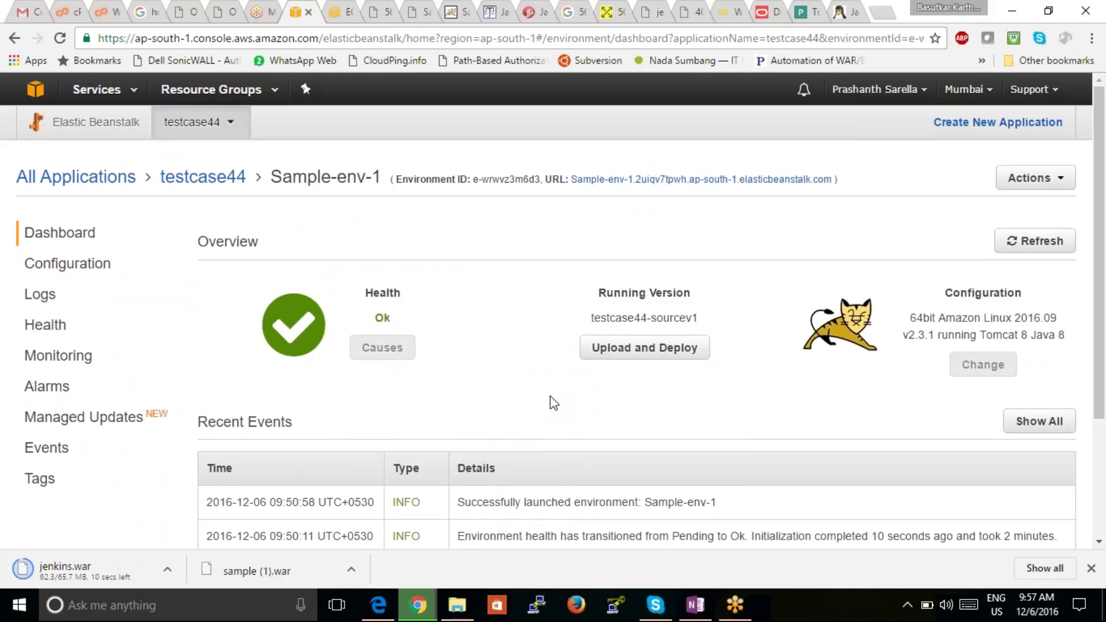
Upload jenkins.war from the Downloads folder to Sample-env-1 and deploy it with the version label jenkins.
{"action": "left_click", "coordinate": [639, 348]}
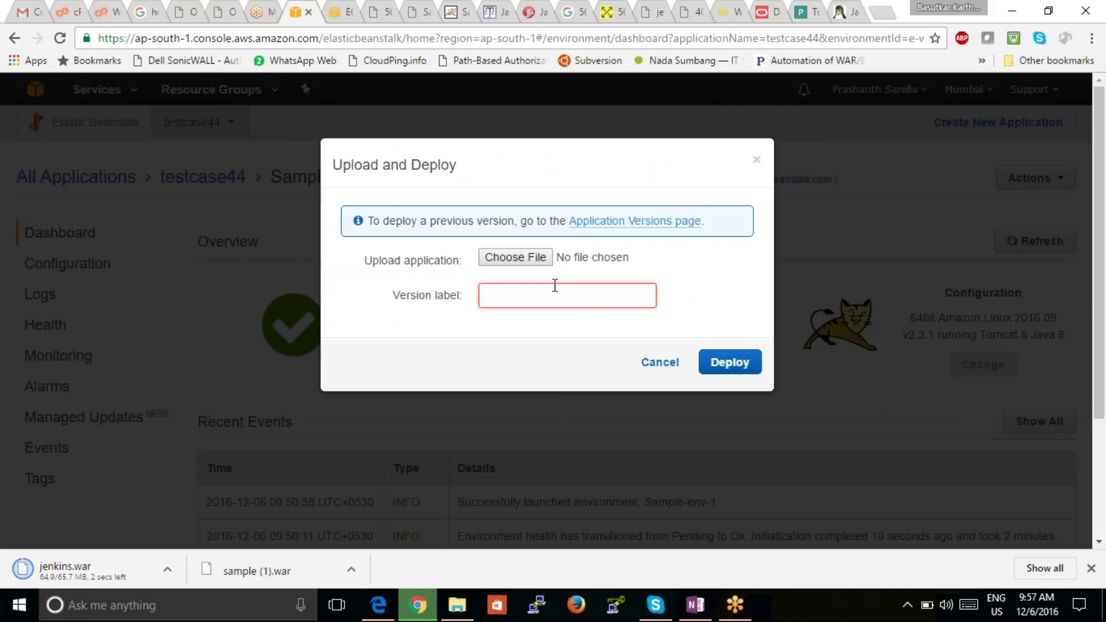
{"action": "left_click", "coordinate": [522, 259]}
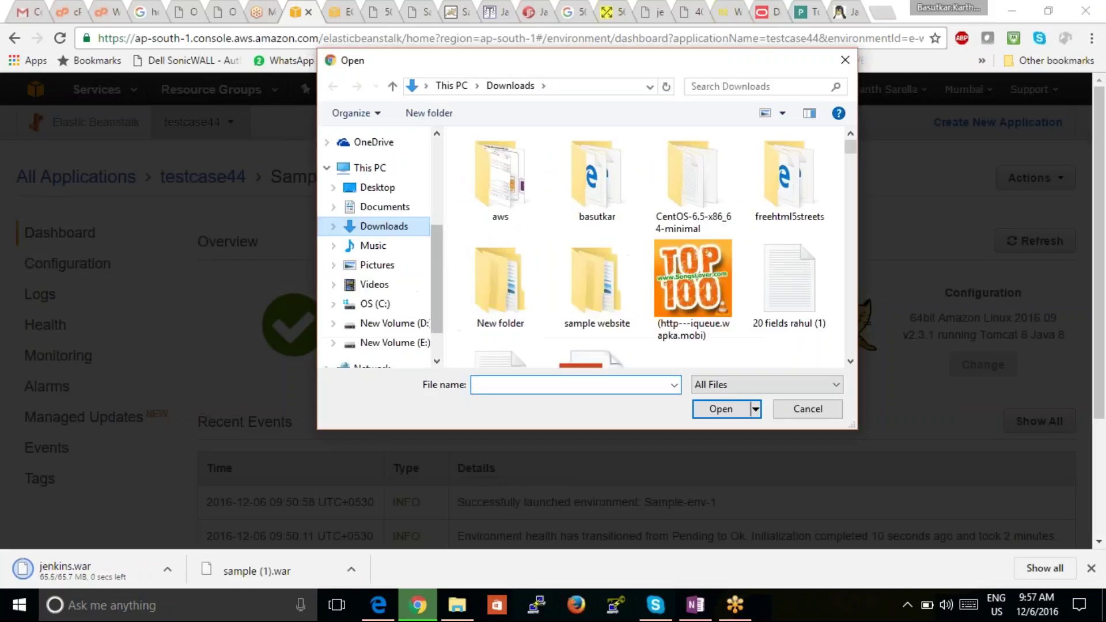
{"action": "left_click", "coordinate": [385, 248]}
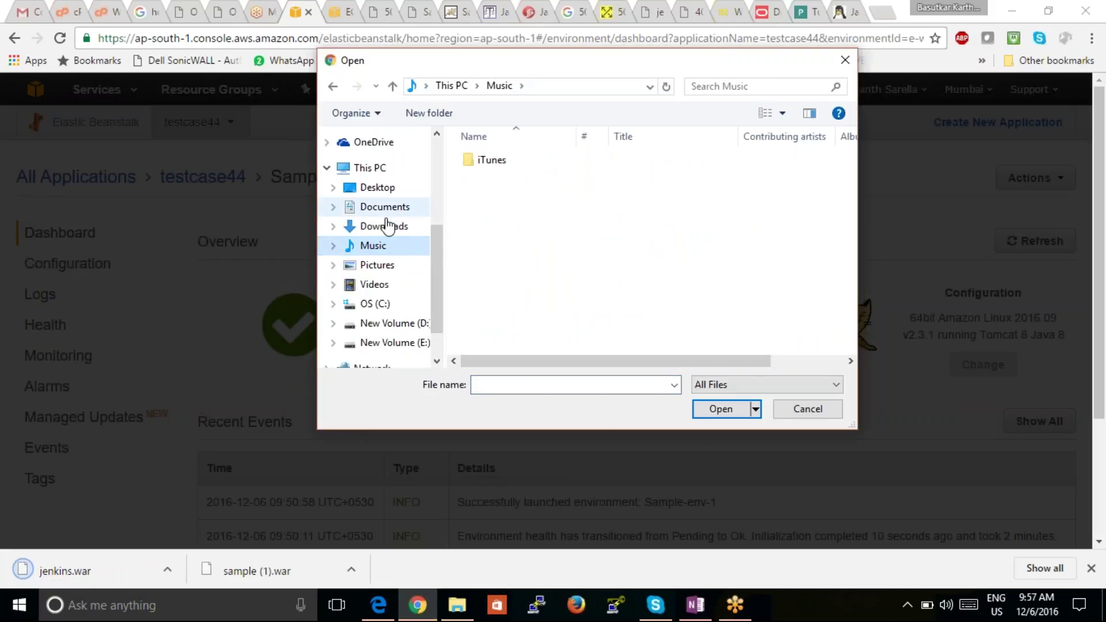
{"action": "left_click", "coordinate": [386, 225]}
{"action": "left_click", "coordinate": [510, 385]}
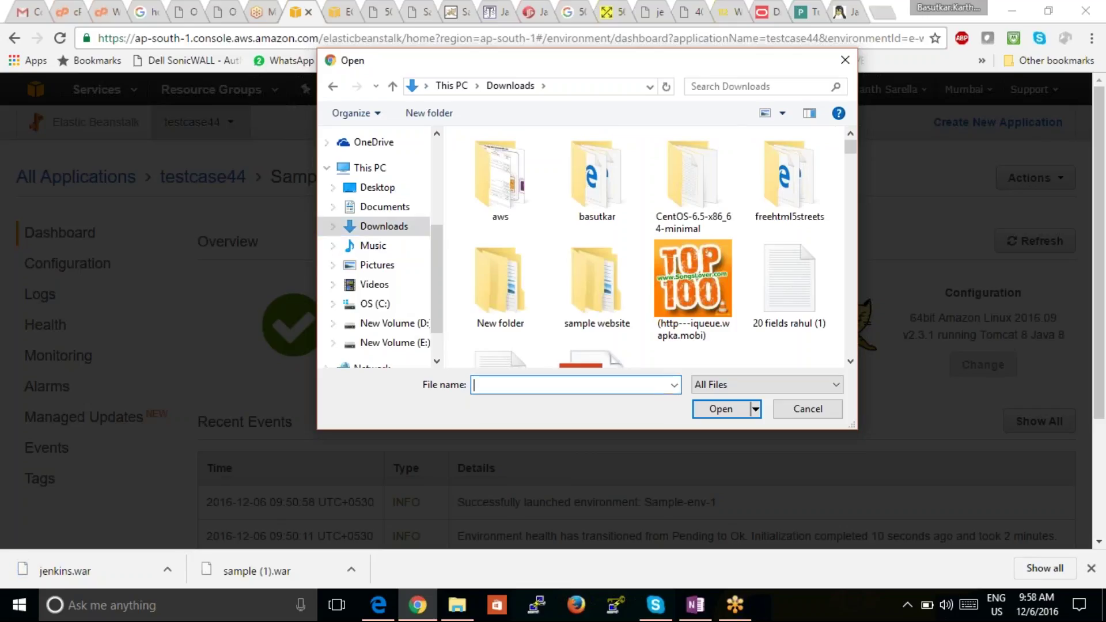
{"action": "type", "text": "jen"}
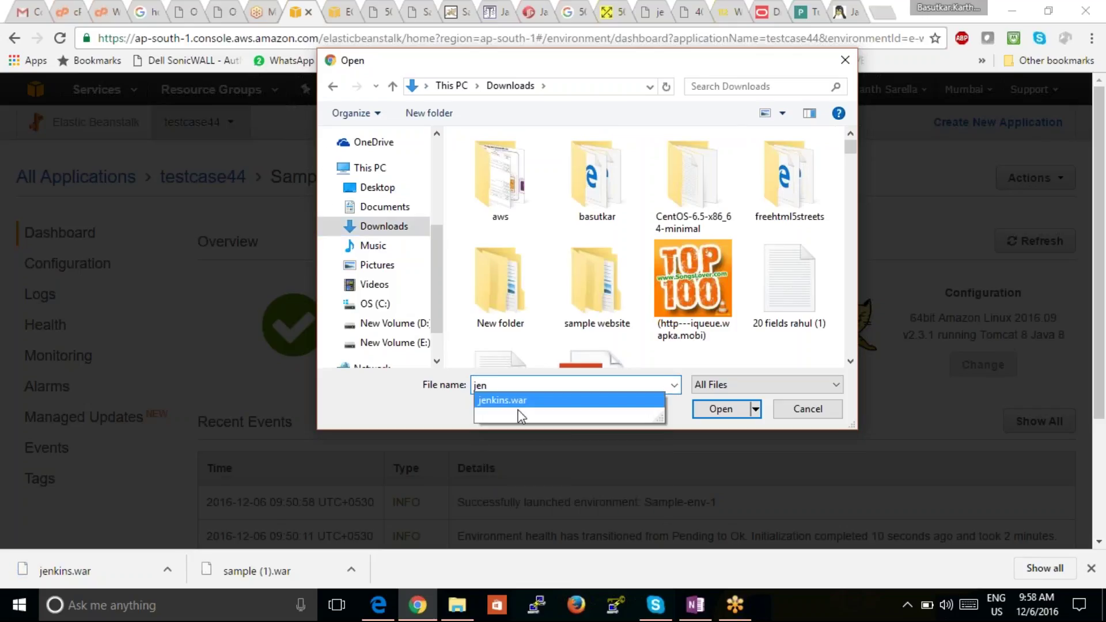
{"action": "left_click", "coordinate": [521, 401]}
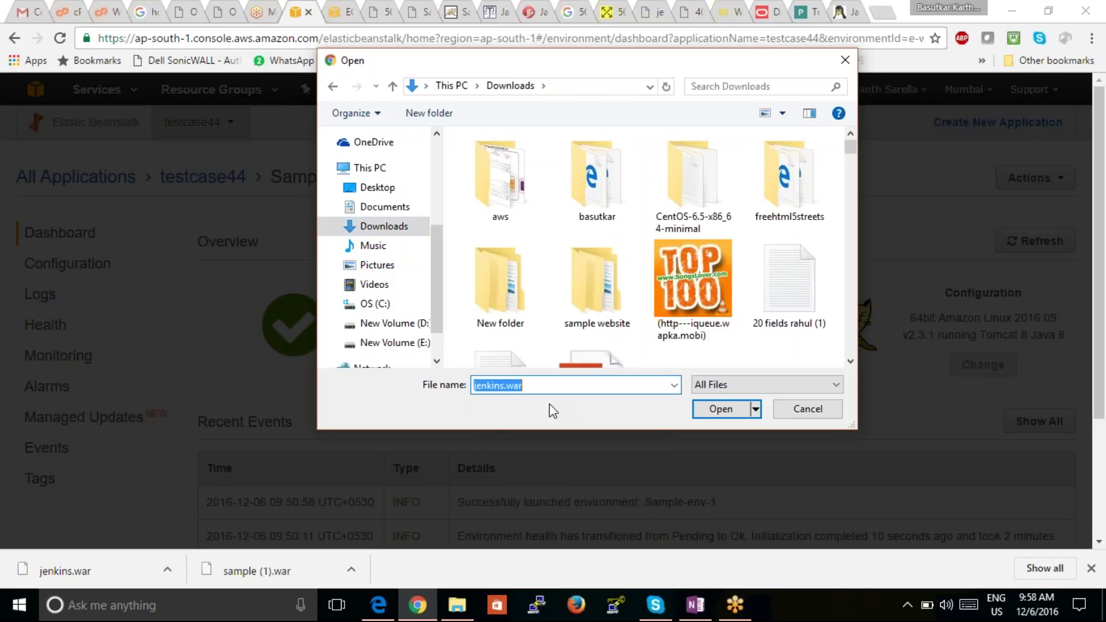
{"action": "left_click", "coordinate": [721, 409]}
{"action": "left_click", "coordinate": [731, 371]}
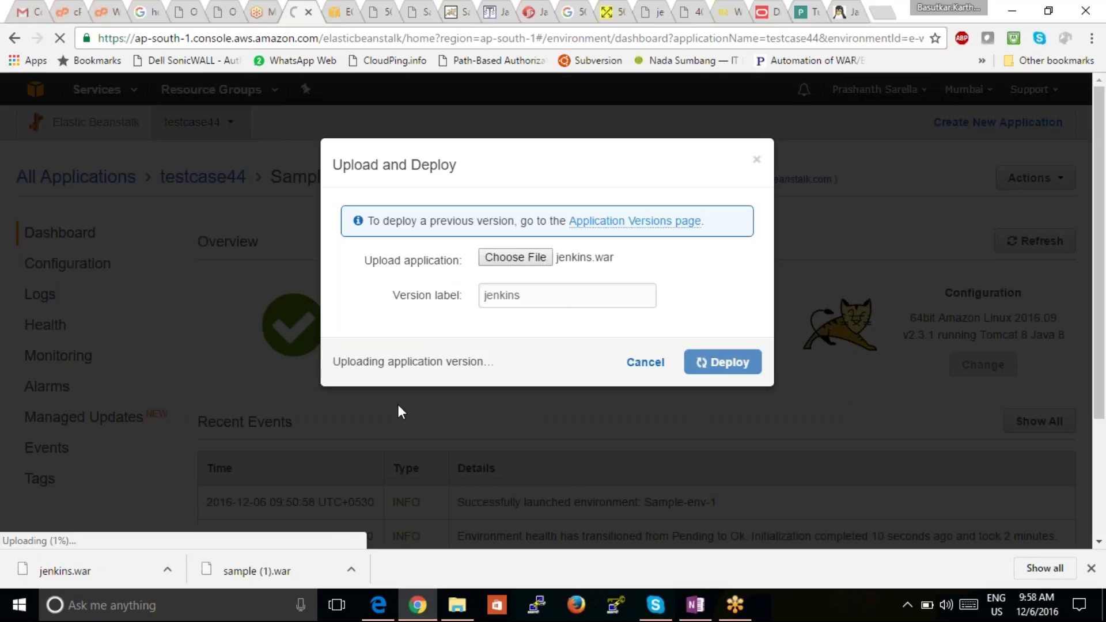
Search for "speedtest" in a new tab, open Speedtest.net, and start a connection speed test.
{"action": "key", "text": "ctrl+t"}
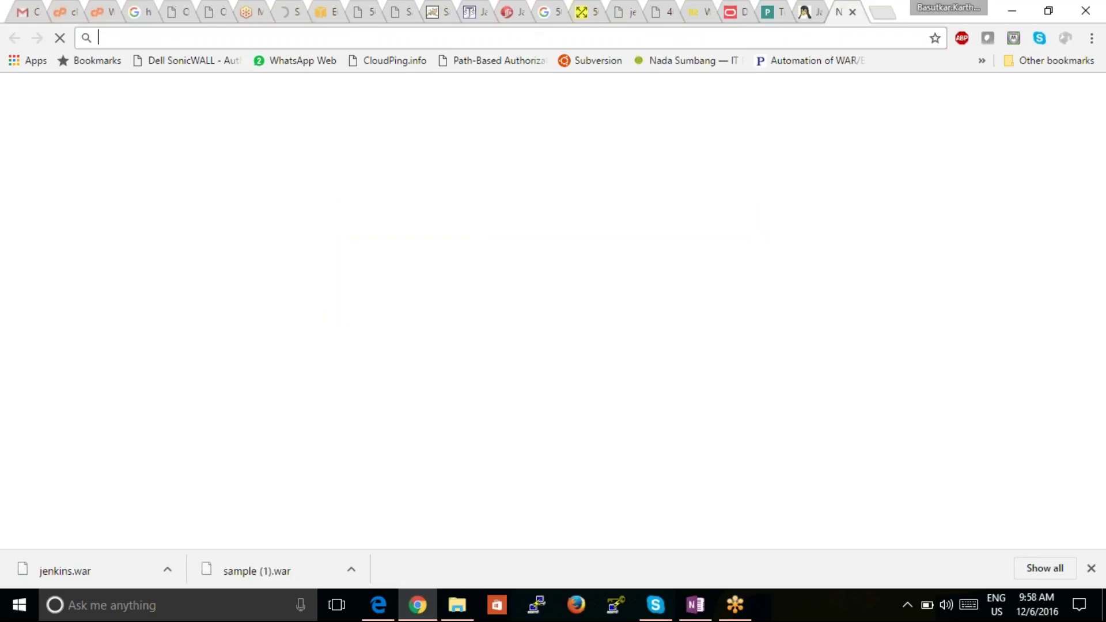
{"action": "type", "text": "speedtest"}
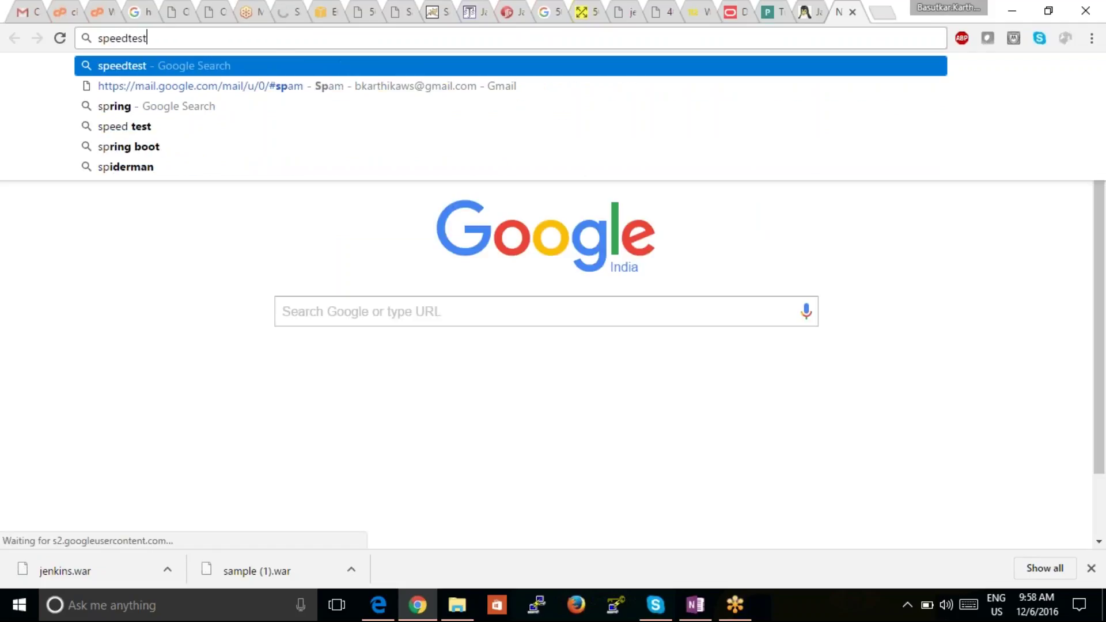
{"action": "key", "text": "Return"}
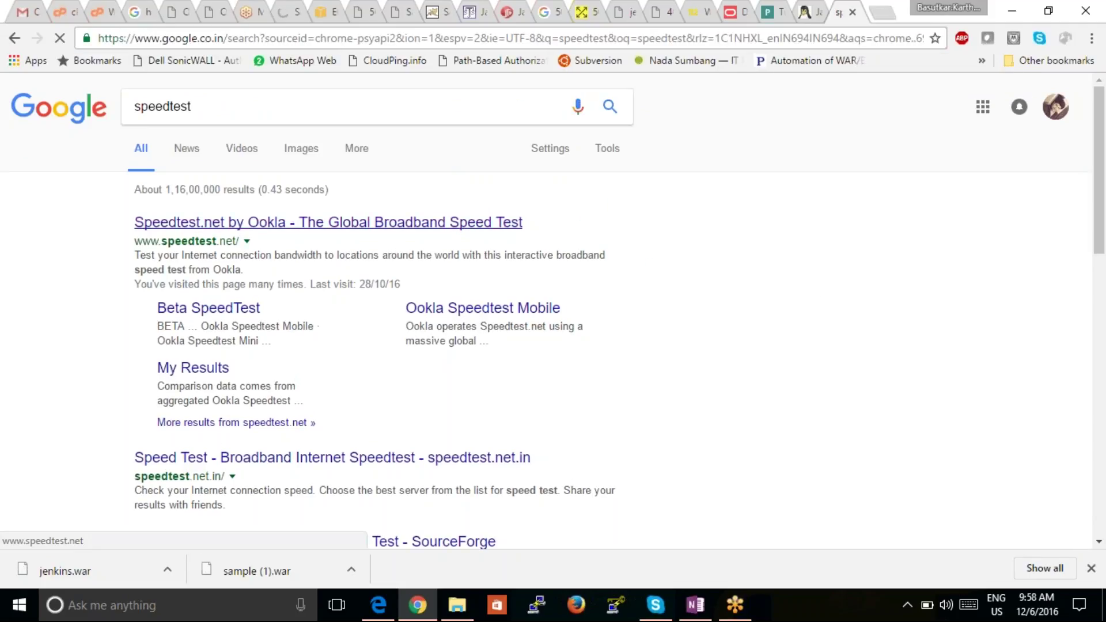
{"action": "left_click", "coordinate": [349, 225]}
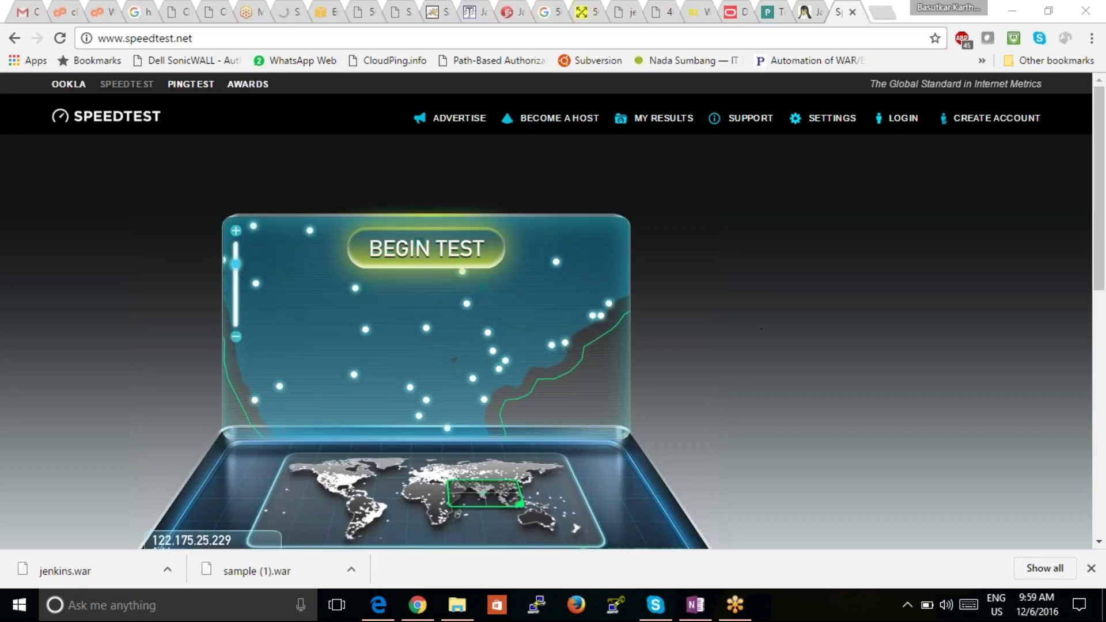
{"action": "left_click", "coordinate": [415, 249]}
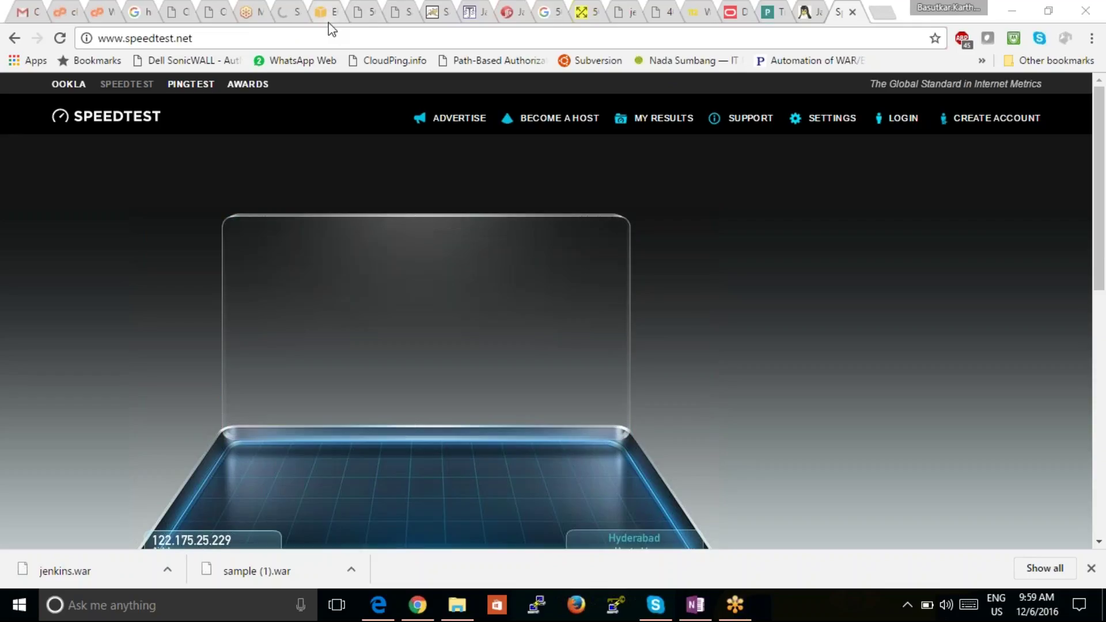
Check the progress of the jenkins.war upload and the connection speed test.
{"action": "left_click", "coordinate": [285, 17]}
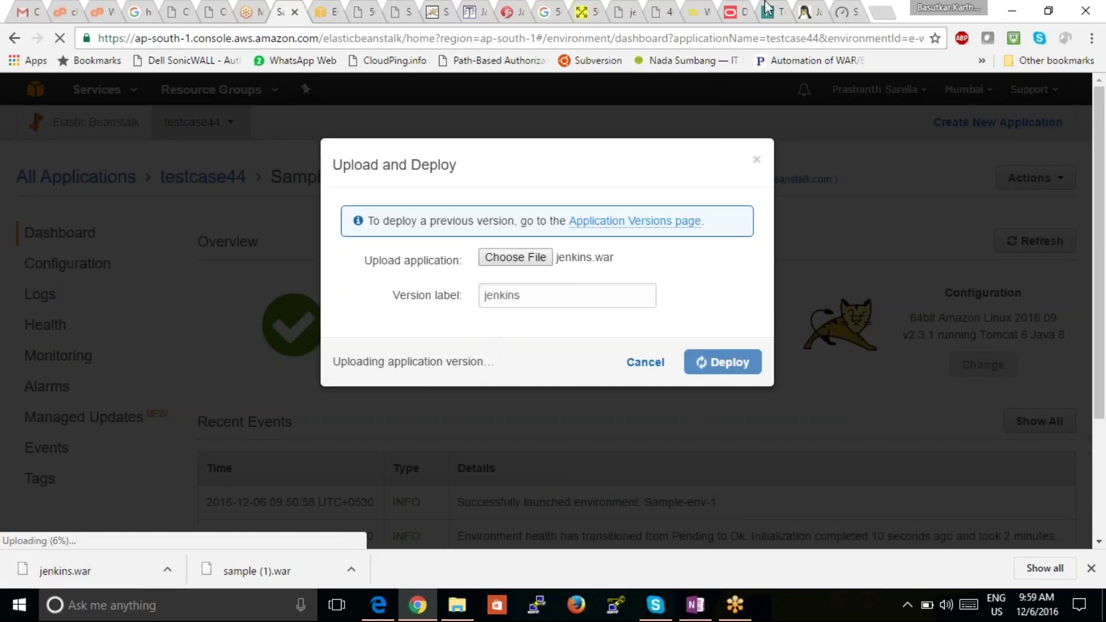
{"action": "left_click", "coordinate": [838, 17]}
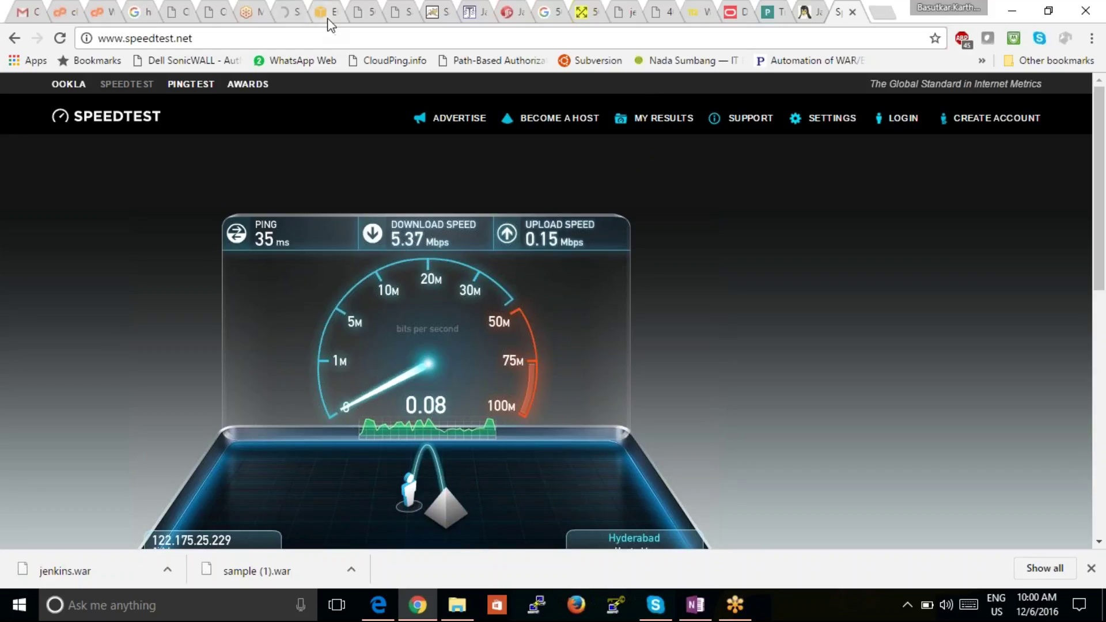
{"action": "left_click", "coordinate": [283, 14]}
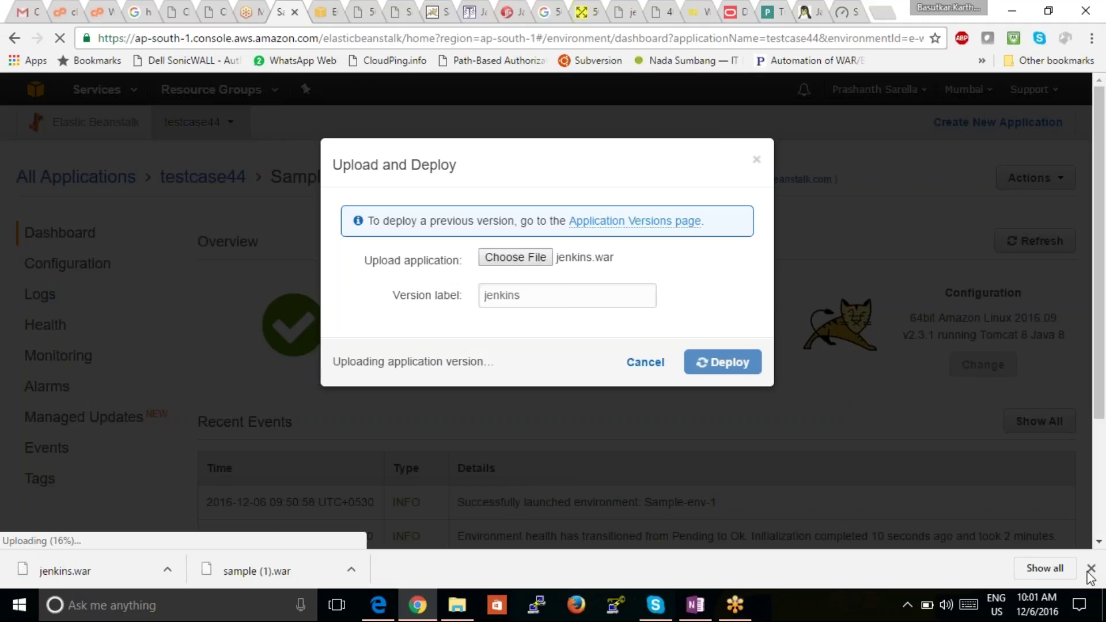
Search for "aws beanstalk" in a new tab and open the "What Is AWS Elastic Beanstalk?" documentation page.
{"action": "left_click", "coordinate": [884, 11]}
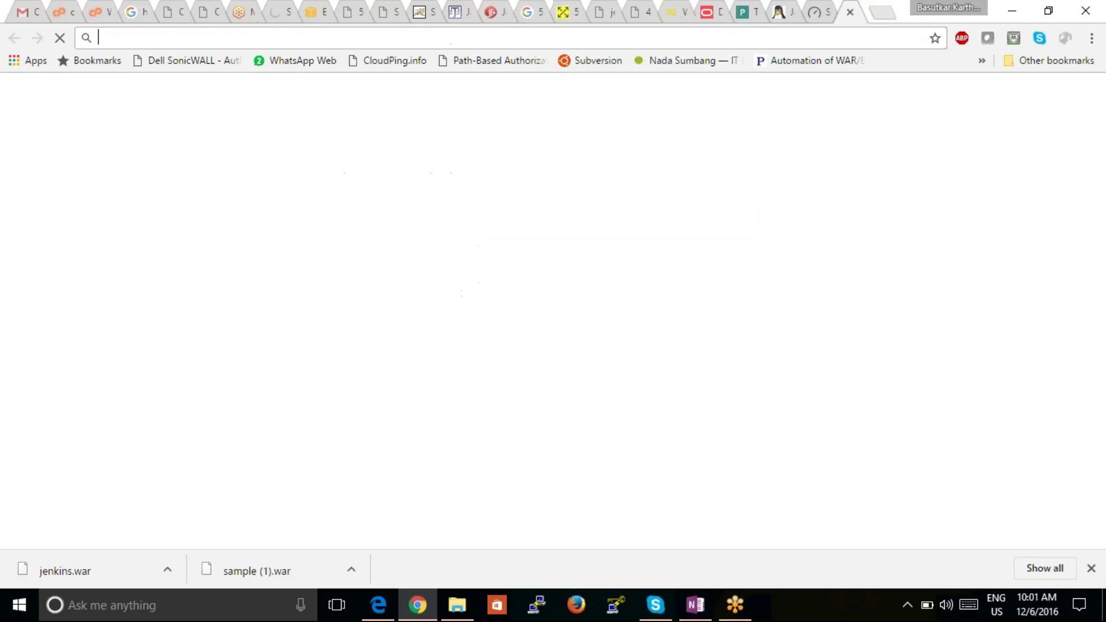
{"action": "type", "text": "aws bean"}
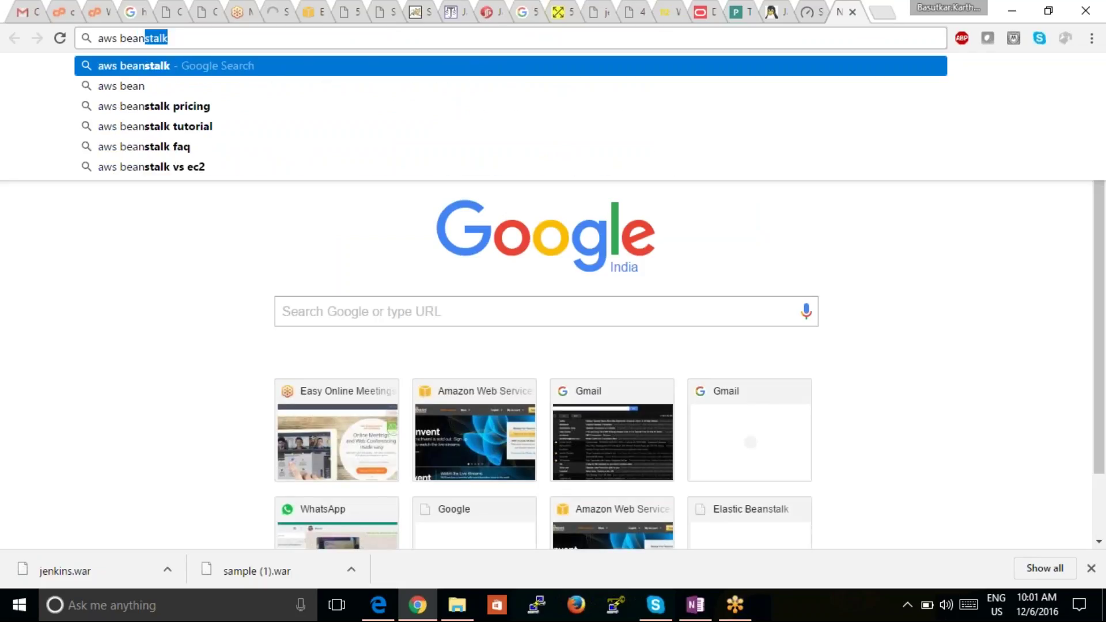
{"action": "key", "text": "Return"}
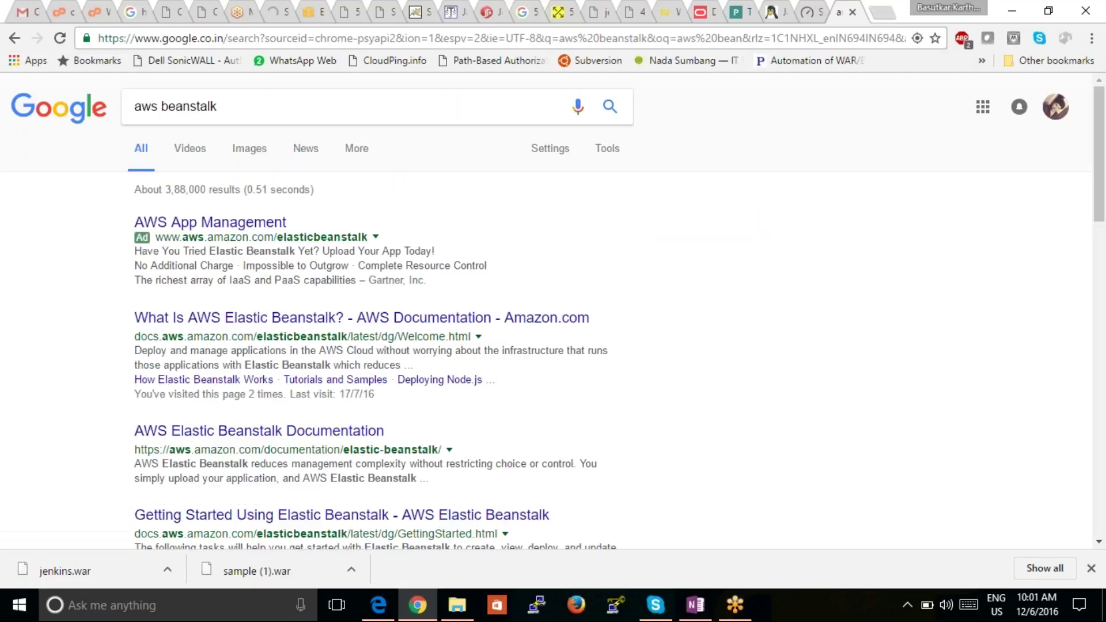
{"action": "left_click", "coordinate": [224, 322]}
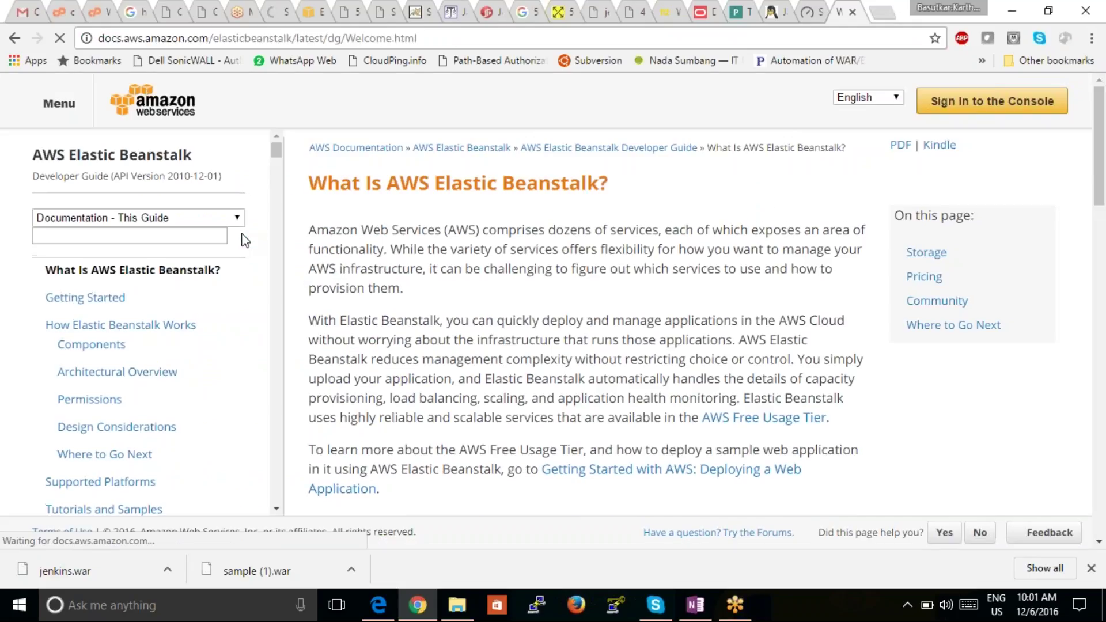
Highlight the introduction's statements on AWS services and on deploying and managing applications without worrying about the infrastructure.
{"action": "left_click_drag", "start_coordinate": [309, 230], "coordinate": [733, 230]}
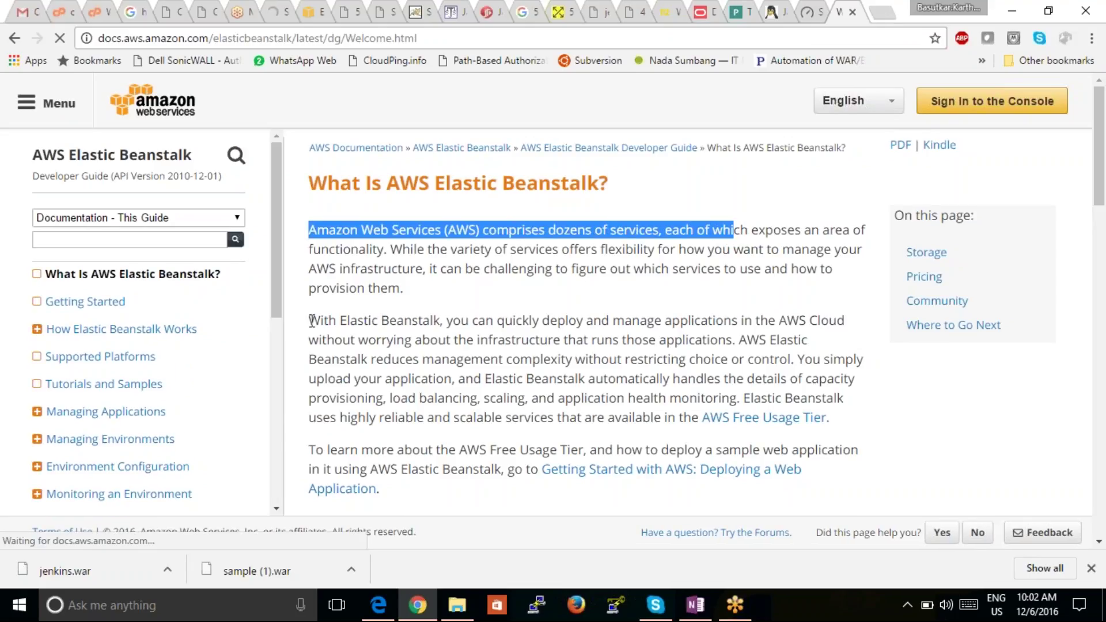
{"action": "left_click_drag", "start_coordinate": [309, 321], "coordinate": [857, 316]}
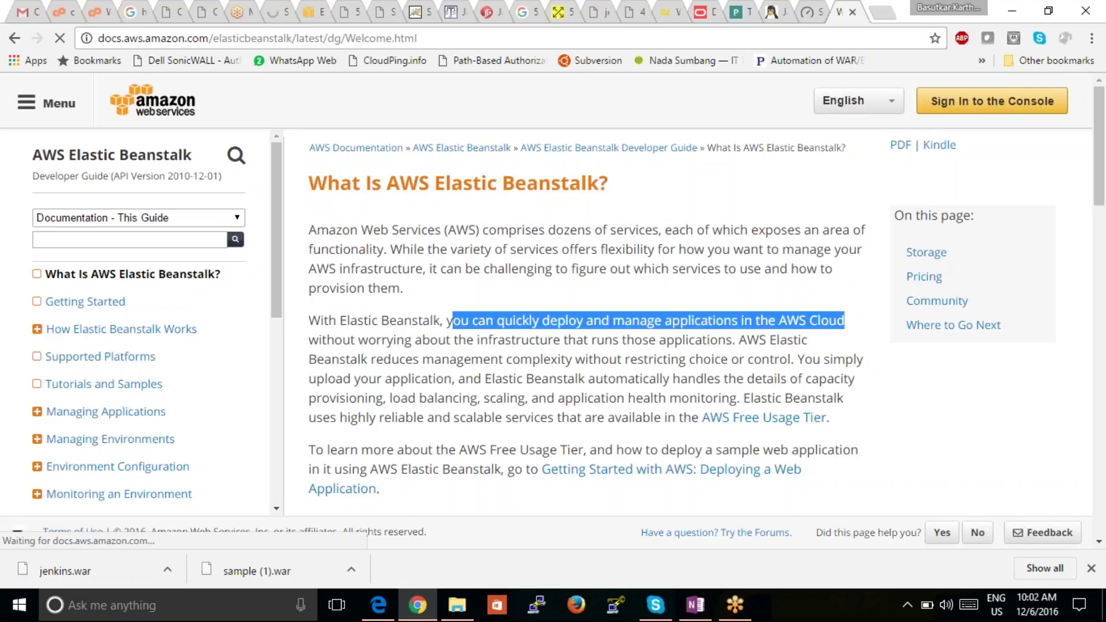
{"action": "left_click", "coordinate": [676, 314]}
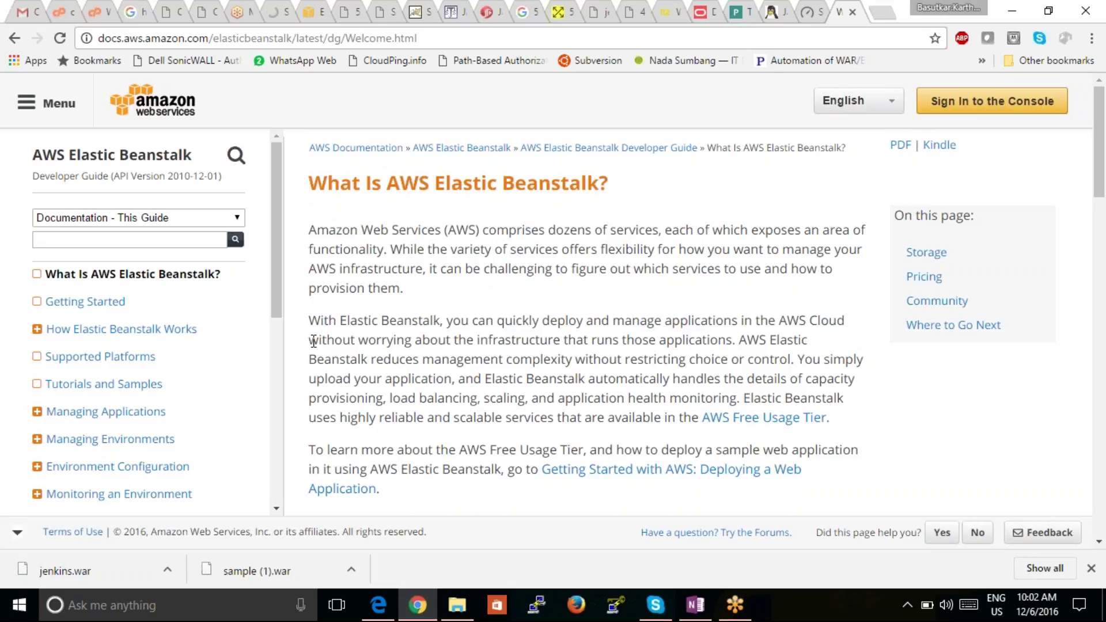
{"action": "left_click_drag", "start_coordinate": [309, 340], "coordinate": [732, 348]}
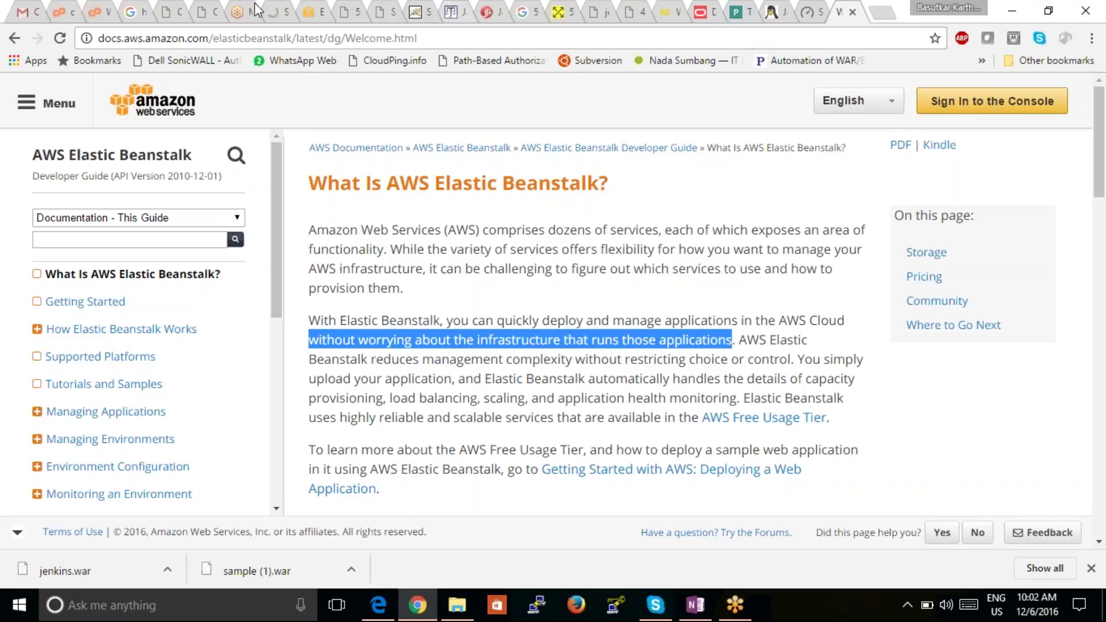
Review the columns of the EC2 instances list and return to the Sample-env-1 deployment to check the upload progress.
{"action": "left_click", "coordinate": [319, 21]}
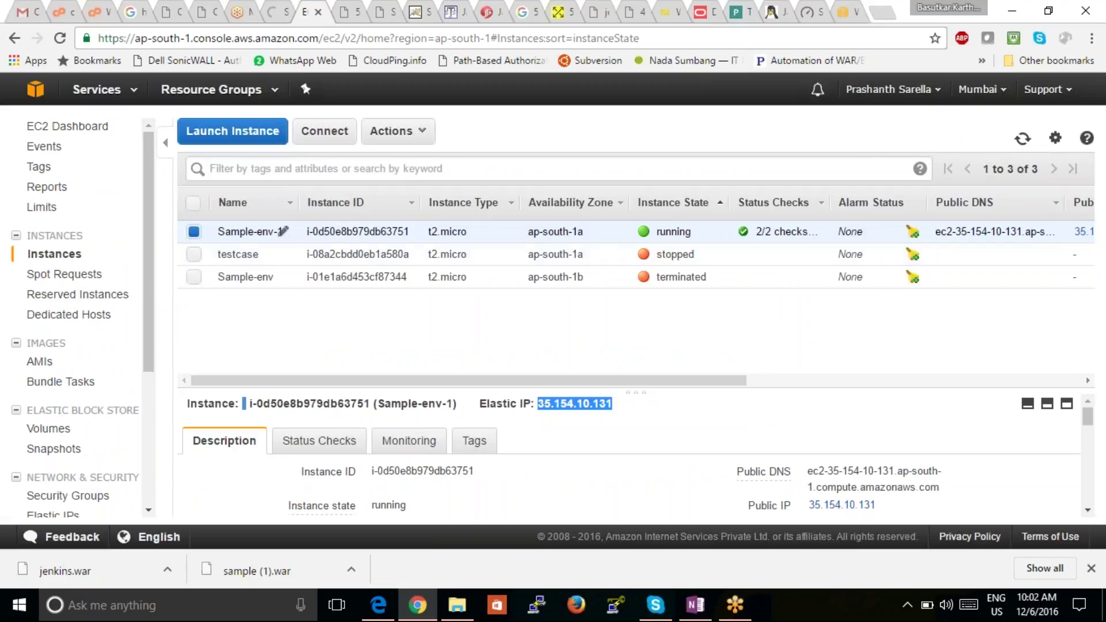
{"action": "left_click_drag", "start_coordinate": [368, 380], "coordinate": [608, 381]}
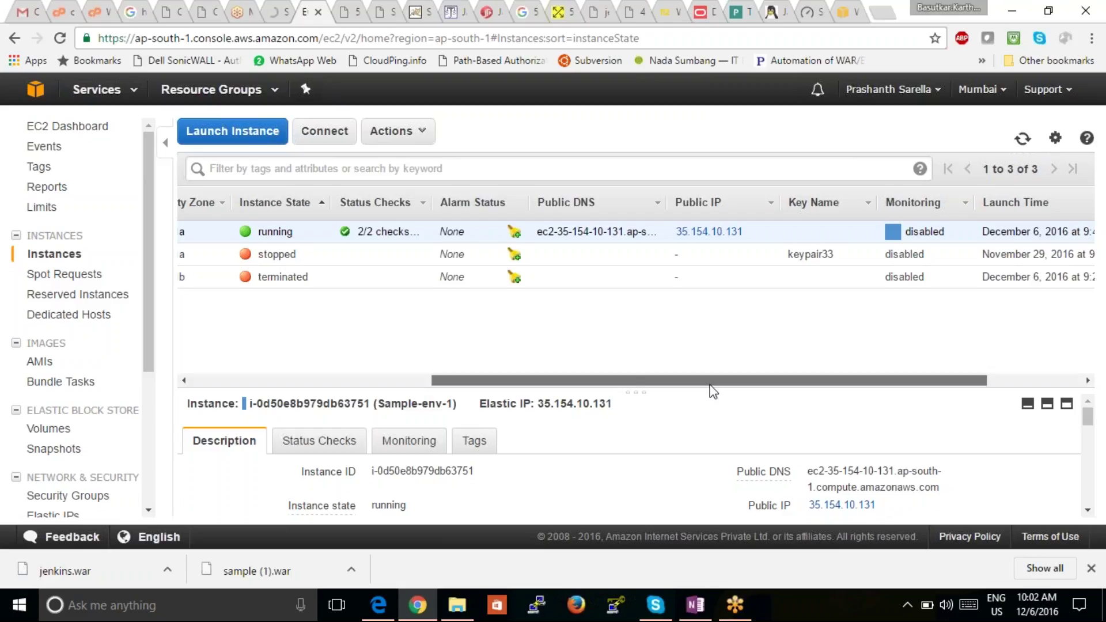
{"action": "left_click_drag", "start_coordinate": [712, 383], "coordinate": [335, 340]}
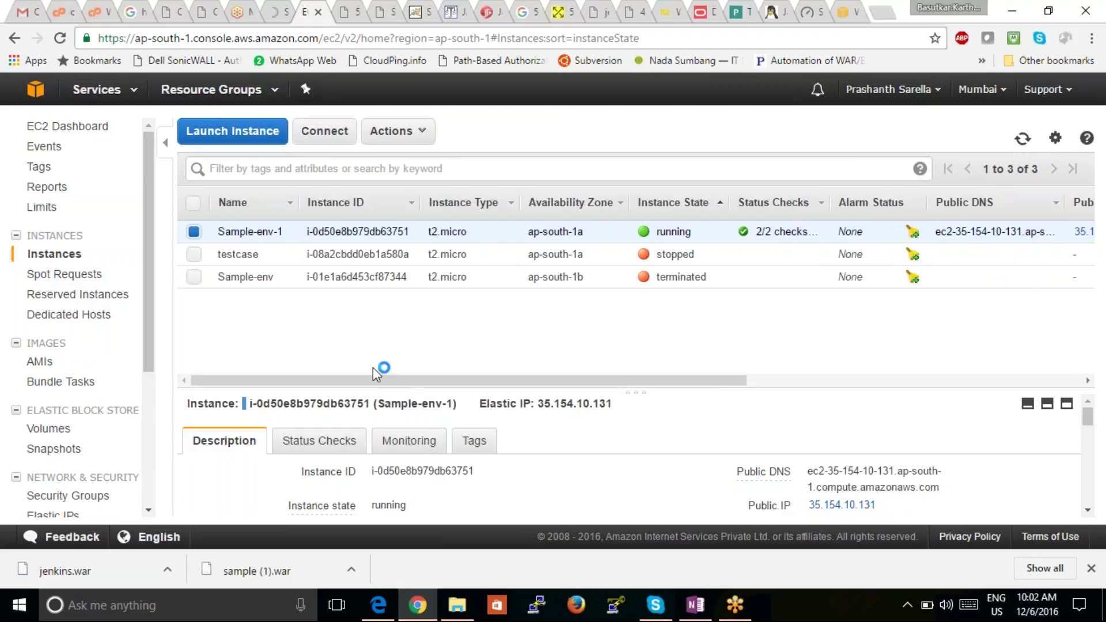
{"action": "left_click_drag", "start_coordinate": [388, 380], "coordinate": [618, 411]}
{"action": "left_click_drag", "start_coordinate": [696, 427], "coordinate": [395, 343]}
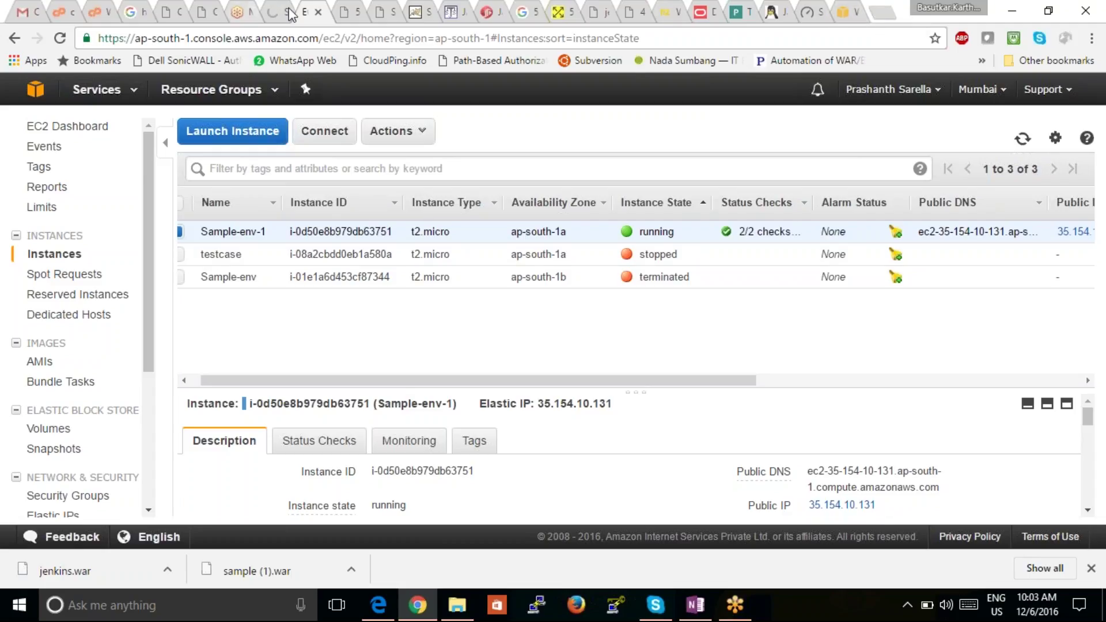
{"action": "left_click", "coordinate": [268, 22]}
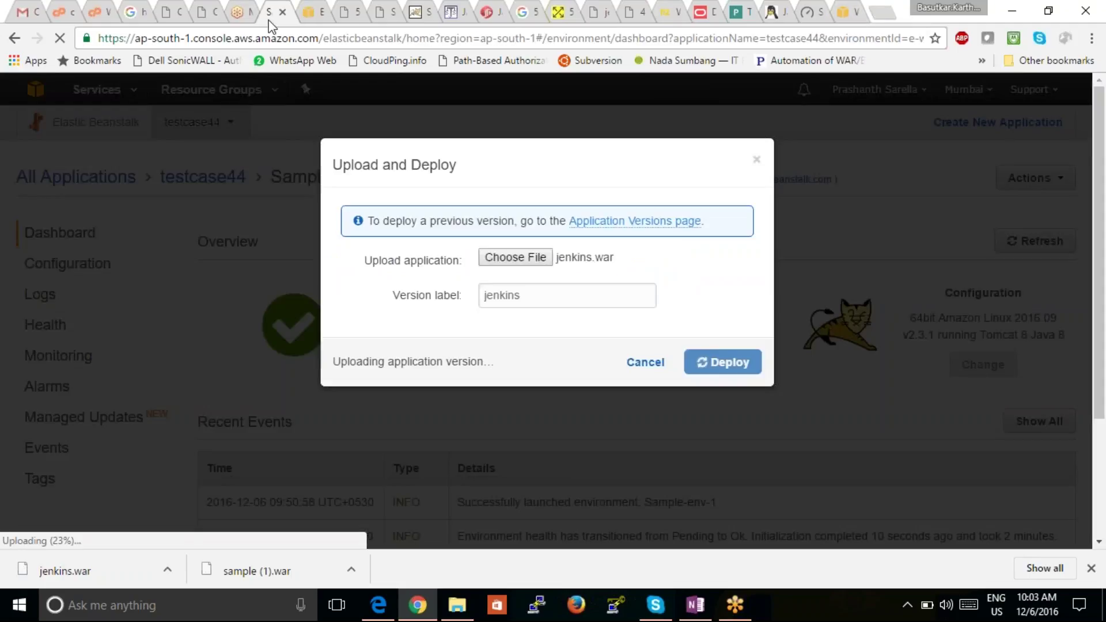
Highlight "health monitoring" in the Elastic Beanstalk documentation and recheck the jenkins.war upload.
{"action": "left_click", "coordinate": [843, 22]}
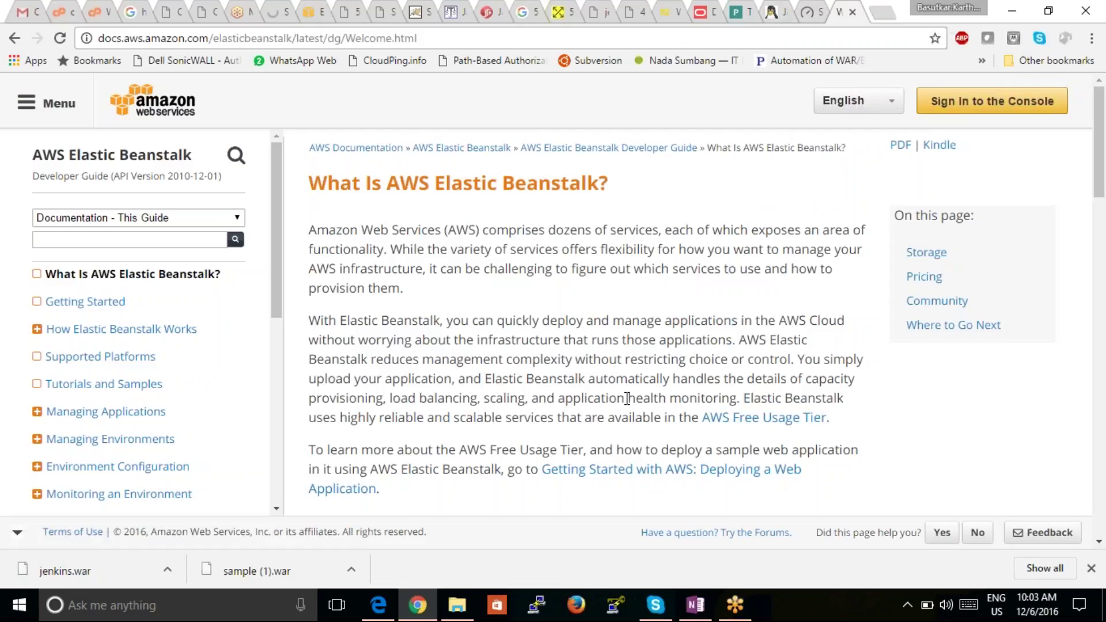
{"action": "left_click_drag", "start_coordinate": [626, 398], "coordinate": [737, 400]}
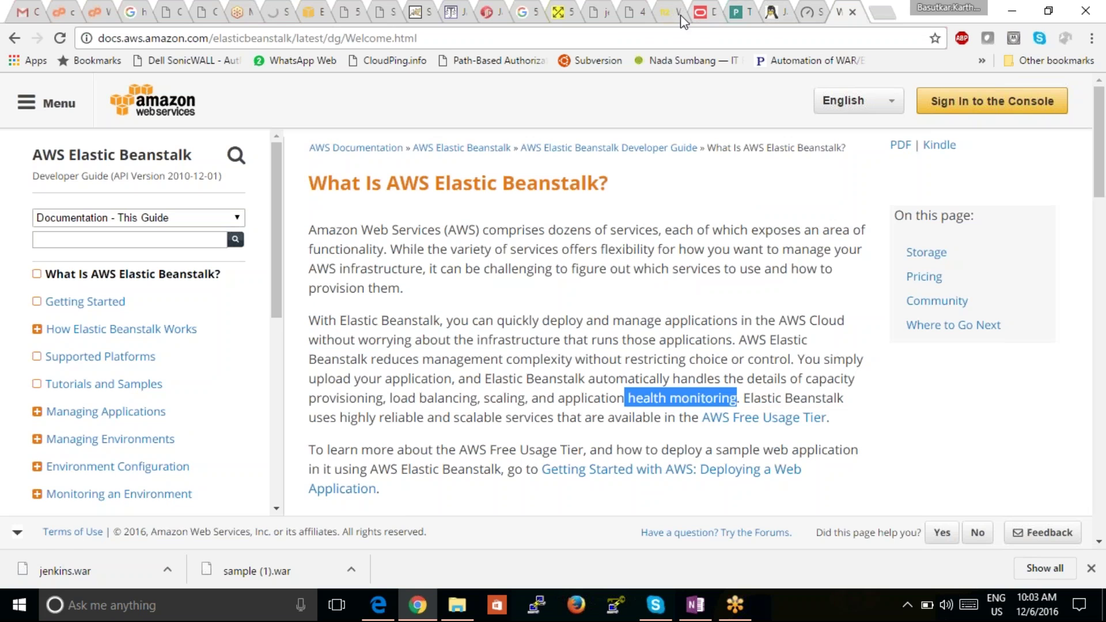
{"action": "left_click", "coordinate": [271, 17]}
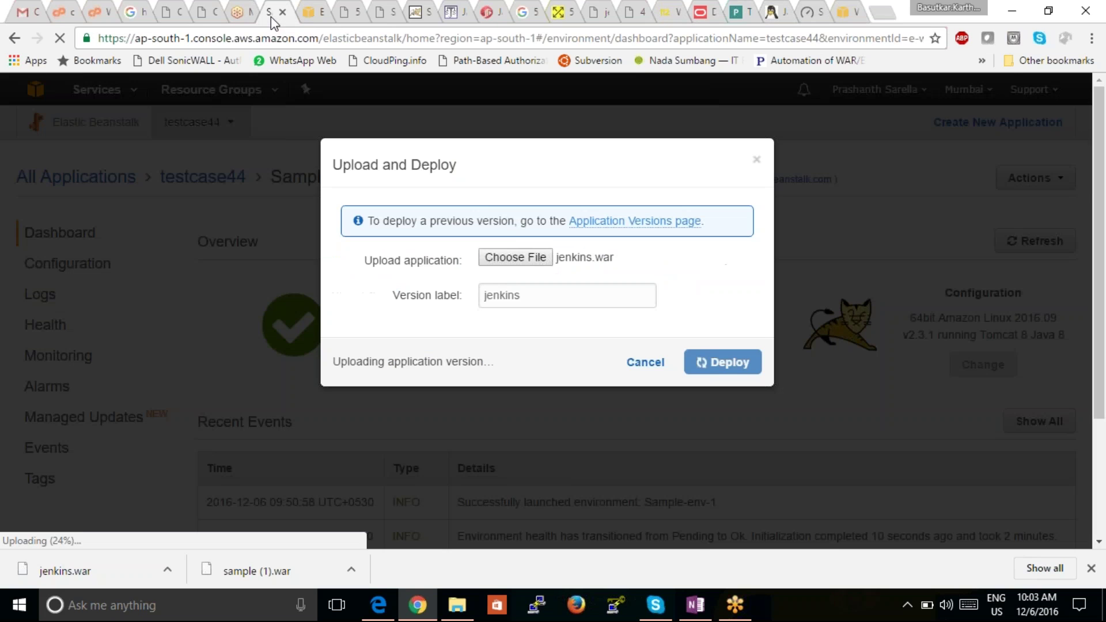
Open the Sample-env-1 dashboard through Elastic Beanstalk in the EC2 tab and highlight its running version and platform configuration.
{"action": "left_click", "coordinate": [319, 18]}
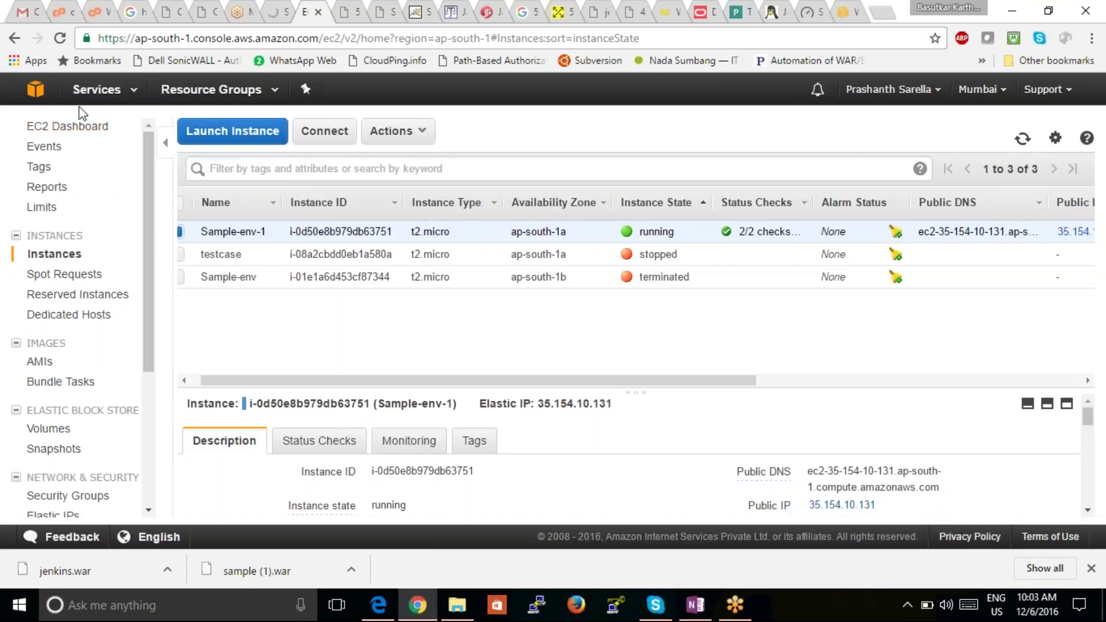
{"action": "left_click", "coordinate": [60, 38]}
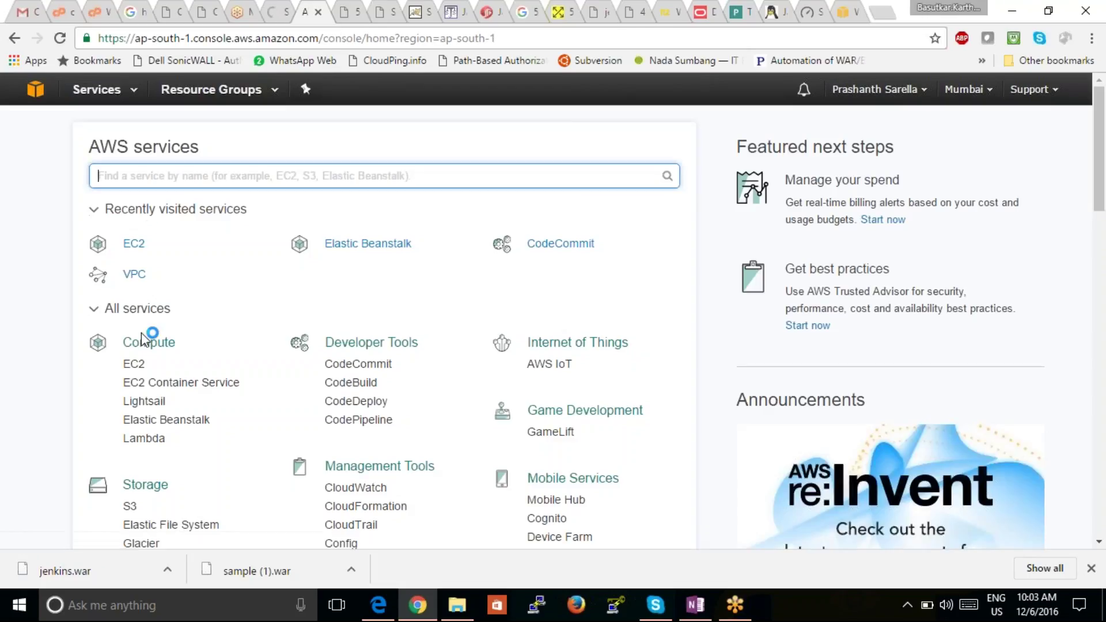
{"action": "left_click", "coordinate": [138, 242]}
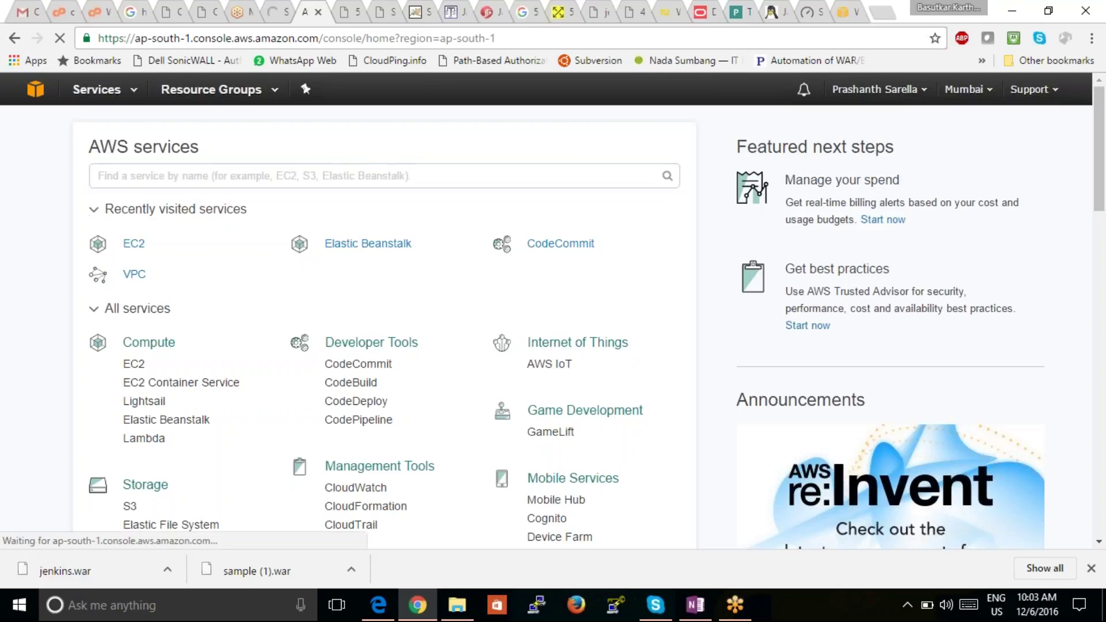
{"action": "left_click", "coordinate": [15, 38]}
{"action": "left_click", "coordinate": [367, 243]}
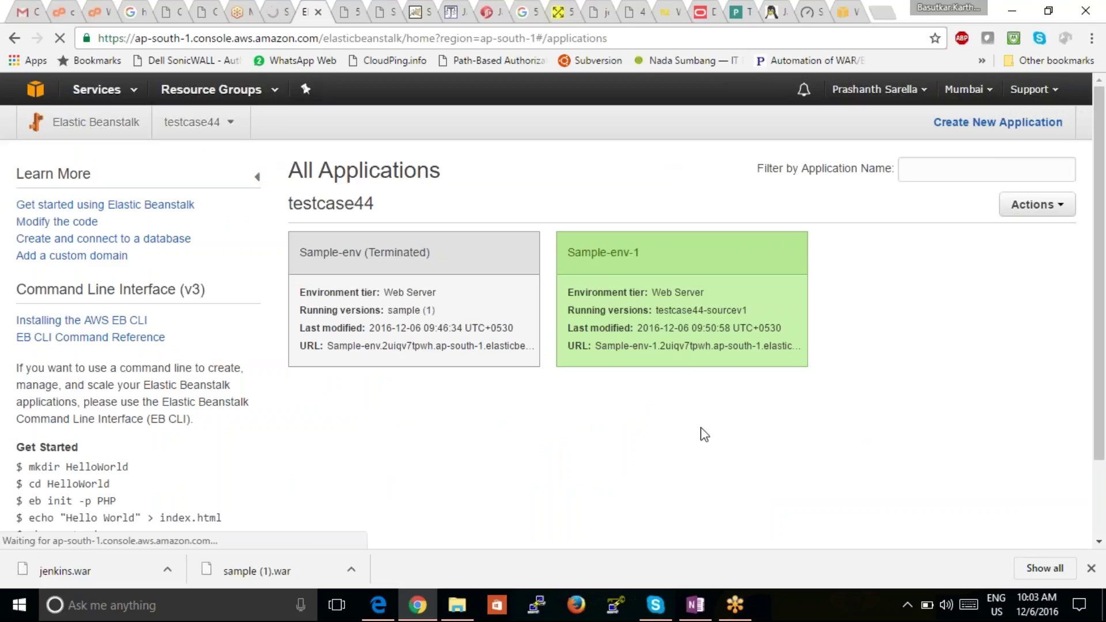
{"action": "left_click", "coordinate": [685, 273]}
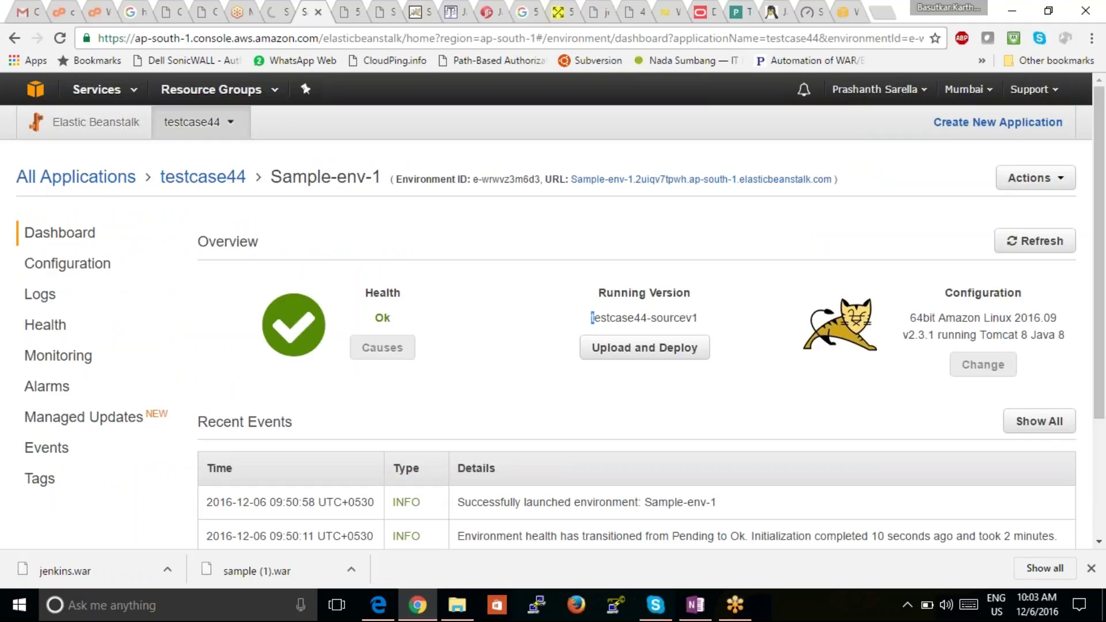
{"action": "left_click_drag", "start_coordinate": [591, 317], "coordinate": [710, 313]}
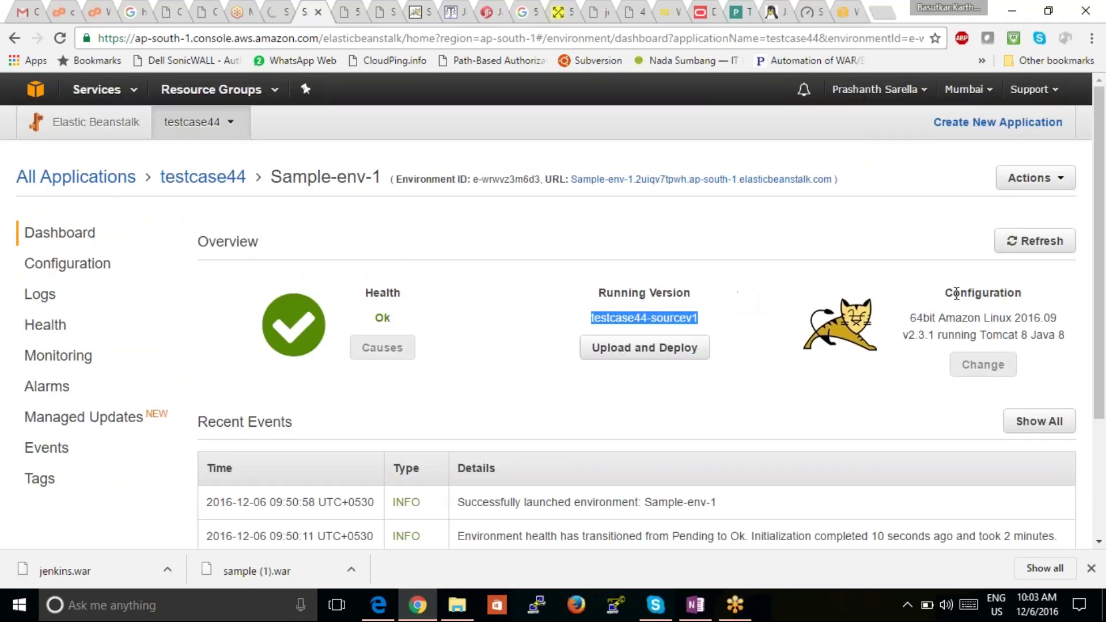
{"action": "left_click_drag", "start_coordinate": [909, 317], "coordinate": [1066, 337]}
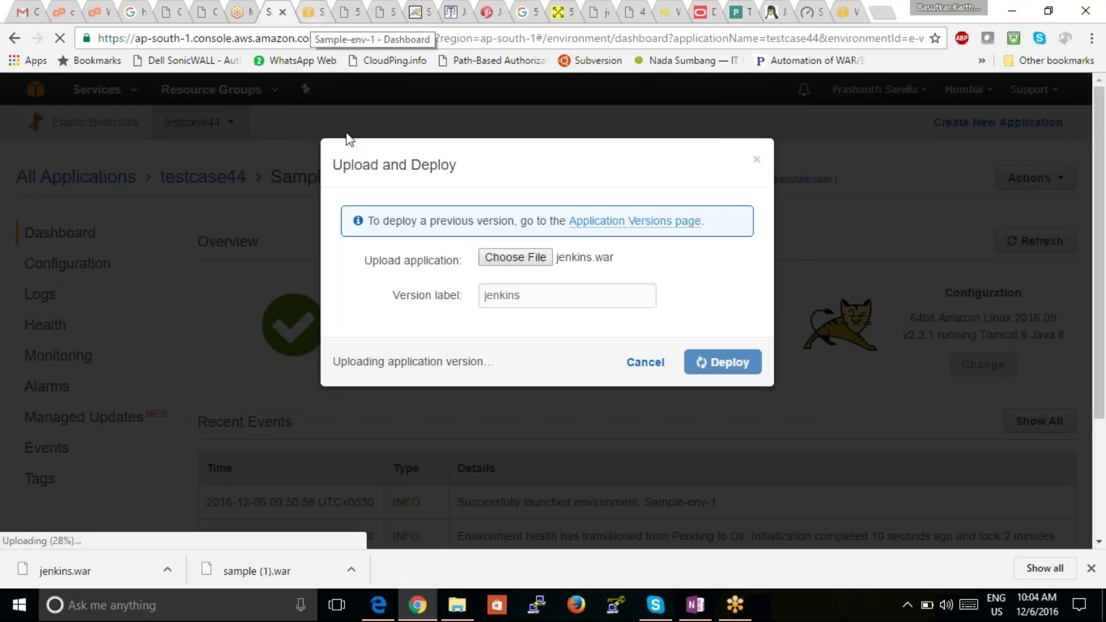
Search the web for "sample 10 mb war files" in the tab showing the Outlook support article.
{"action": "mouse_move", "coordinate": [417, 605]}
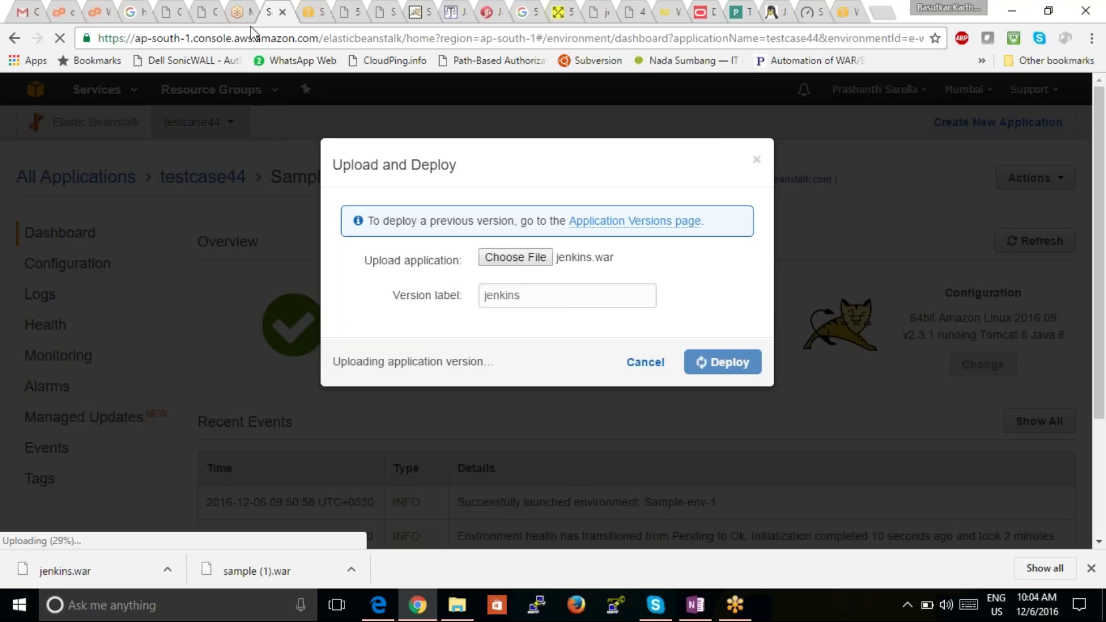
{"action": "left_click", "coordinate": [201, 18]}
{"action": "left_click", "coordinate": [213, 38]}
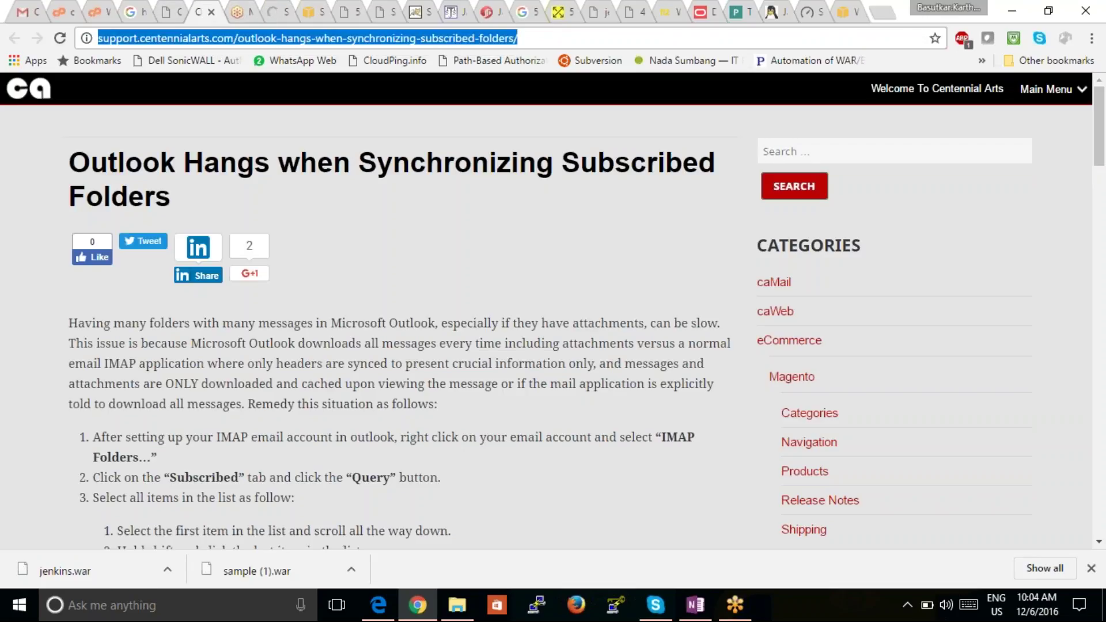
{"action": "type", "text": "sampl"}
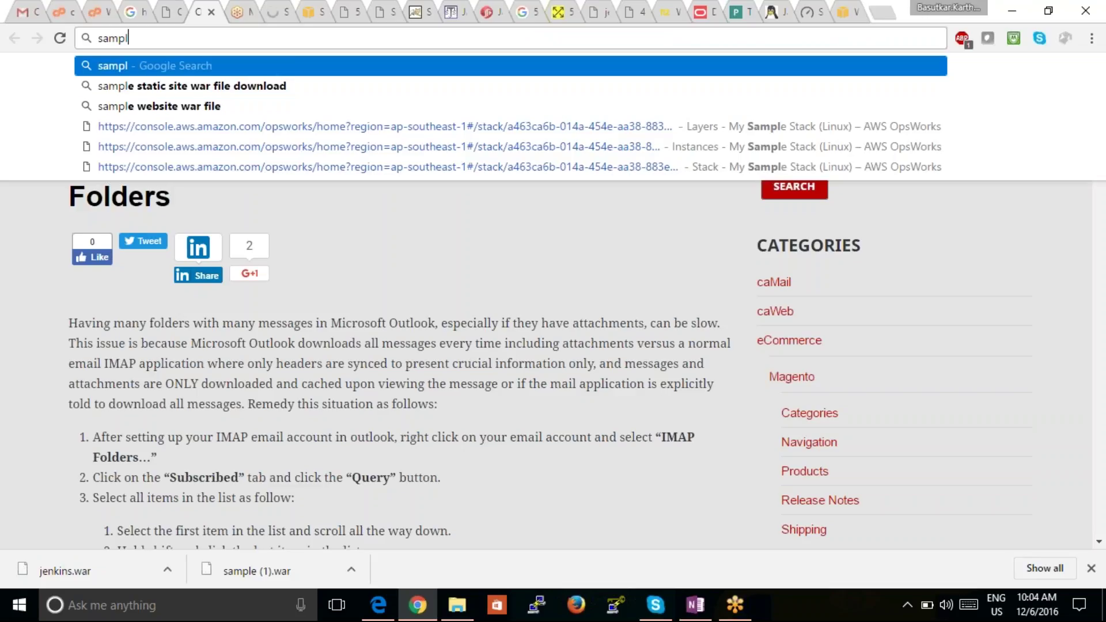
{"action": "type", "text": "e 10 mb "}
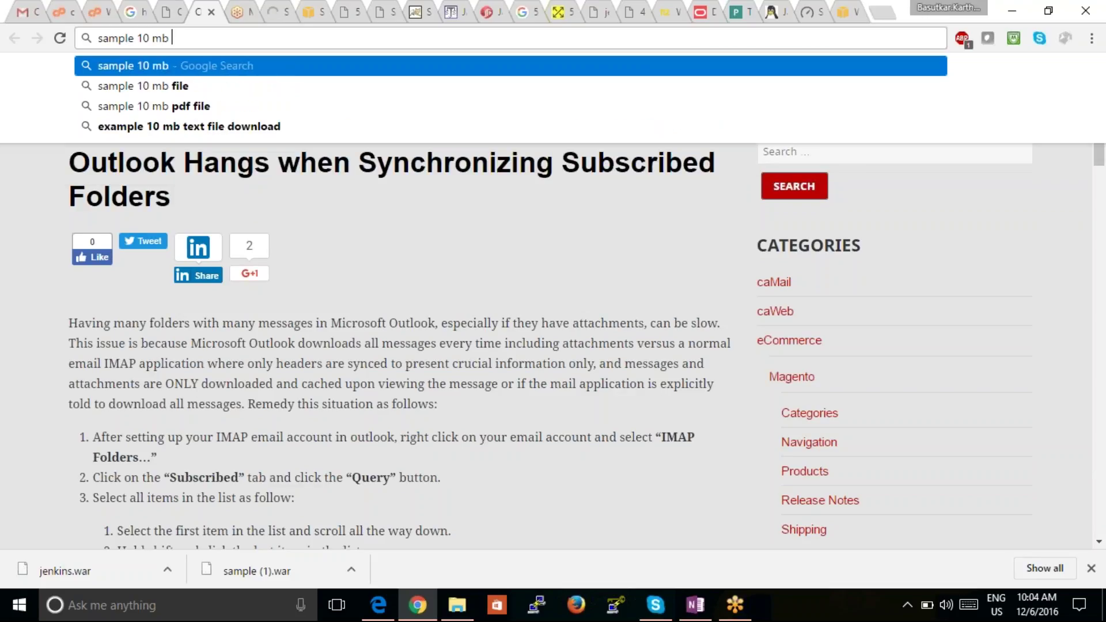
{"action": "type", "text": "war"}
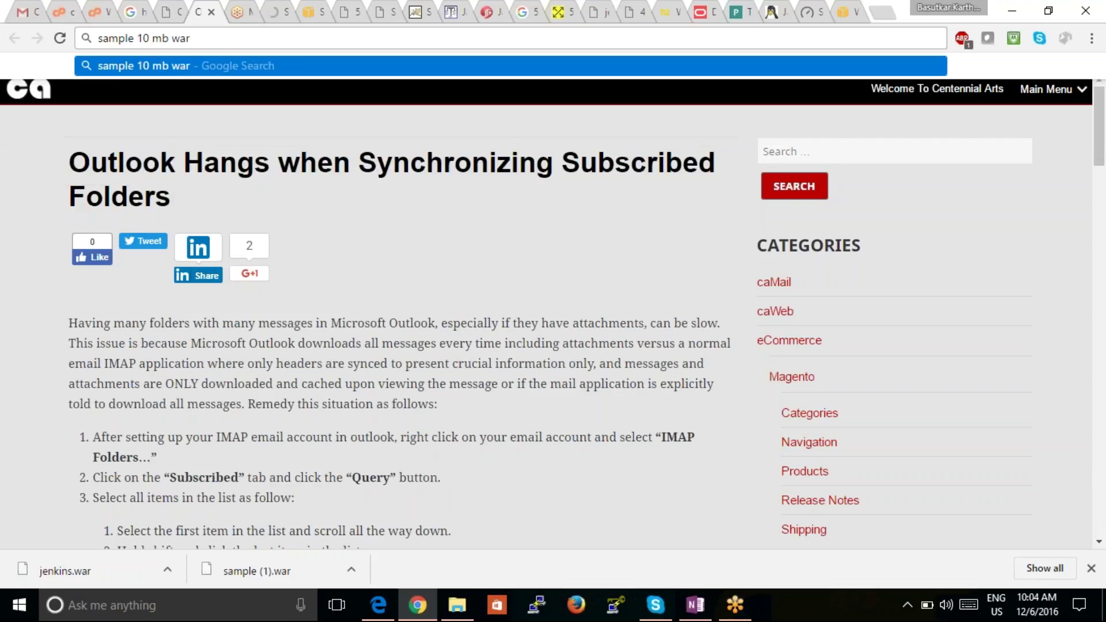
{"action": "type", "text": " files"}
{"action": "key", "text": "Return"}
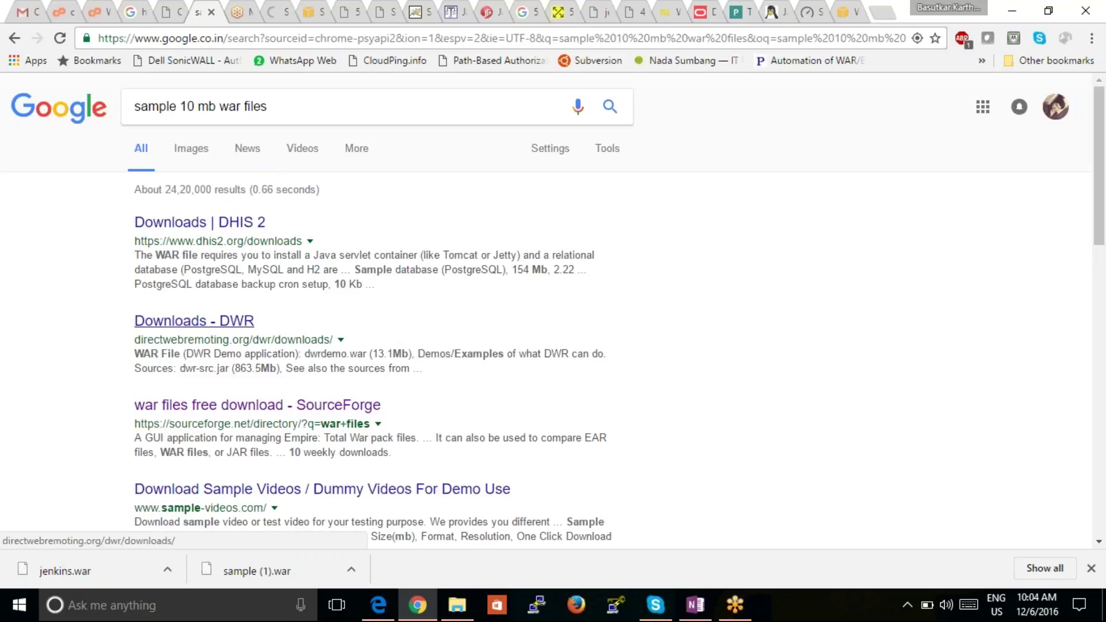
Open SourceForge's war files results and download Empire: Total War modding tools.
{"action": "left_click", "coordinate": [257, 405]}
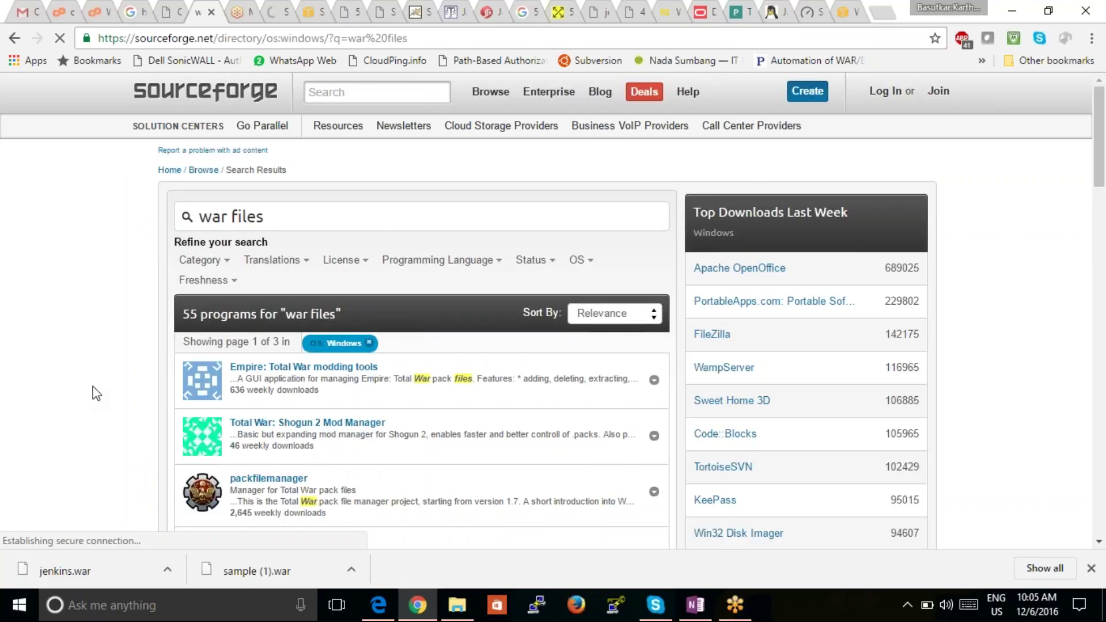
{"action": "scroll", "coordinate": [97, 393], "scroll_direction": "down", "scroll_amount": 4}
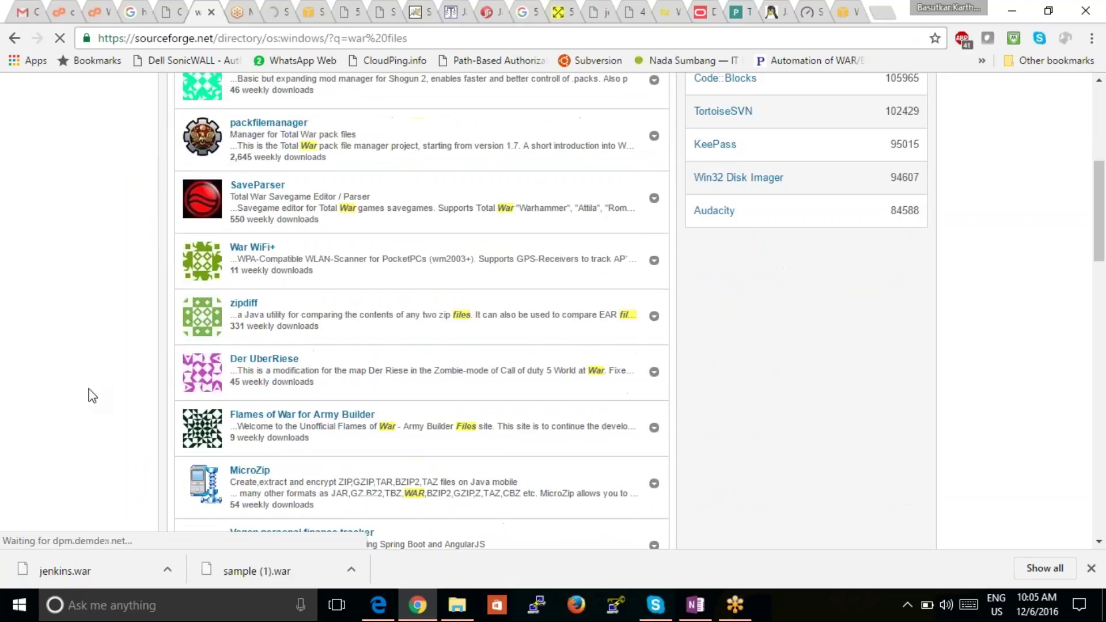
{"action": "scroll", "coordinate": [90, 394], "scroll_direction": "up", "scroll_amount": 1}
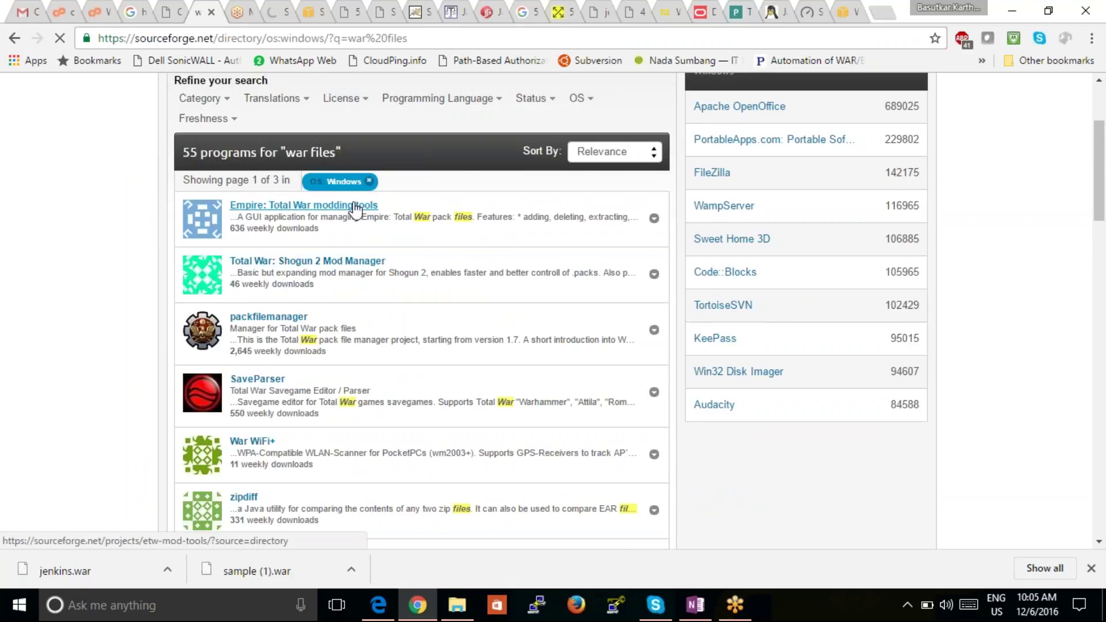
{"action": "mouse_move", "coordinate": [353, 207]}
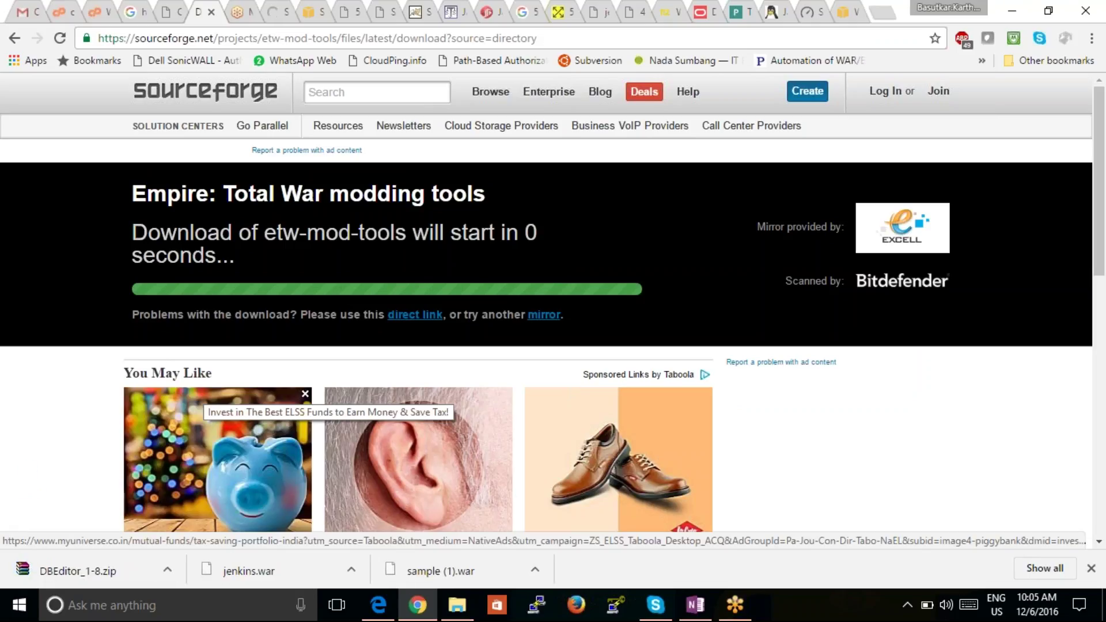
Show the downloaded DBEditor_1-8 archive in its folder and place it in a new folder inside Downloads.
{"action": "left_click", "coordinate": [175, 572]}
{"action": "left_click", "coordinate": [197, 515]}
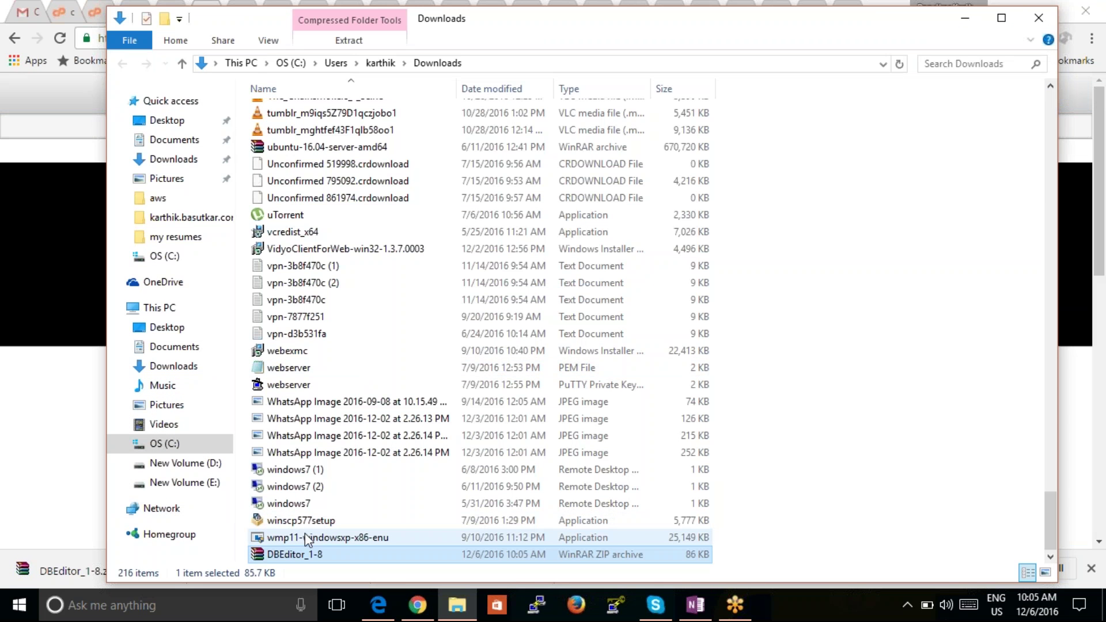
{"action": "right_click", "coordinate": [1018, 290]}
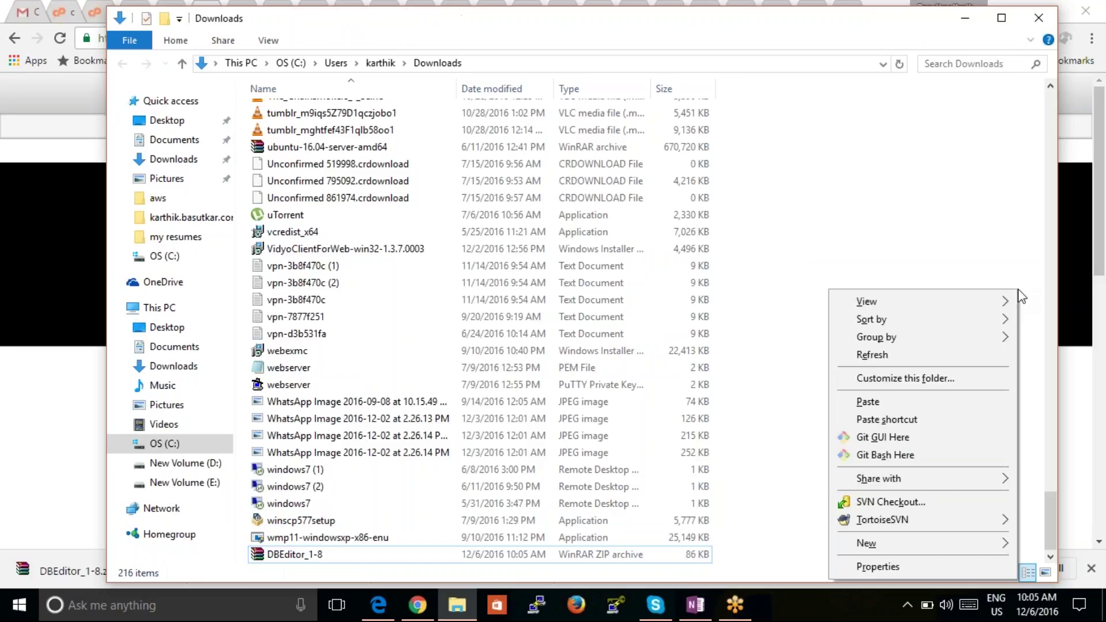
{"action": "mouse_move", "coordinate": [898, 540]}
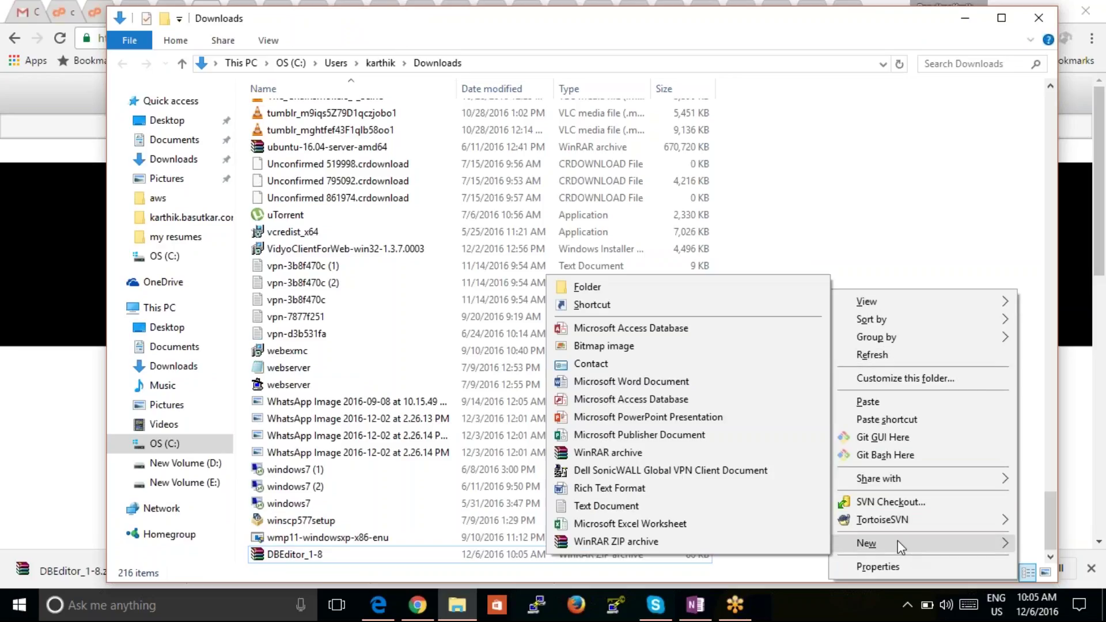
{"action": "left_click", "coordinate": [704, 293]}
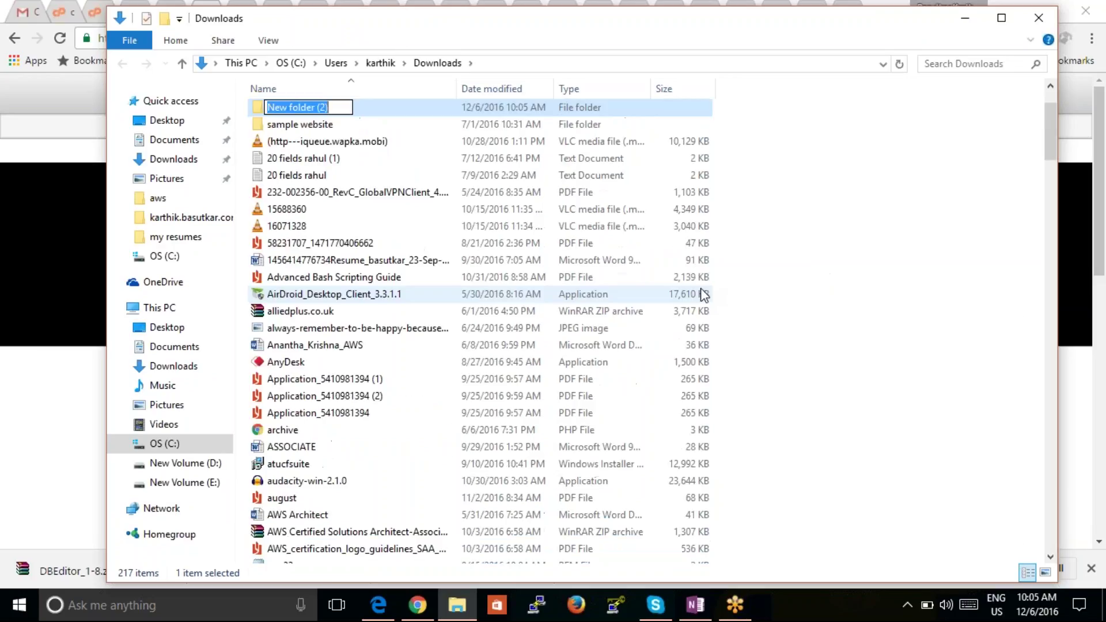
{"action": "left_click", "coordinate": [769, 164]}
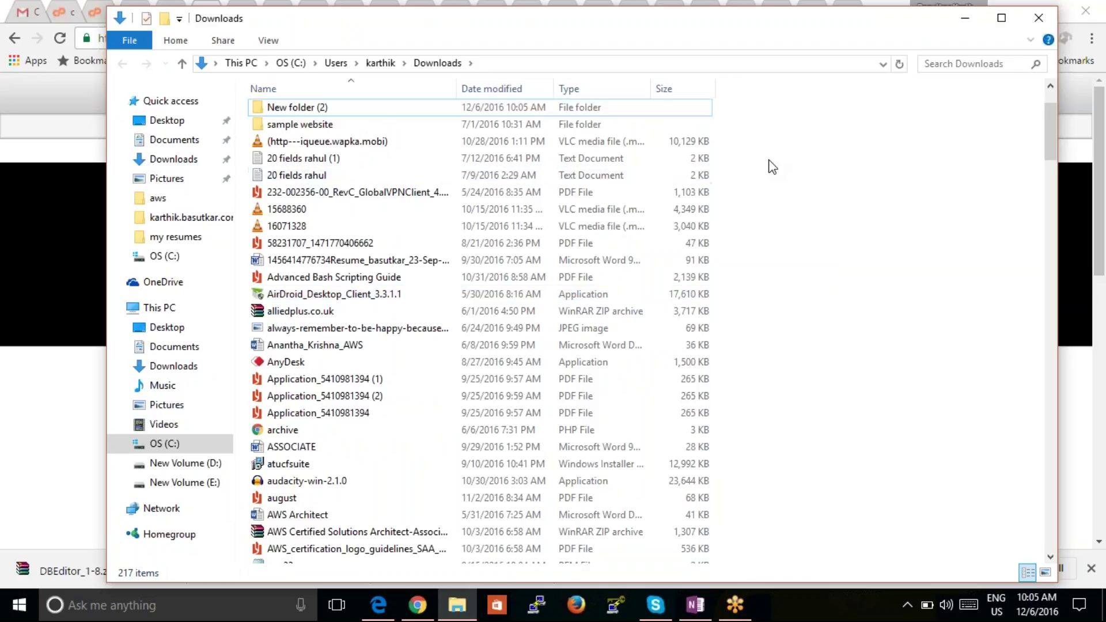
{"action": "double_click", "coordinate": [645, 111]}
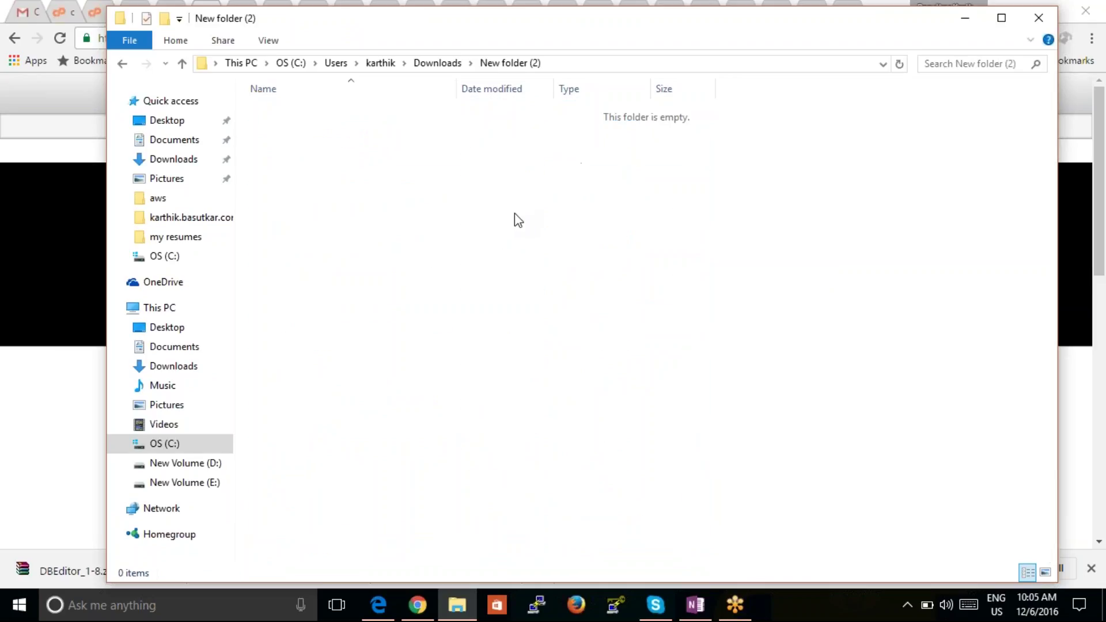
{"action": "key", "text": "ctrl+v"}
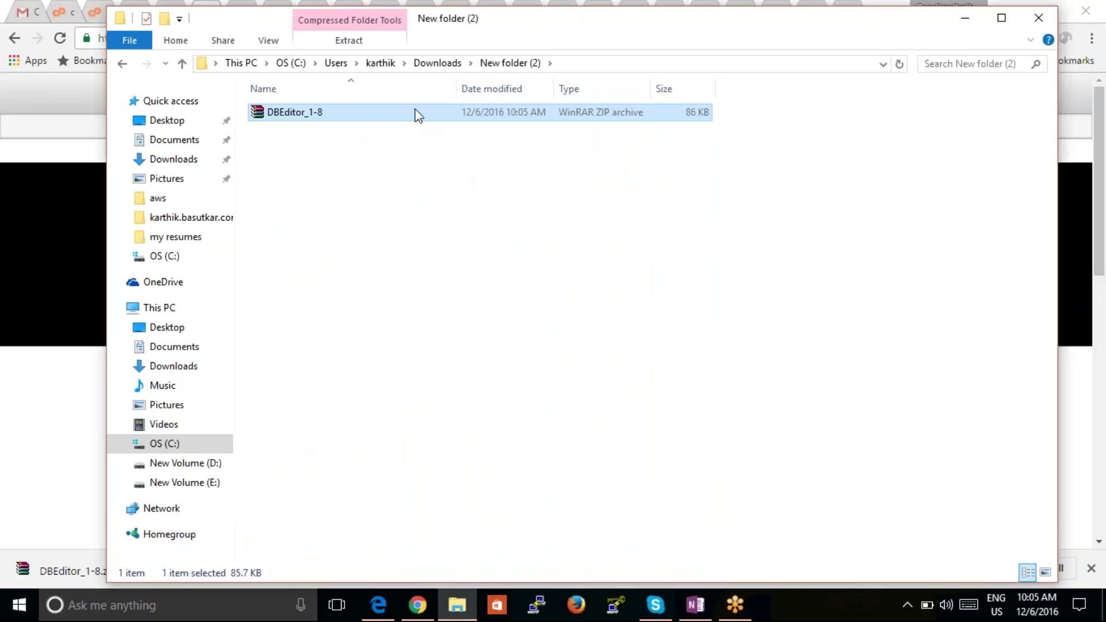
Extract the DBEditor_1-8 archive into its current folder, check the extracted files, and return to the browser.
{"action": "right_click", "coordinate": [414, 110]}
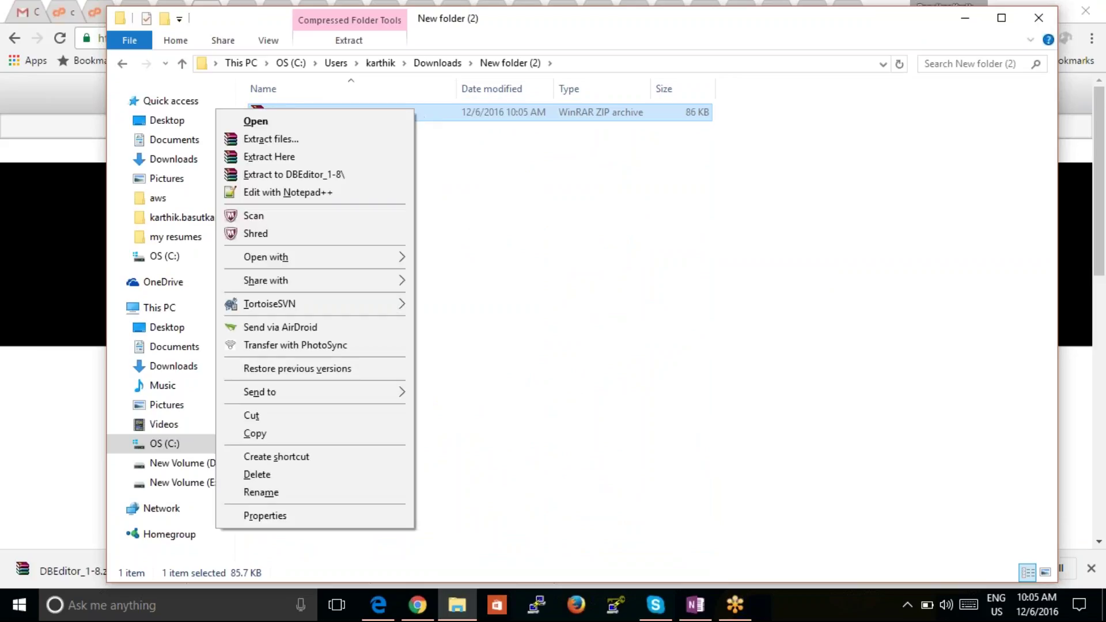
{"action": "left_click", "coordinate": [359, 158]}
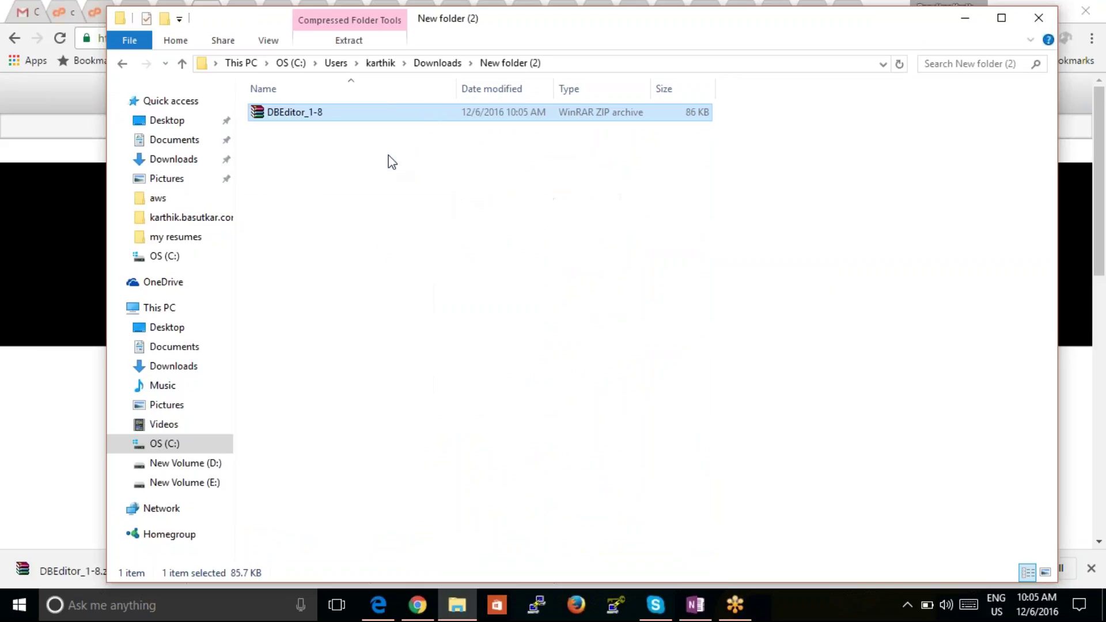
{"action": "left_click", "coordinate": [369, 161]}
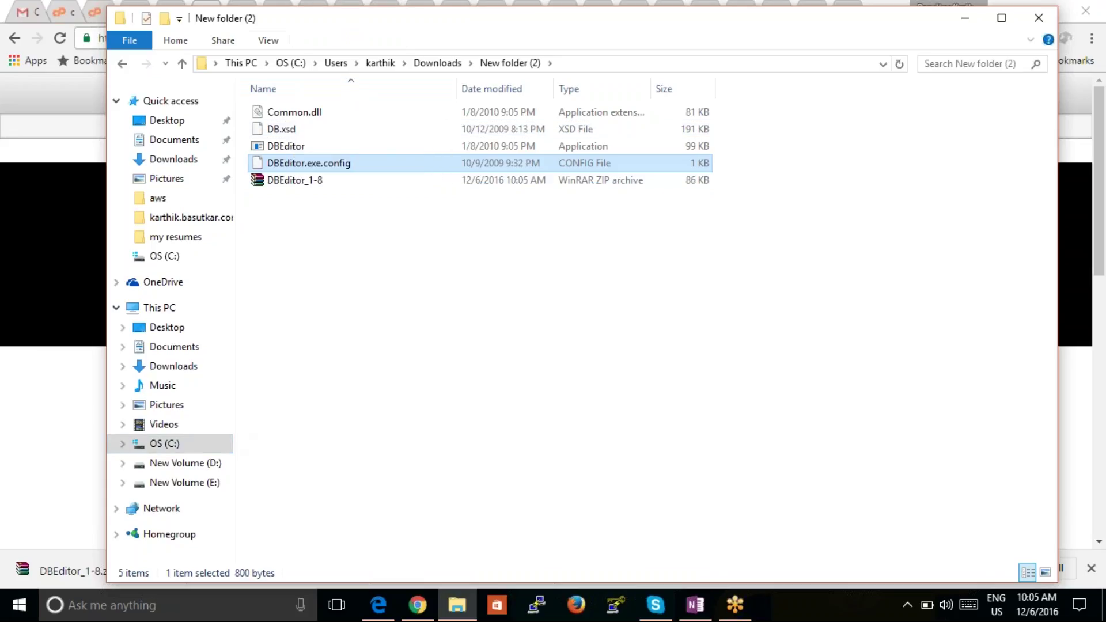
{"action": "left_click", "coordinate": [81, 408]}
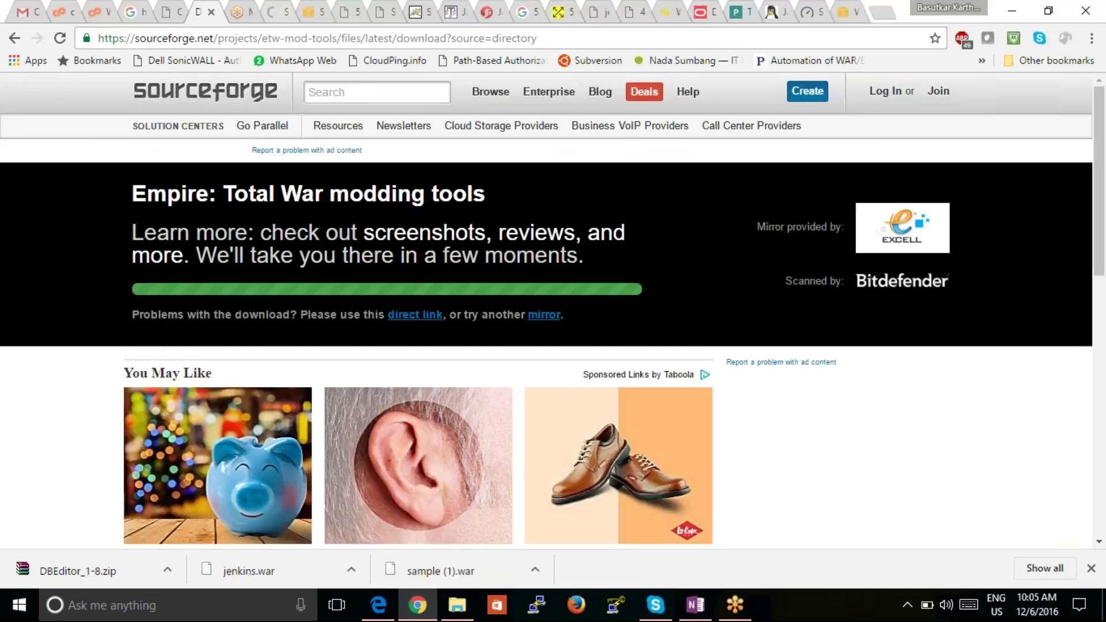
Return to SourceForge's war files results and expand the details of Total War: Shogun 2 Mod Manager.
{"action": "left_click", "coordinate": [15, 38]}
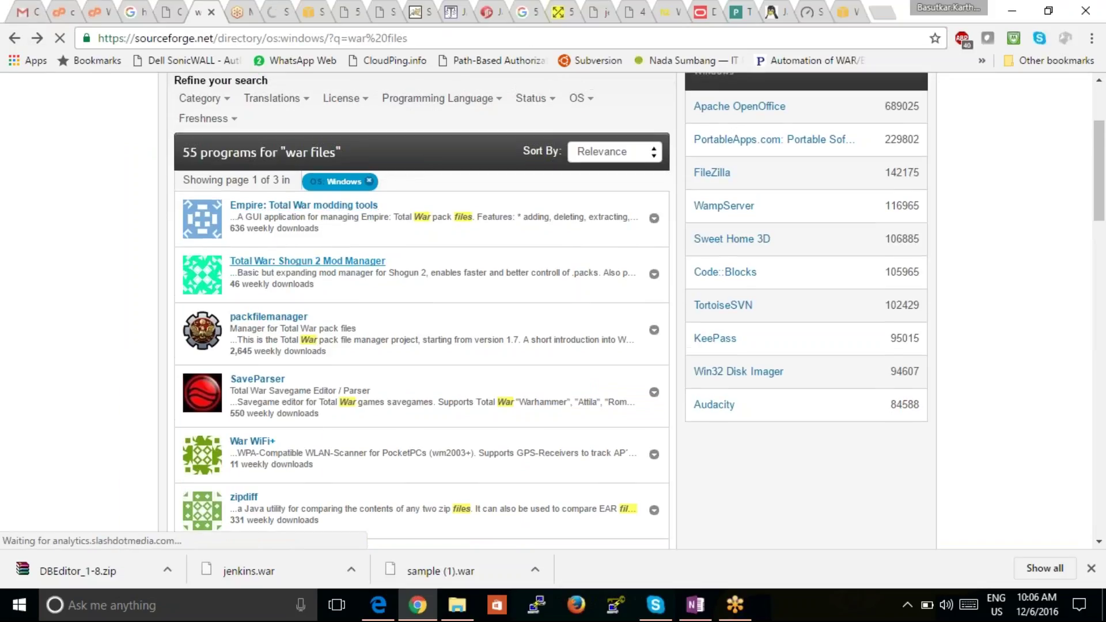
{"action": "left_click", "coordinate": [307, 261]}
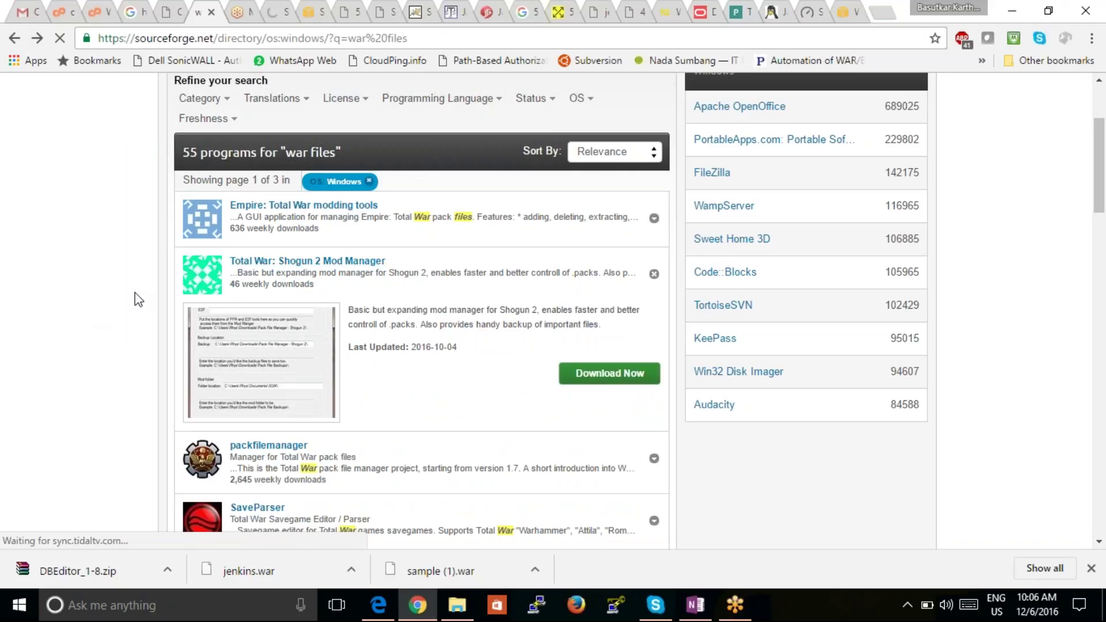
{"action": "scroll", "coordinate": [138, 299], "scroll_direction": "down", "scroll_amount": 10}
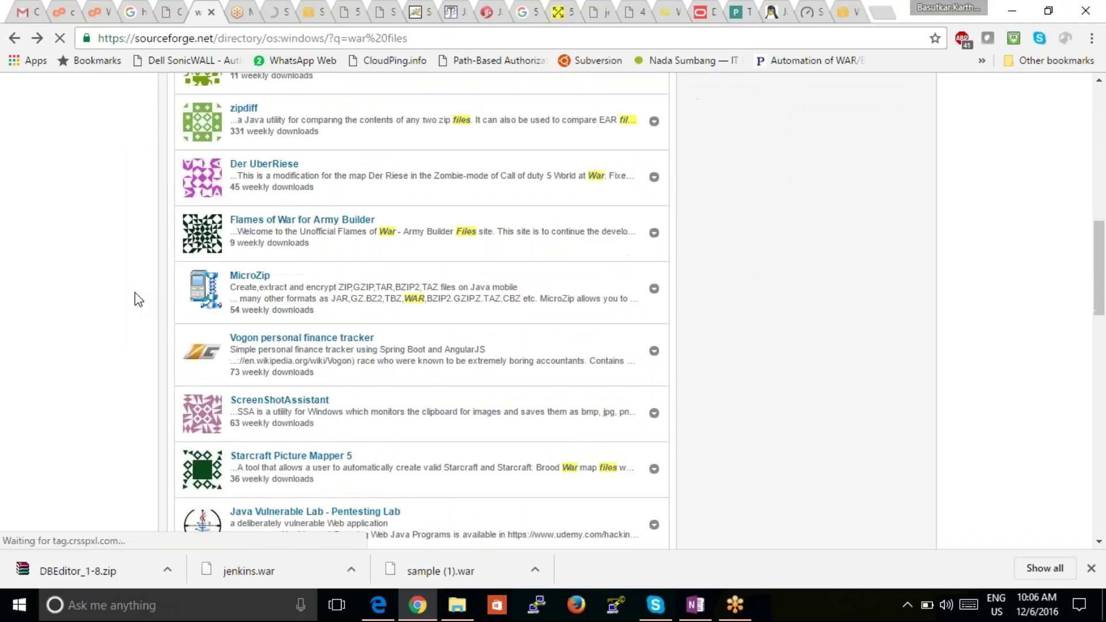
Examine the Flames of War for Army Builder project page and return to the SourceForge results.
{"action": "left_click", "coordinate": [303, 188]}
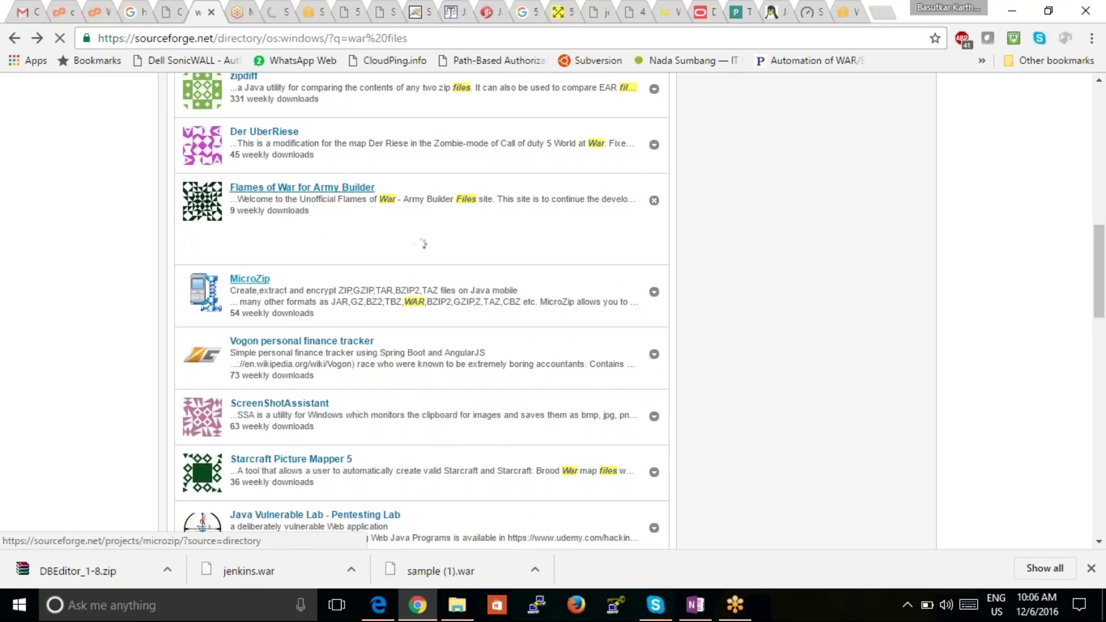
{"action": "left_click", "coordinate": [245, 282]}
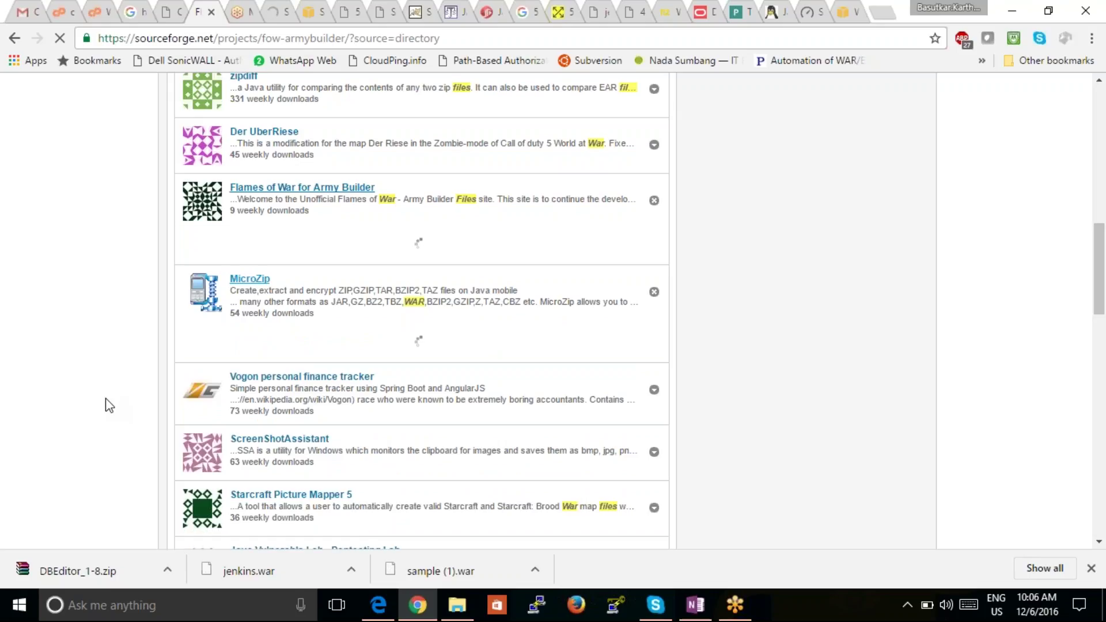
{"action": "scroll", "coordinate": [109, 406], "scroll_direction": "down", "scroll_amount": 9}
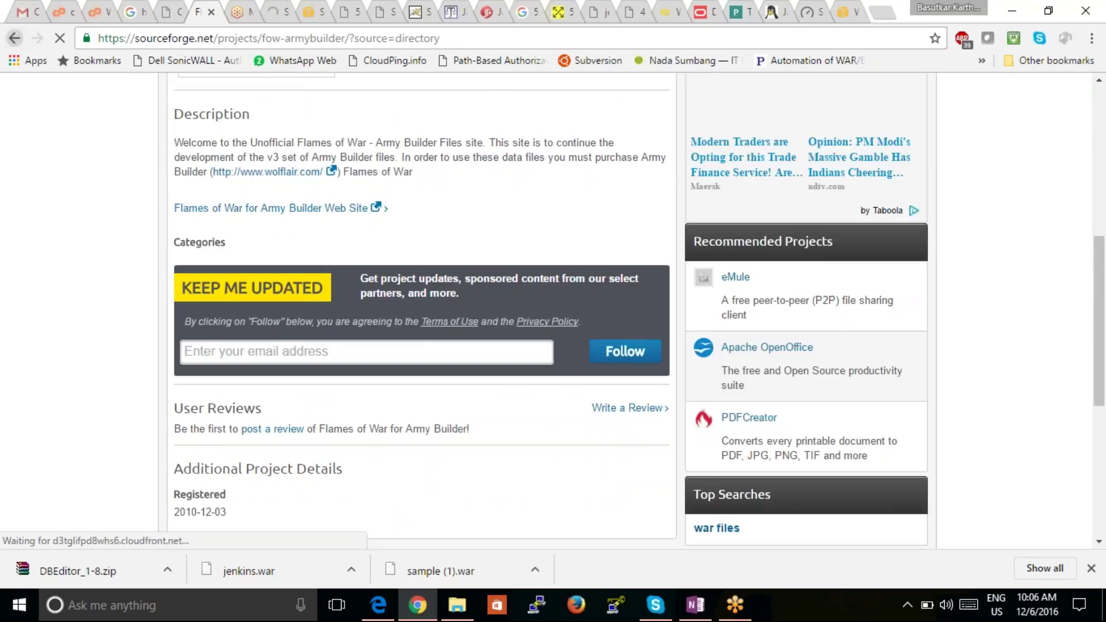
{"action": "left_click", "coordinate": [14, 38]}
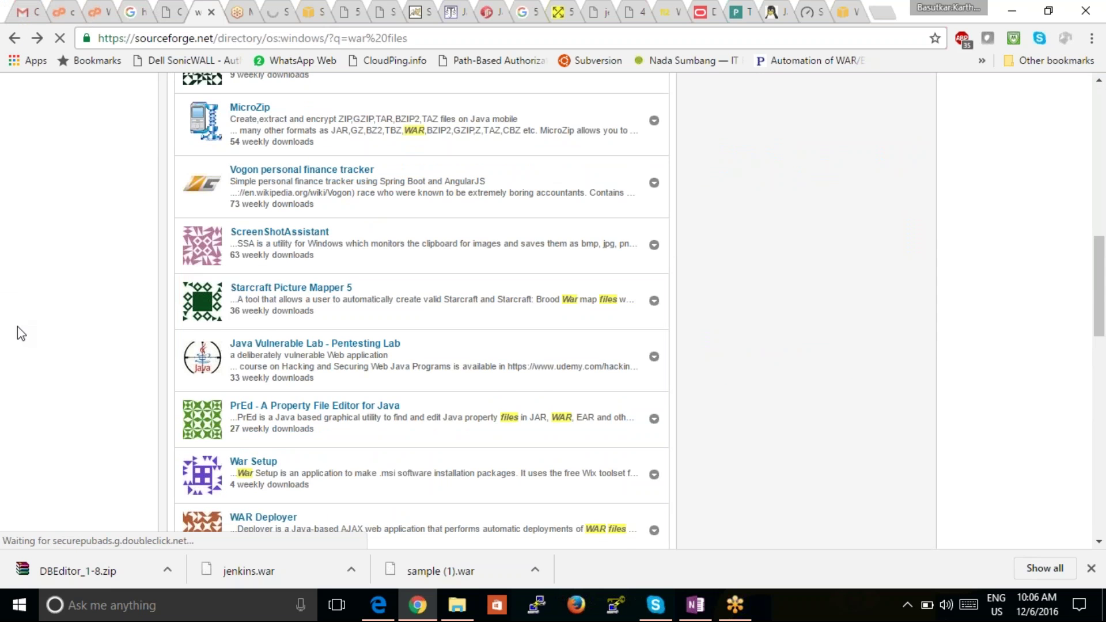
Search the web for "sample website war file" in the SourceForge tab.
{"action": "scroll", "coordinate": [22, 333], "scroll_direction": "up", "scroll_amount": 12}
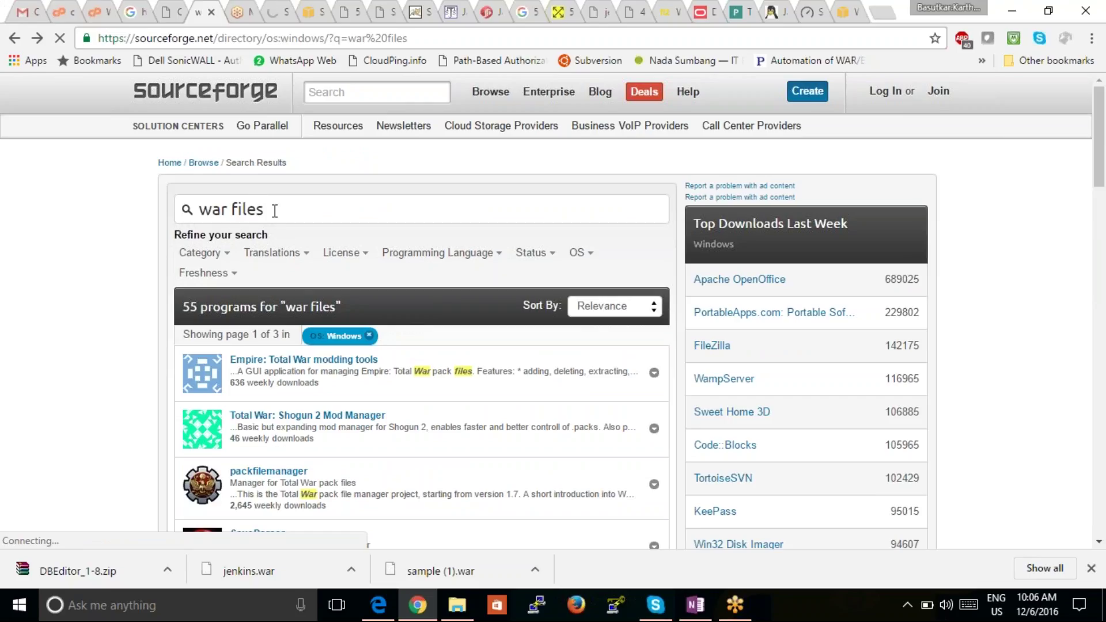
{"action": "left_click", "coordinate": [199, 36]}
{"action": "type", "text": "sampl"}
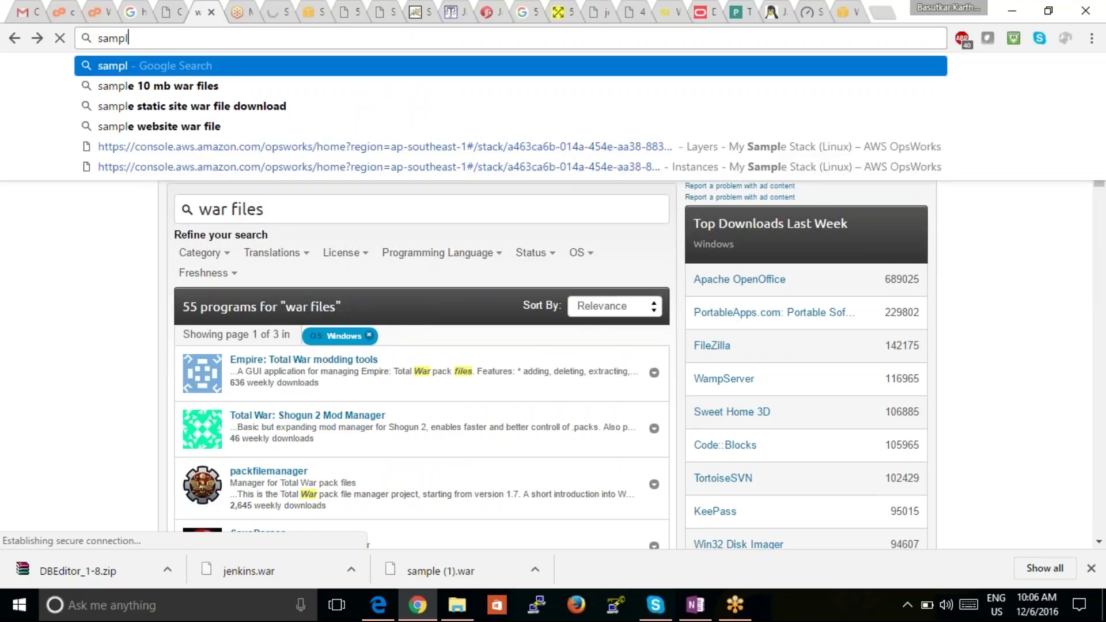
{"action": "type", "text": "e website"}
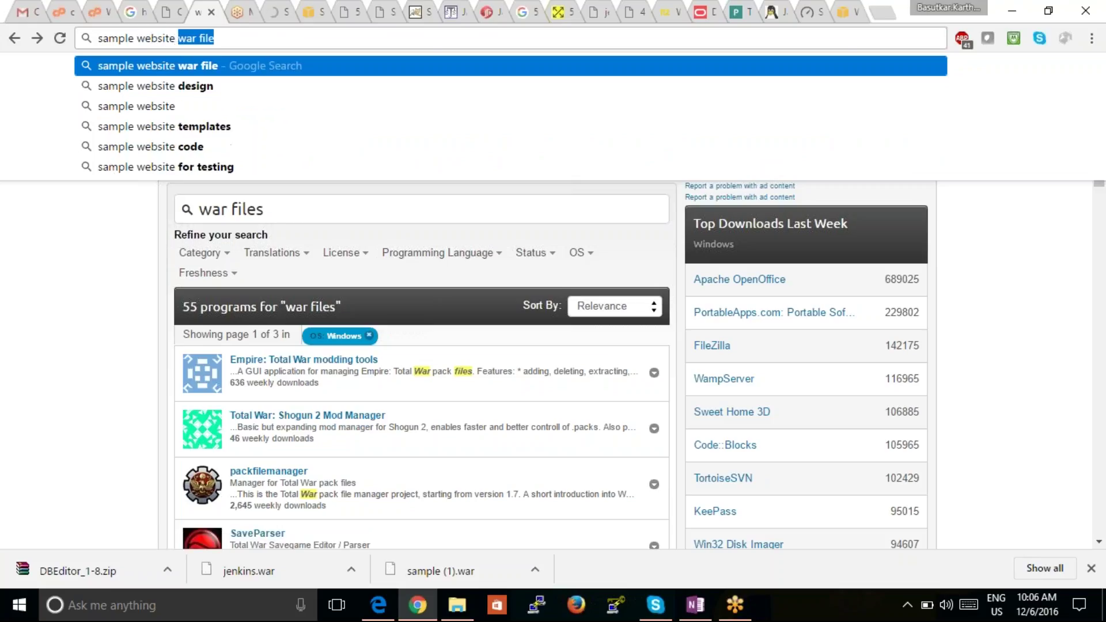
{"action": "key", "text": "Return"}
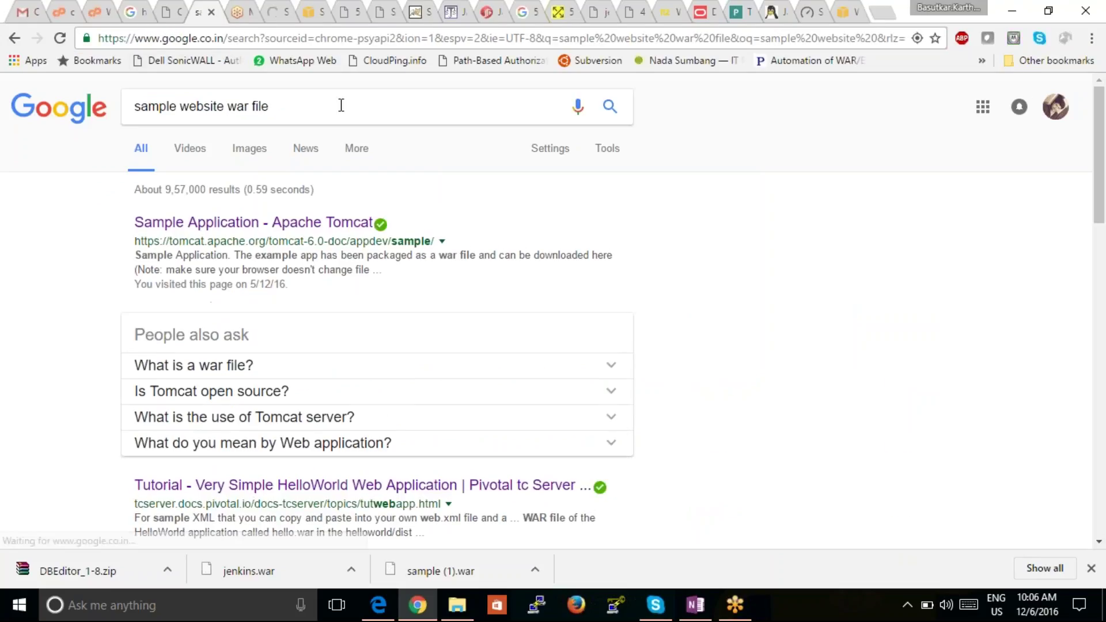
Refine the Google search to "sample website war file download".
{"action": "left_click", "coordinate": [341, 104]}
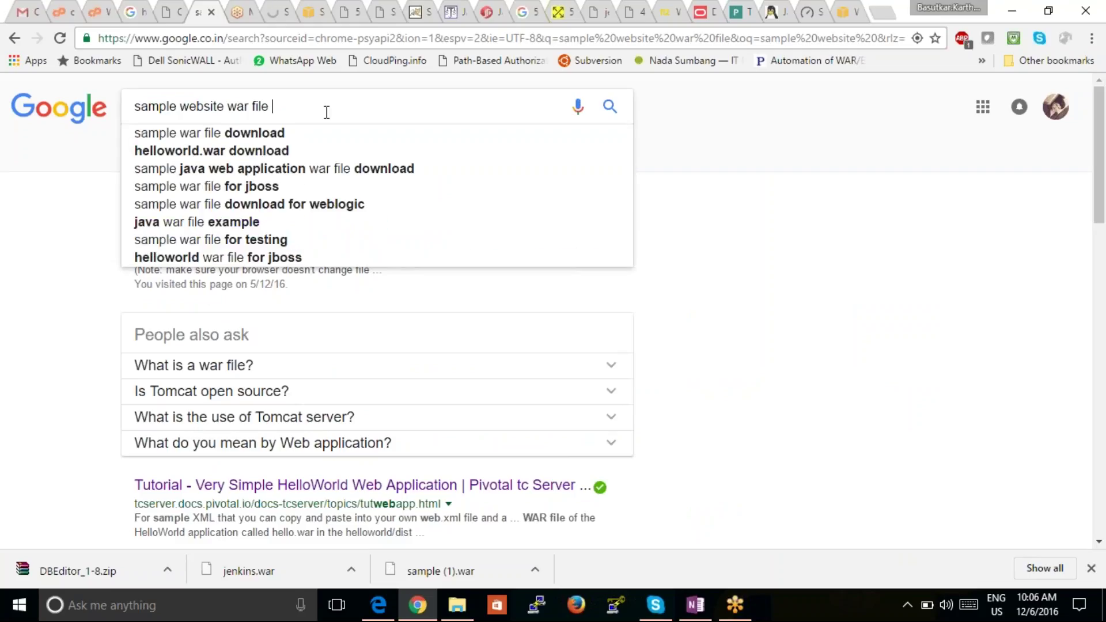
{"action": "type", "text": "d"}
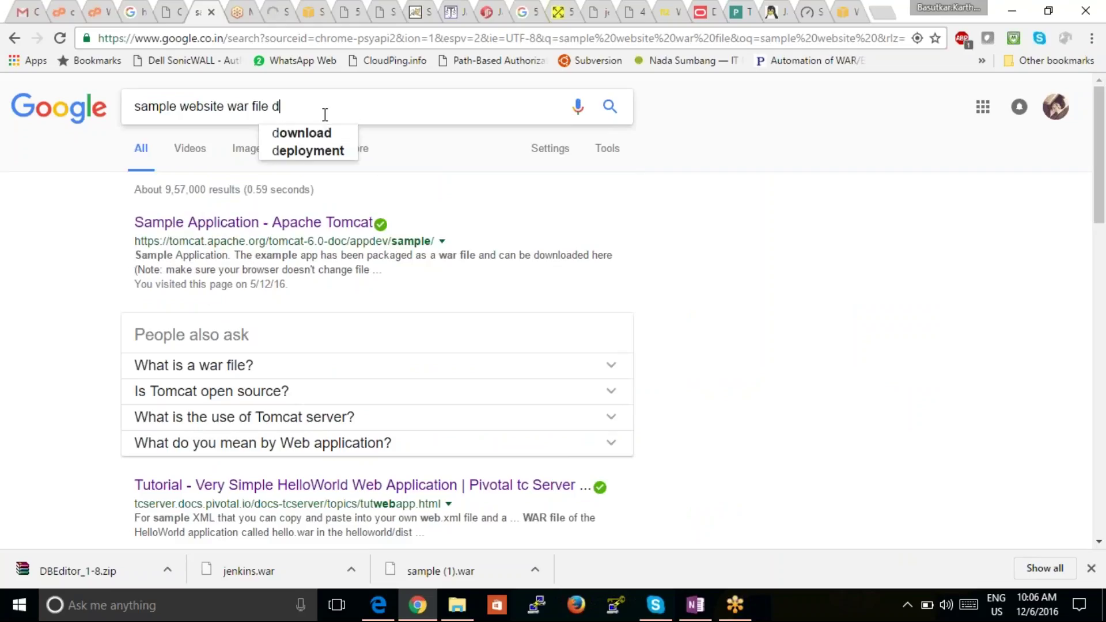
{"action": "type", "text": "ownload"}
{"action": "key", "text": "Return"}
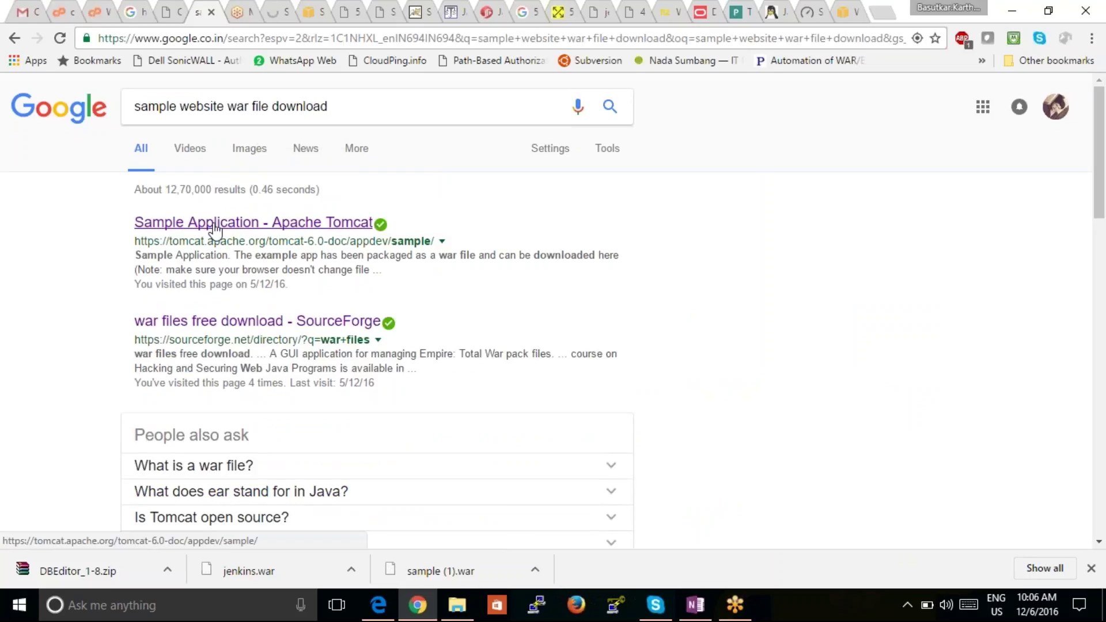
Look through the search results and open IT Jungle's "Simplify Java Web App Deployment with WAR Files" in a new tab.
{"action": "scroll", "coordinate": [73, 346], "scroll_direction": "down", "scroll_amount": 1}
{"action": "scroll", "coordinate": [72, 346], "scroll_direction": "down", "scroll_amount": 7}
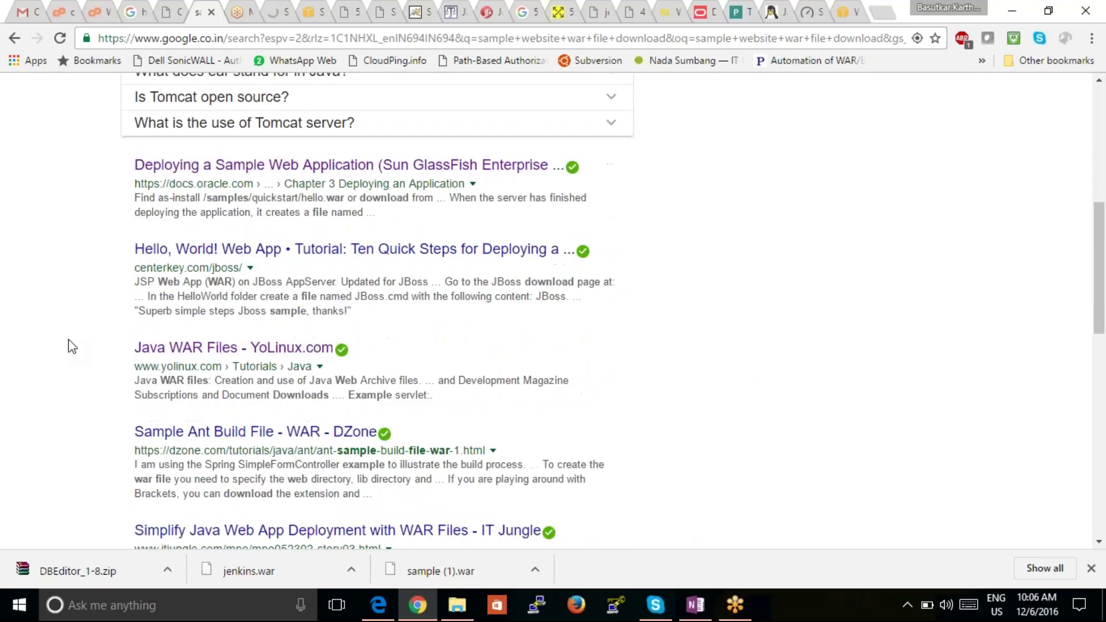
{"action": "scroll", "coordinate": [72, 346], "scroll_direction": "down", "scroll_amount": 4}
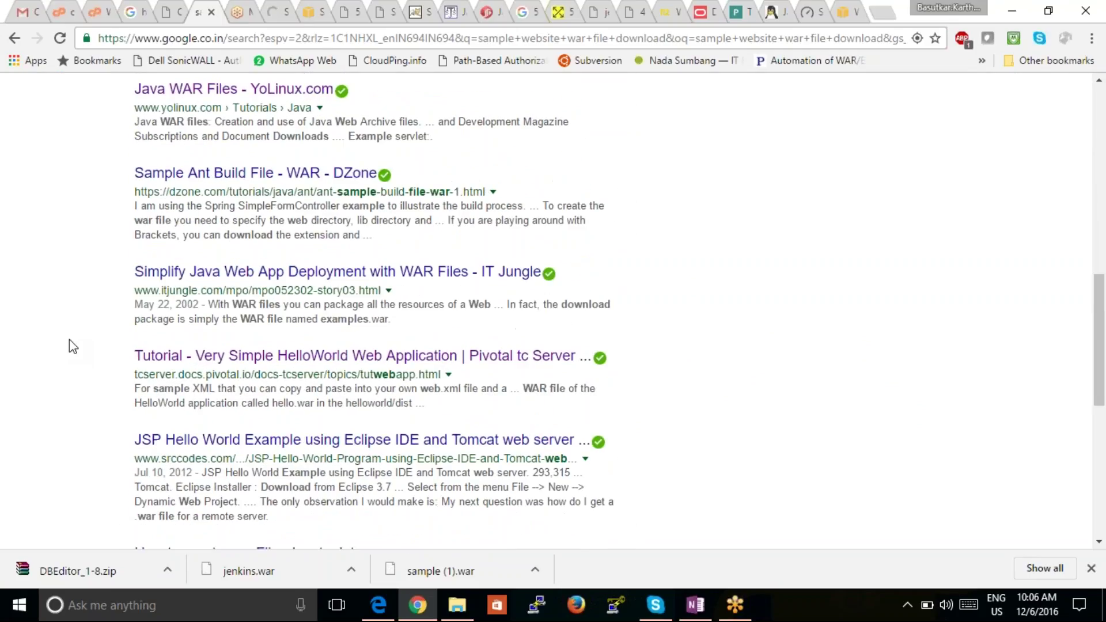
{"action": "scroll", "coordinate": [73, 346], "scroll_direction": "down", "scroll_amount": 1}
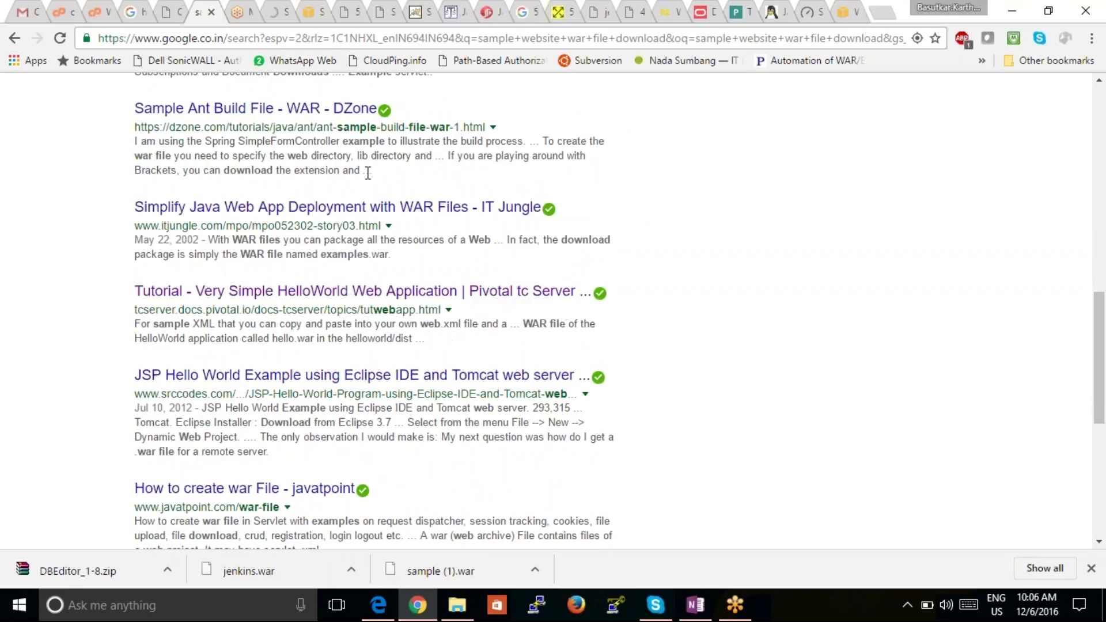
{"action": "right_click", "coordinate": [361, 210]}
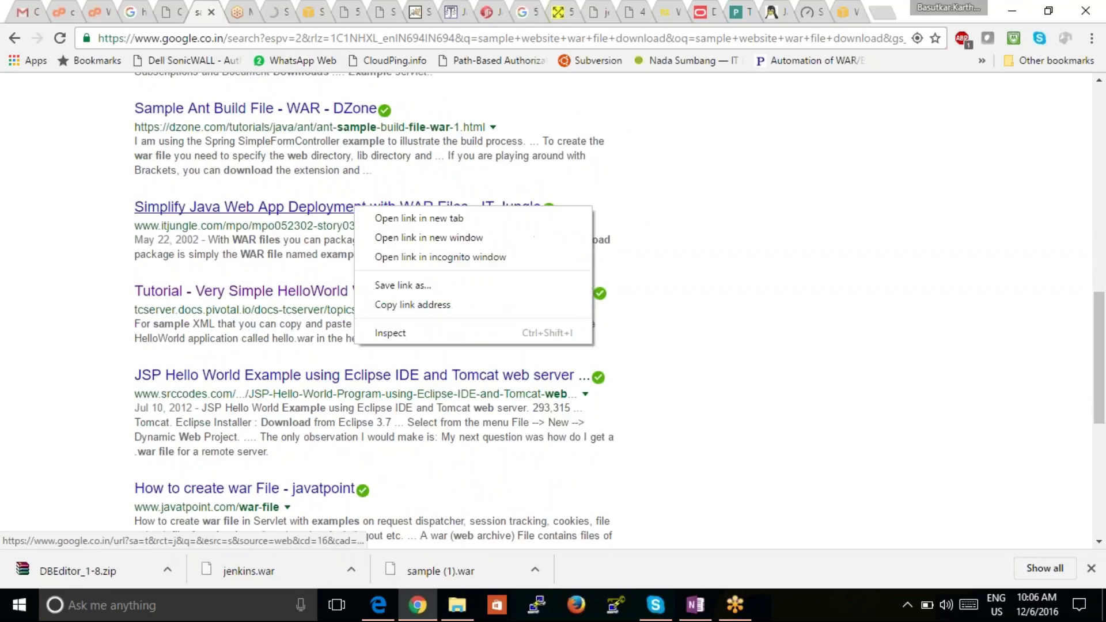
{"action": "left_click", "coordinate": [369, 218]}
Go to the second page of Google results and look through it for a downloadable sample WAR file.
{"action": "scroll", "coordinate": [58, 385], "scroll_direction": "down", "scroll_amount": 1}
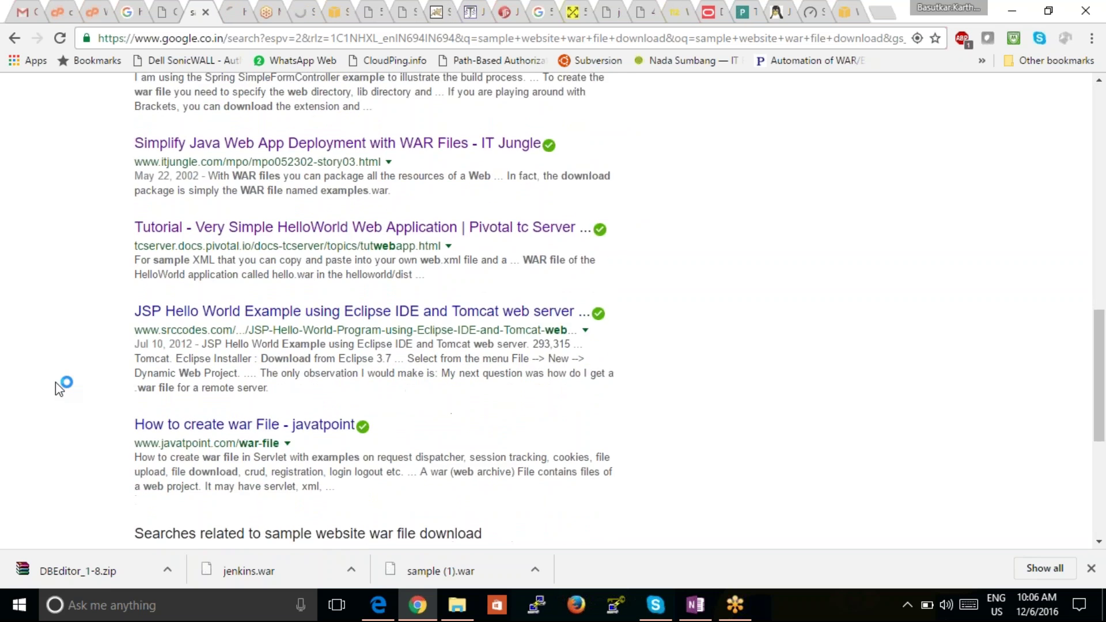
{"action": "scroll", "coordinate": [55, 382], "scroll_direction": "down", "scroll_amount": 4}
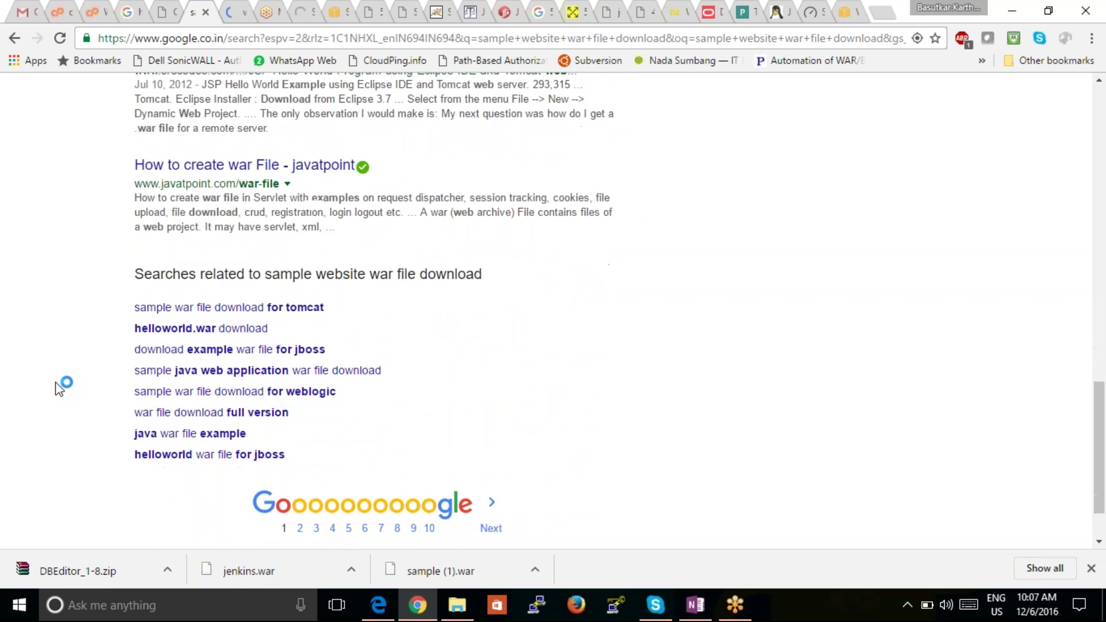
{"action": "left_click", "coordinate": [491, 529]}
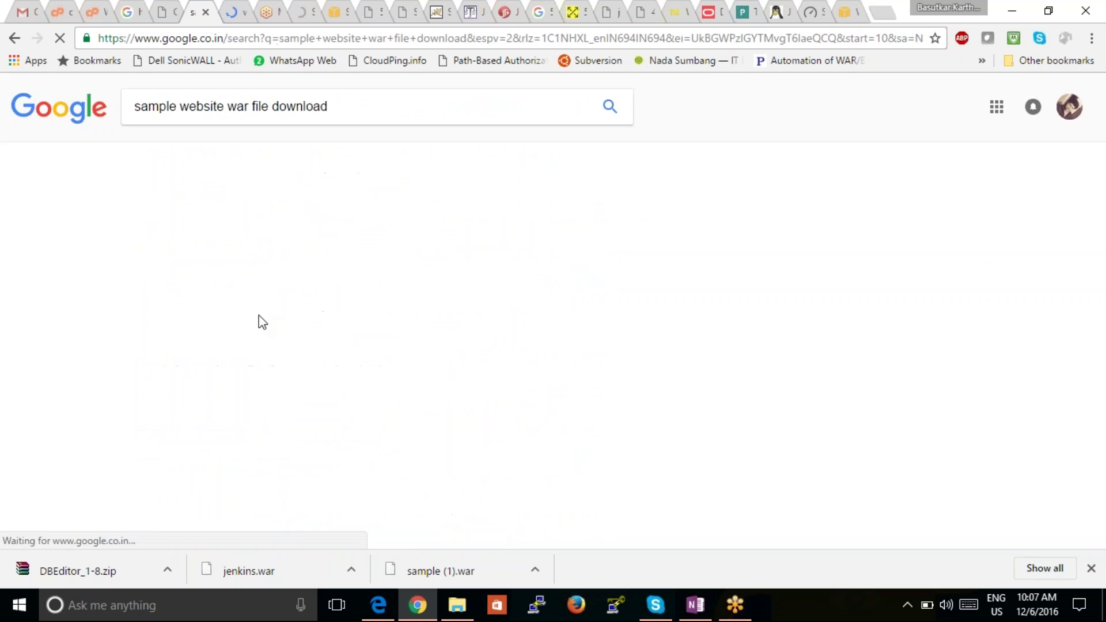
{"action": "scroll", "coordinate": [36, 288], "scroll_direction": "down", "scroll_amount": 1}
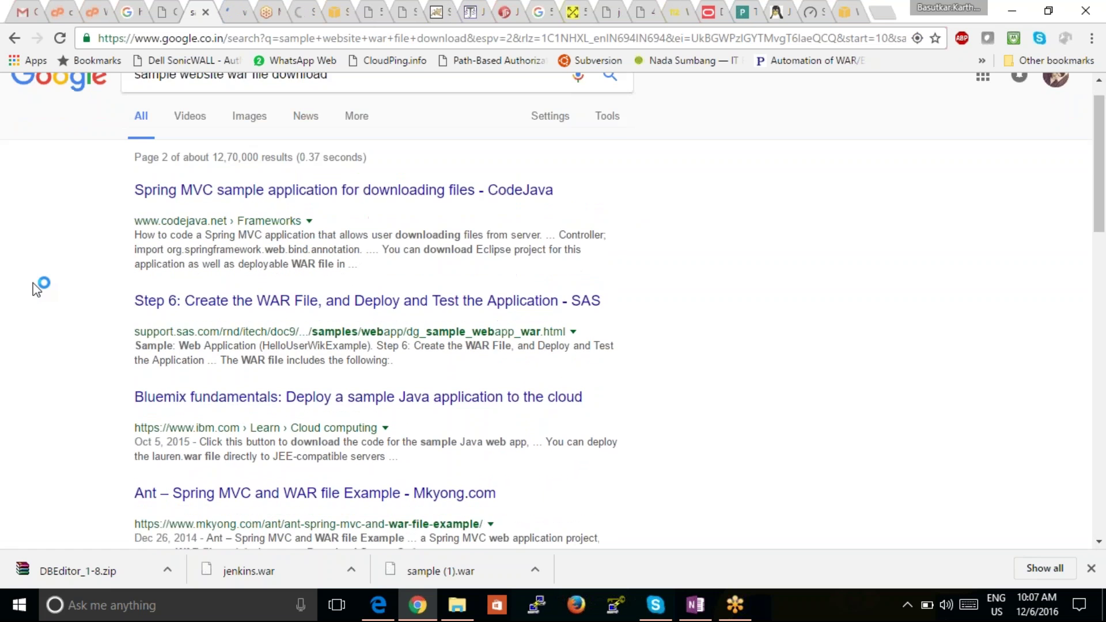
{"action": "scroll", "coordinate": [37, 288], "scroll_direction": "down", "scroll_amount": 8}
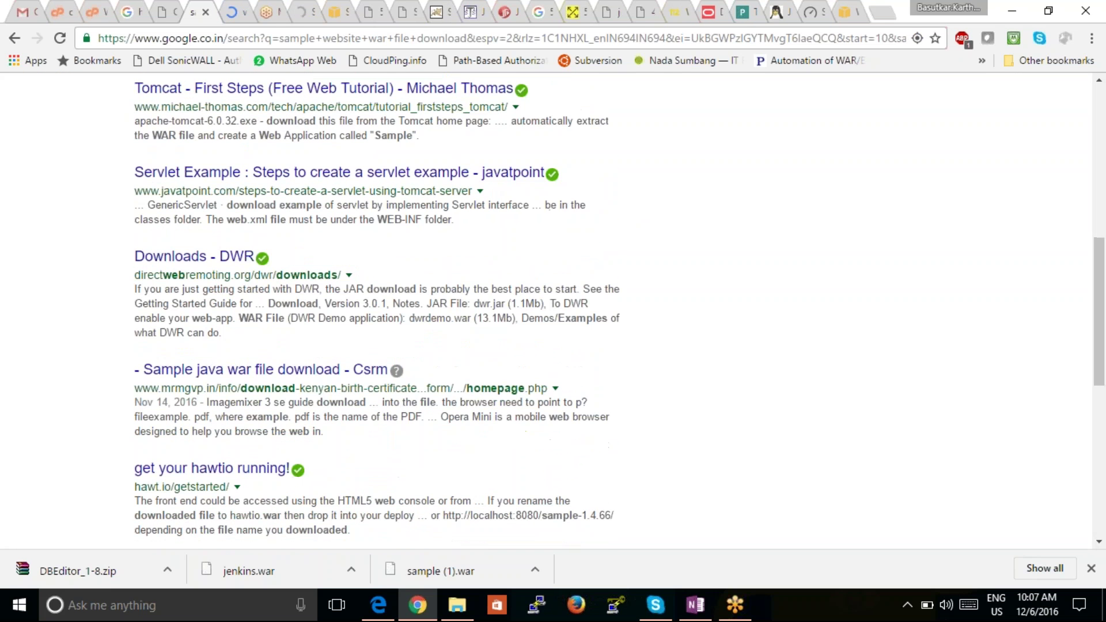
{"action": "scroll", "coordinate": [618, 312], "scroll_direction": "down", "scroll_amount": 2}
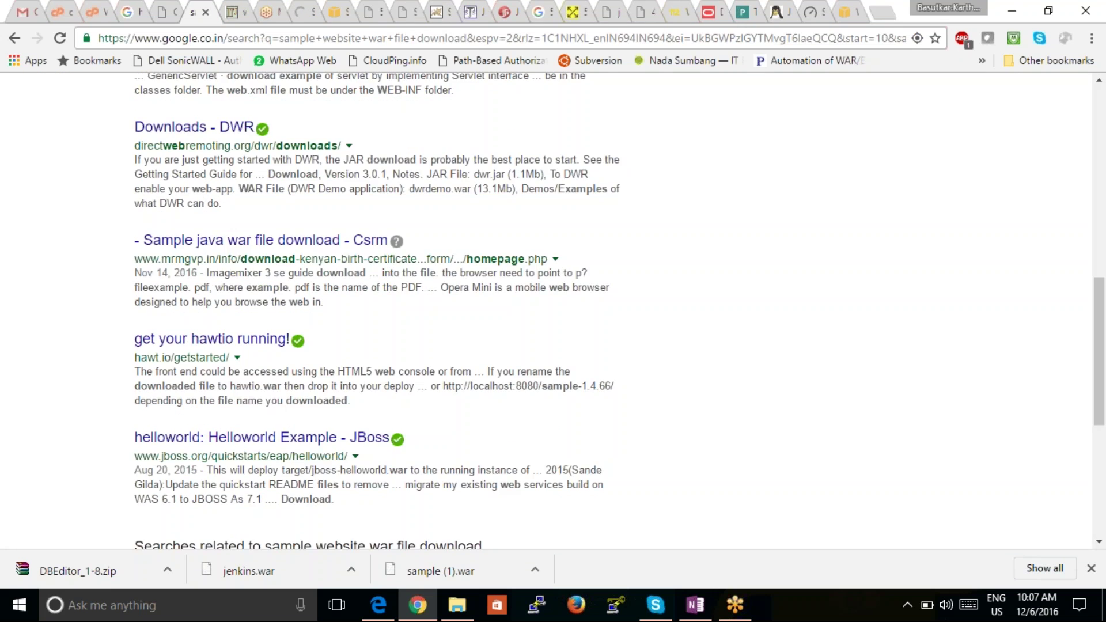
Skim IT Jungle's article on WAR files and check the progress of the jenkins.war upload to Sample-env-1.
{"action": "scroll", "coordinate": [619, 345], "scroll_direction": "down", "scroll_amount": 1}
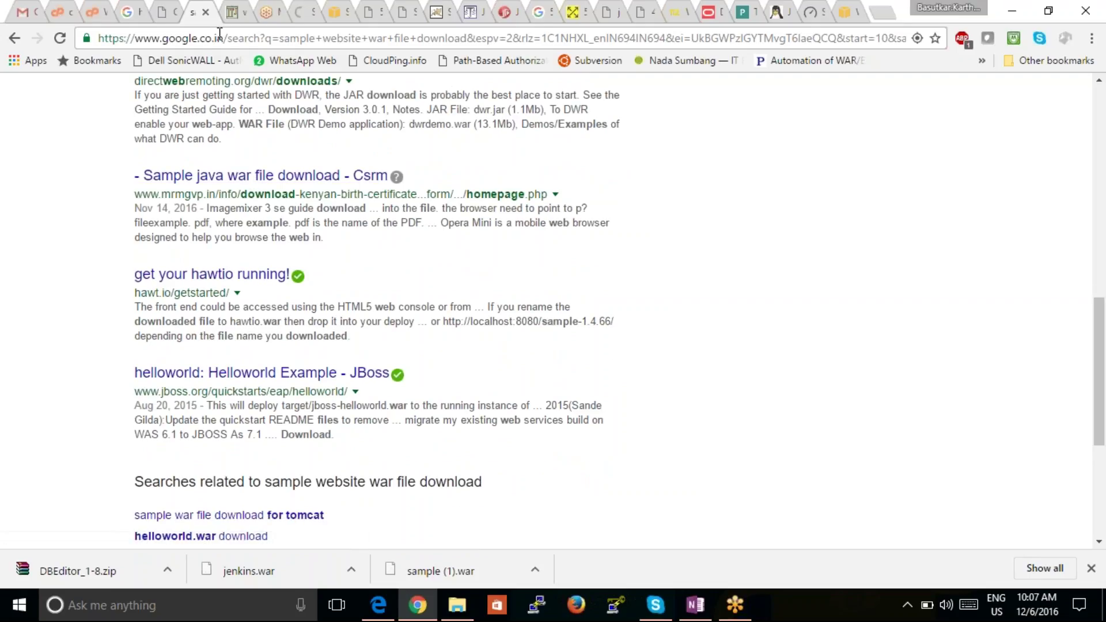
{"action": "key", "text": "ctrl+Tab"}
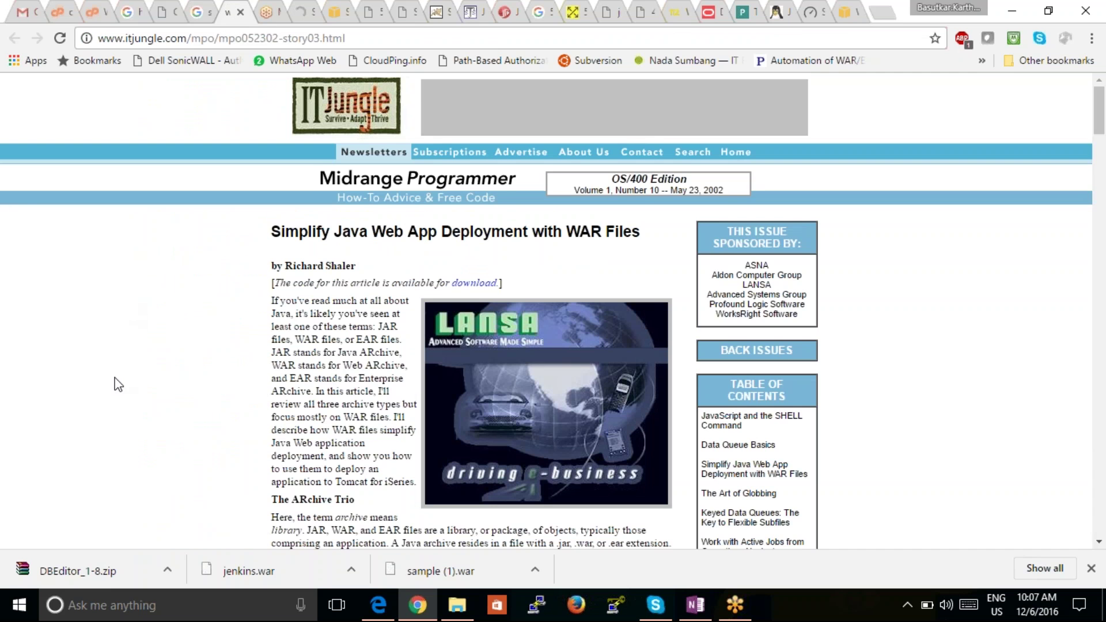
{"action": "scroll", "coordinate": [116, 383], "scroll_direction": "down", "scroll_amount": 7}
{"action": "scroll", "coordinate": [118, 384], "scroll_direction": "down", "scroll_amount": 12}
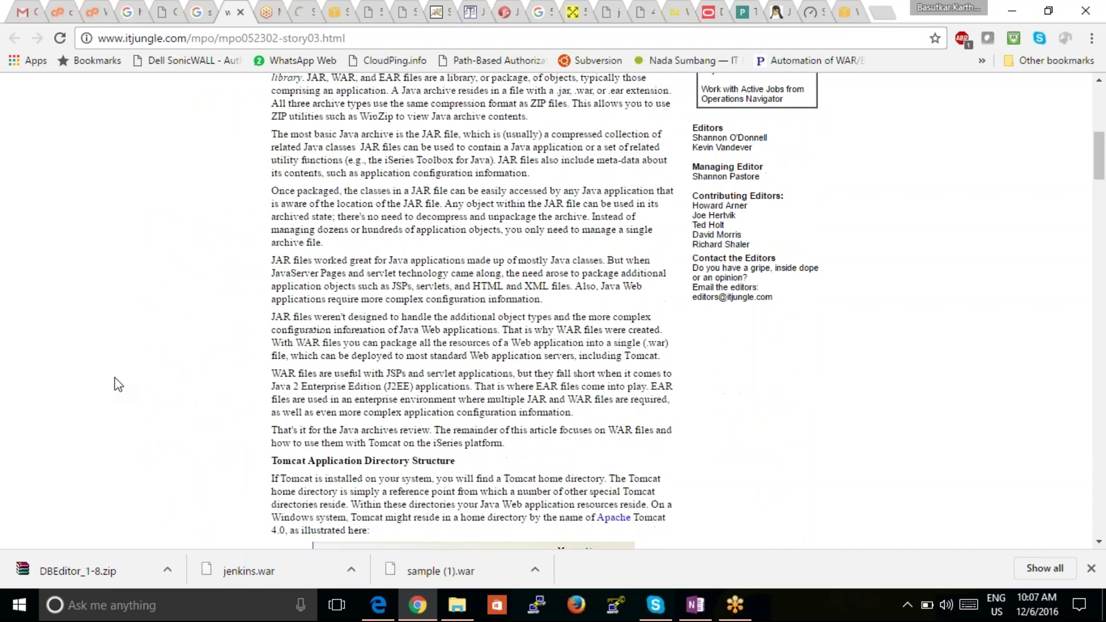
{"action": "scroll", "coordinate": [118, 384], "scroll_direction": "up", "scroll_amount": 10}
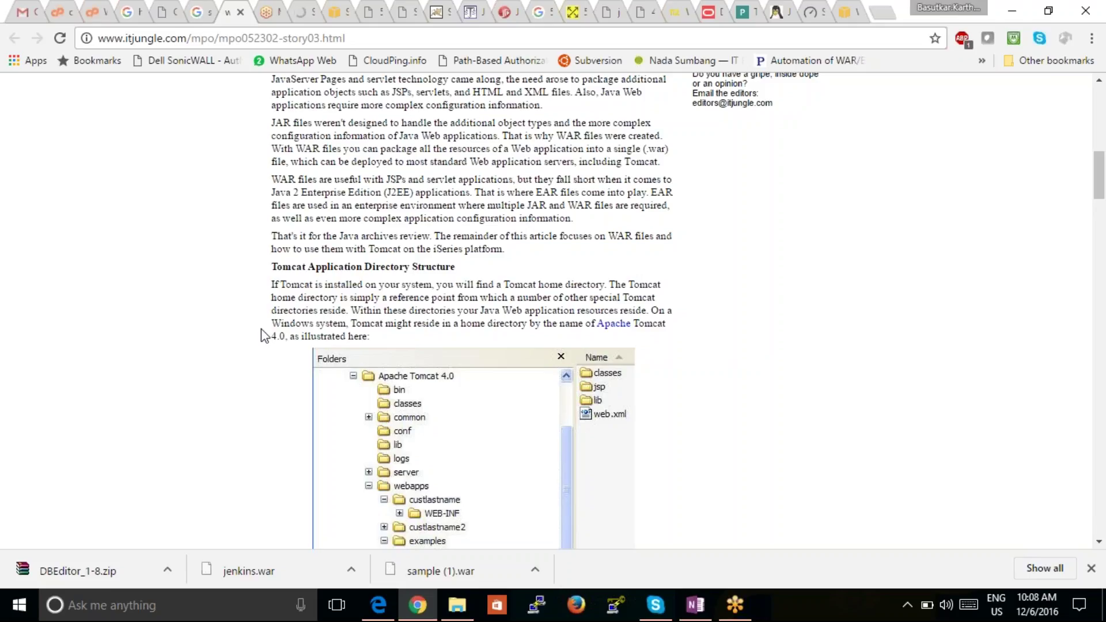
{"action": "left_click", "coordinate": [294, 15]}
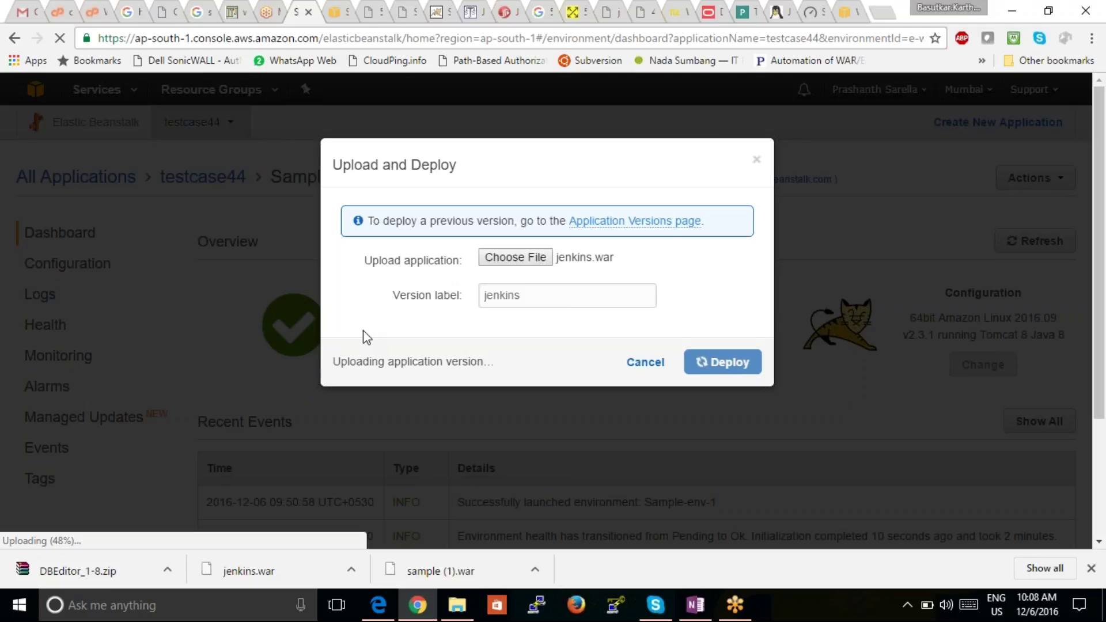
Search the web for "aws beanstalk pricing" in a new tab.
{"action": "left_click", "coordinate": [887, 17]}
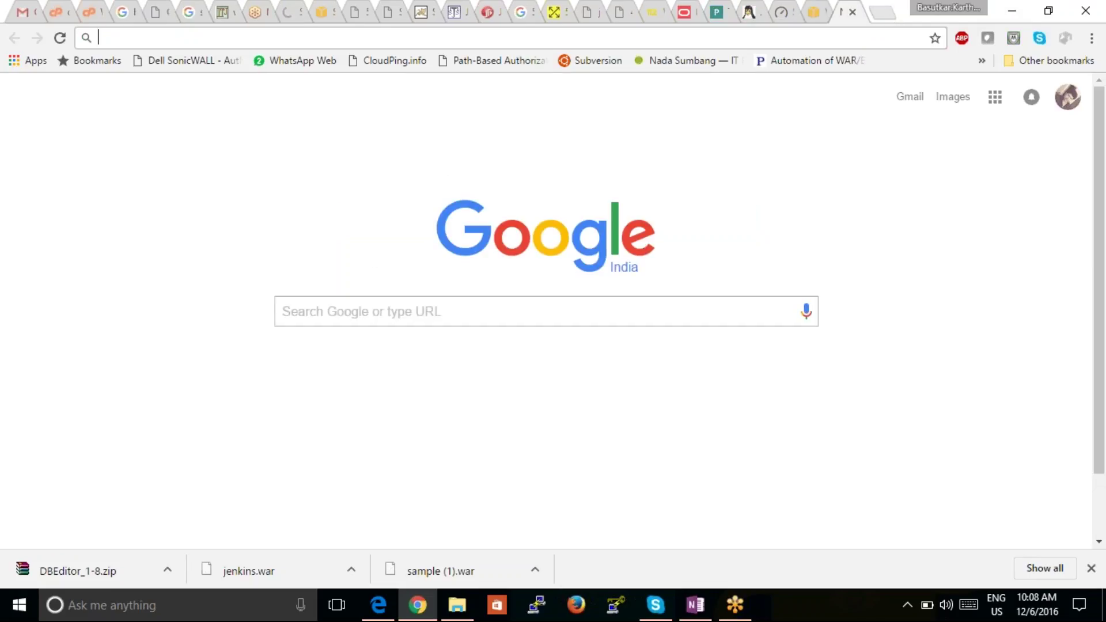
{"action": "type", "text": "aws "}
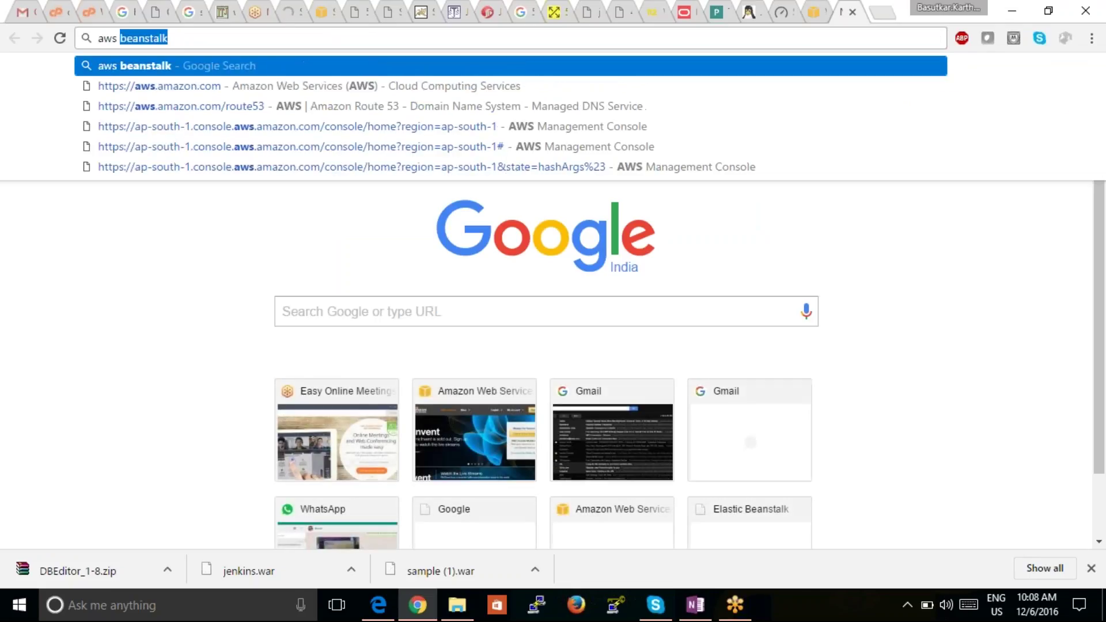
{"action": "type", "text": "b"}
{"action": "key", "text": "Right"}
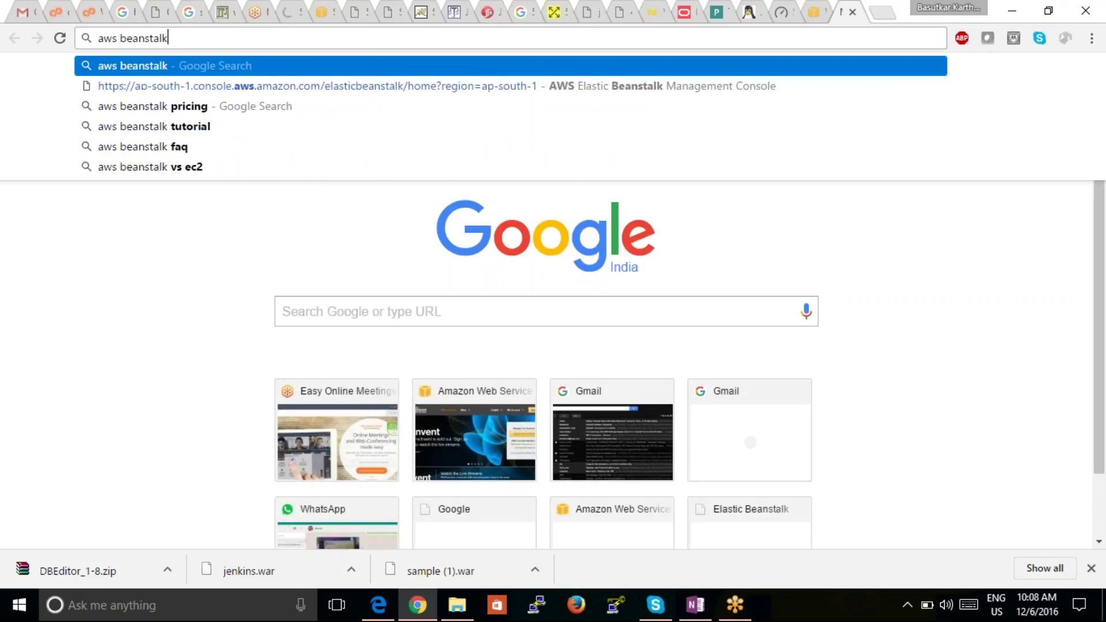
{"action": "key", "text": "Down"}
{"action": "key", "text": "Return"}
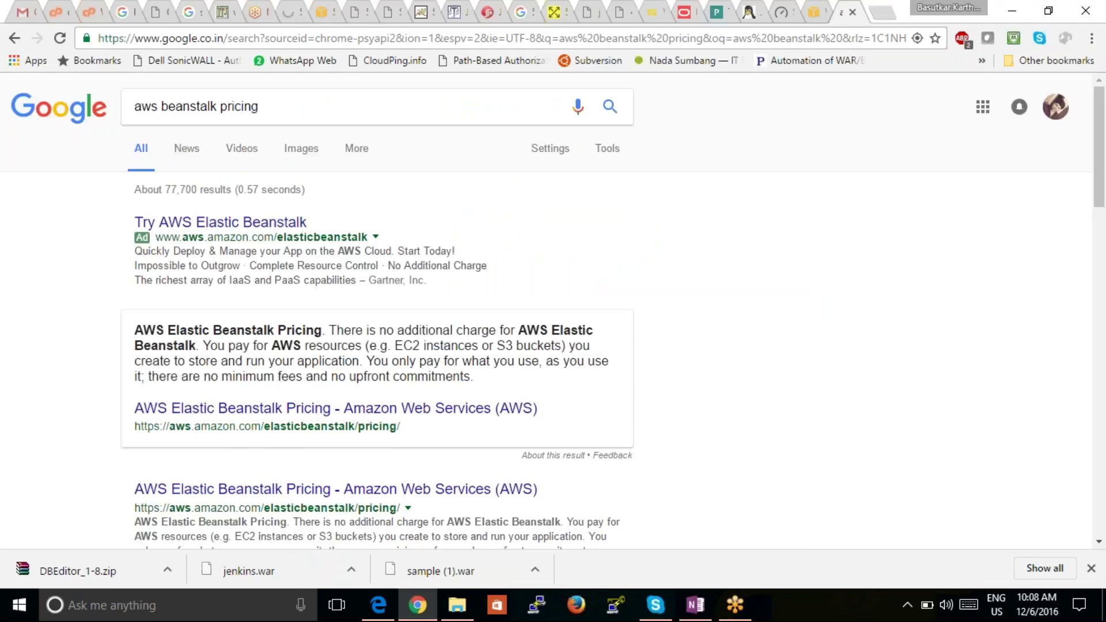
Open the AWS Elastic Beanstalk Pricing page from the results and look through its charges and related service pricing links.
{"action": "left_click", "coordinate": [253, 494]}
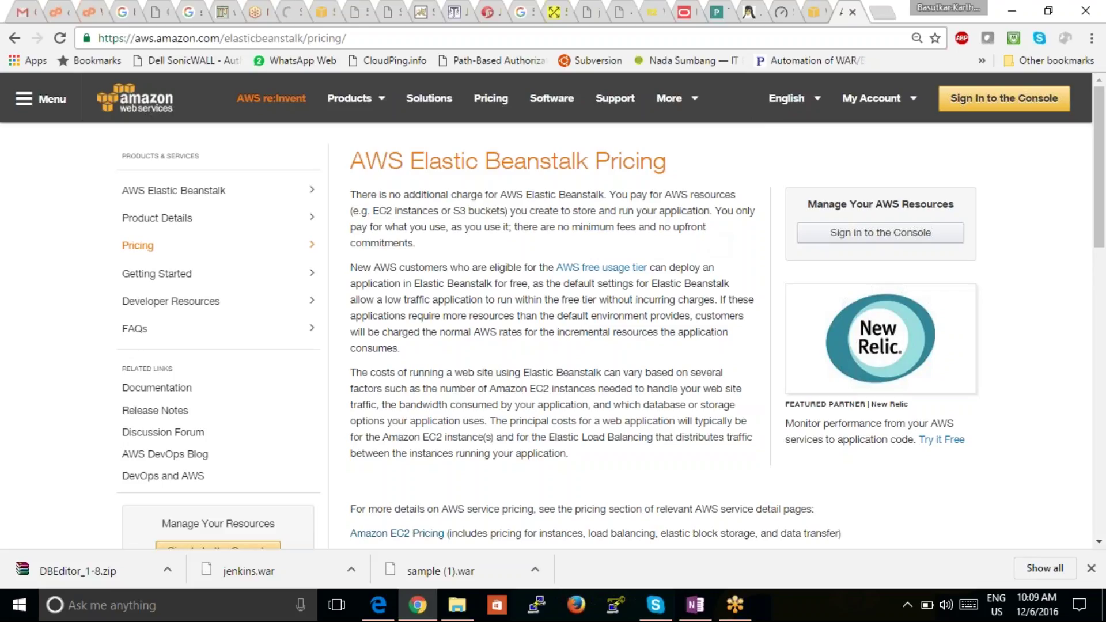
{"action": "scroll", "coordinate": [501, 369], "scroll_direction": "down", "scroll_amount": 7}
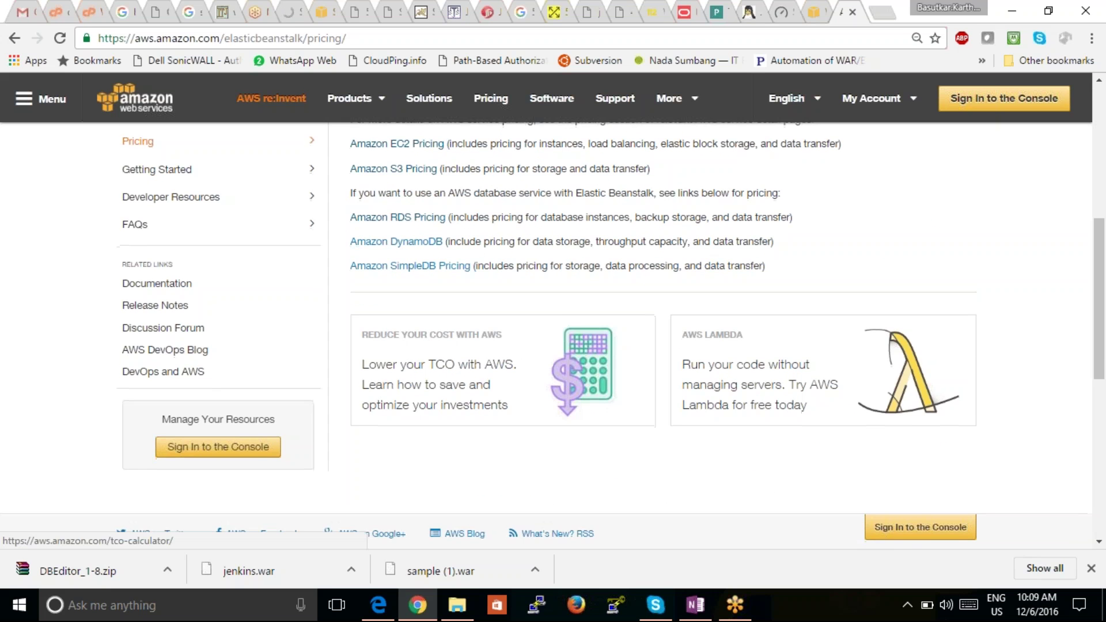
{"action": "scroll", "coordinate": [501, 369], "scroll_direction": "up", "scroll_amount": 7}
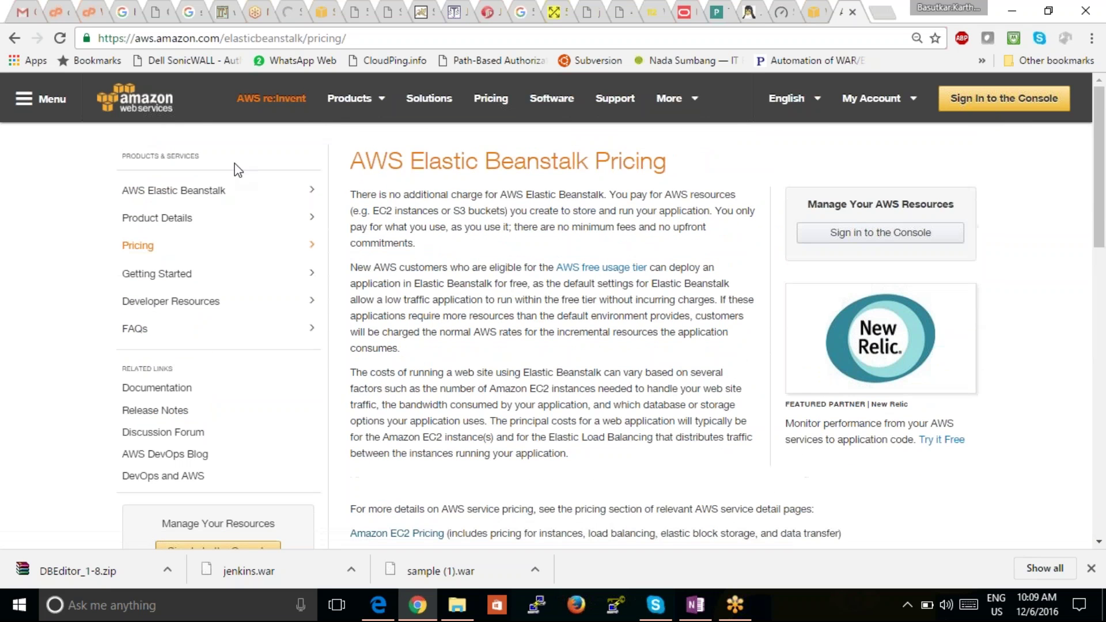
Search the web for "aws beanstalk flow diagram" in the same tab.
{"action": "left_click", "coordinate": [251, 37]}
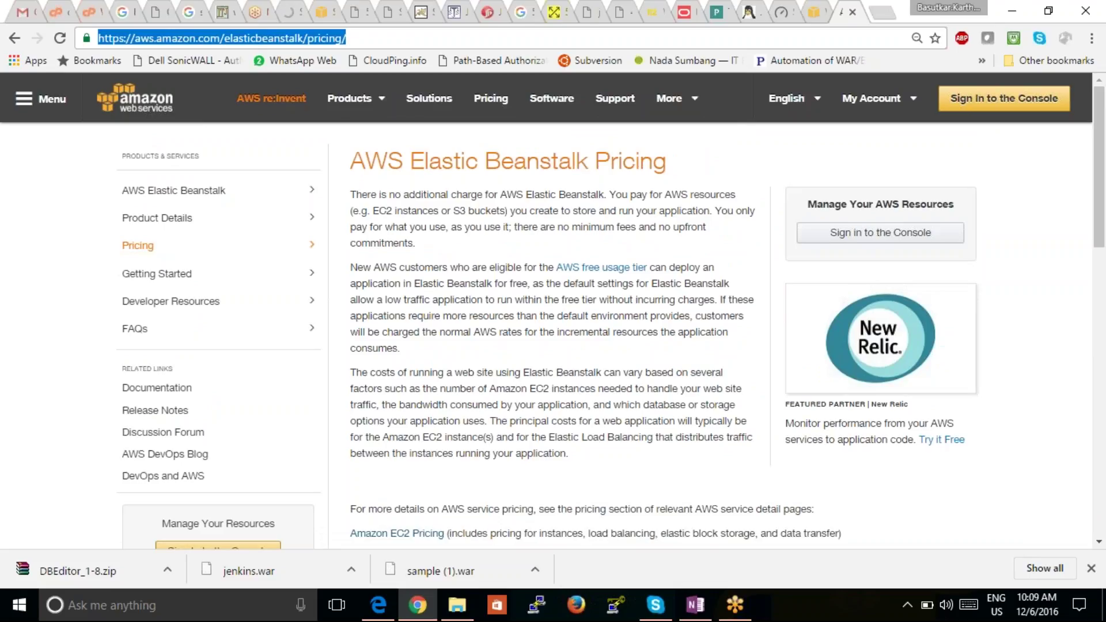
{"action": "type", "text": "aws bean"}
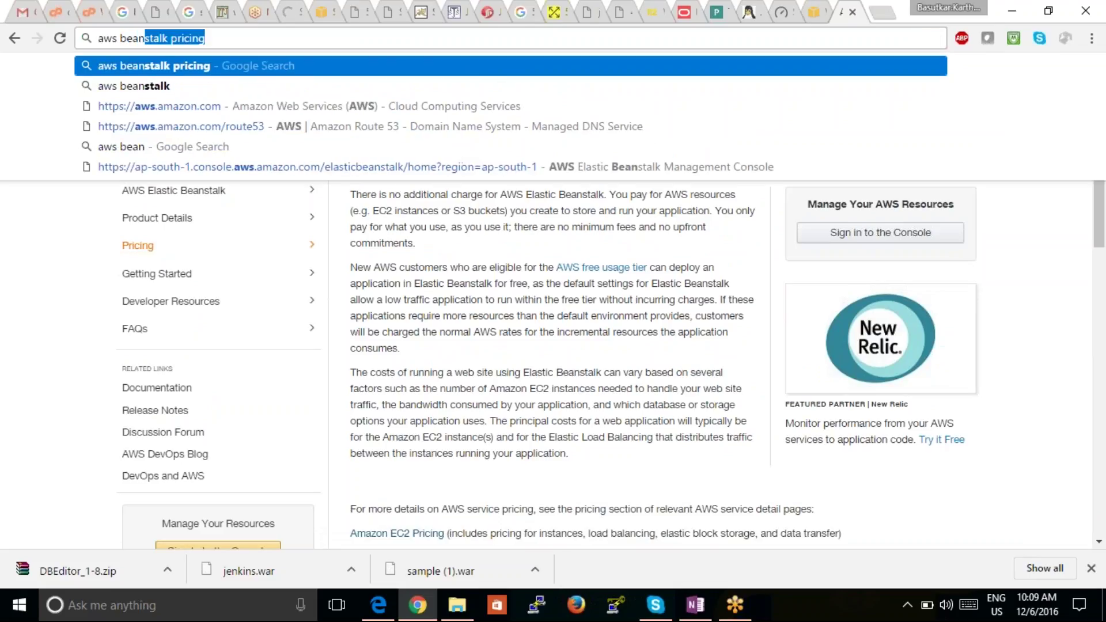
{"action": "type", "text": "stalk "}
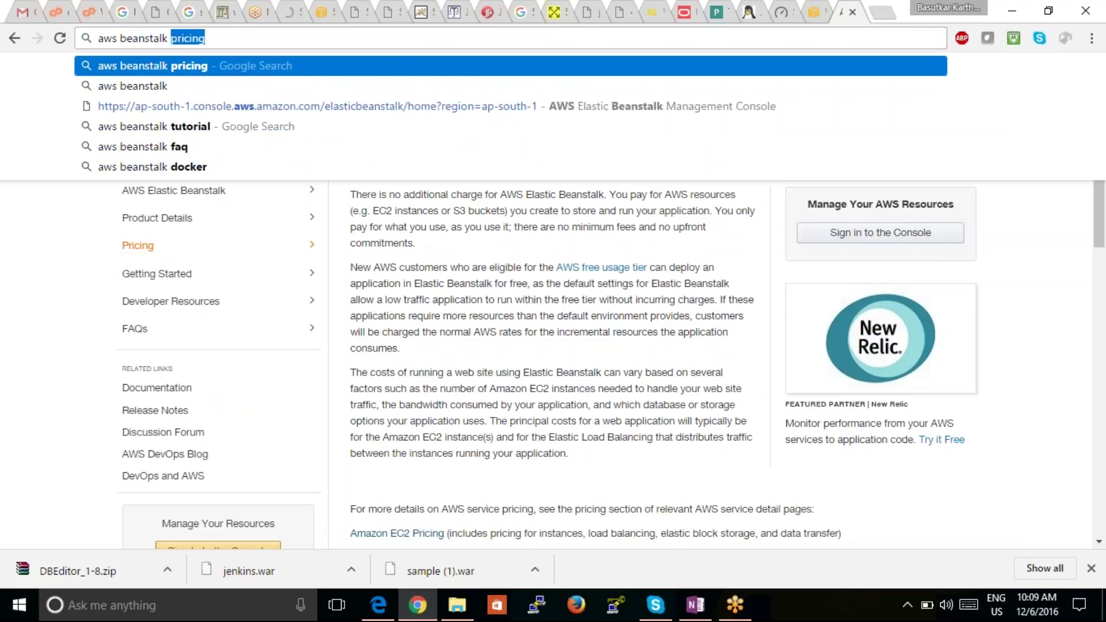
{"action": "type", "text": "flow"}
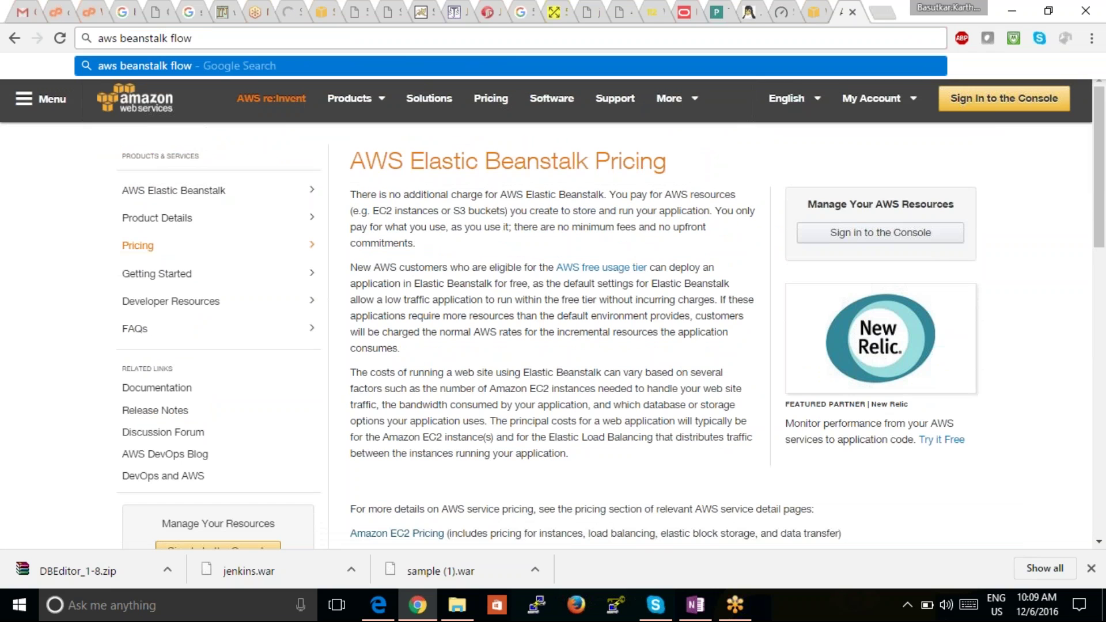
{"action": "type", "text": " diagram"}
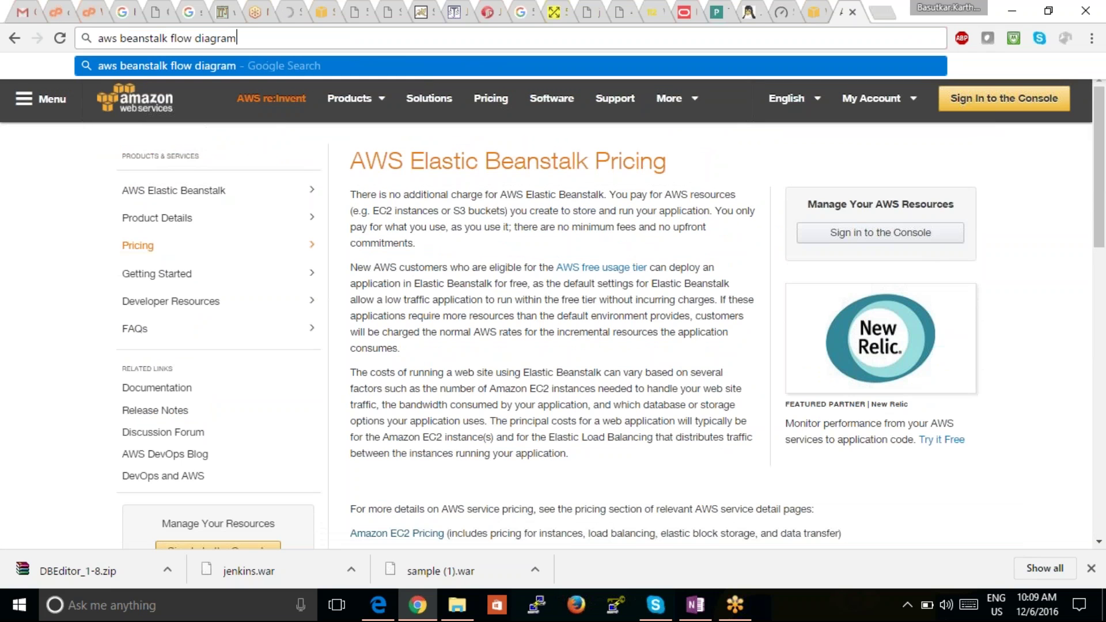
{"action": "key", "text": "Return"}
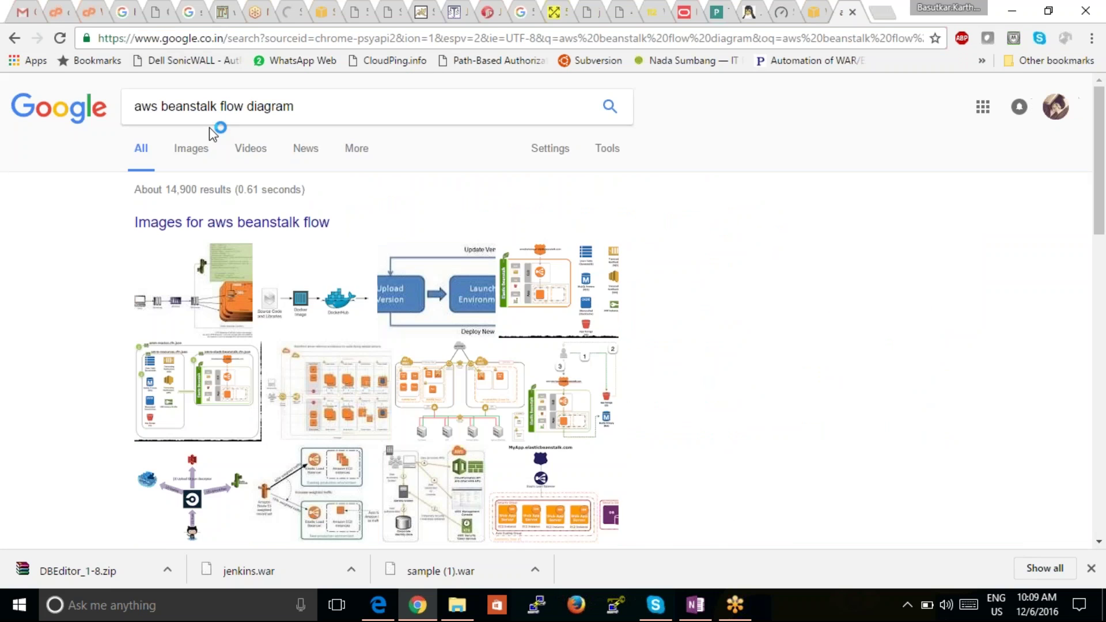
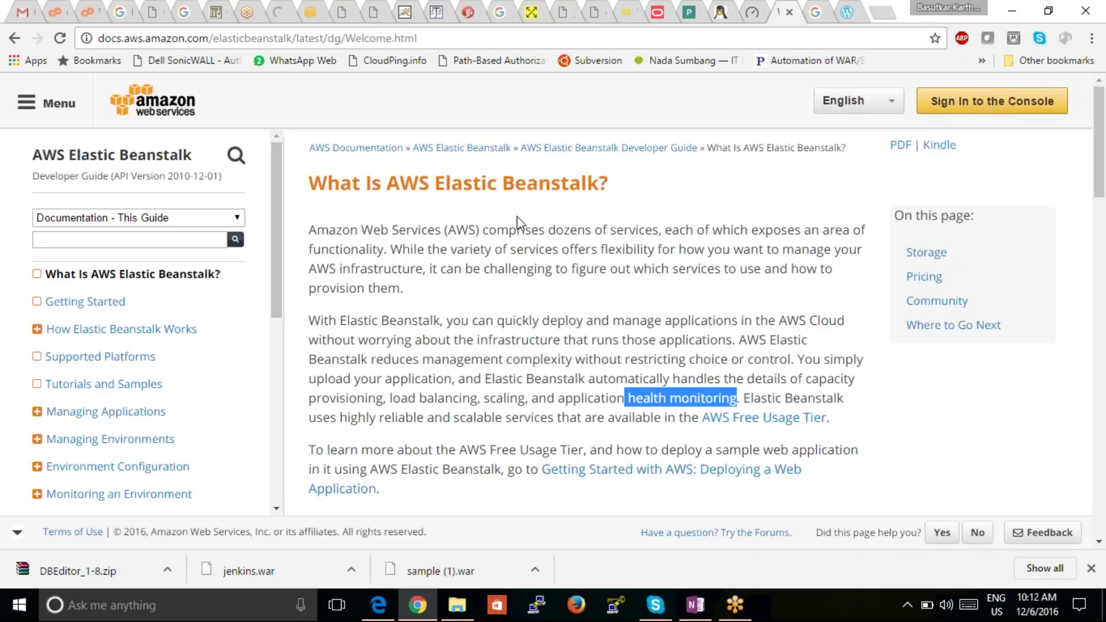
Examine the Elastic Beanstalk workflow diagram on the "What Is AWS Elastic Beanstalk?" page of the developer guide.
{"action": "scroll", "coordinate": [585, 322], "scroll_direction": "down", "scroll_amount": 10}
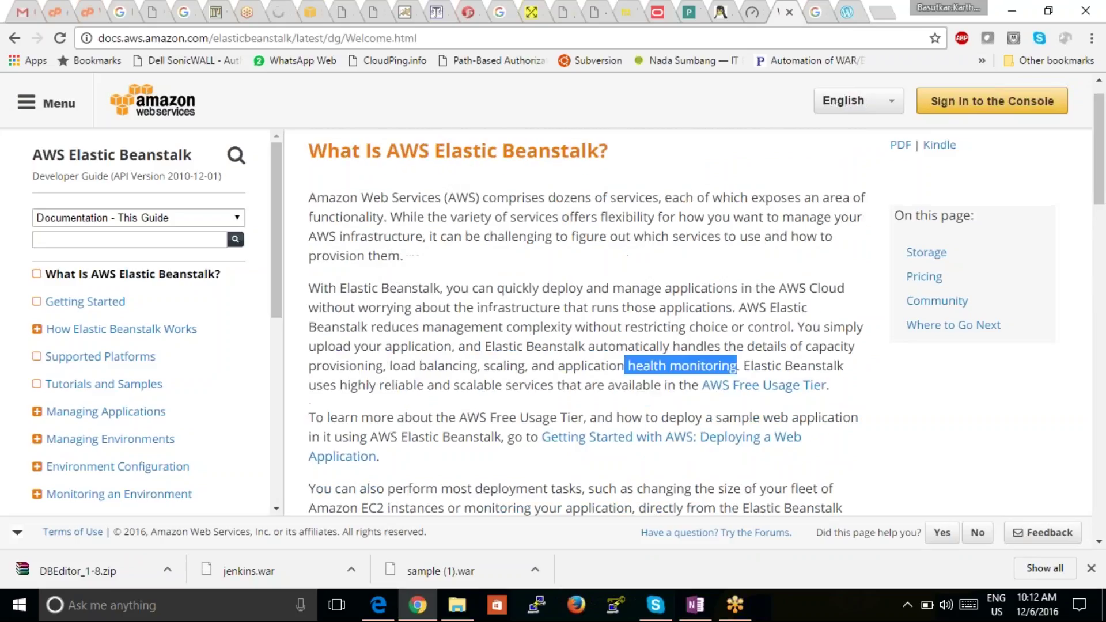
{"action": "scroll", "coordinate": [417, 226], "scroll_direction": "up", "scroll_amount": 1}
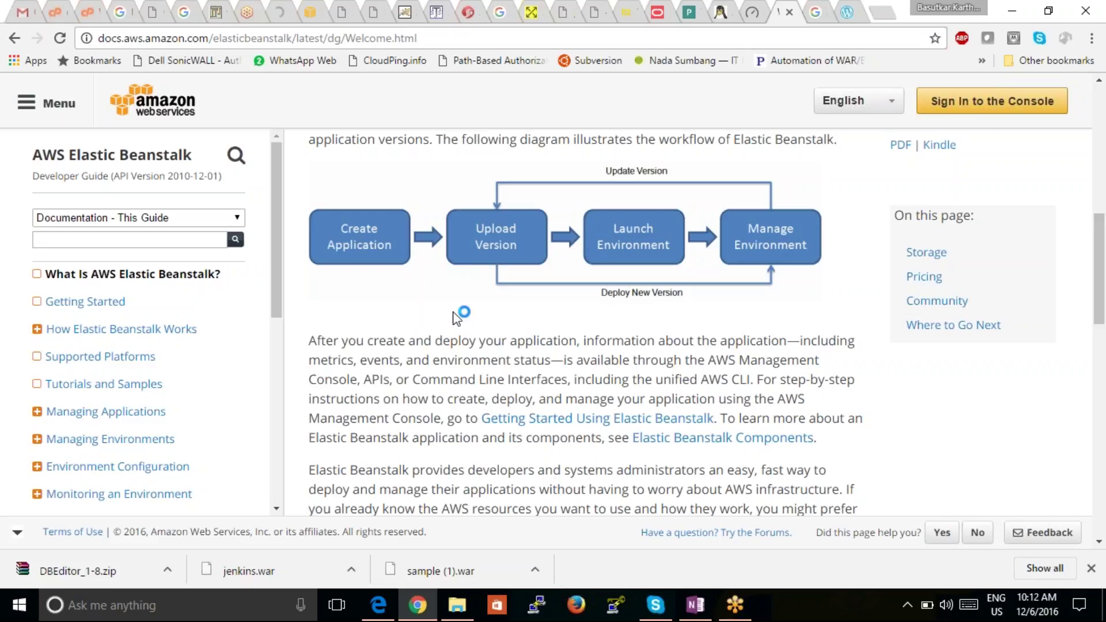
{"action": "scroll", "coordinate": [457, 317], "scroll_direction": "down", "scroll_amount": 1}
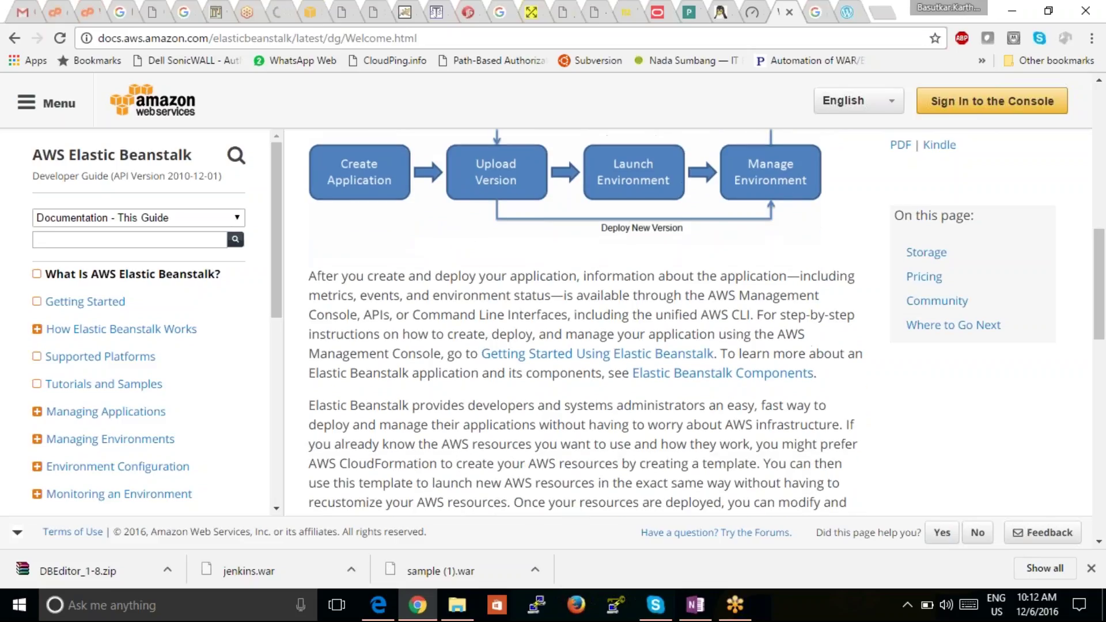
{"action": "scroll", "coordinate": [456, 317], "scroll_direction": "up", "scroll_amount": 1}
{"action": "scroll", "coordinate": [634, 262], "scroll_direction": "up", "scroll_amount": 1}
{"action": "scroll", "coordinate": [634, 262], "scroll_direction": "down", "scroll_amount": 1}
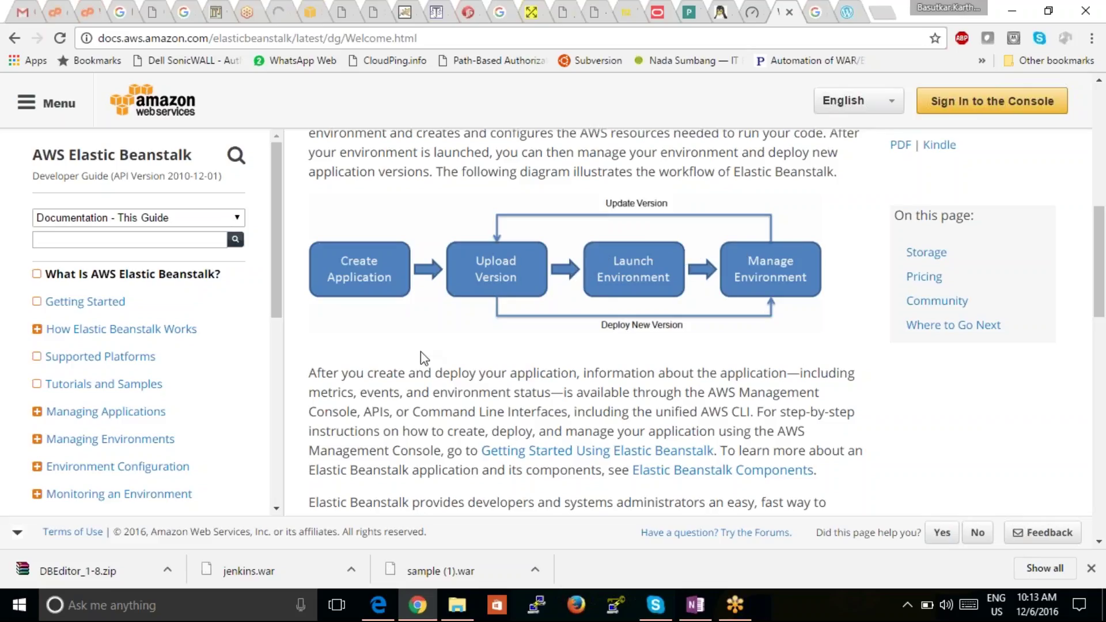
{"action": "scroll", "coordinate": [421, 351], "scroll_direction": "down", "scroll_amount": 1}
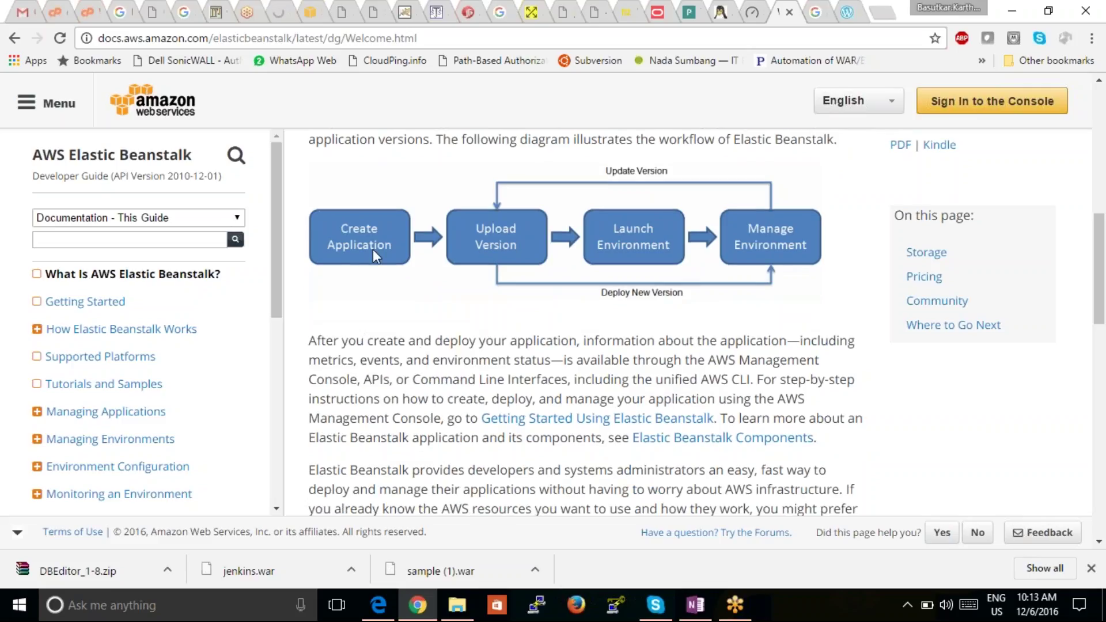
Skim the rest of the guide page, covering the Storage, Pricing, Community and Where to Go Next sections.
{"action": "scroll", "coordinate": [412, 280], "scroll_direction": "down", "scroll_amount": 4}
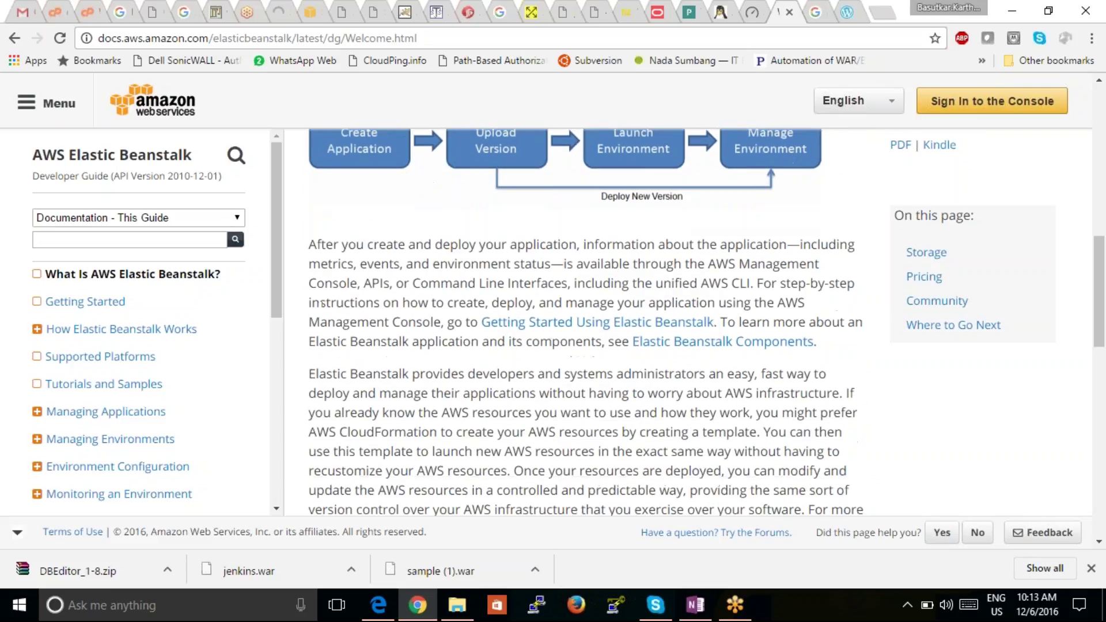
{"action": "scroll", "coordinate": [585, 323], "scroll_direction": "down", "scroll_amount": 6}
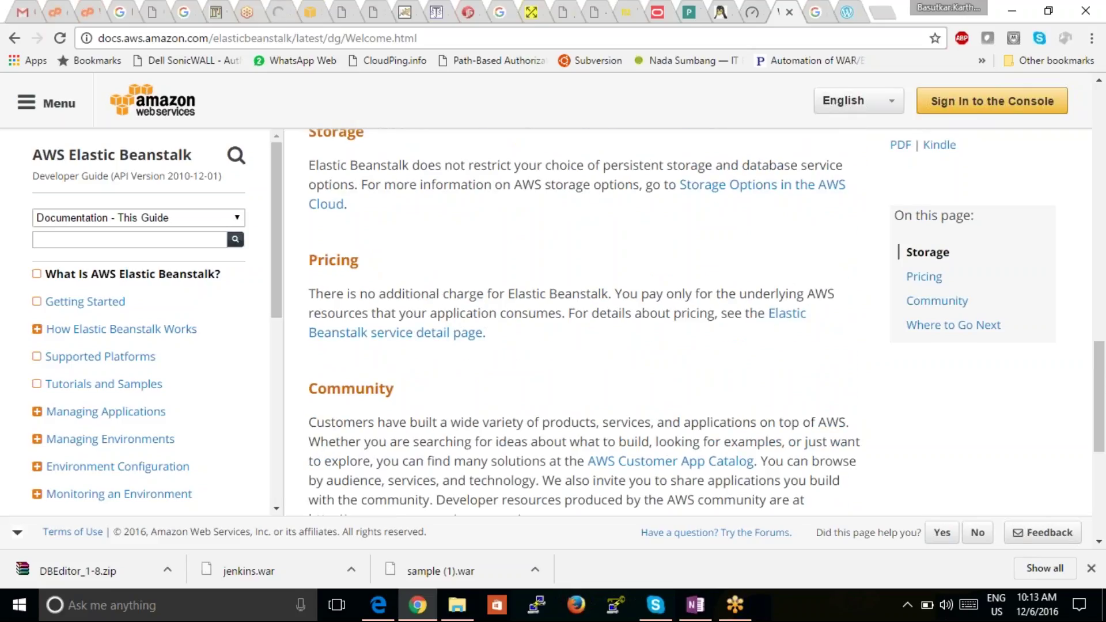
{"action": "scroll", "coordinate": [585, 323], "scroll_direction": "down", "scroll_amount": 2}
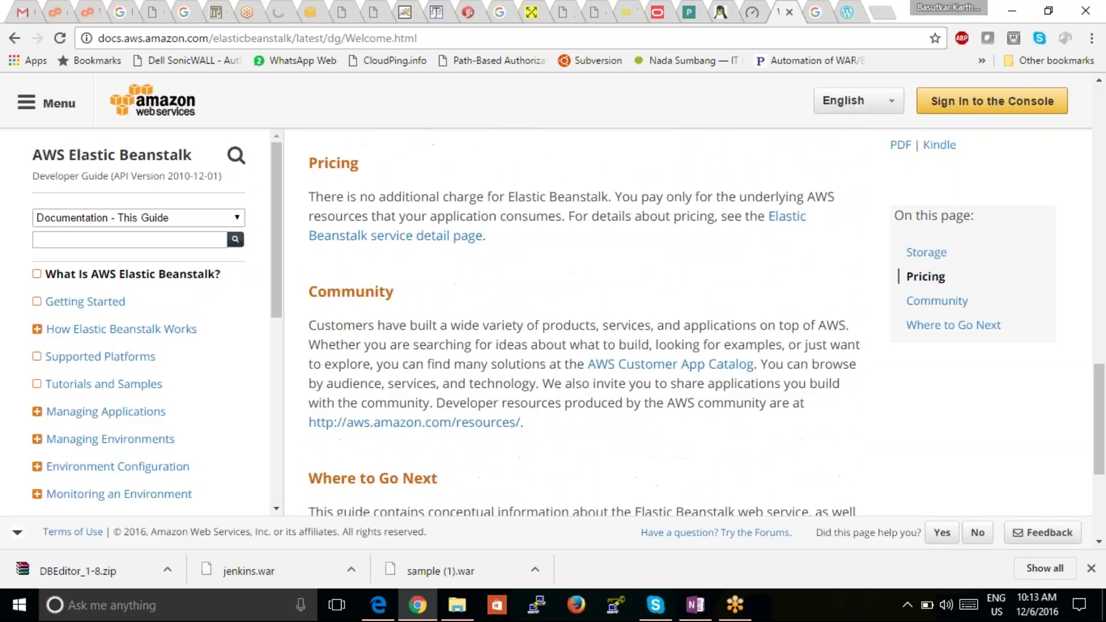
{"action": "scroll", "coordinate": [585, 323], "scroll_direction": "down", "scroll_amount": 5}
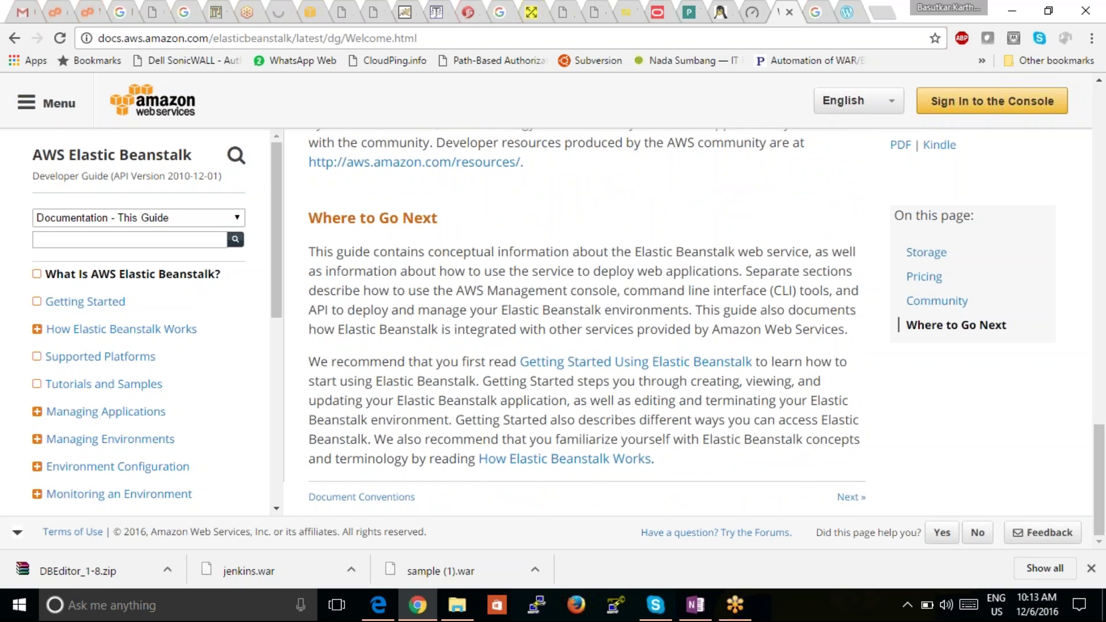
{"action": "scroll", "coordinate": [585, 323], "scroll_direction": "up", "scroll_amount": 10}
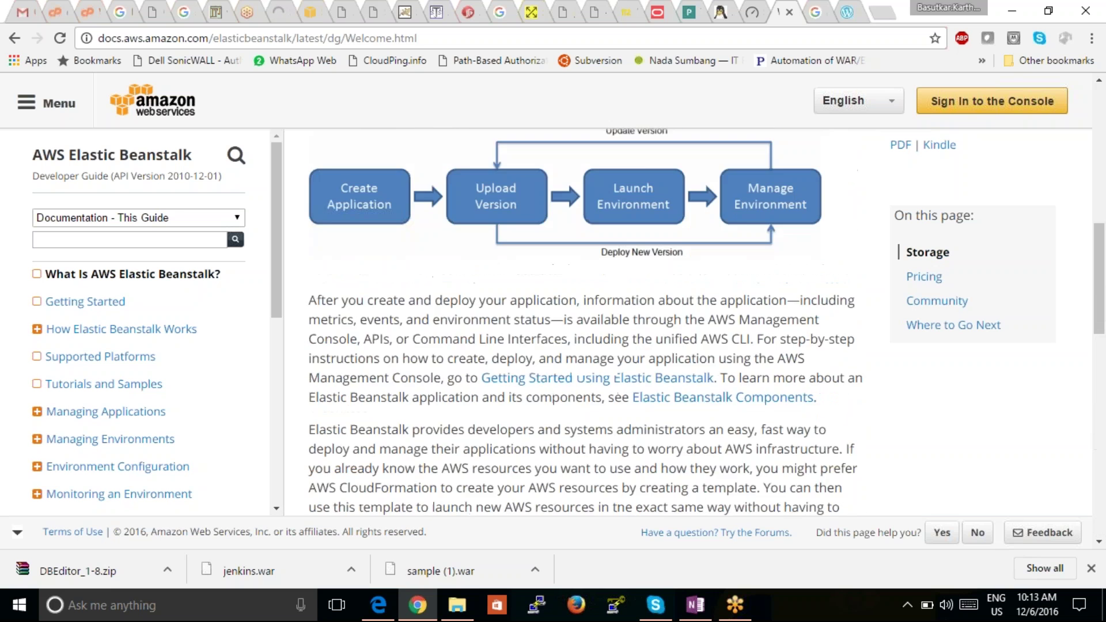
{"action": "scroll", "coordinate": [585, 323], "scroll_direction": "up", "scroll_amount": 5}
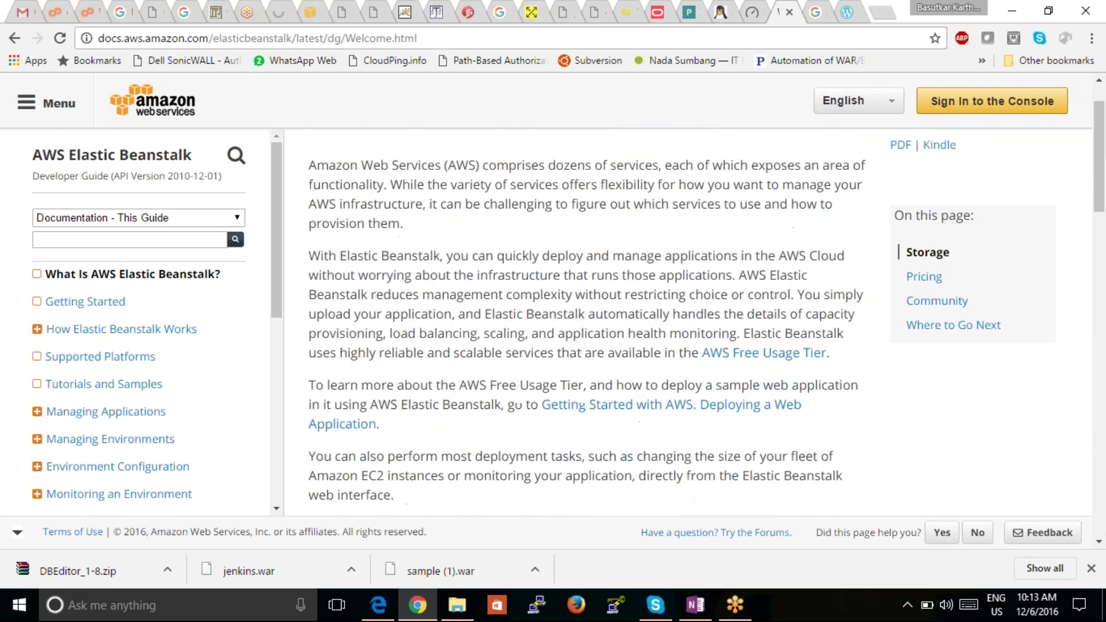
{"action": "scroll", "coordinate": [585, 322], "scroll_direction": "down", "scroll_amount": 15}
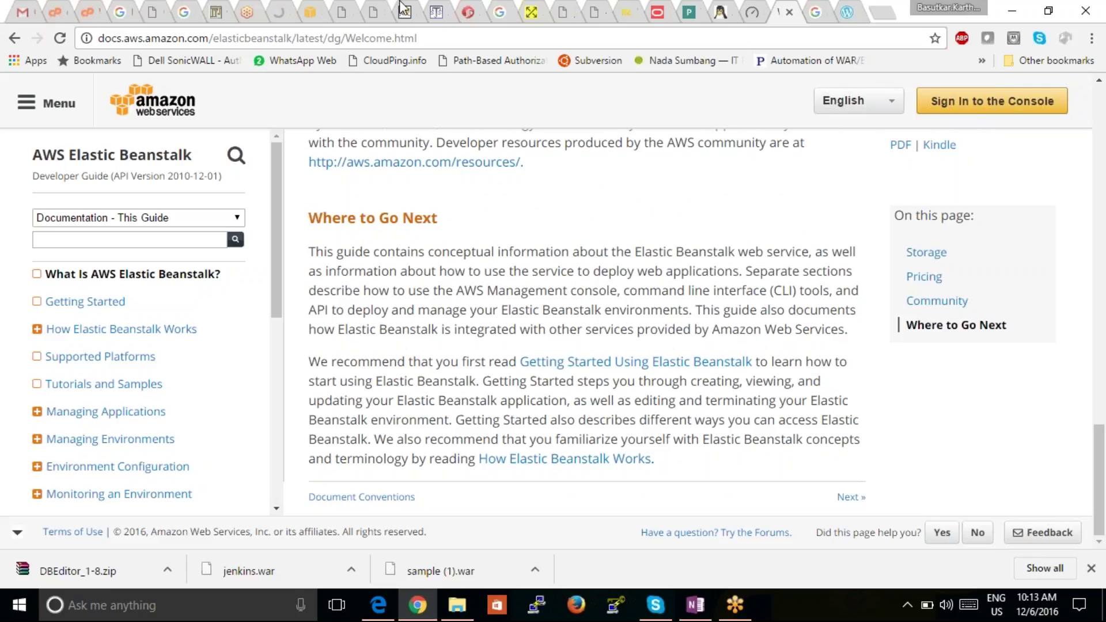
Check the Sample-env-1 deployment on its dashboard and view the open pages at 35.154.49.49 and 35.154.10.131.
{"action": "left_click", "coordinate": [278, 16]}
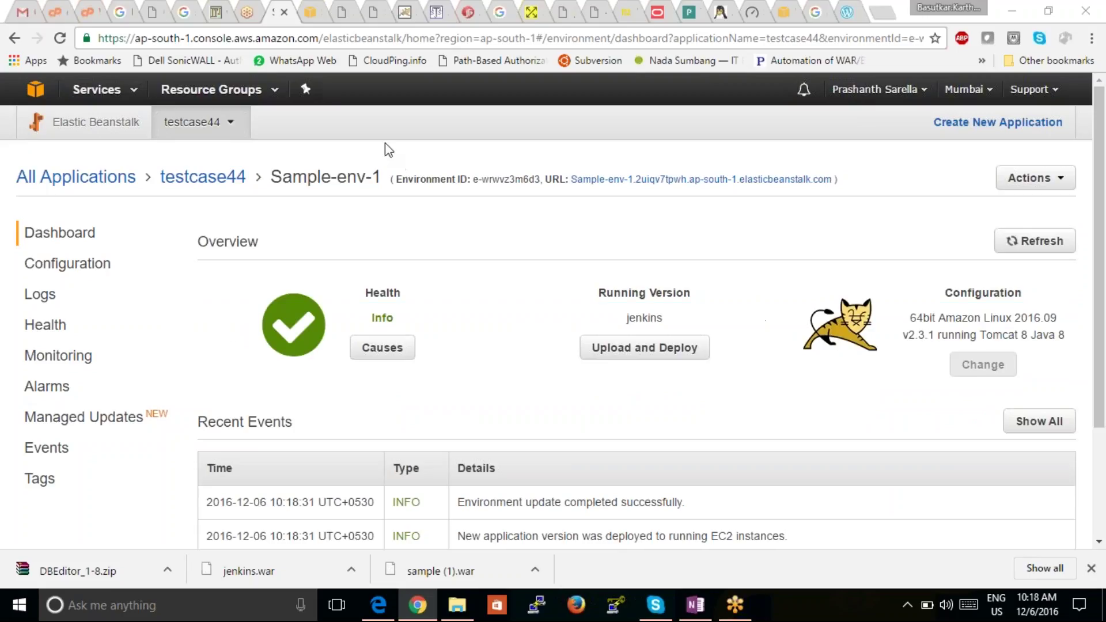
{"action": "left_click", "coordinate": [319, 17]}
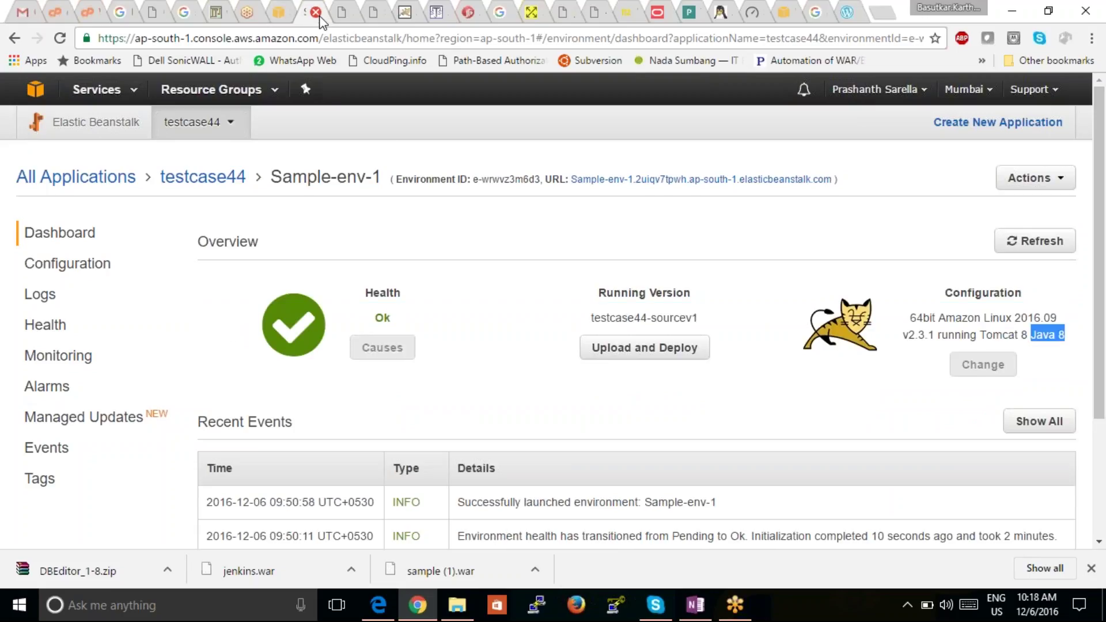
{"action": "left_click", "coordinate": [339, 20]}
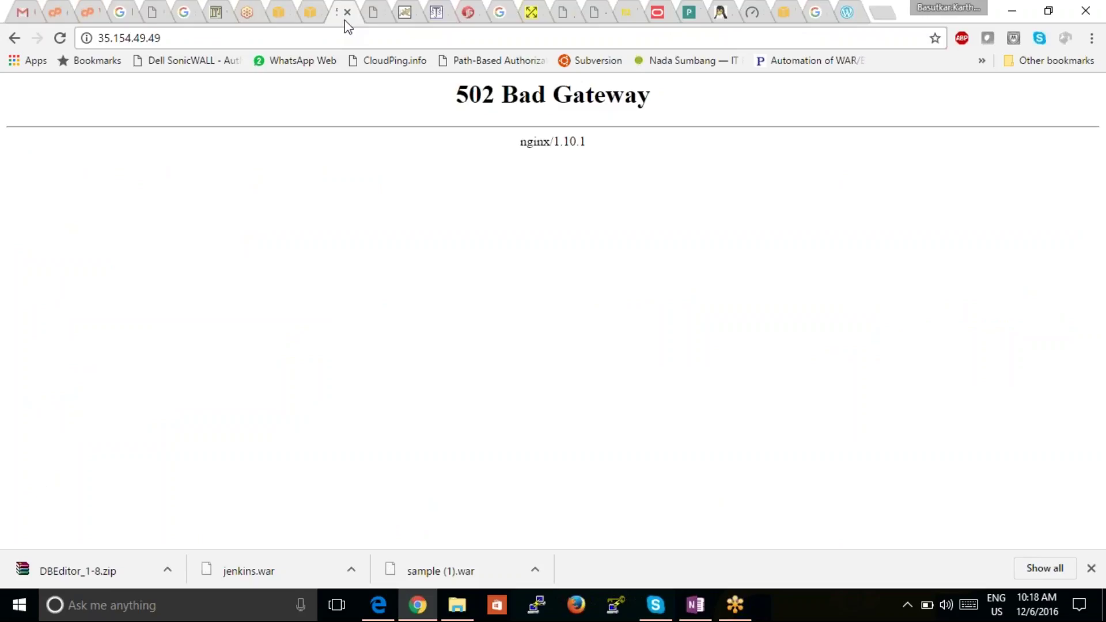
{"action": "left_click", "coordinate": [372, 17]}
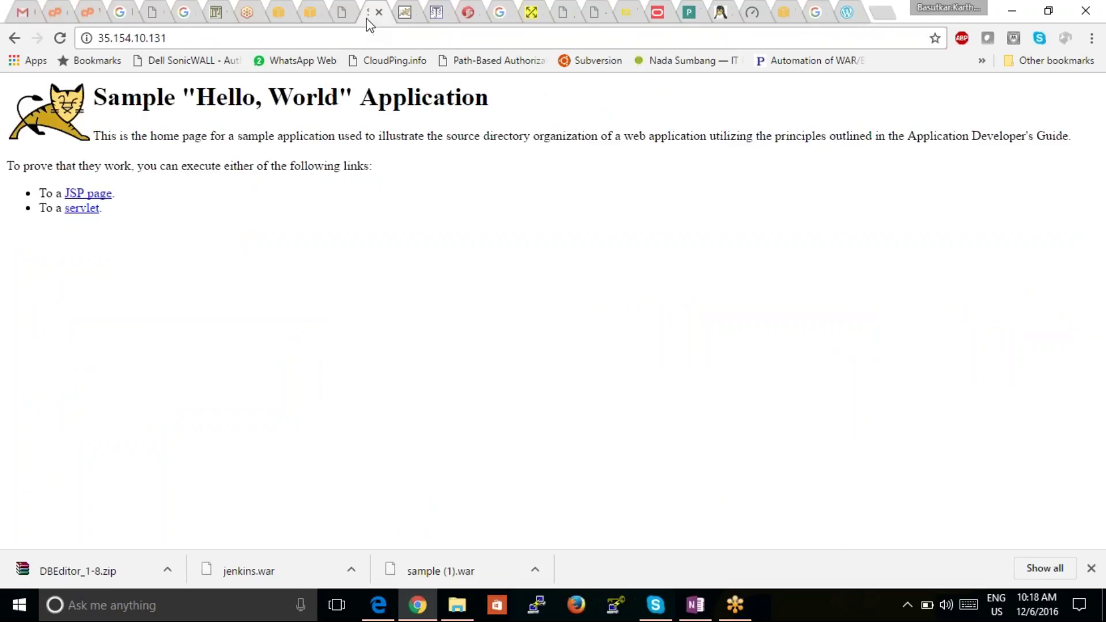
Reload the application page at 35.154.10.131 and try to unlock Jenkins by submitting an administrator password.
{"action": "left_click", "coordinate": [64, 41]}
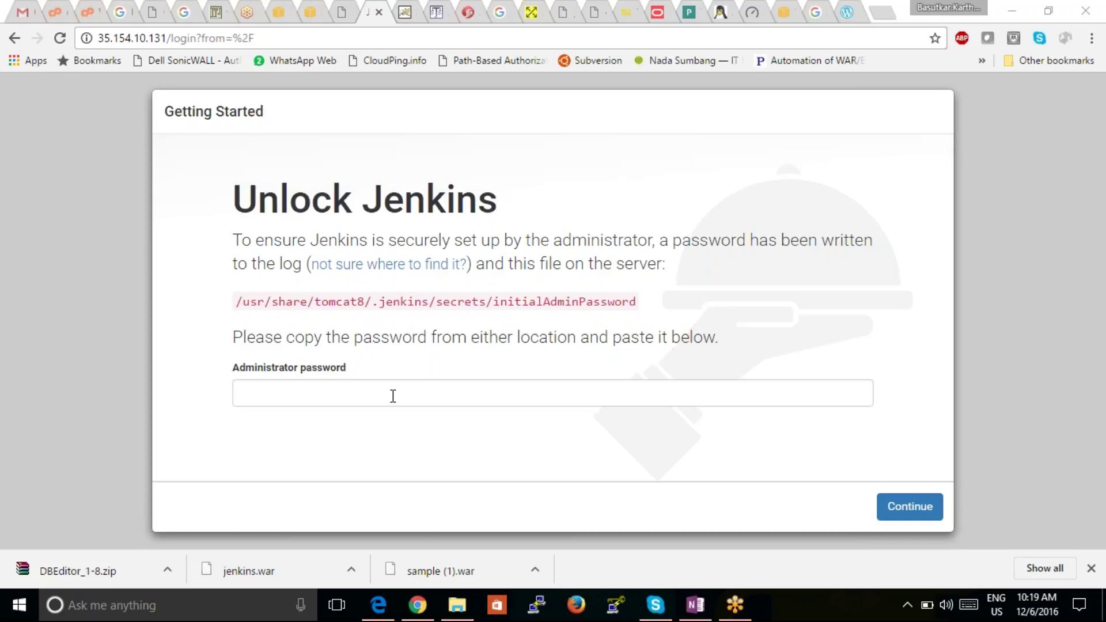
{"action": "left_click", "coordinate": [581, 388]}
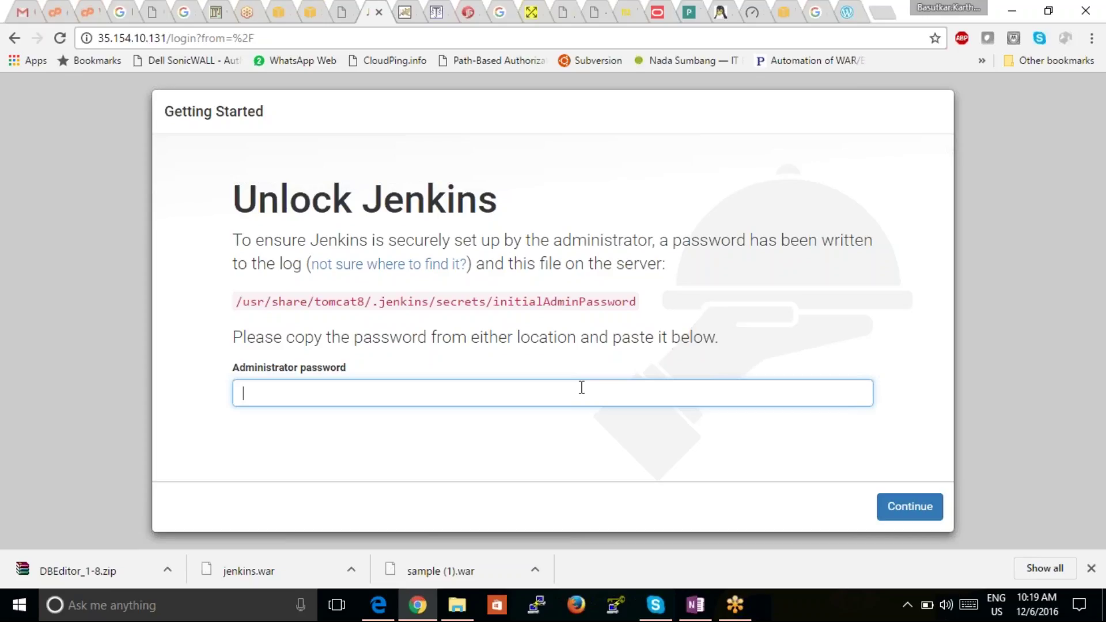
{"action": "type", "text": "••••••••"}
{"action": "left_click", "coordinate": [910, 508]}
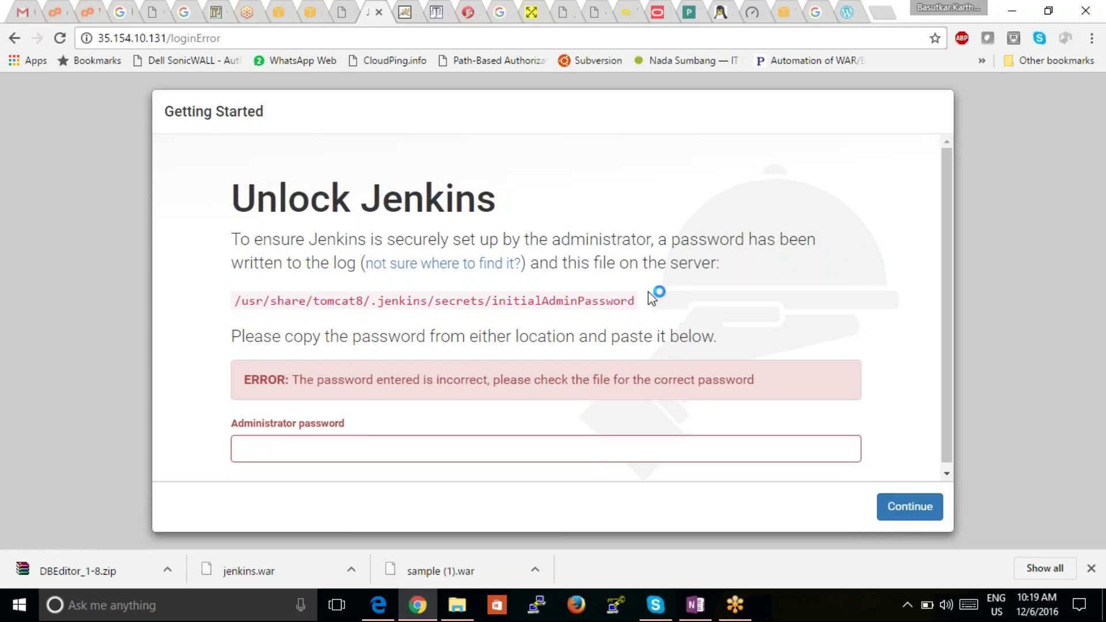
Go back to the initial Unlock Jenkins page and highlight the initialAdminPassword file name in the server path.
{"action": "left_click_drag", "start_coordinate": [205, 314], "coordinate": [488, 336]}
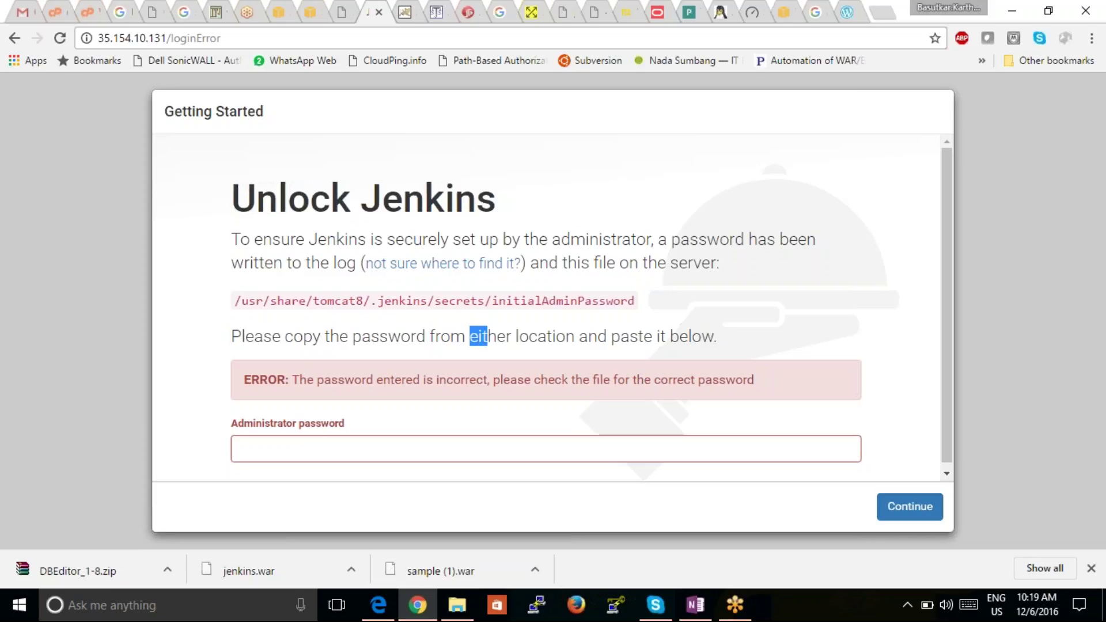
{"action": "left_click", "coordinate": [16, 40]}
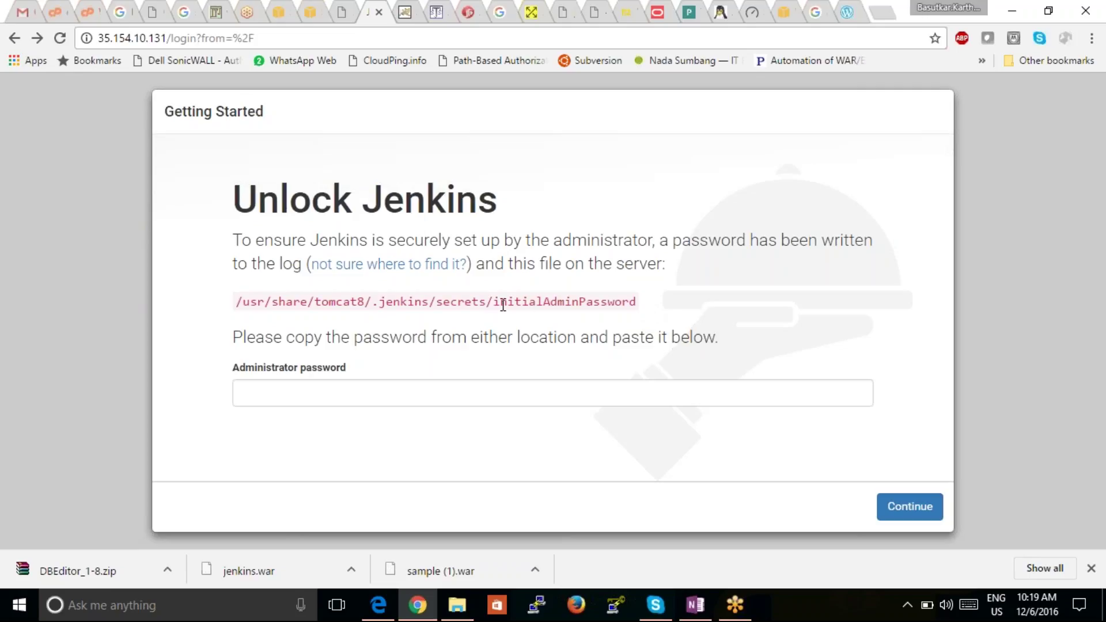
{"action": "left_click_drag", "start_coordinate": [499, 302], "coordinate": [641, 304]}
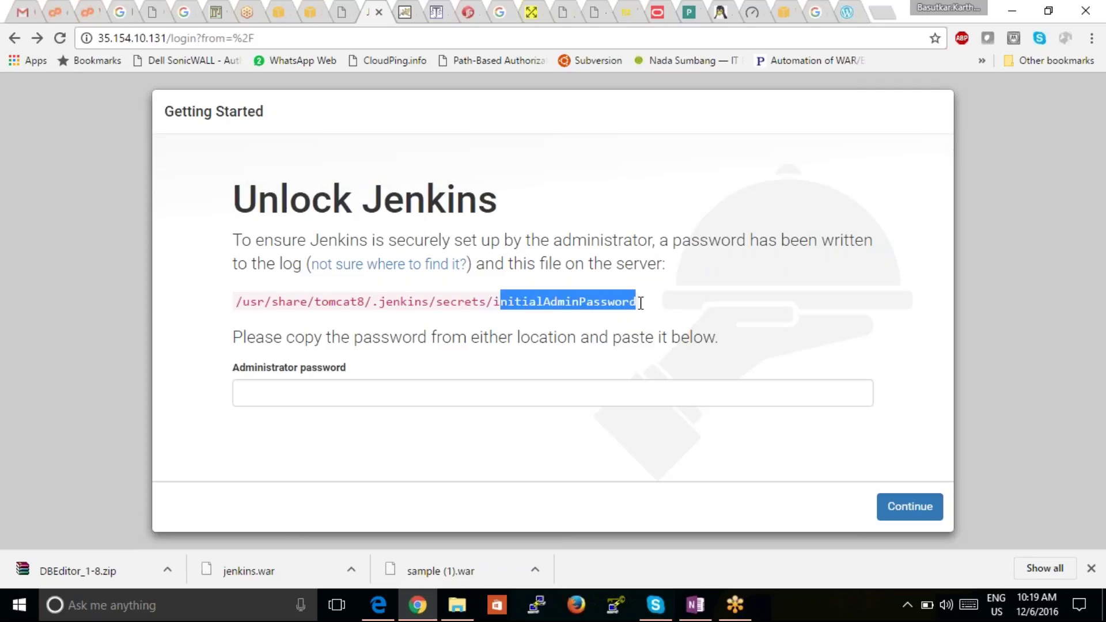
{"action": "left_click", "coordinate": [577, 387]}
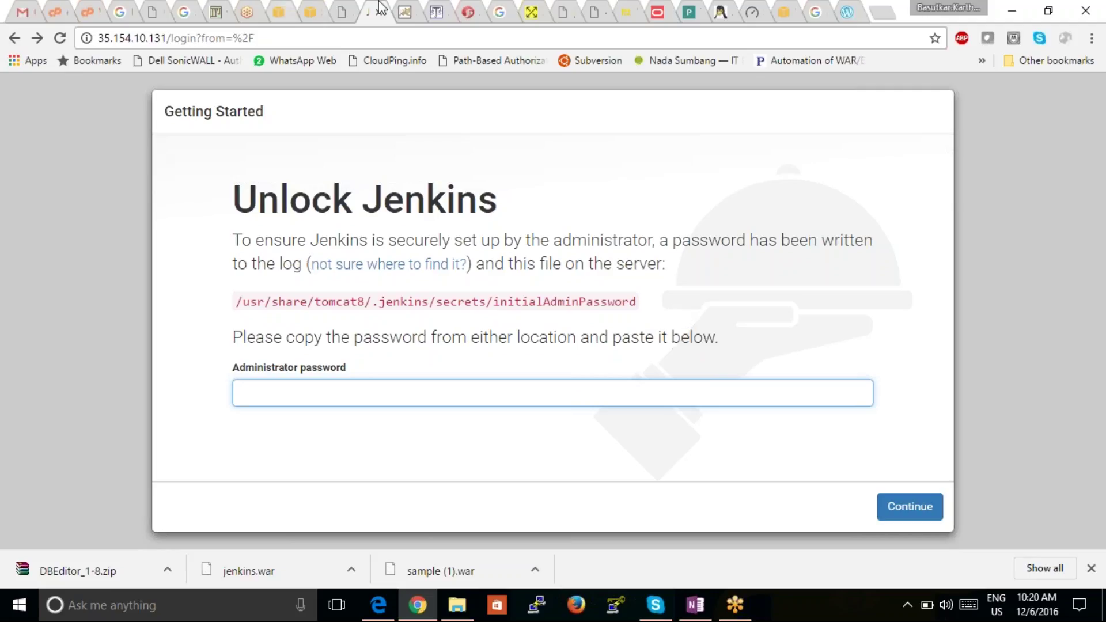
View the open page at 35.154.49.49 and return to the Sample-env-1 environment dashboard.
{"action": "left_click", "coordinate": [349, 15]}
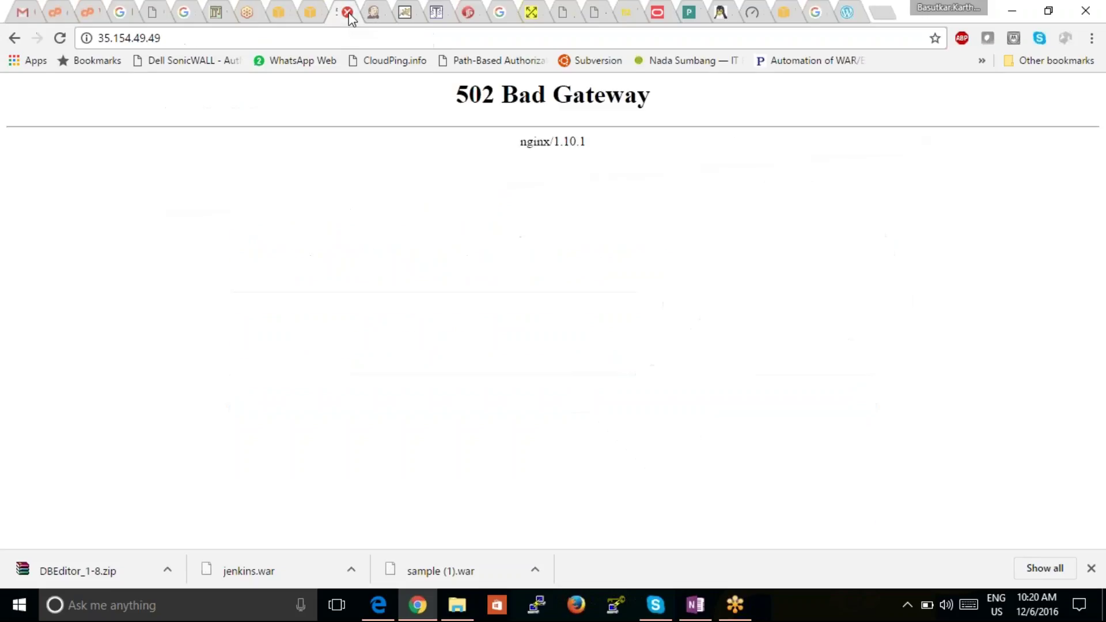
{"action": "left_click", "coordinate": [275, 14]}
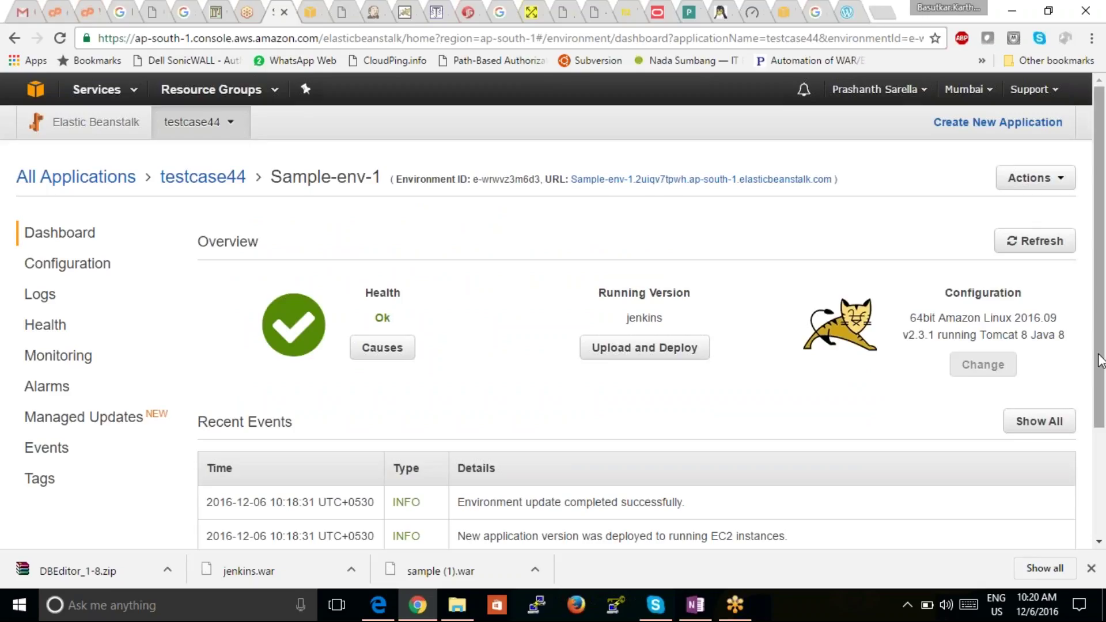